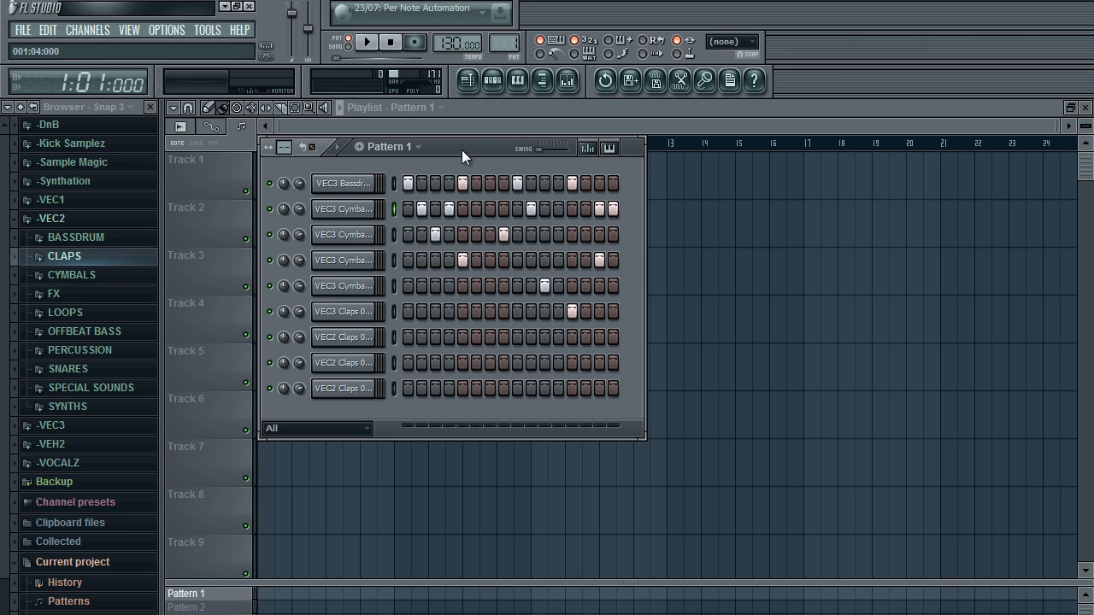
Reposition the step sequencer slightly and audition each of its nine sample channels in order
mouse_move(467, 146)
left_mouse_down()
mouse_move(479, 157)
mouse_move(467, 163)
left_mouse_up()
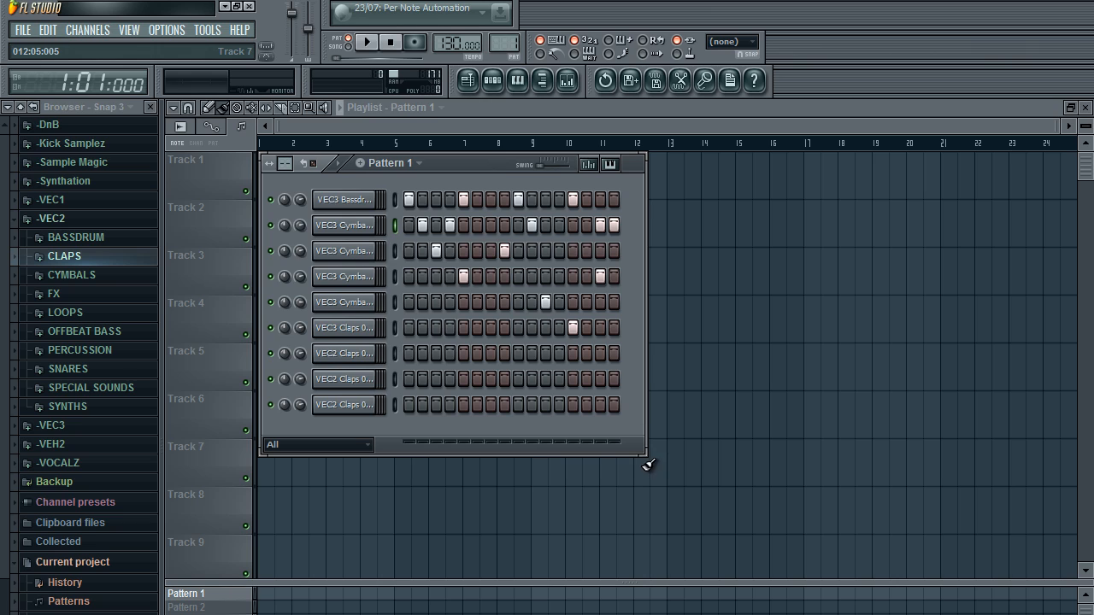
left_click_drag(490, 163, 493, 163)
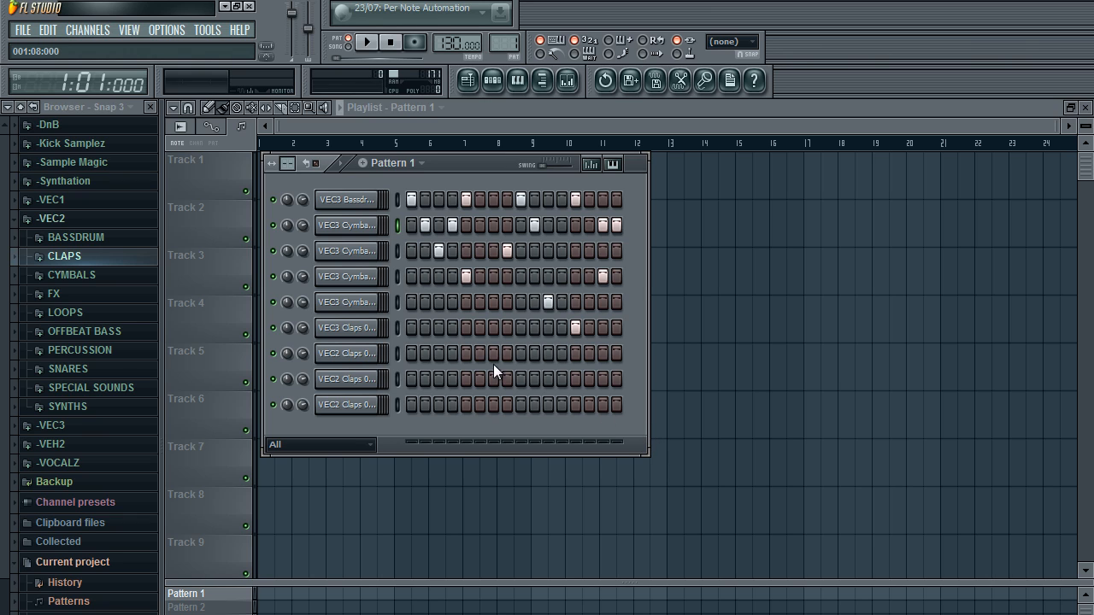
left_click(352, 205)
left_click(356, 229)
left_click(354, 255)
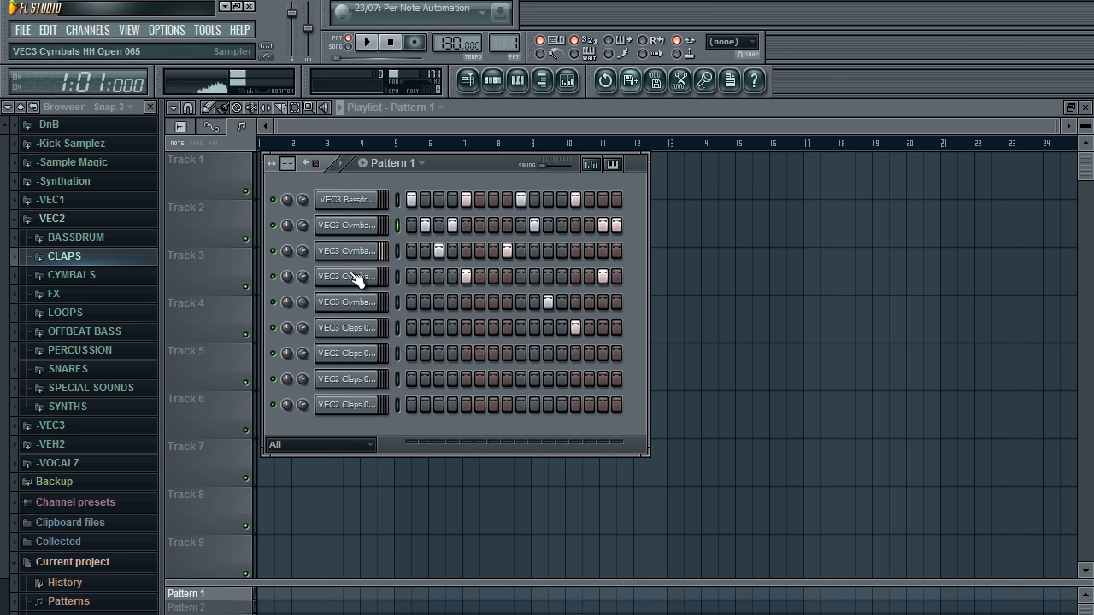
left_click(353, 283)
left_click(355, 308)
left_click(353, 334)
left_click(359, 360)
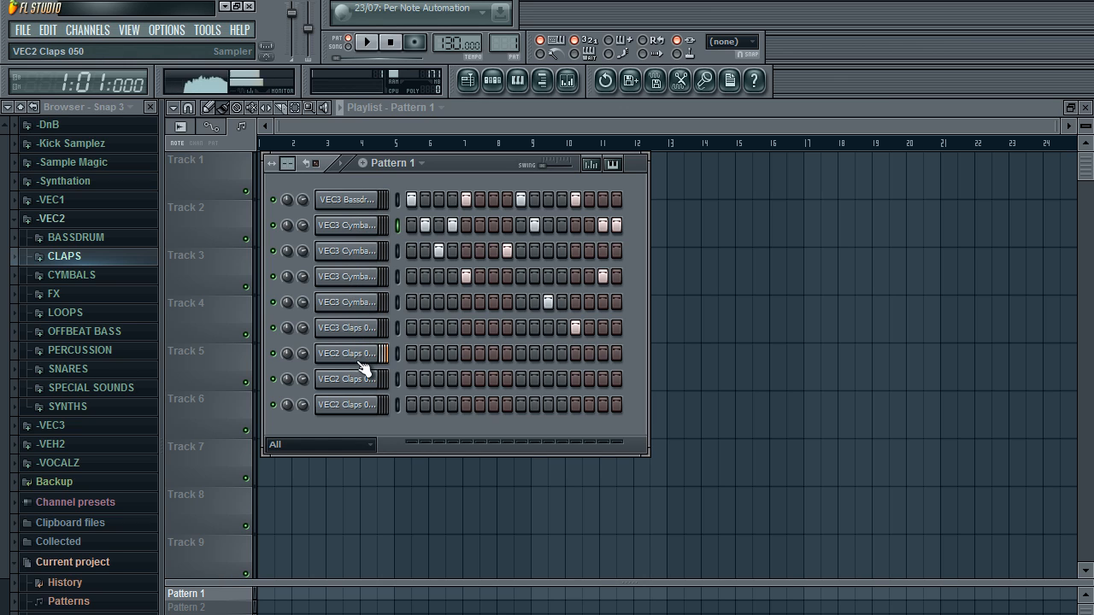
left_click(362, 383)
left_click(363, 408)
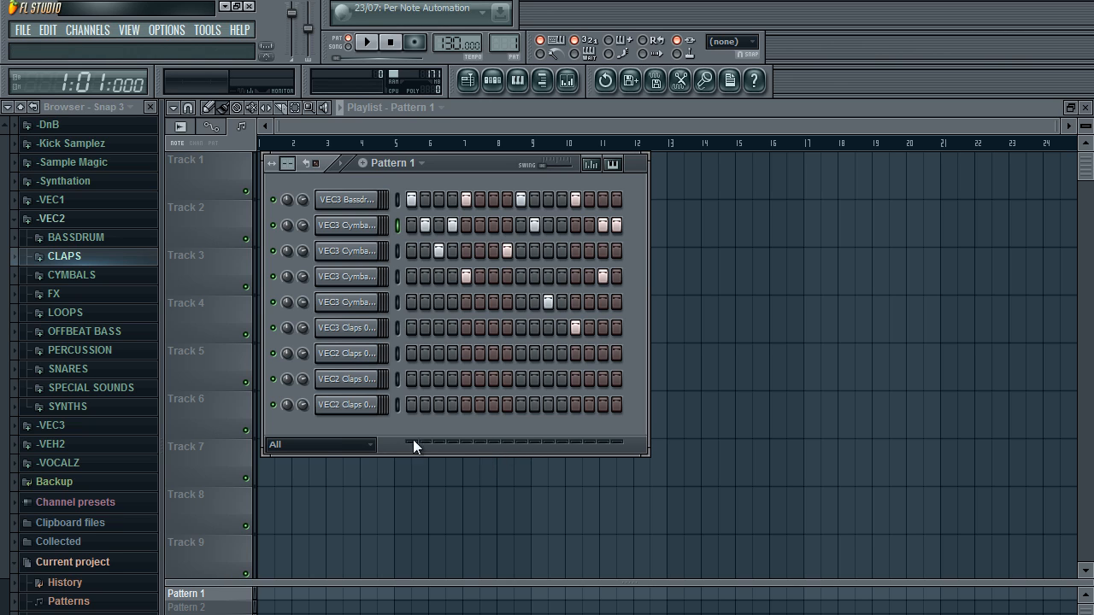
Collapse the -VEC2 sample folder and check the channel settings of the closed hi-hat channel
left_click(51, 218)
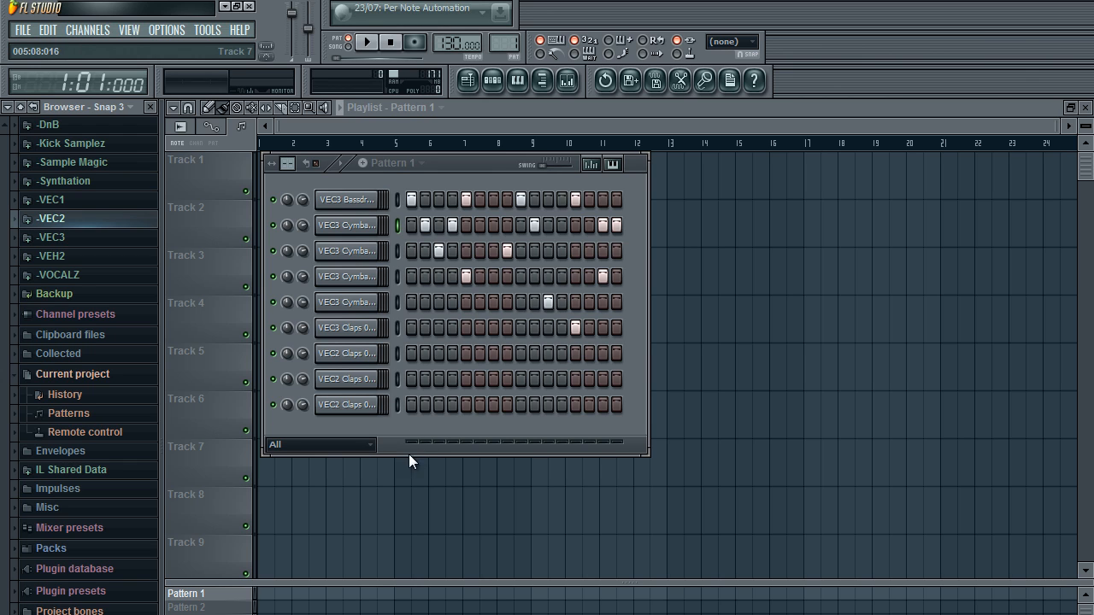
left_click(373, 227)
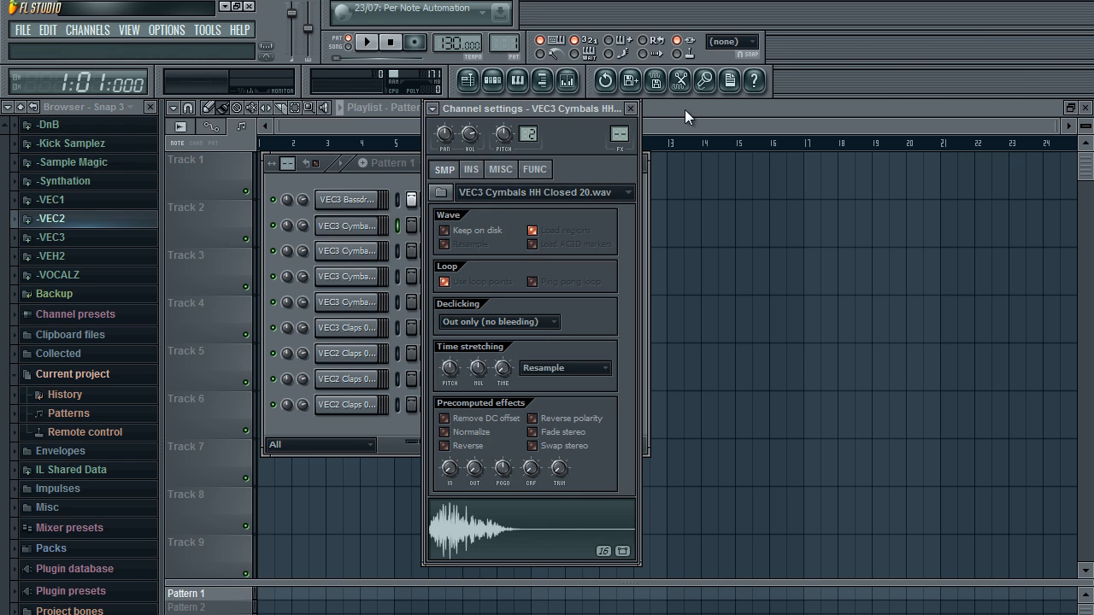
left_click(632, 110)
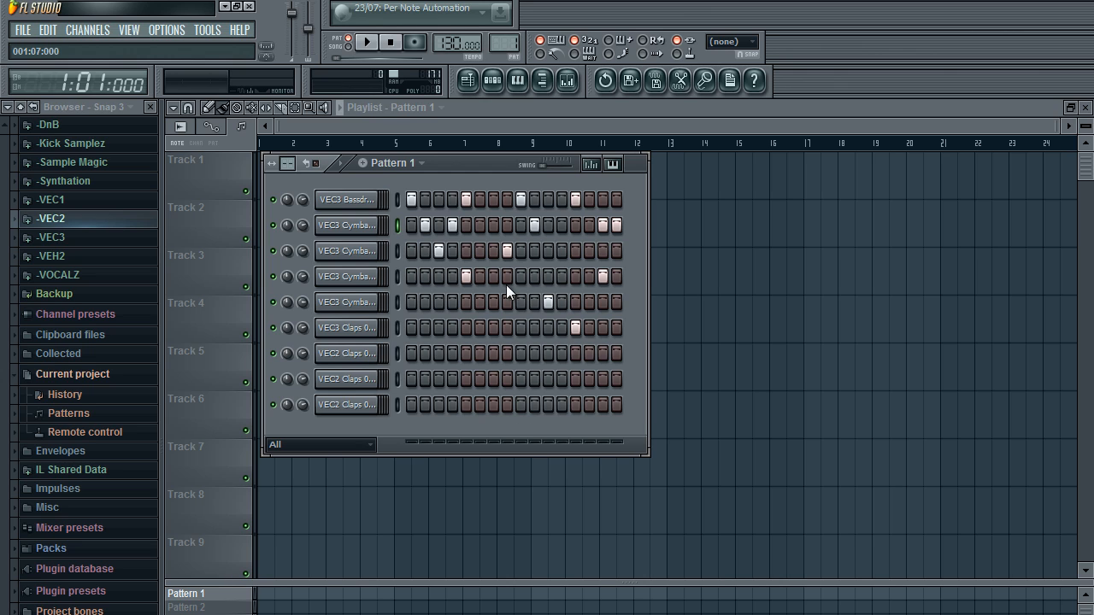
Listen to Pattern 1, stop playback and look again at the closed hi-hat's channel settings
left_click(366, 45)
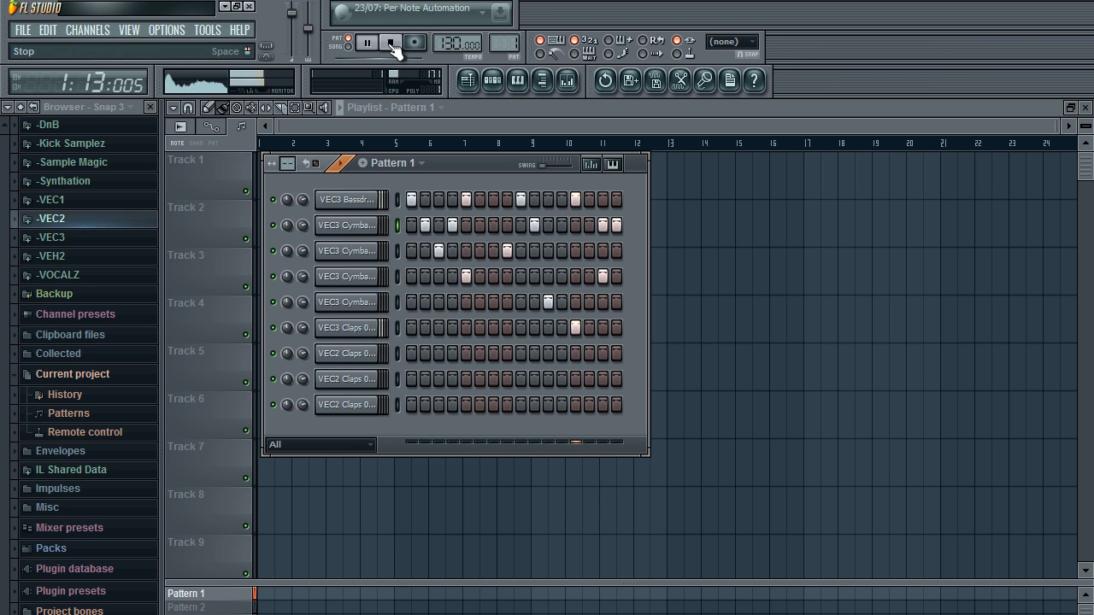
left_click(391, 43)
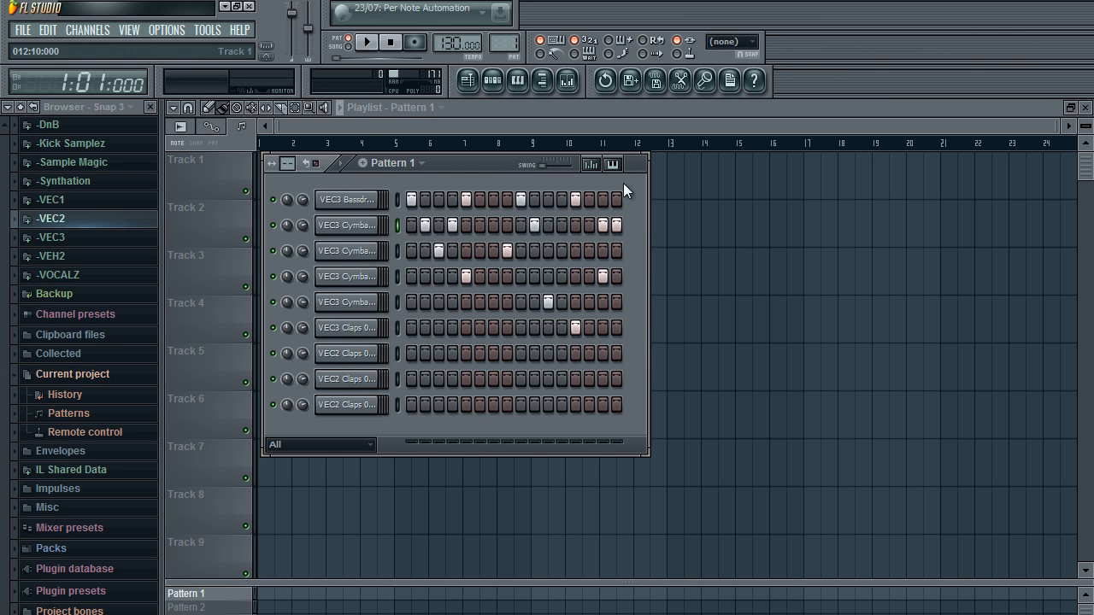
left_click(375, 226)
left_click(630, 110)
Mute the VEC3 Bassdrum and VEC3 Claps channels and listen to Pattern 1 without them
left_click(272, 200)
key("space")
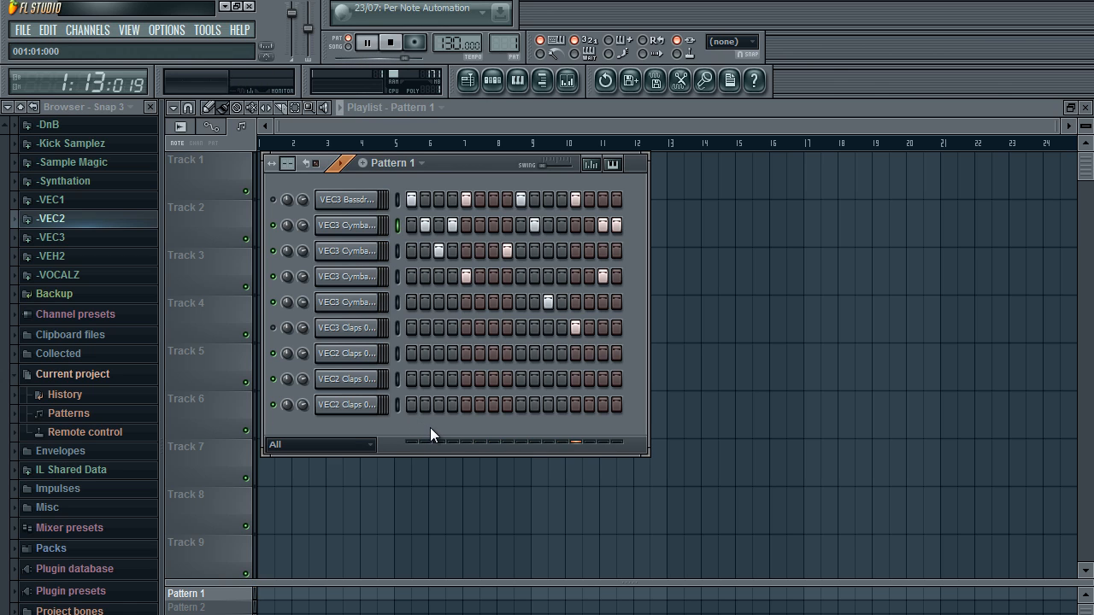
key("space")
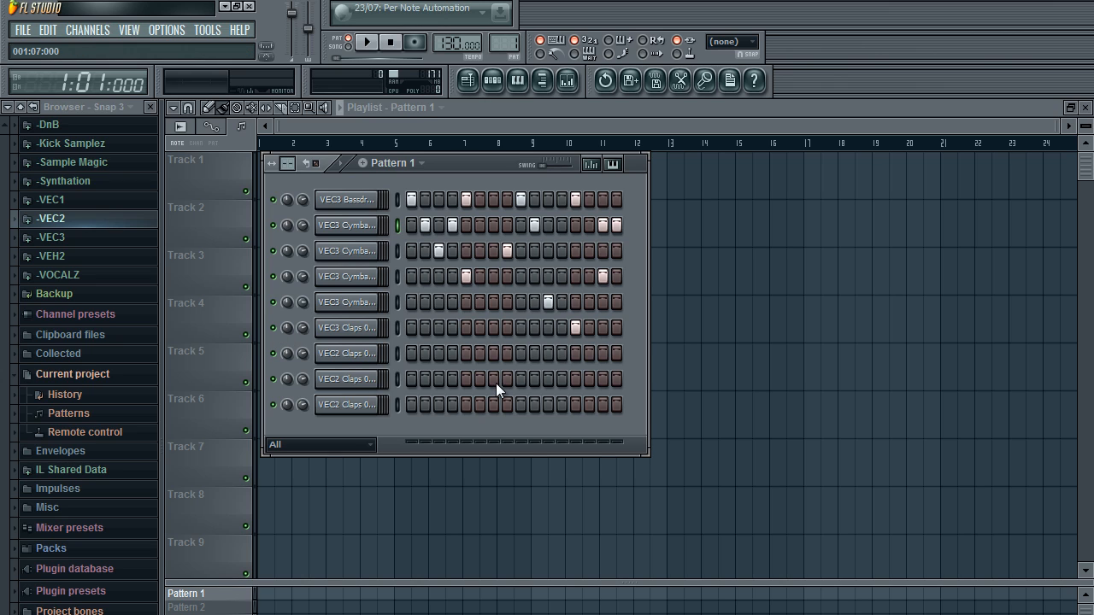
Try a VEC3 Claps hit on step 5 of Pattern 1, remove it and play the pattern
right_click(537, 376)
right_click(498, 346)
left_click(466, 328)
left_click(466, 327)
key("space")
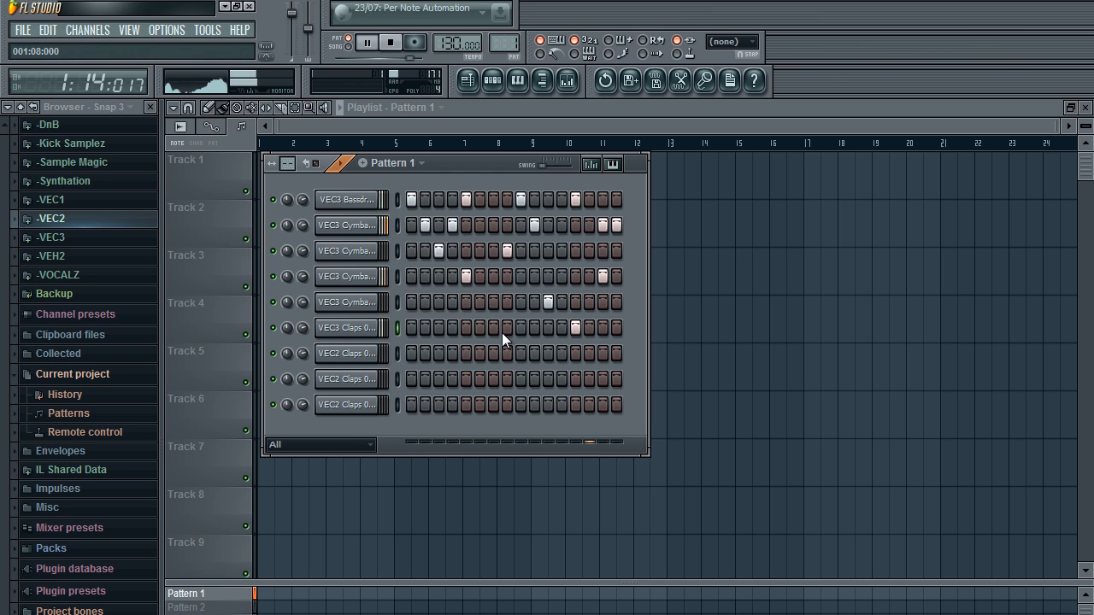
key("space")
Preview the VEC3 Cymbals HH Open 065 sample in its channel settings, close them and listen to Pattern 1
left_click(374, 280)
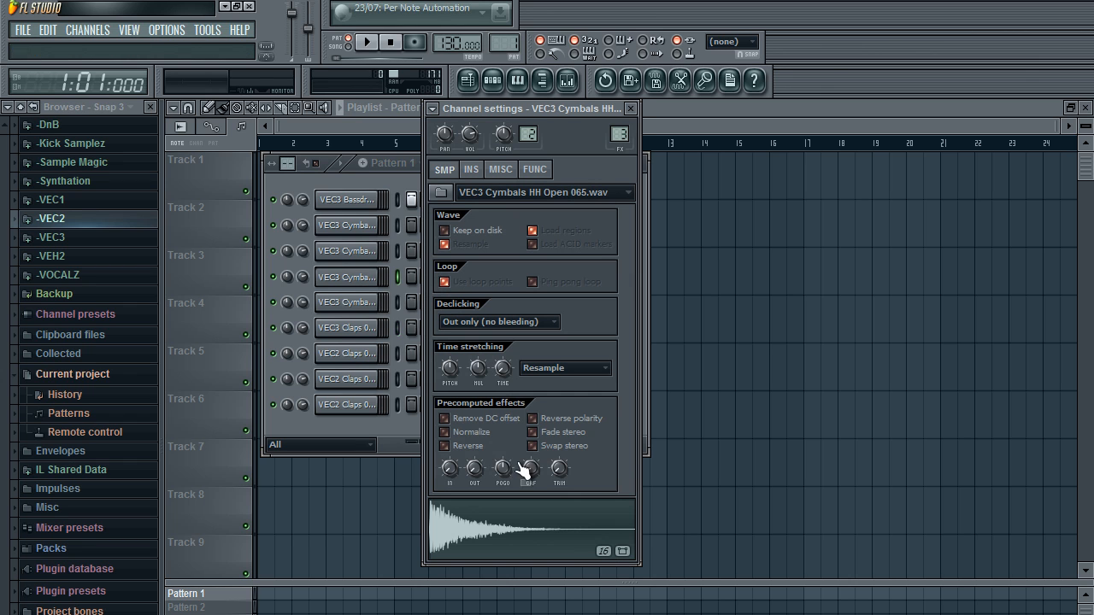
left_click(571, 540)
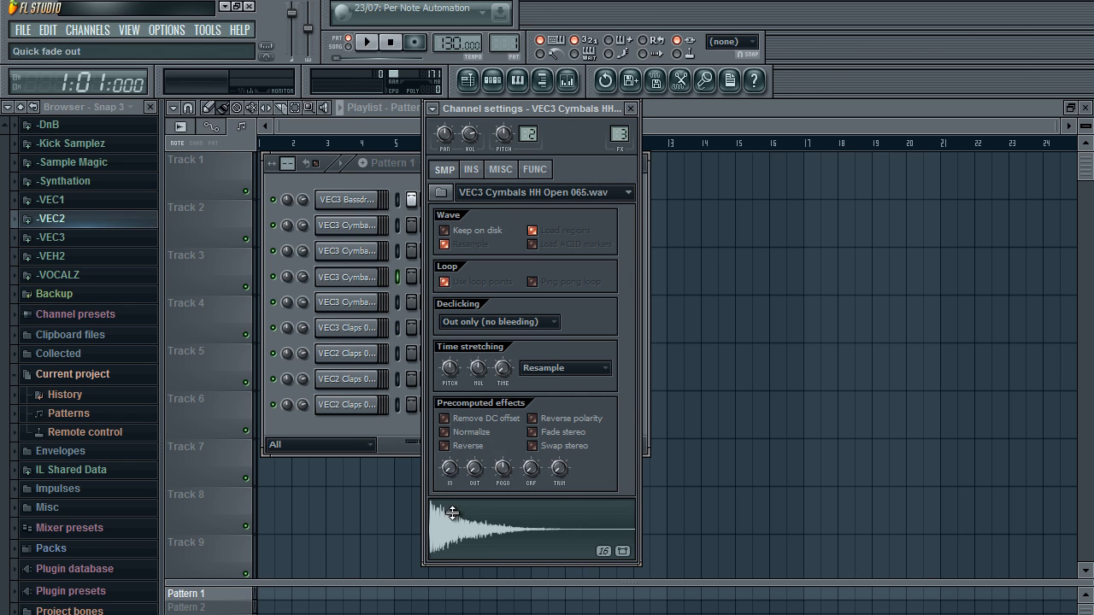
left_click(402, 312)
left_click(623, 109)
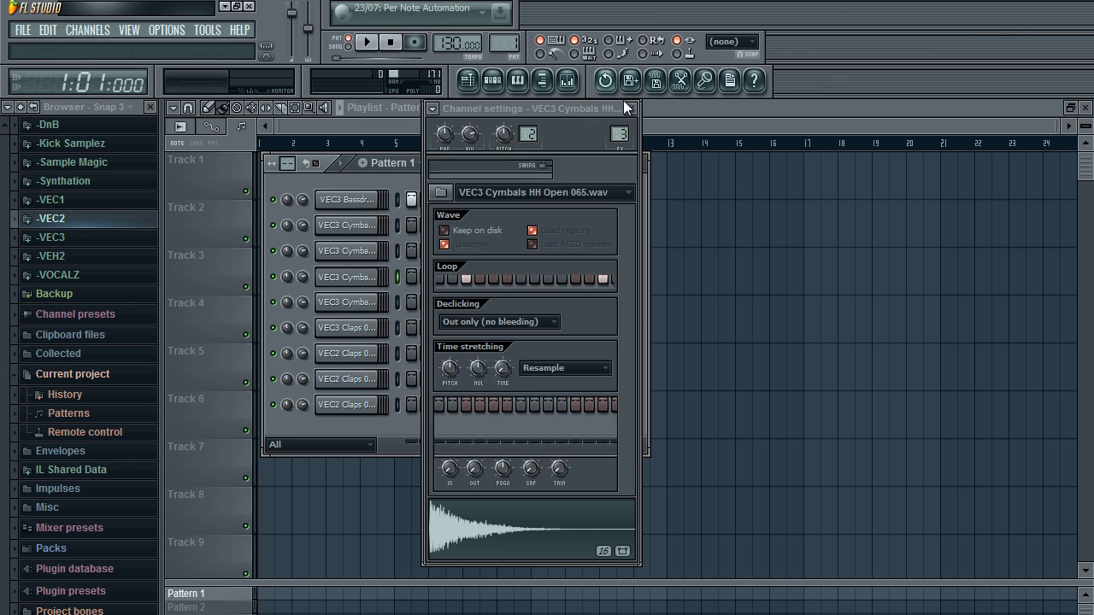
left_click(631, 108)
key("space")
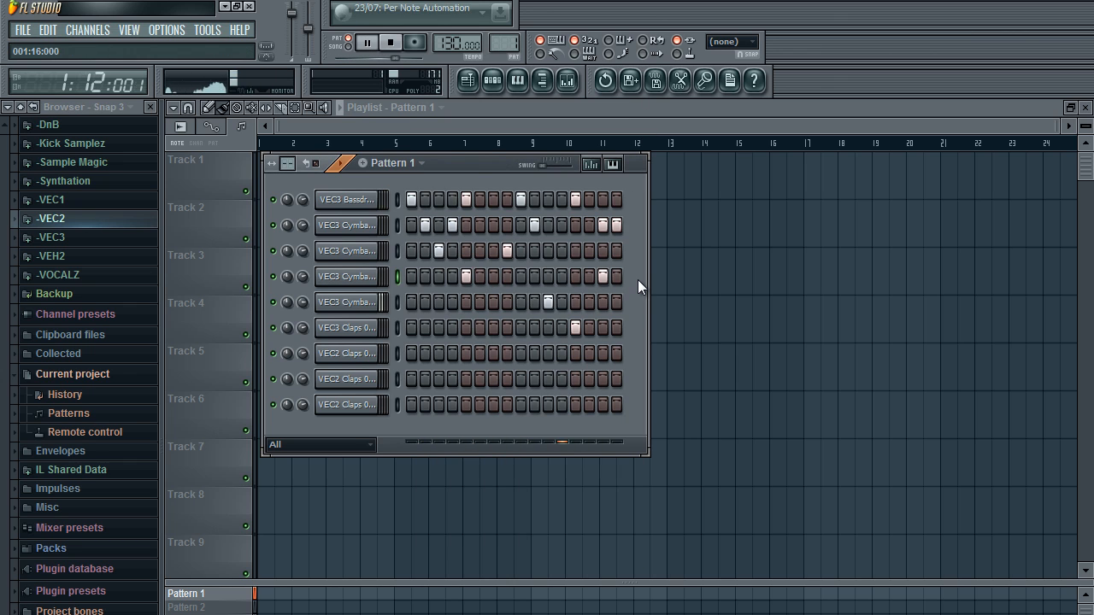
key("space")
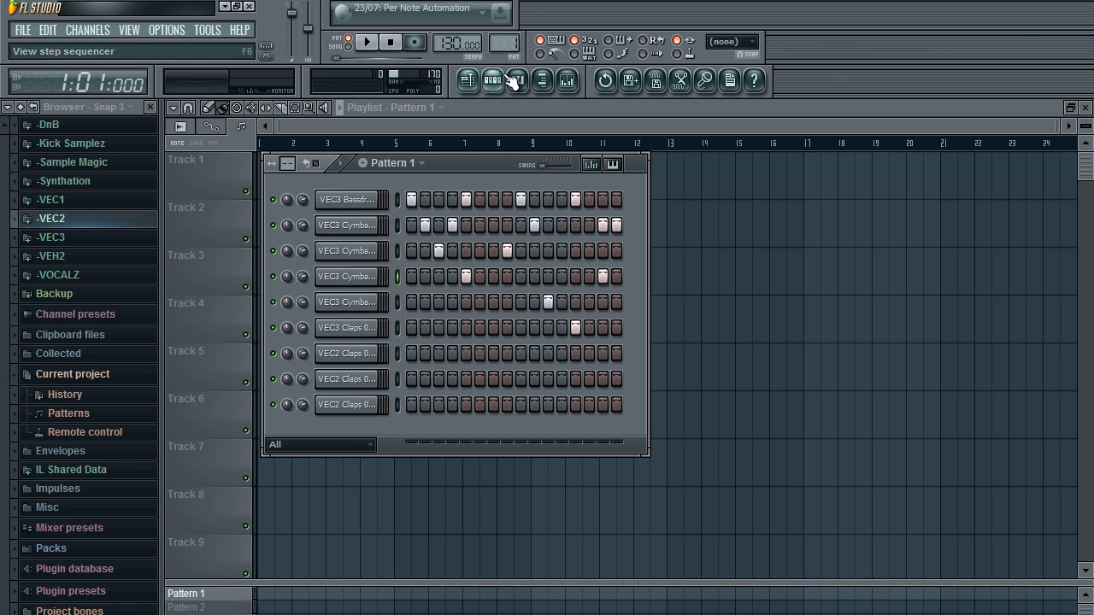
Select Pattern 2 and fill the VEC3 Bassdrum channel on every fourth step
scroll(523, 39, "up", 1)
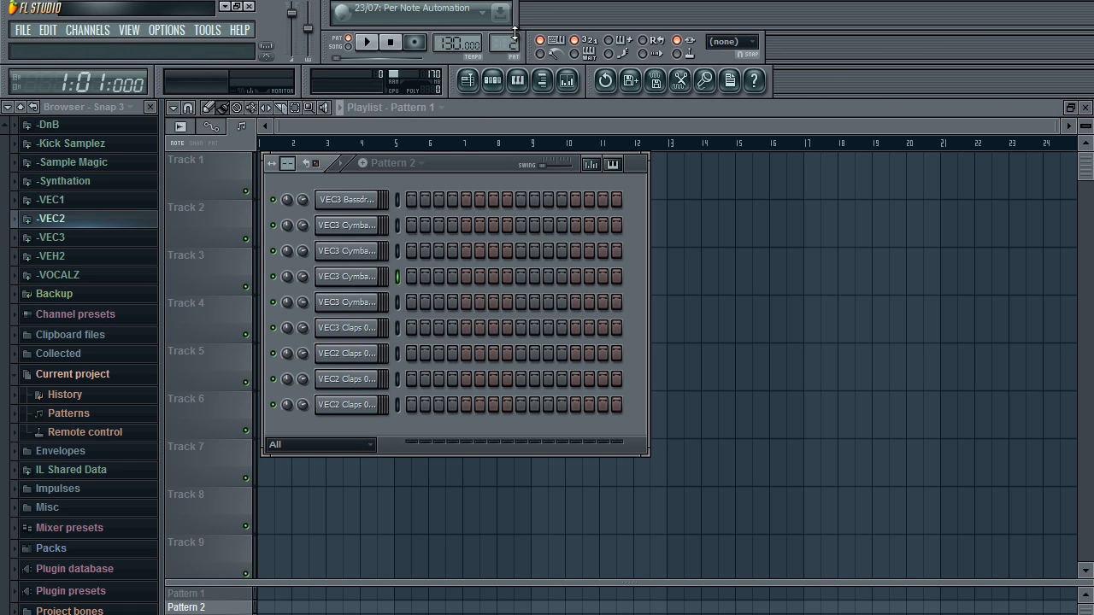
right_click(378, 193)
left_click(425, 338)
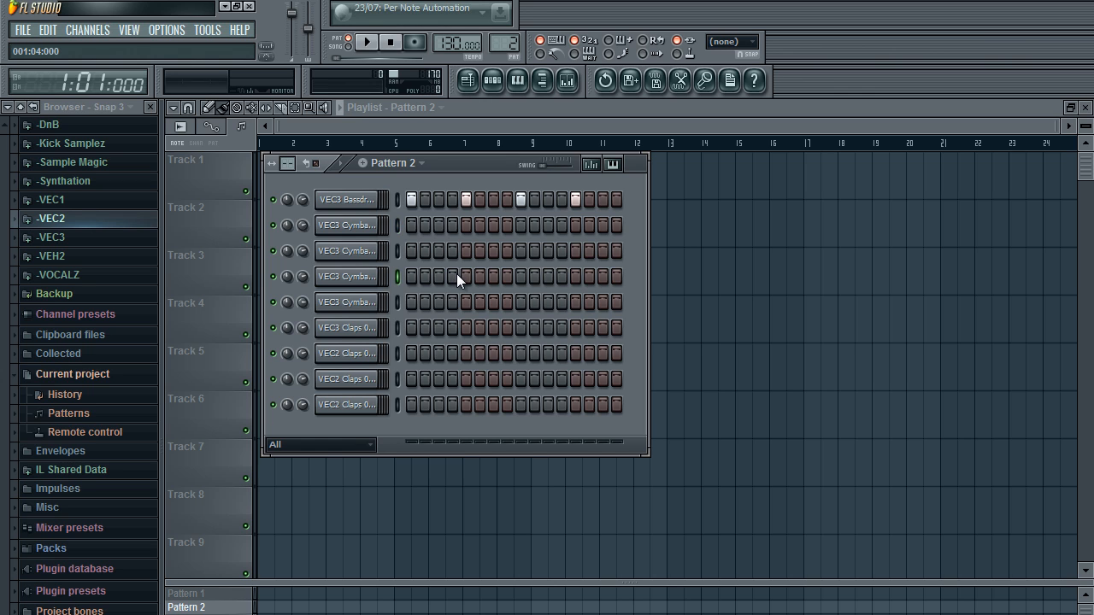
Add open hi-hat hits on steps 3, 7, 11 and 15 and VEC3 Claps hits on steps 5 and 13
left_click(386, 302)
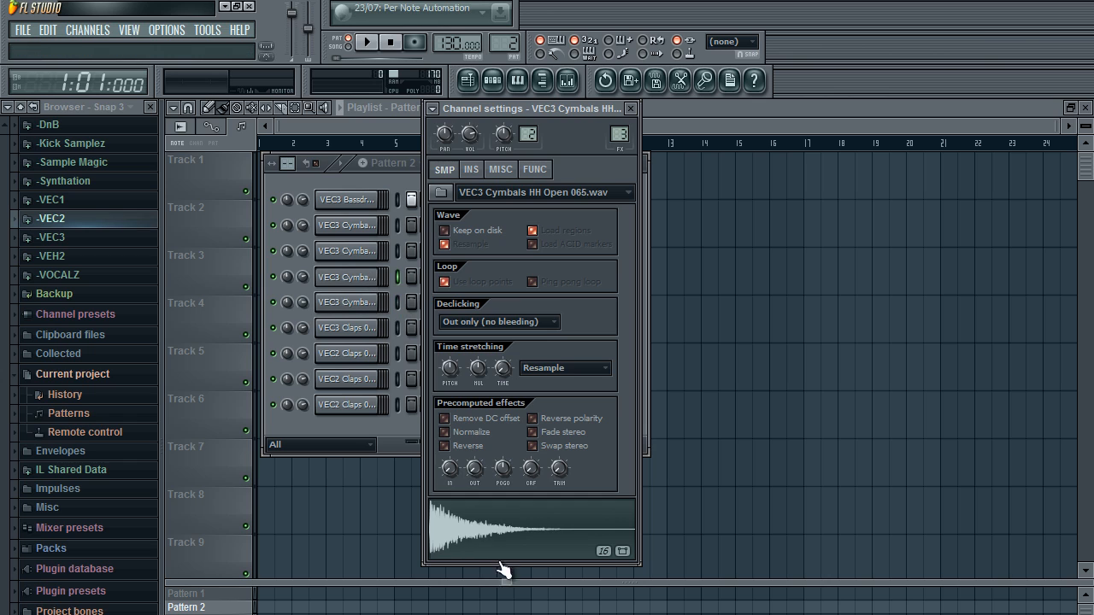
left_click(412, 302)
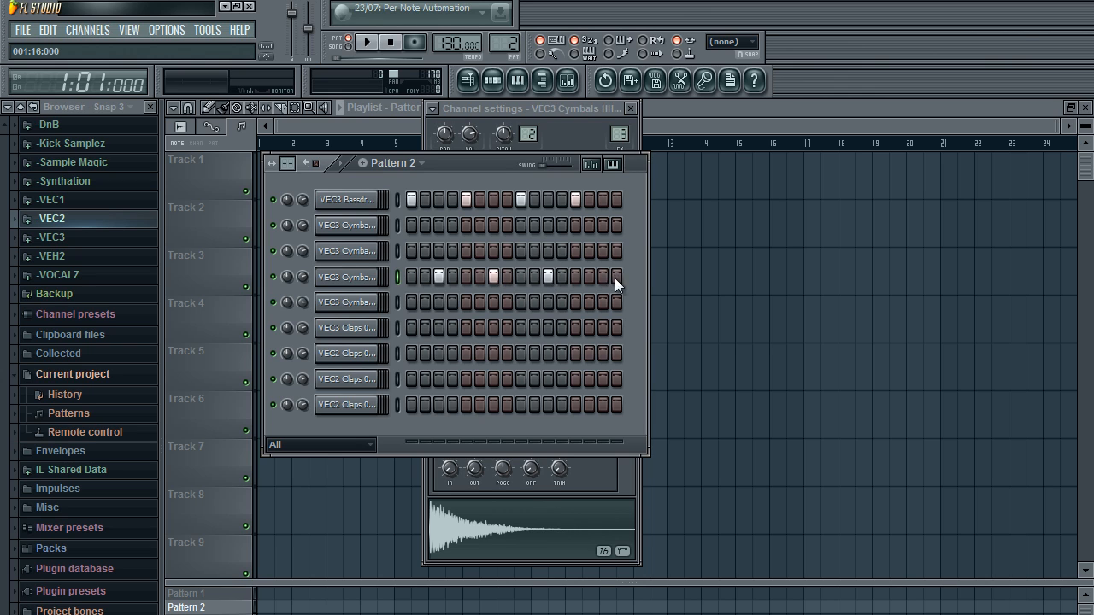
left_click(466, 327)
key("space")
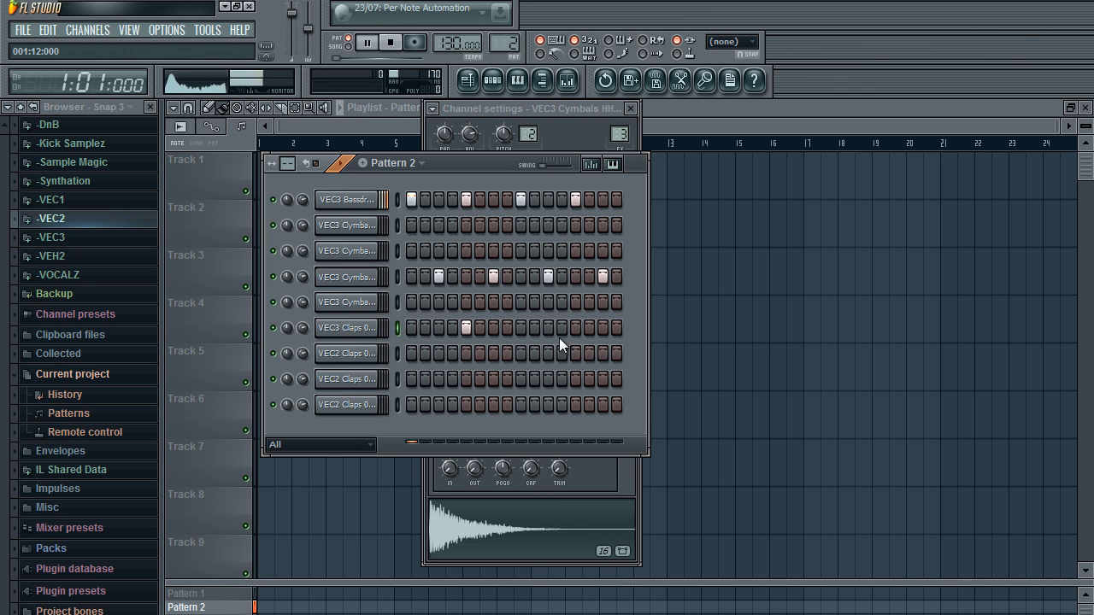
left_click(575, 327)
Replace the open hi-hat hits on steps 7 and 15 with third-channel cymbal hits on steps 7, 8 and 15
left_click(493, 276)
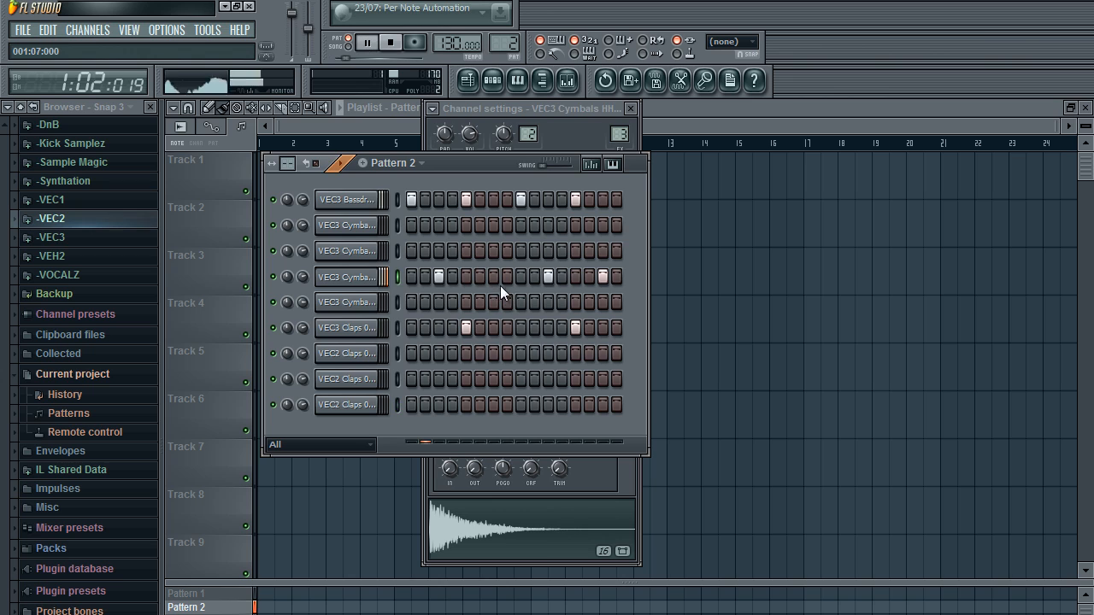
left_click(603, 276)
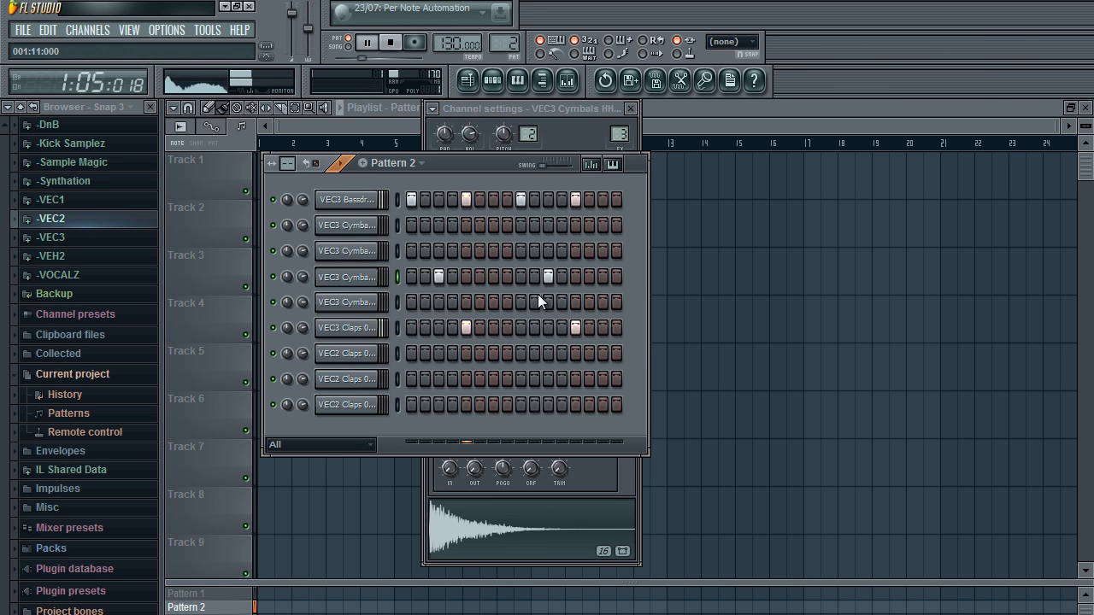
left_click(493, 225)
right_click(494, 227)
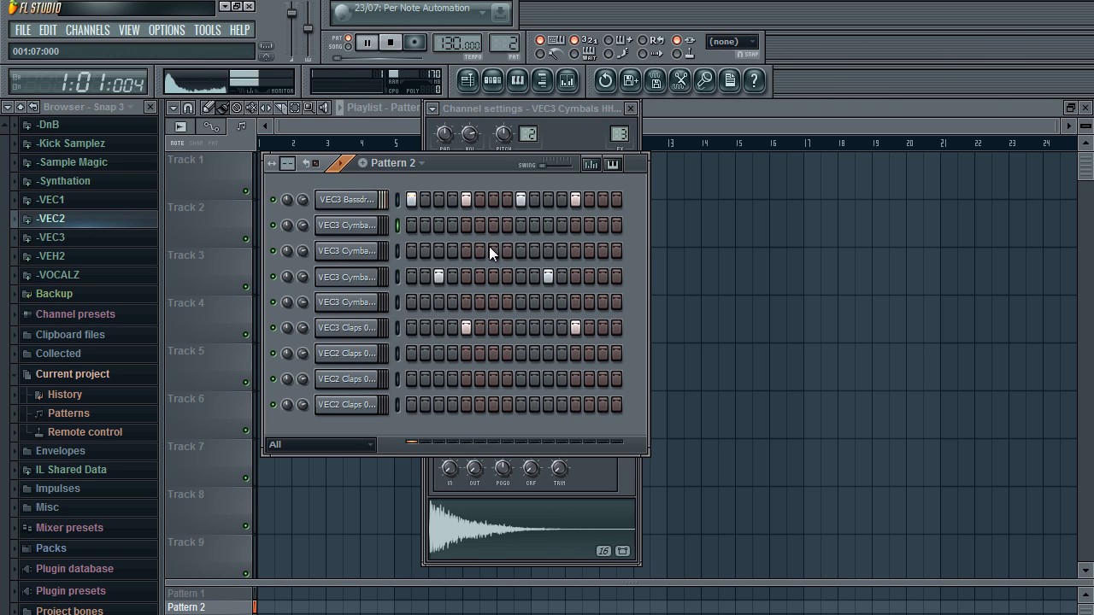
left_click(493, 250)
left_click(507, 253)
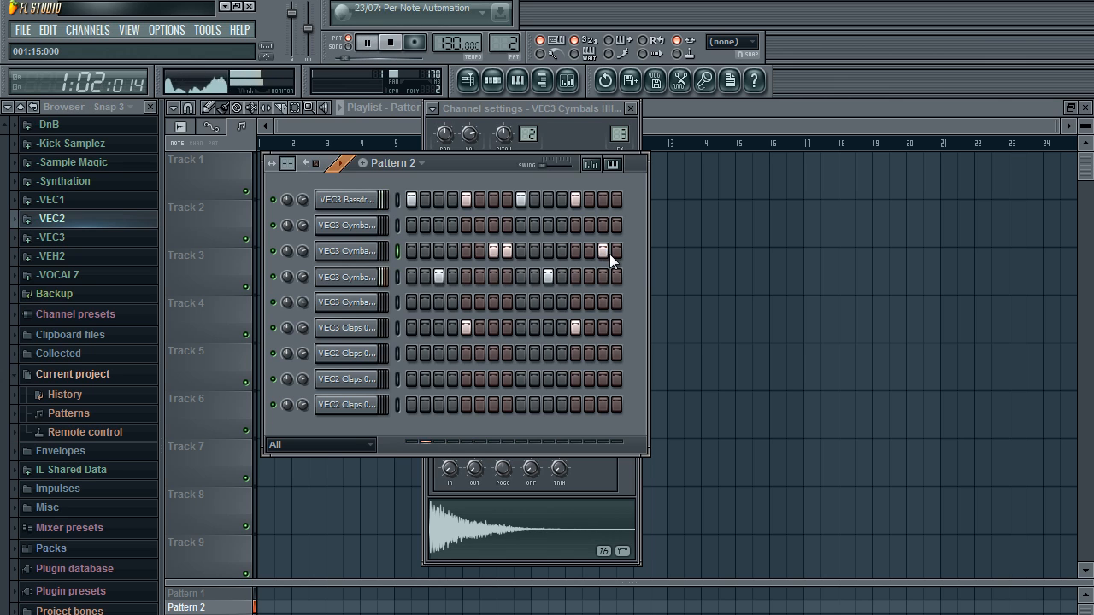
Clear the third channel's cymbal hits and place closed hi-hat hits on steps 8 and 15 of the second channel
left_click(603, 225)
left_click(616, 226)
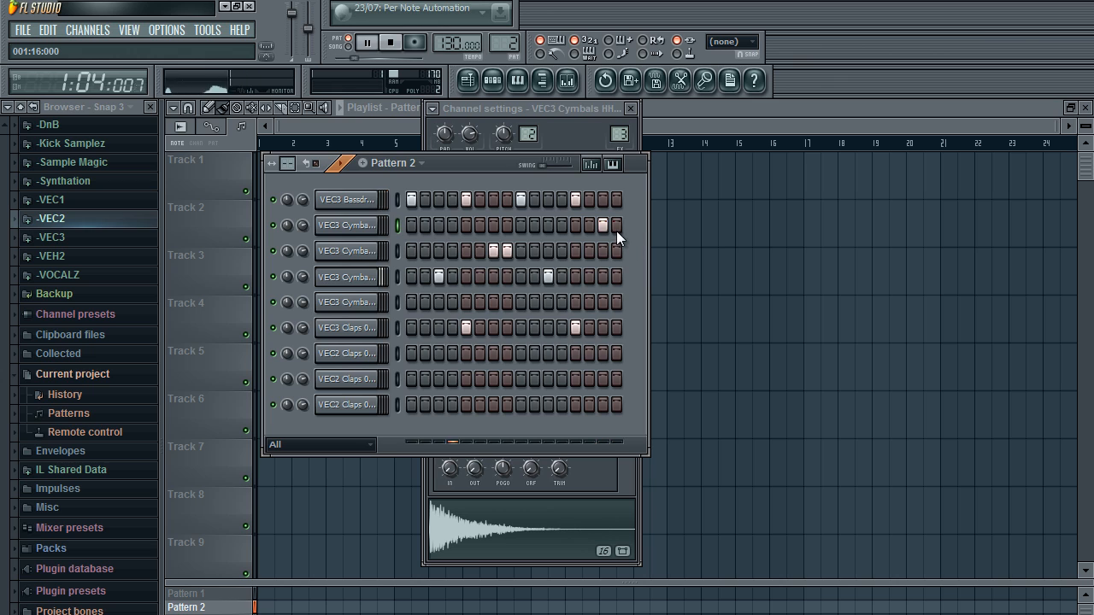
left_click(508, 250)
left_click(508, 226)
right_click(494, 250)
key("space")
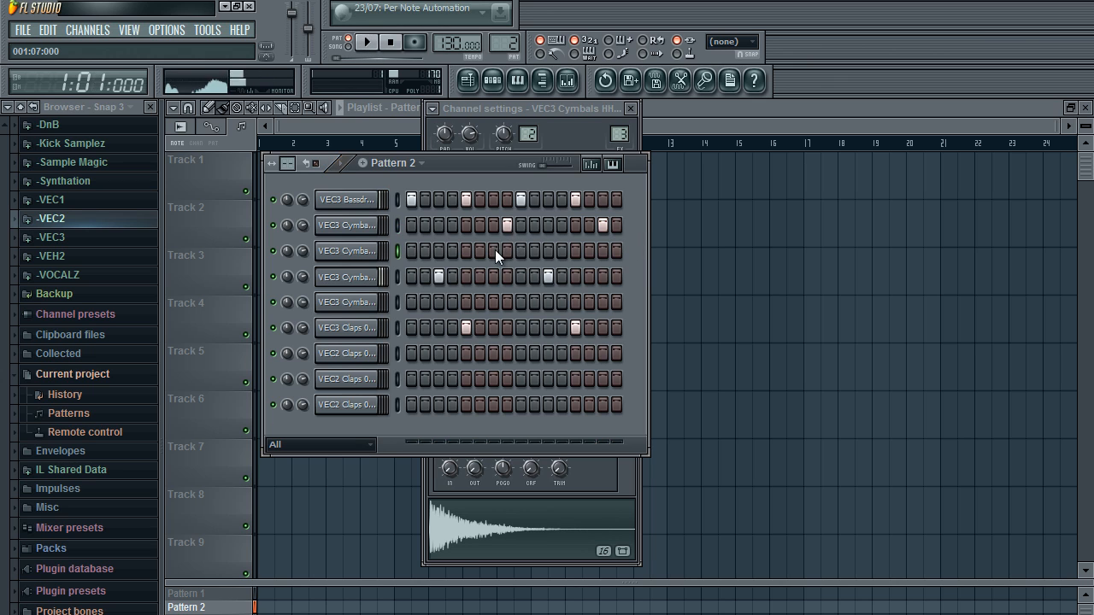
Rearrange the cymbals to step 7 on the second channel and steps 8 and 16 on the third, checking them in playback
key("space")
left_click(494, 226)
right_click(505, 225)
left_click(519, 253)
right_click(517, 255)
key("space")
left_click(508, 250)
key("space")
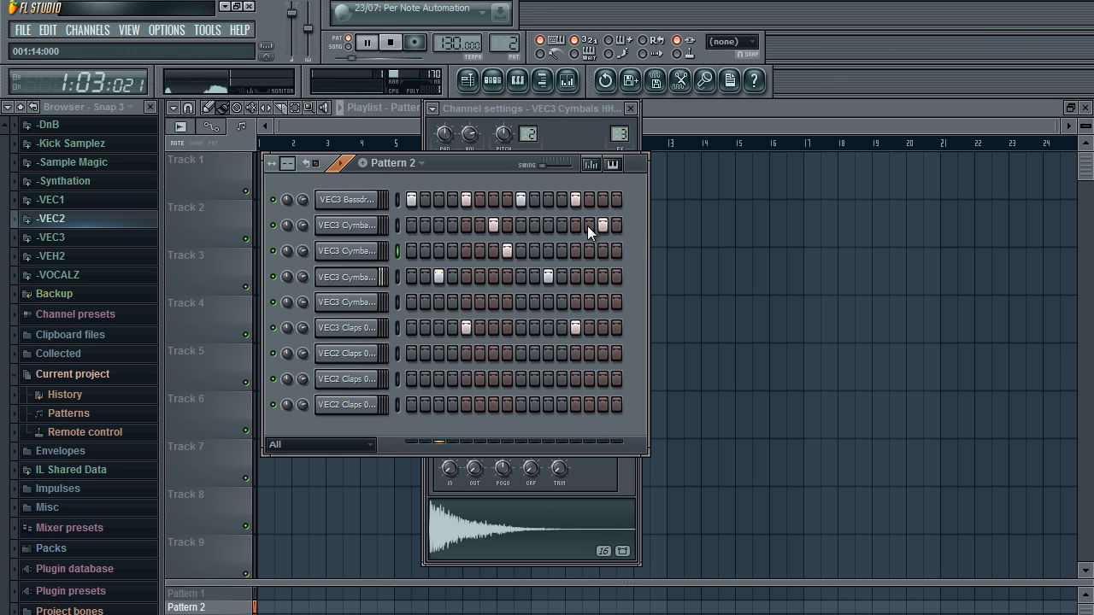
left_click(616, 251)
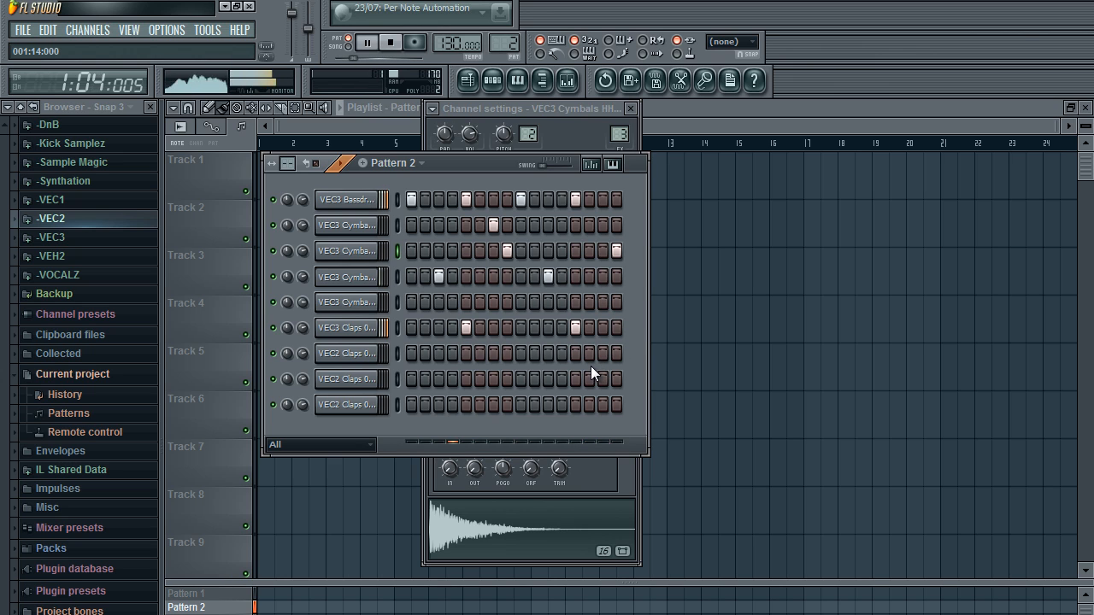
Stop playback and clear every clap, cymbal and kick hit from Pattern 2
key("space")
left_click(465, 328)
left_click(575, 328)
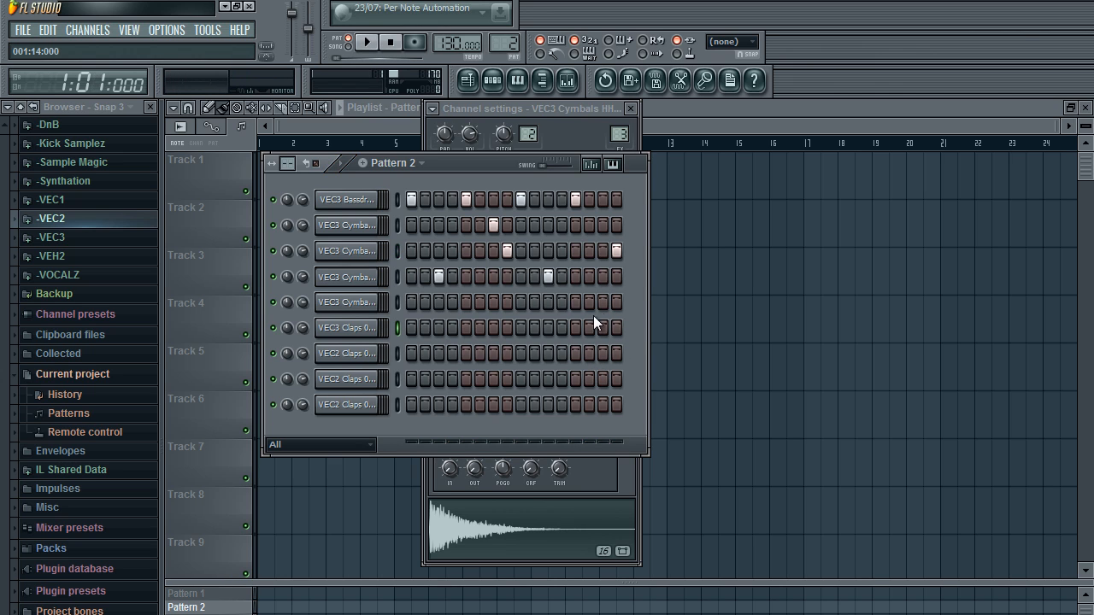
left_click(548, 276)
left_click(438, 276)
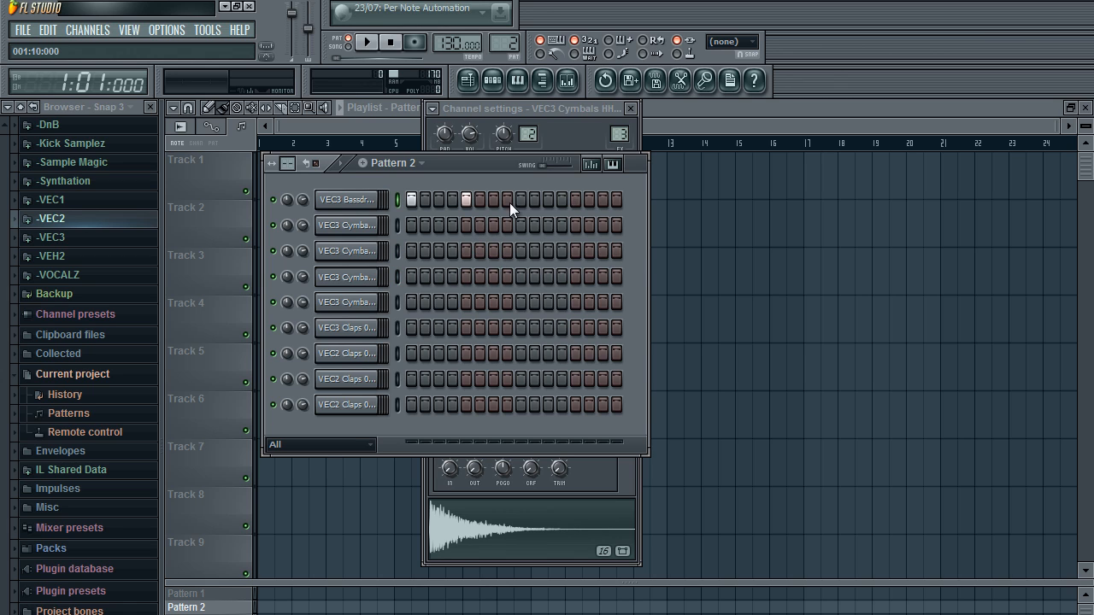
left_click(465, 199)
left_click(411, 199)
Close the channel settings and the browser, and switch back to Pattern 1
left_click(631, 108)
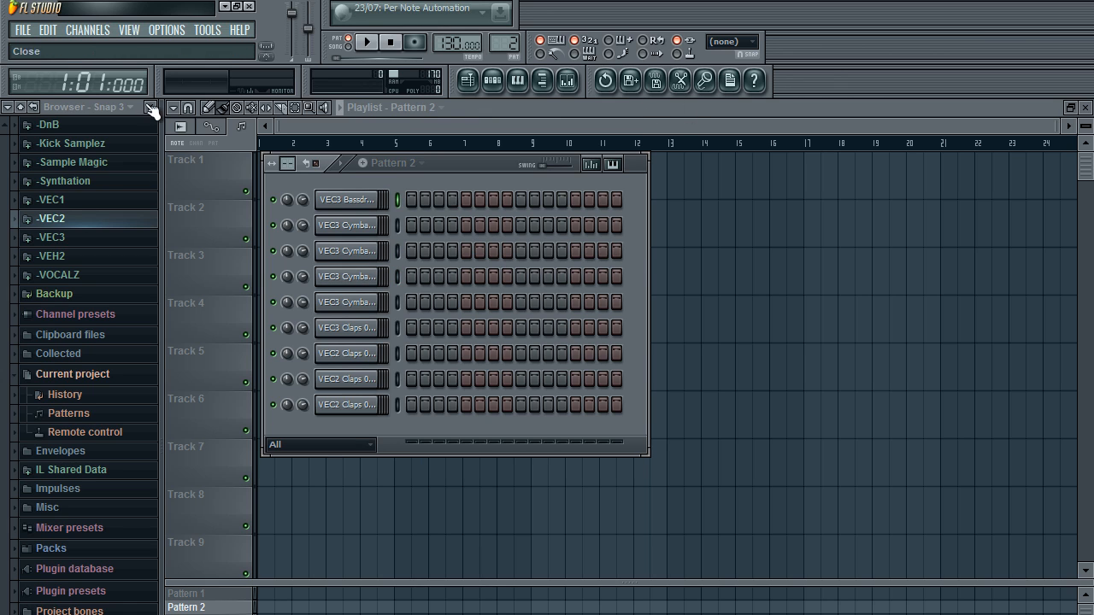
left_click_drag(493, 40, 493, 49)
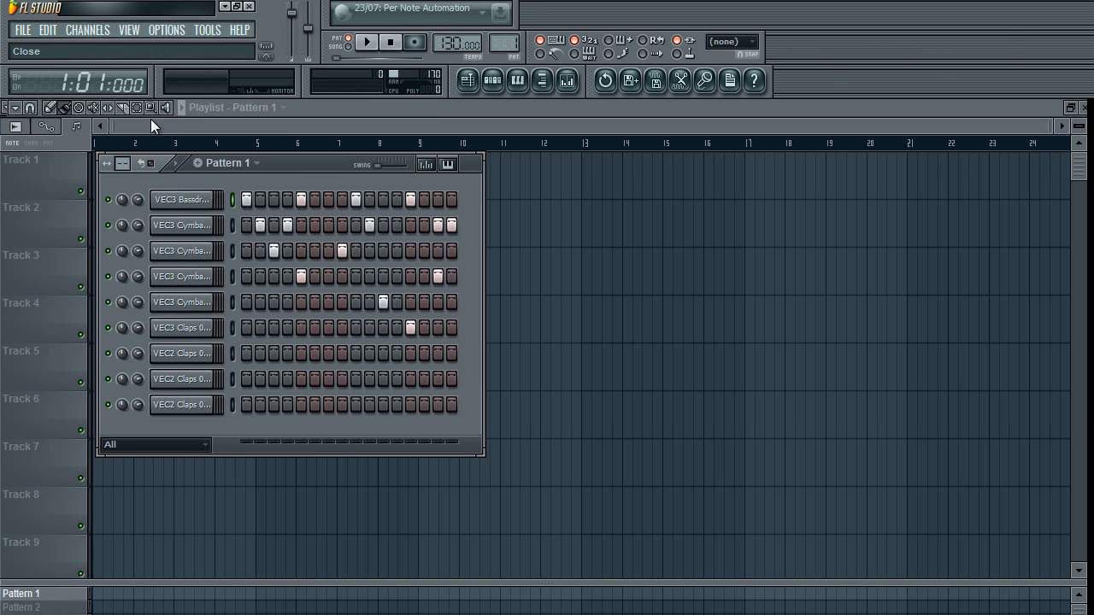
In Pattern 2, place kick hits on steps 1, 5, 9 and 13 and fill the second and fourth channels with cymbal hits
left_click(149, 108)
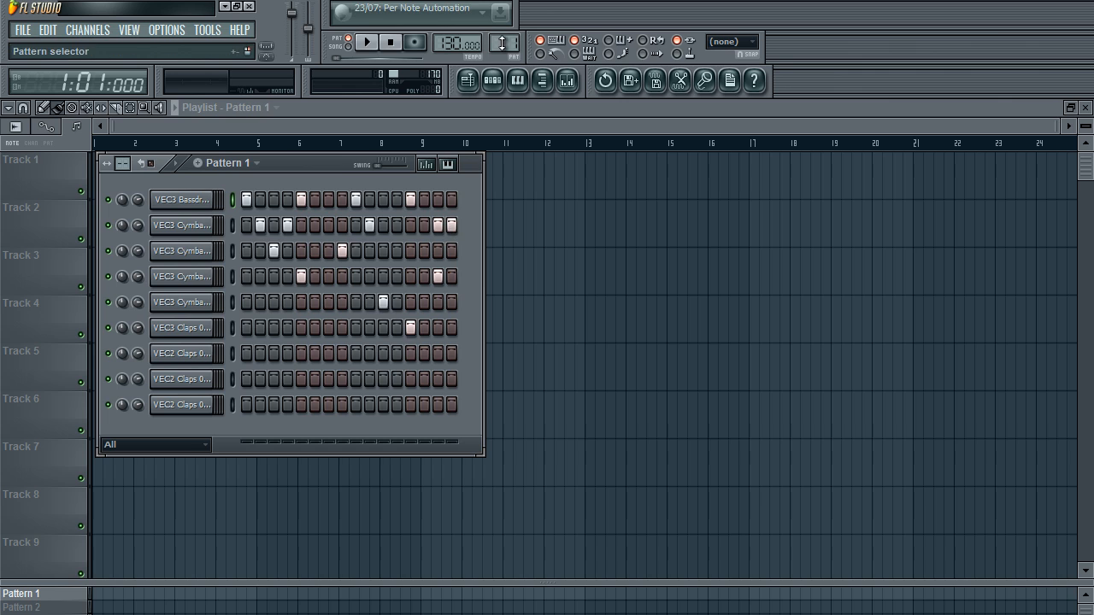
left_click_drag(504, 43, 505, 36)
left_click_drag(259, 224, 453, 225)
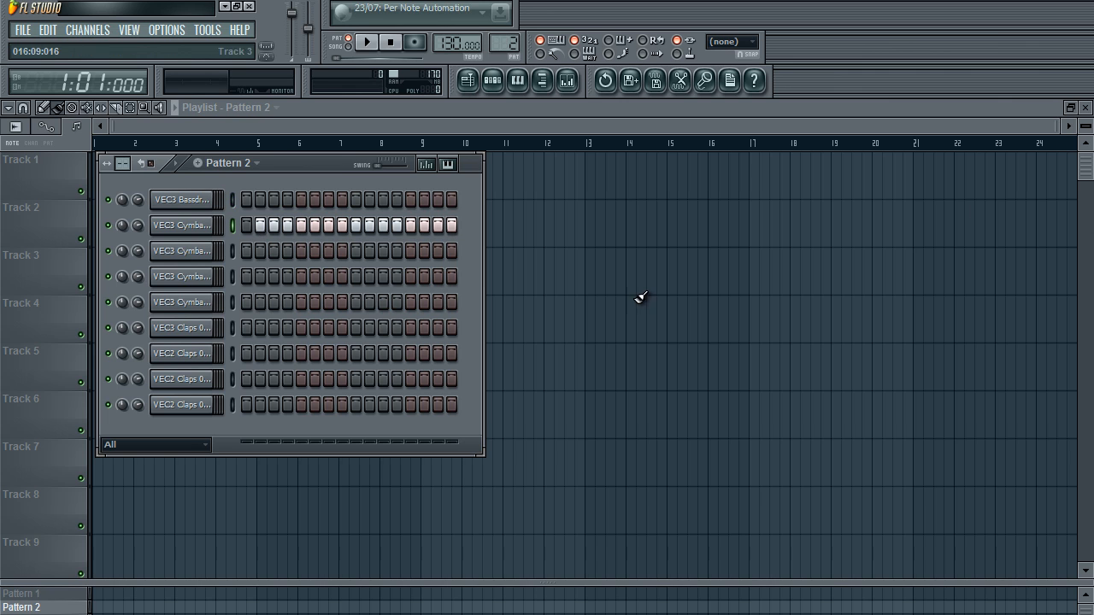
right_click(210, 202)
left_click(240, 337)
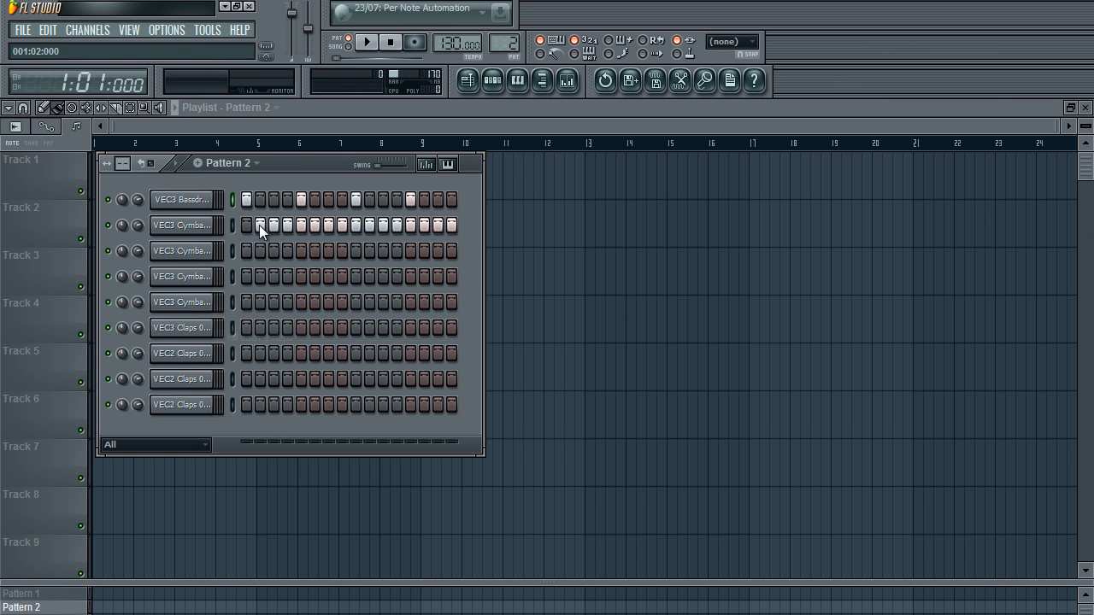
left_click_drag(276, 272, 451, 276)
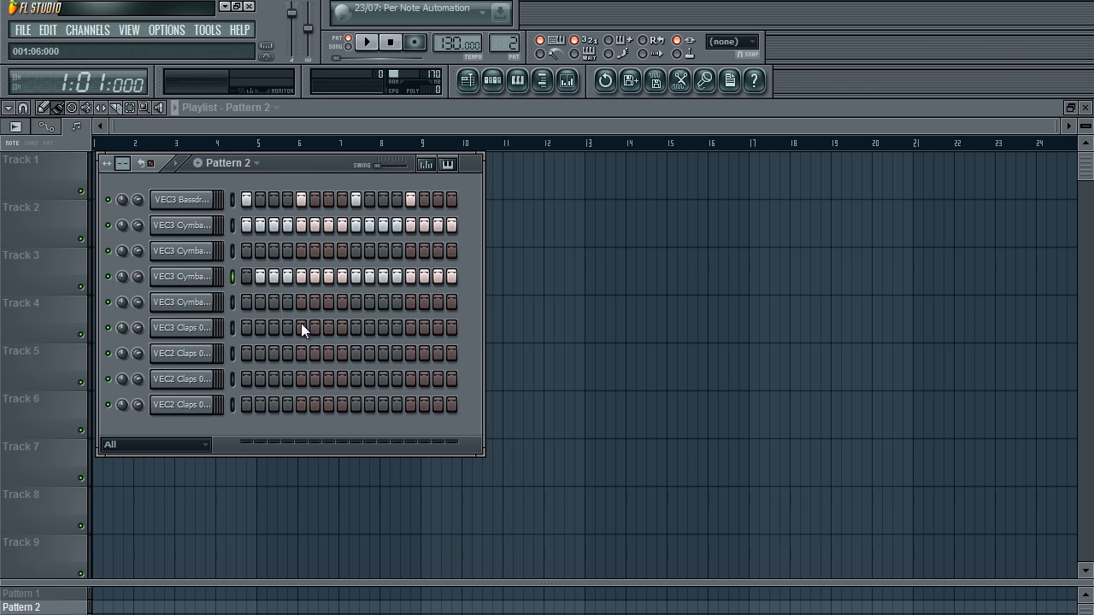
Clear all cymbal and kick hits from Pattern 2 and switch back to Pattern 1
left_click_drag(259, 274, 438, 266)
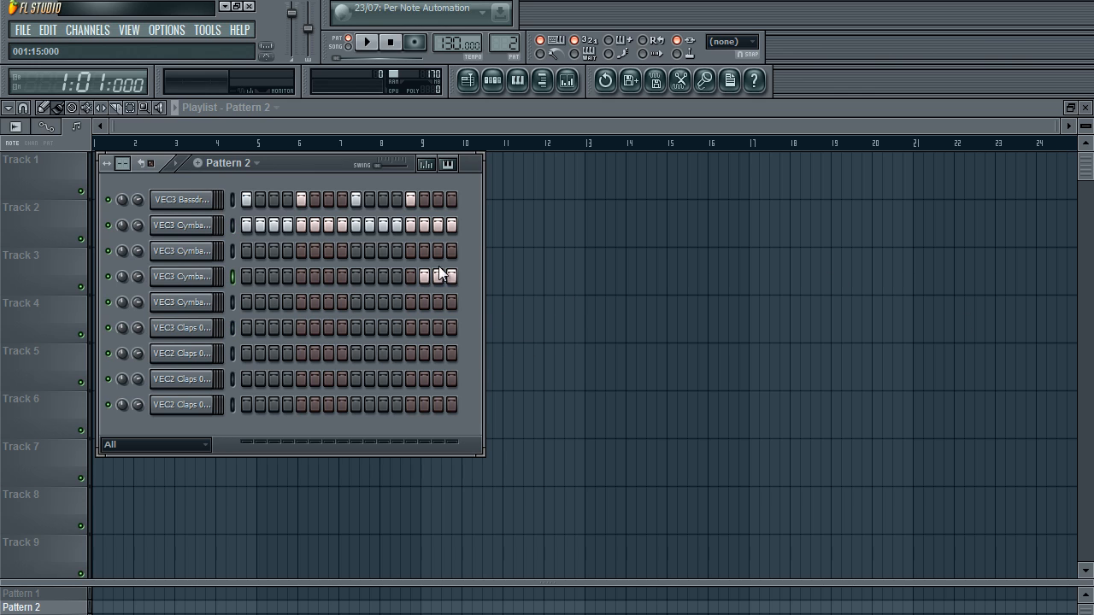
mouse_move(452, 228)
left_mouse_down()
mouse_move(253, 198)
mouse_move(471, 187)
left_mouse_up()
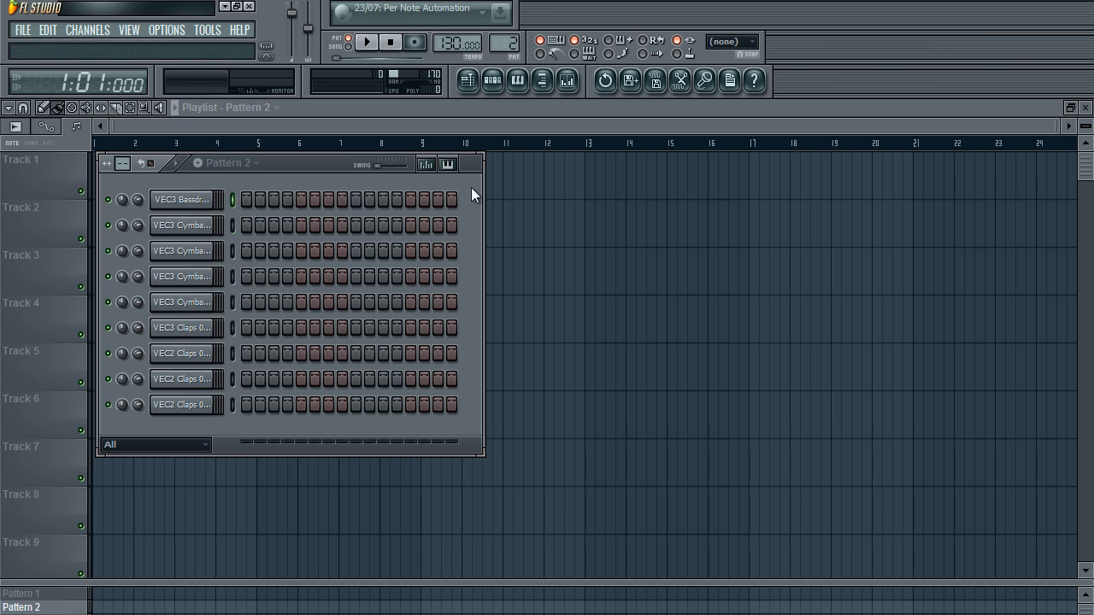
left_click_drag(515, 58, 517, 74)
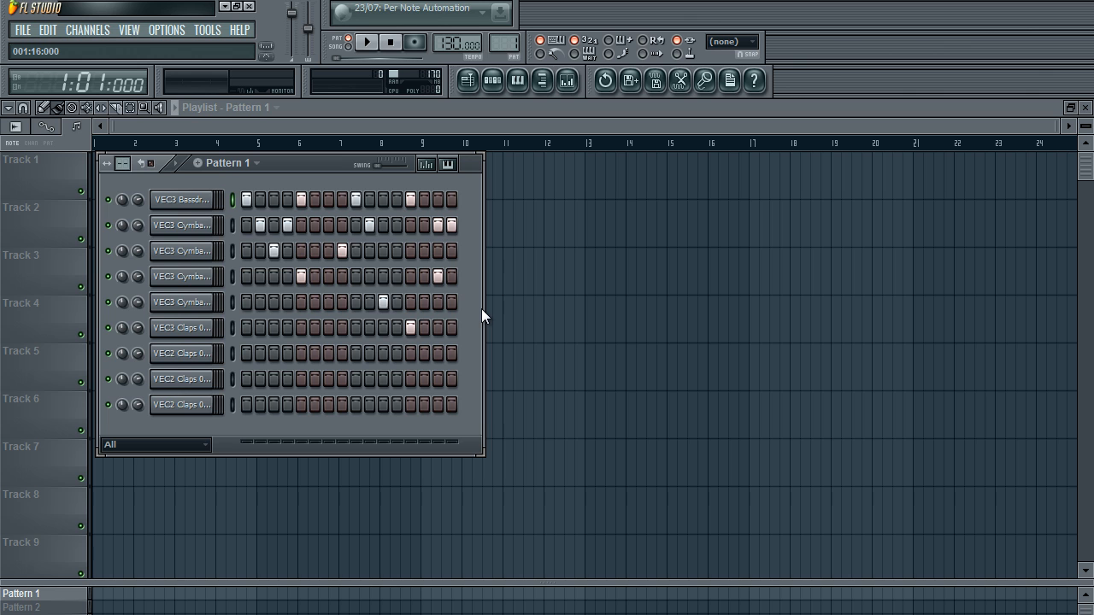
Open the mixer and link the VEC3 Bassdrums Trance 45 channel to mixer track Insert 1
left_click(571, 86)
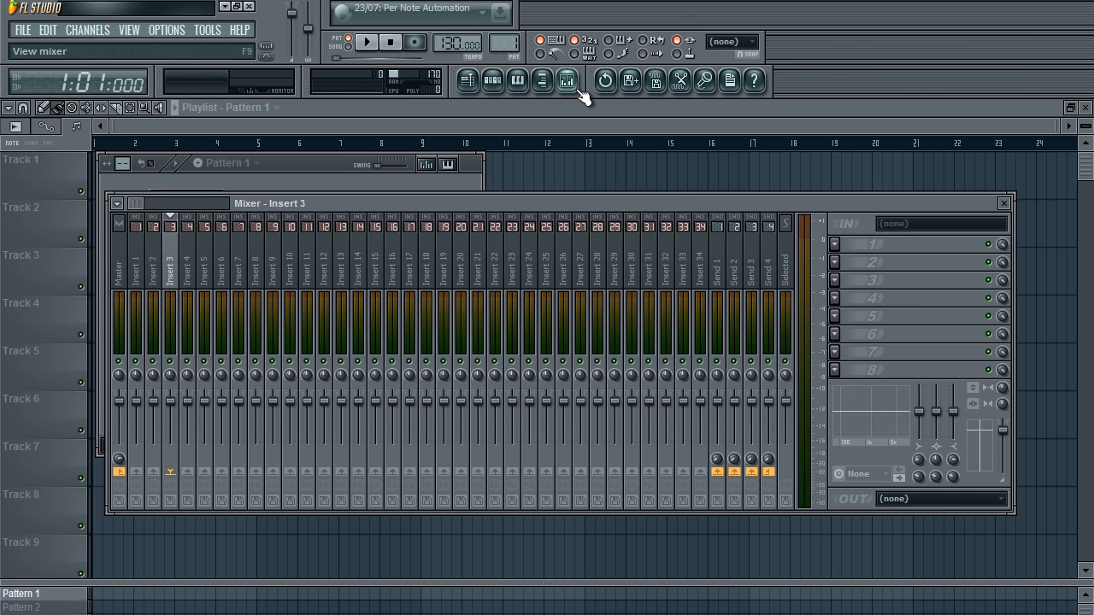
left_click(307, 165)
left_click(182, 201)
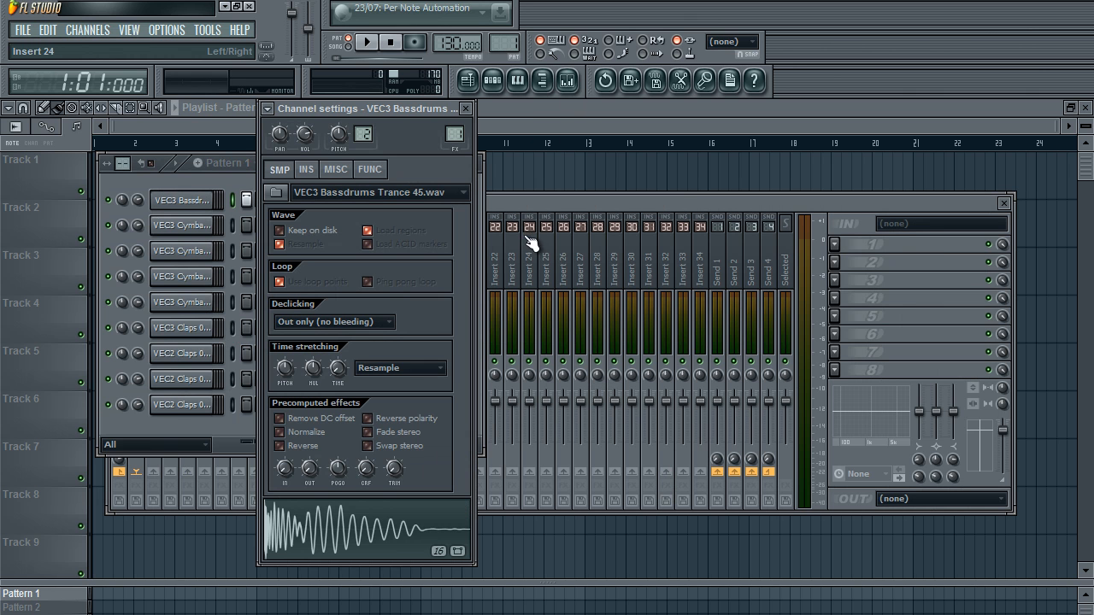
left_click(526, 205)
right_click(137, 267)
mouse_move(282, 276)
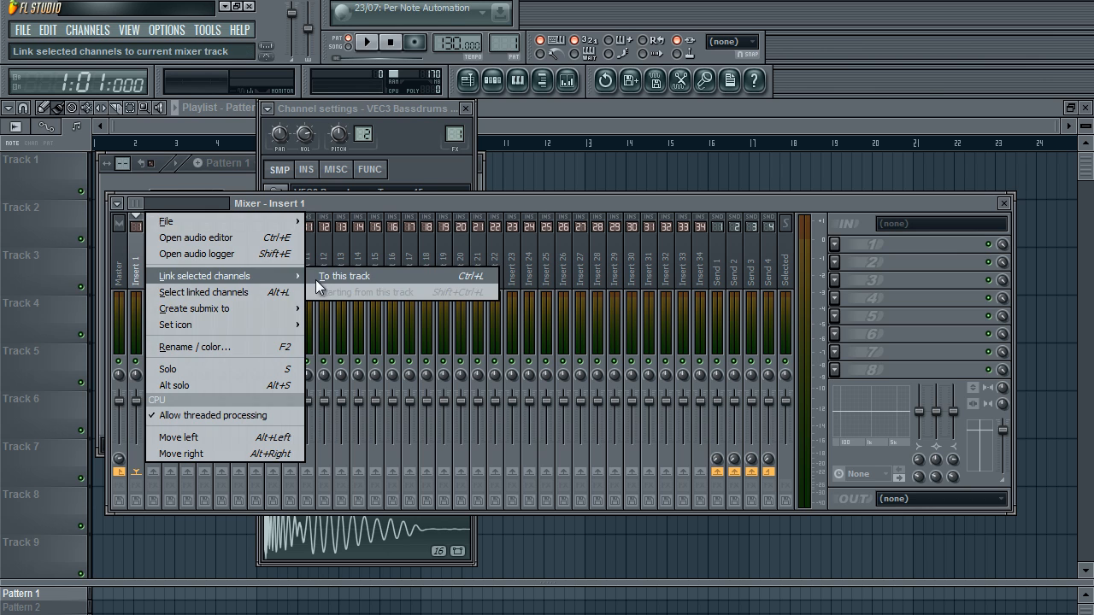
left_click(342, 276)
Link the VEC3 Cymbals HH Closed 20 channel to mixer track Insert 2
left_click(219, 188)
left_click(181, 225)
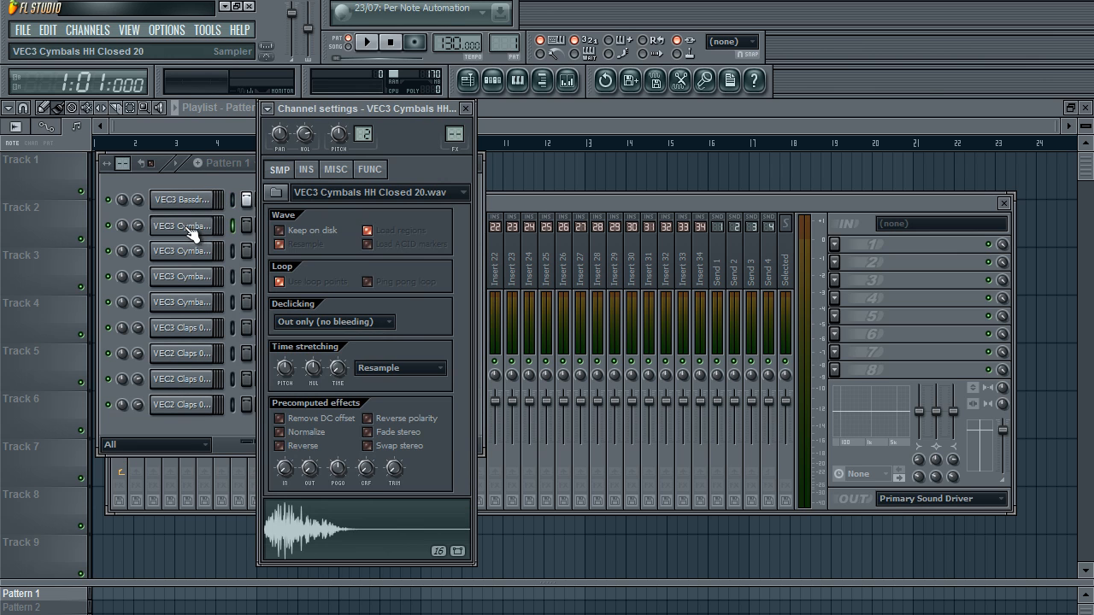
left_click(511, 219)
right_click(165, 270)
mouse_move(300, 276)
left_click(359, 276)
Link the VEC3 Cymbals HH Closed 64 channel to mixer track Insert 3
left_click(182, 178)
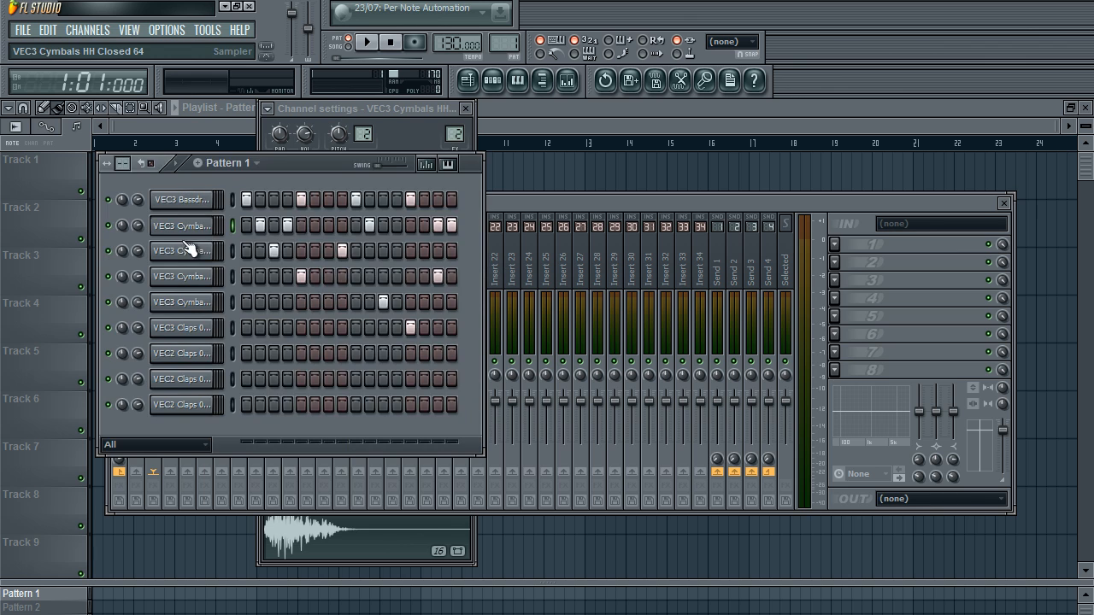
left_click(187, 248)
left_click(494, 251)
right_click(166, 265)
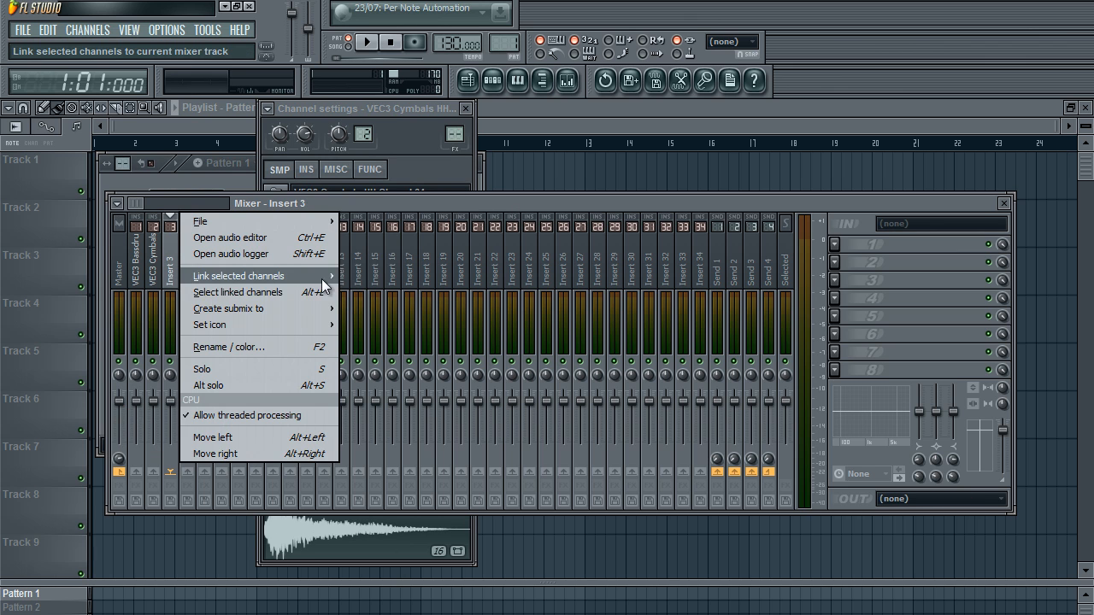
mouse_move(322, 276)
left_click(359, 277)
Link the VEC3 Cymbals HH Open 065 channel to mixer track Insert 4
left_click(190, 174)
left_click(205, 277)
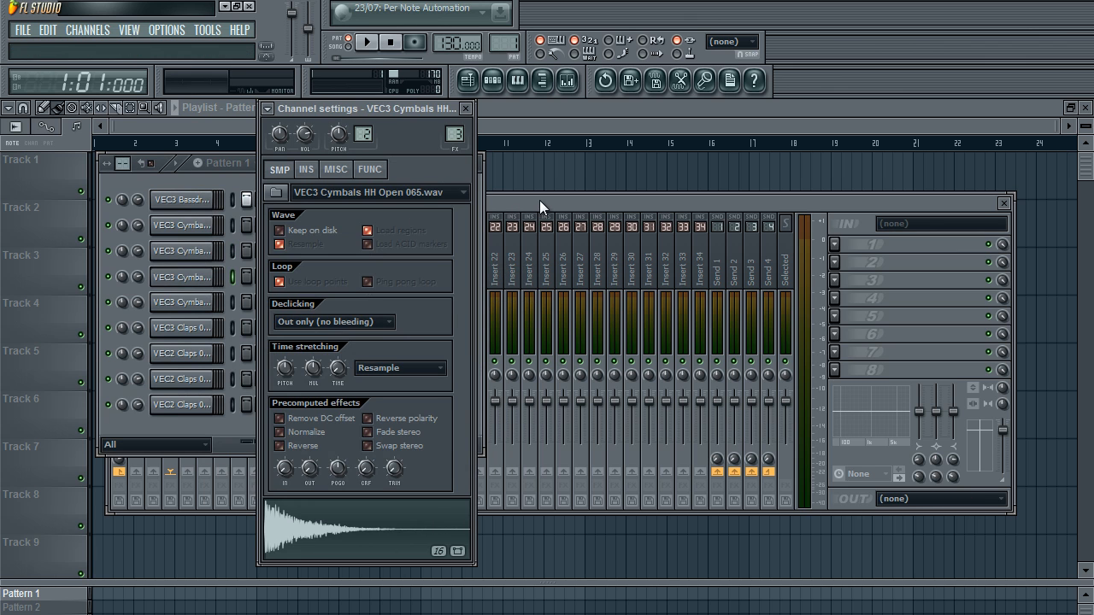
left_click(539, 200)
right_click(203, 270)
mouse_move(257, 274)
left_click(368, 284)
Link the VEC3 Cymbals HH Open 067 channel to mixer track Insert 5
left_click(192, 175)
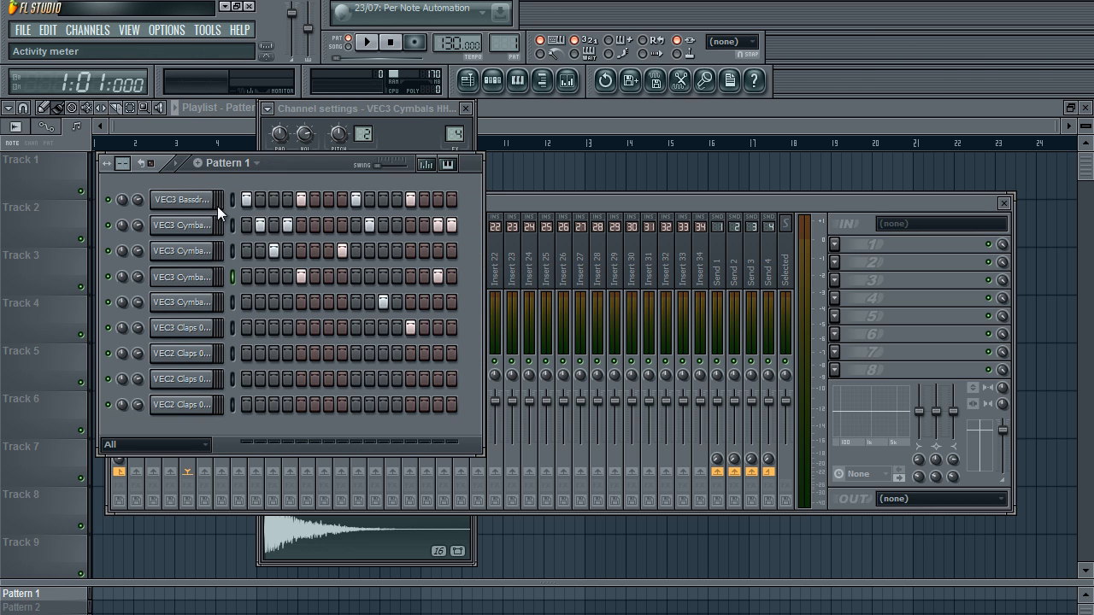
left_click(190, 295)
left_click(565, 205)
right_click(208, 282)
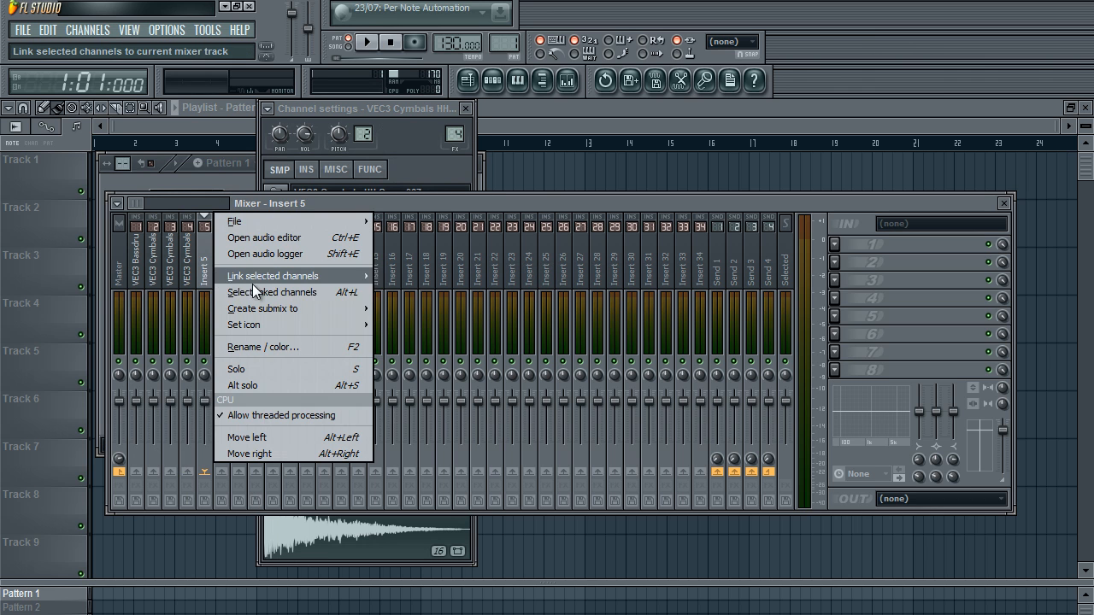
mouse_move(322, 276)
left_click(389, 275)
Link the VEC3 Claps 048 channel to mixer track Insert 6
left_click(269, 196)
left_click(213, 180)
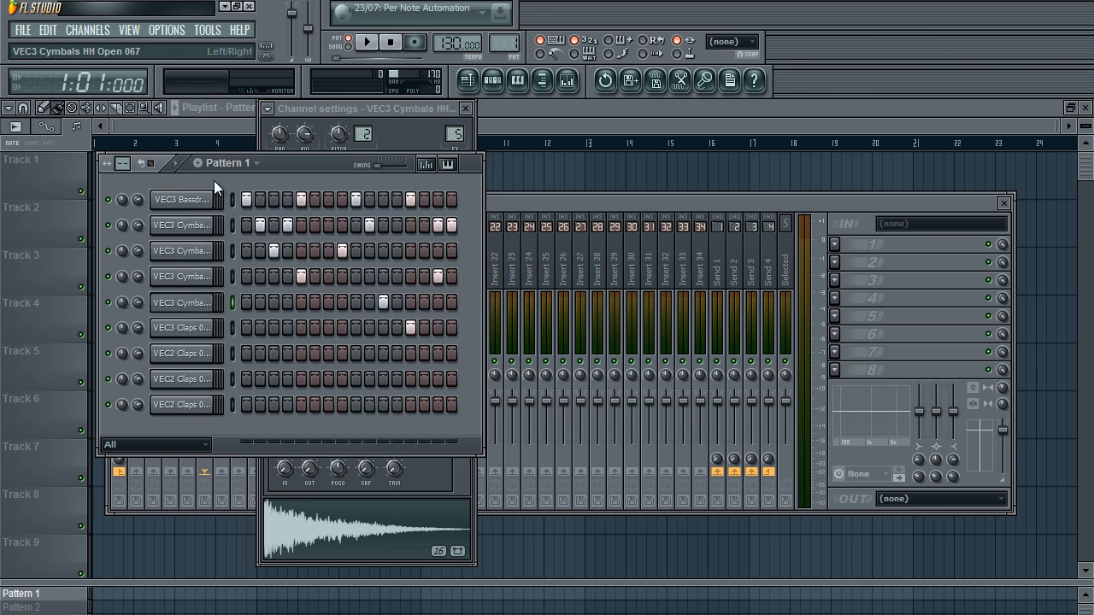
left_click(183, 327)
left_click(530, 229)
right_click(242, 280)
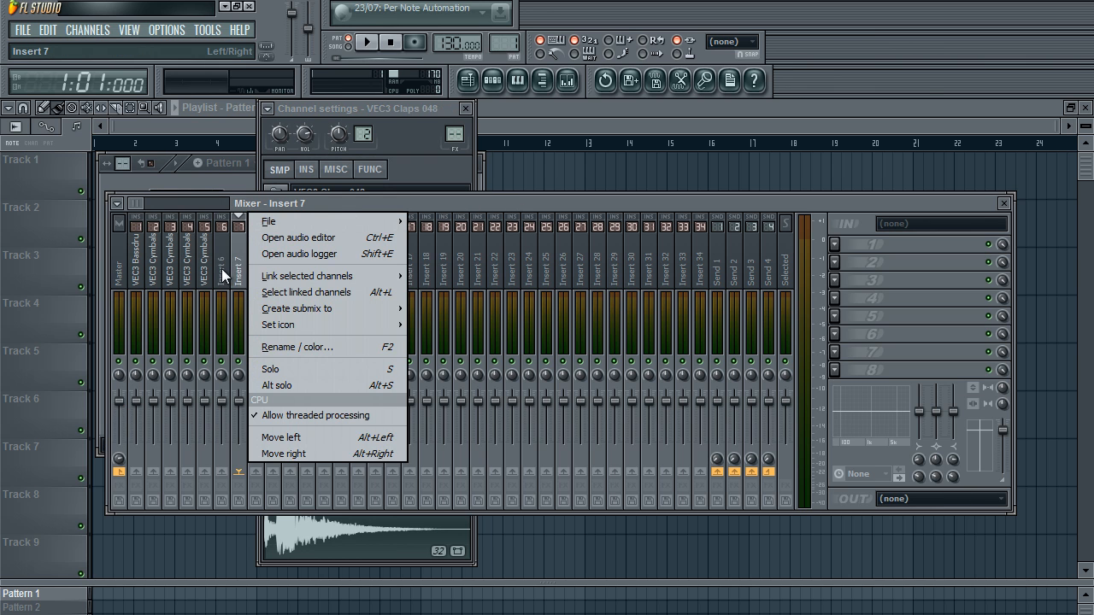
mouse_move(391, 275)
left_click(453, 275)
Link the VEC2 Claps 050 channel to mixer track Insert 7
left_click(245, 187)
left_click(182, 353)
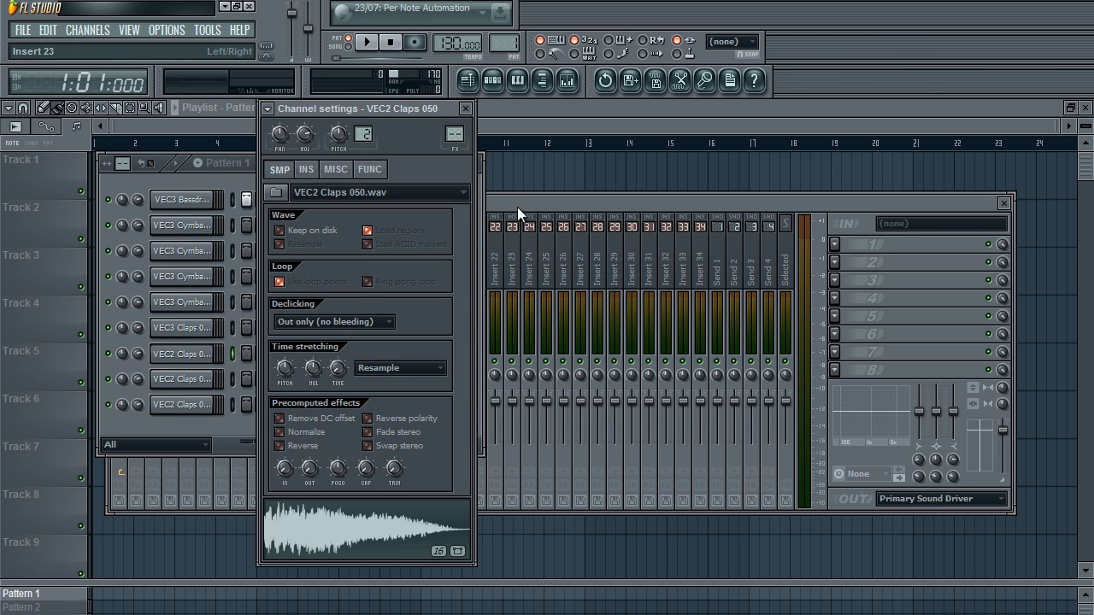
left_click(517, 207)
right_click(241, 270)
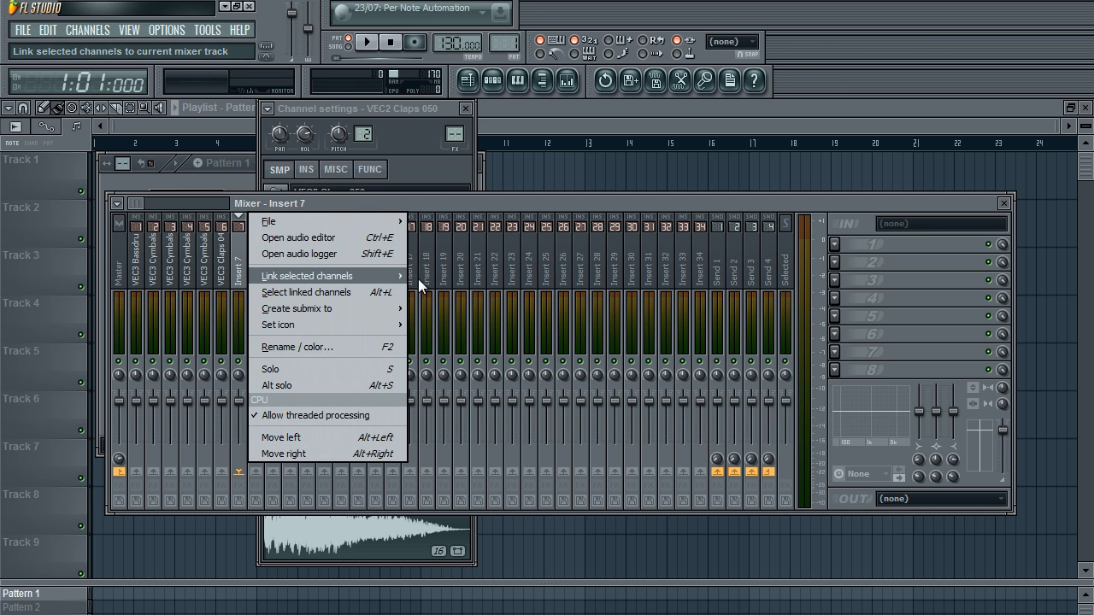
mouse_move(418, 279)
left_click(496, 276)
Link the VEC2 Claps 072 channel to mixer track Insert 8
left_click(238, 183)
left_click(184, 376)
left_click(519, 239)
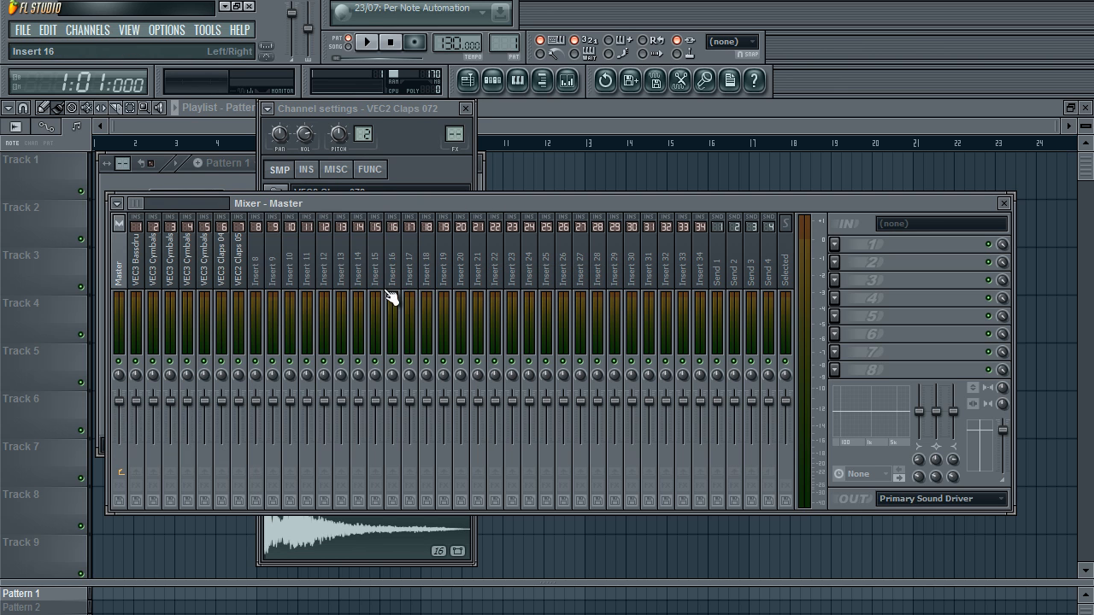
right_click(262, 268)
left_click(487, 274)
Link the VEC2 Claps 087 channel to mixer track Insert 9
left_click(202, 185)
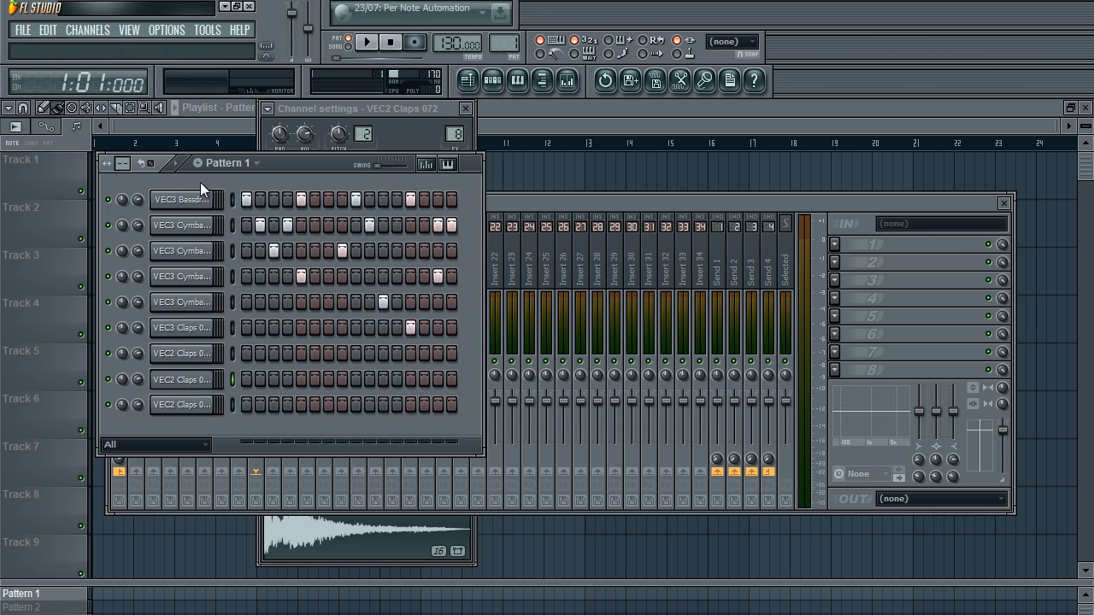
left_click(192, 405)
left_click(520, 247)
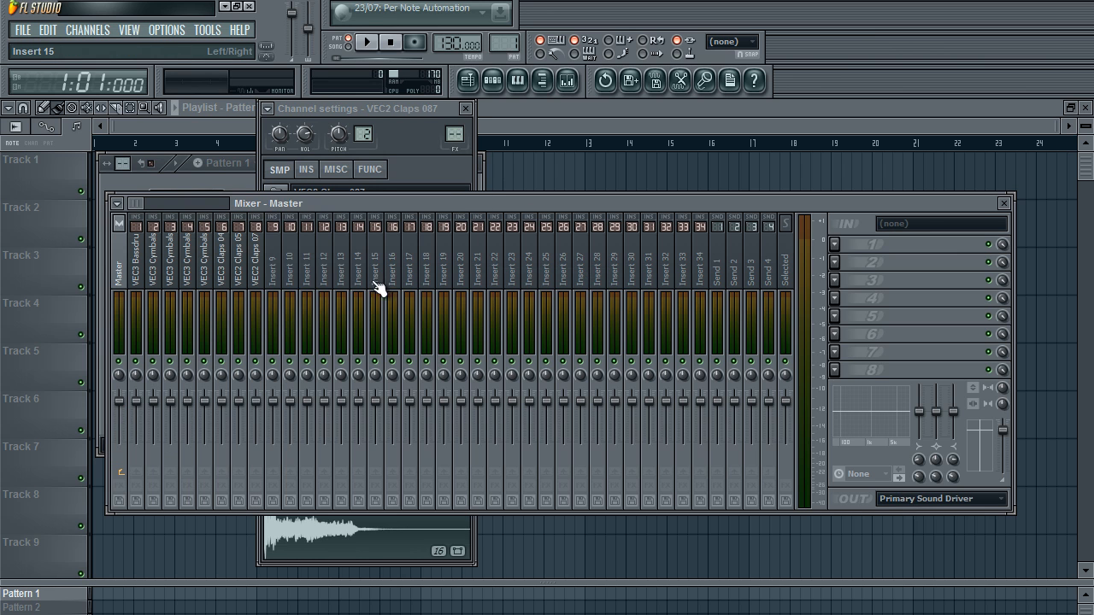
right_click(277, 273)
mouse_move(431, 276)
left_click(500, 275)
Reposition the mixer window over the playlist and close it to reveal the Pattern 1 steps
left_click(316, 179)
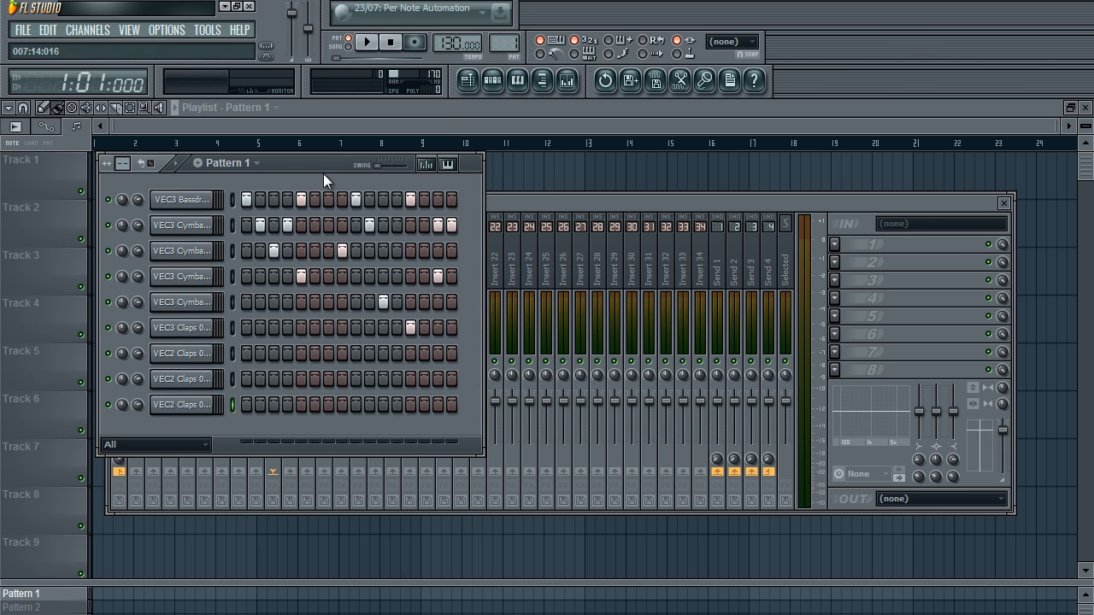
left_click_drag(603, 188, 589, 268)
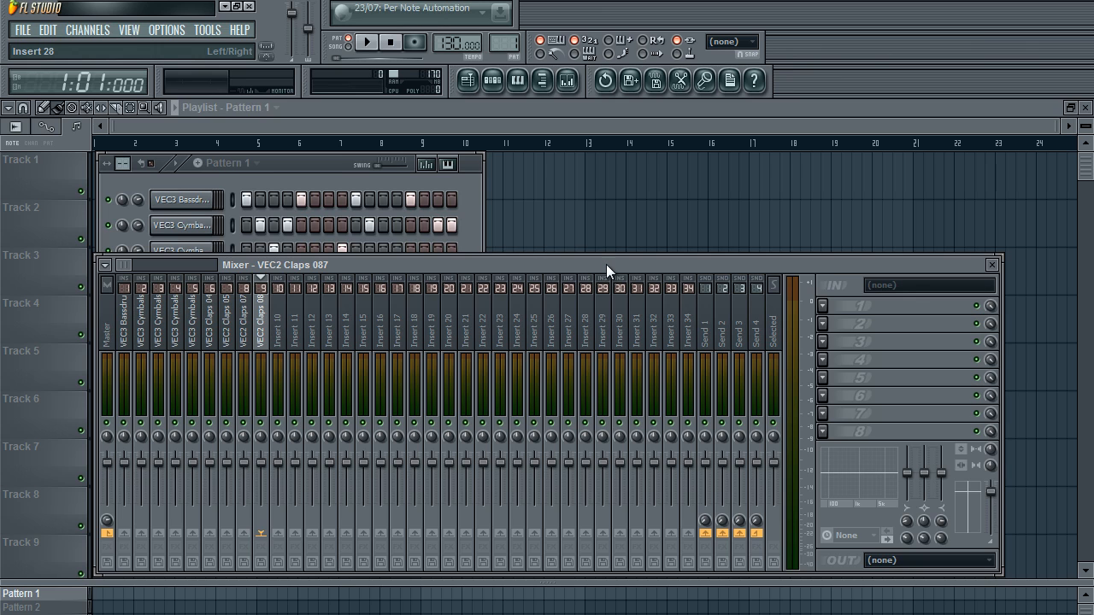
left_click_drag(598, 269, 598, 271)
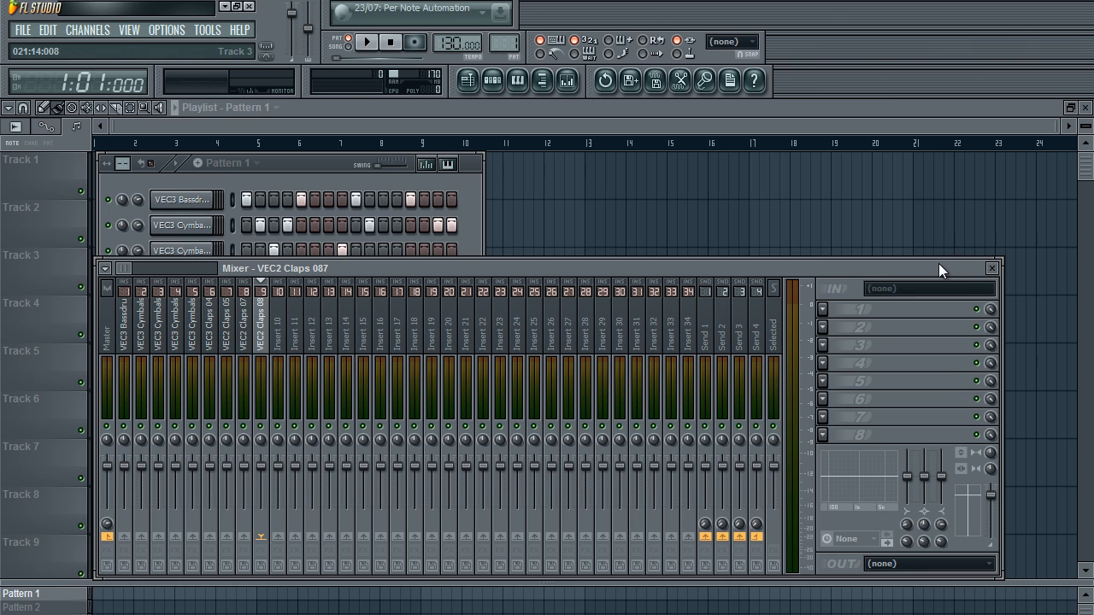
left_click_drag(939, 263, 972, 206)
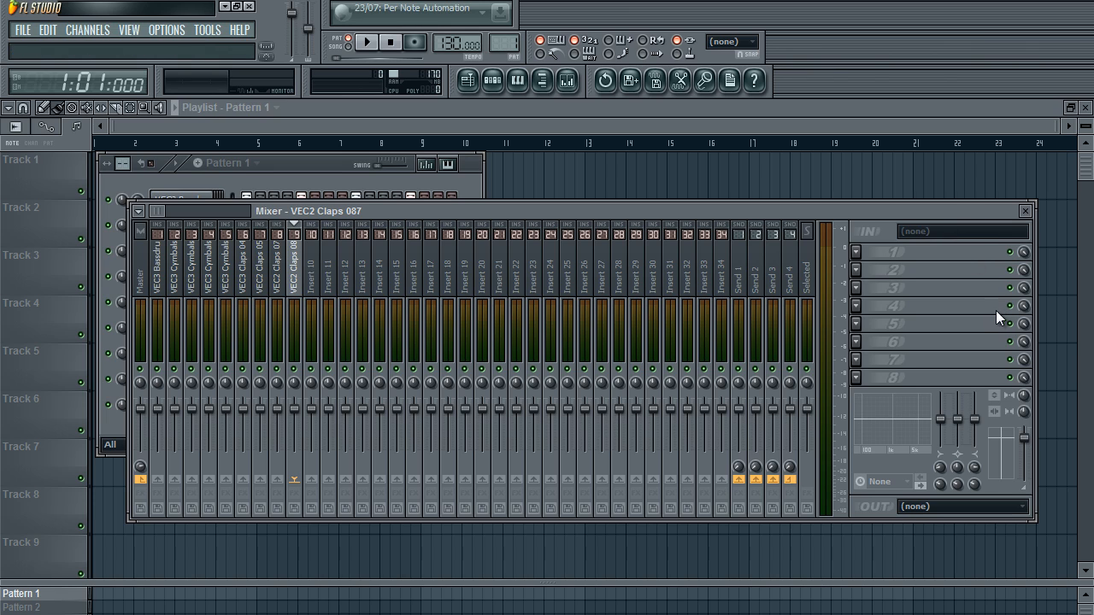
left_click_drag(615, 216, 612, 228)
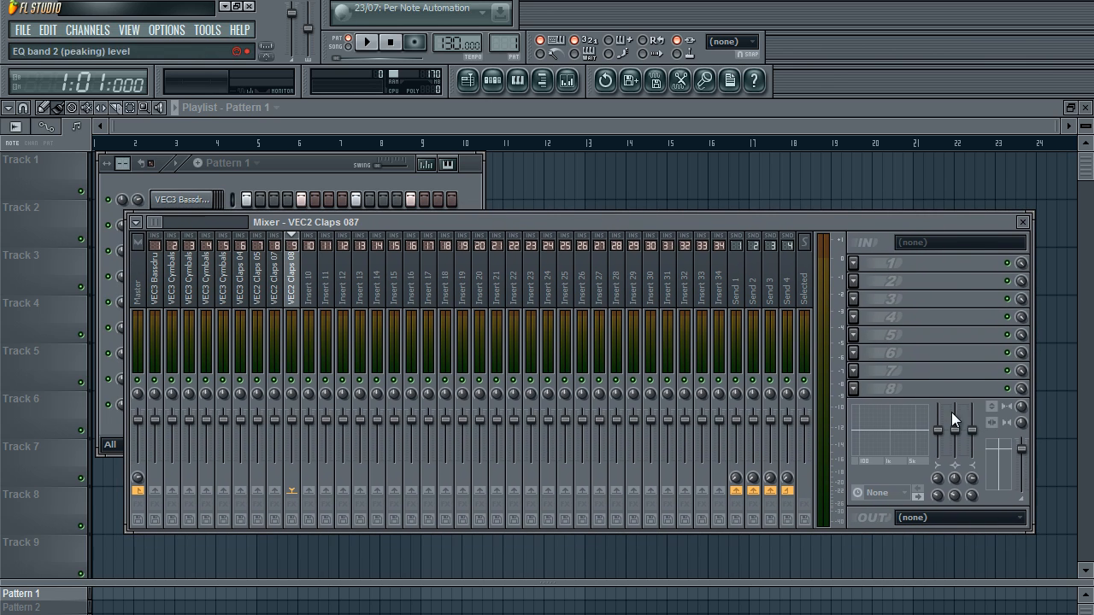
left_click_drag(518, 216, 516, 205)
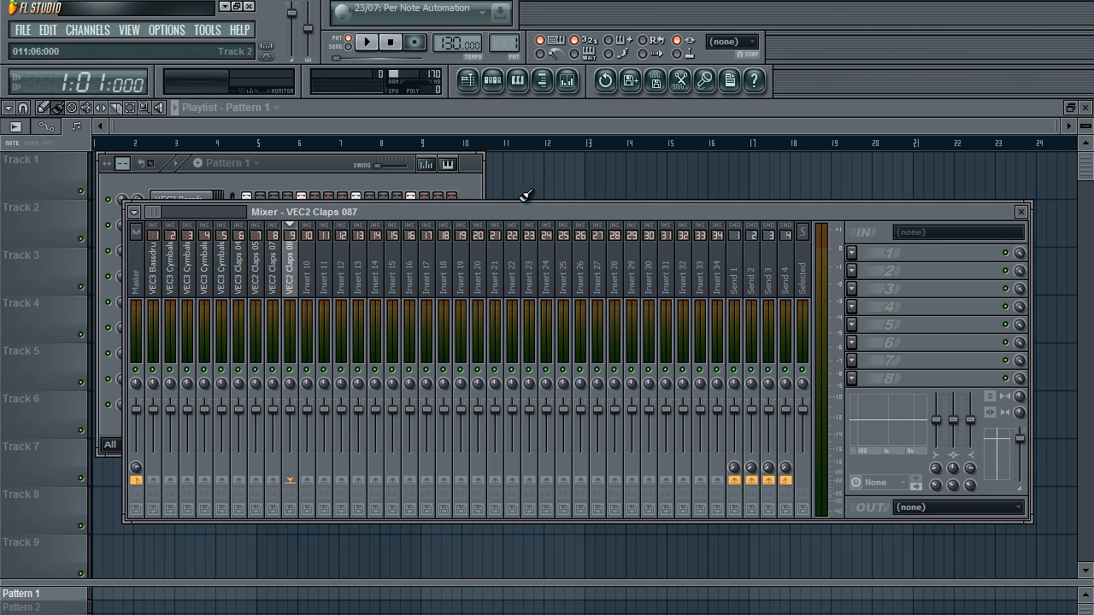
left_click(393, 182)
left_click(1020, 211)
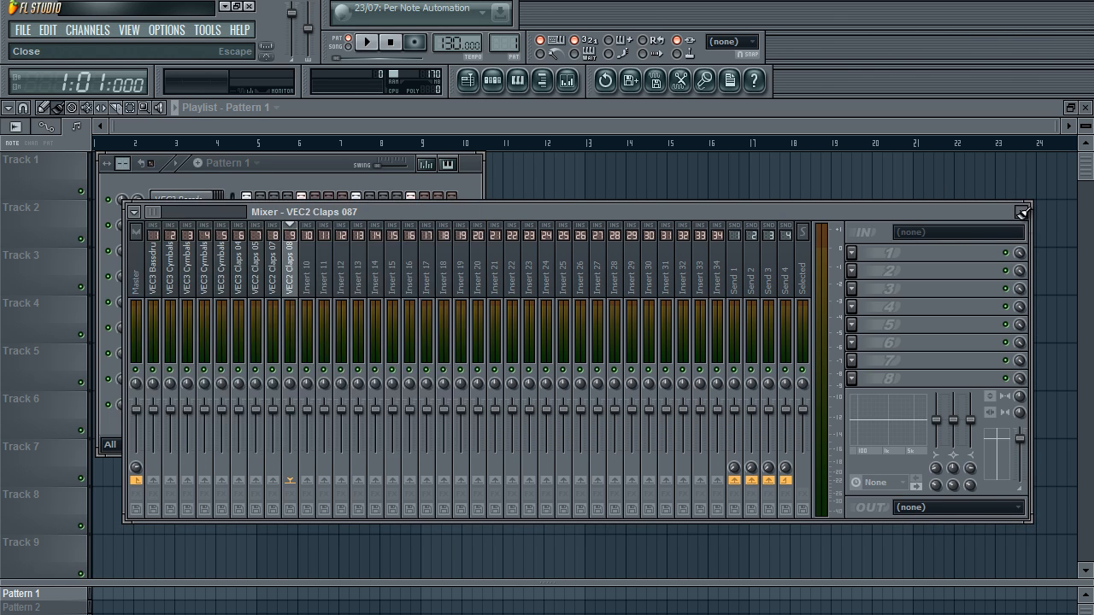
left_click(1021, 211)
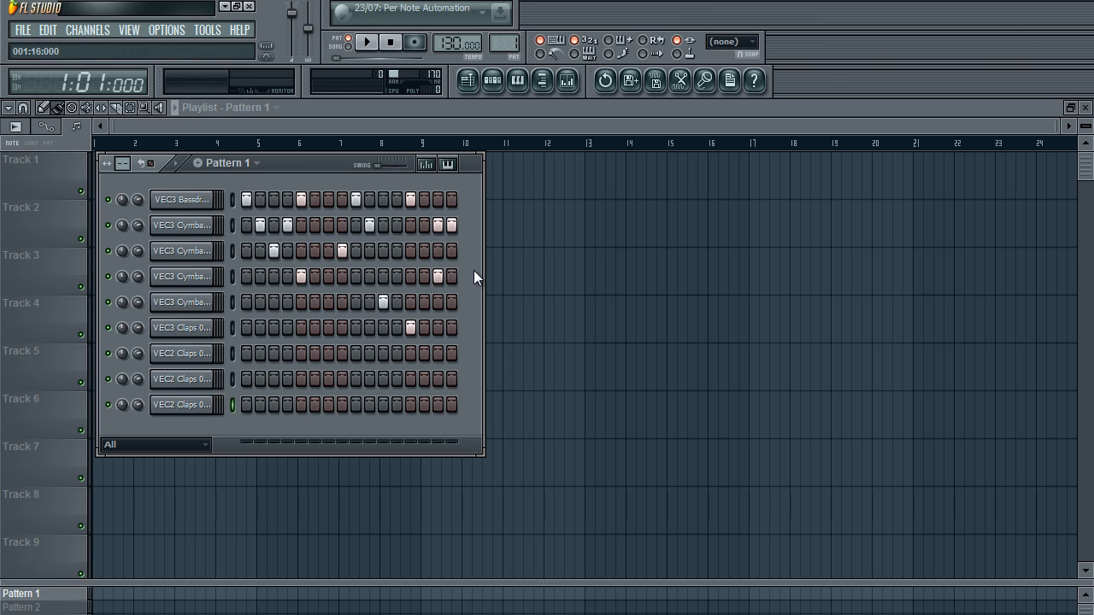
Reopen the mixer, select the VEC3 Bassdrums Trance 45 track and play Pattern 1
left_click_drag(323, 166, 315, 168)
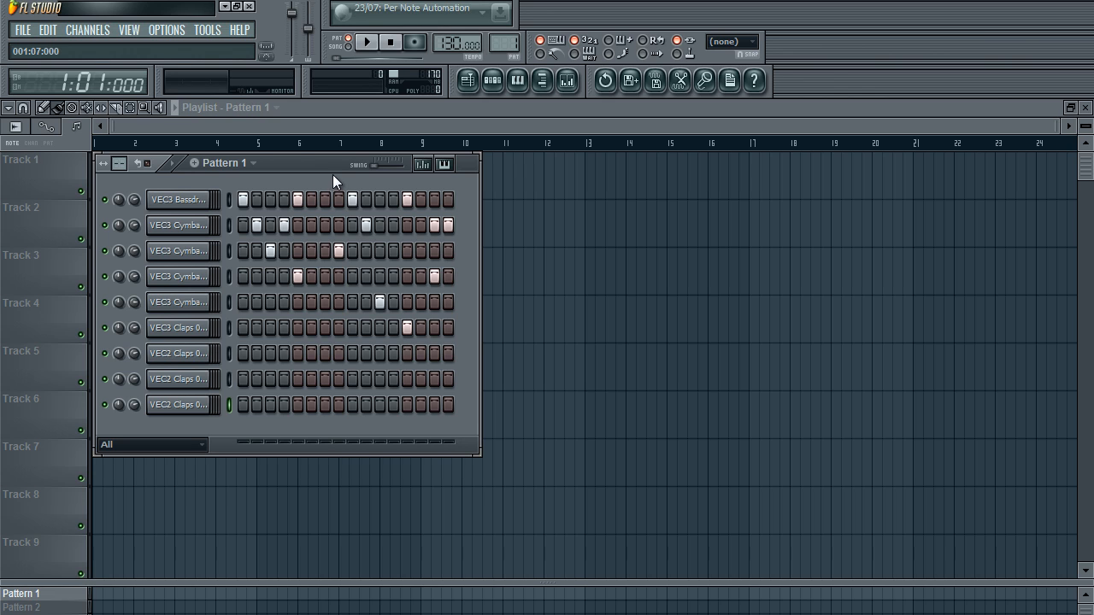
left_click_drag(332, 174, 340, 154)
left_click(567, 81)
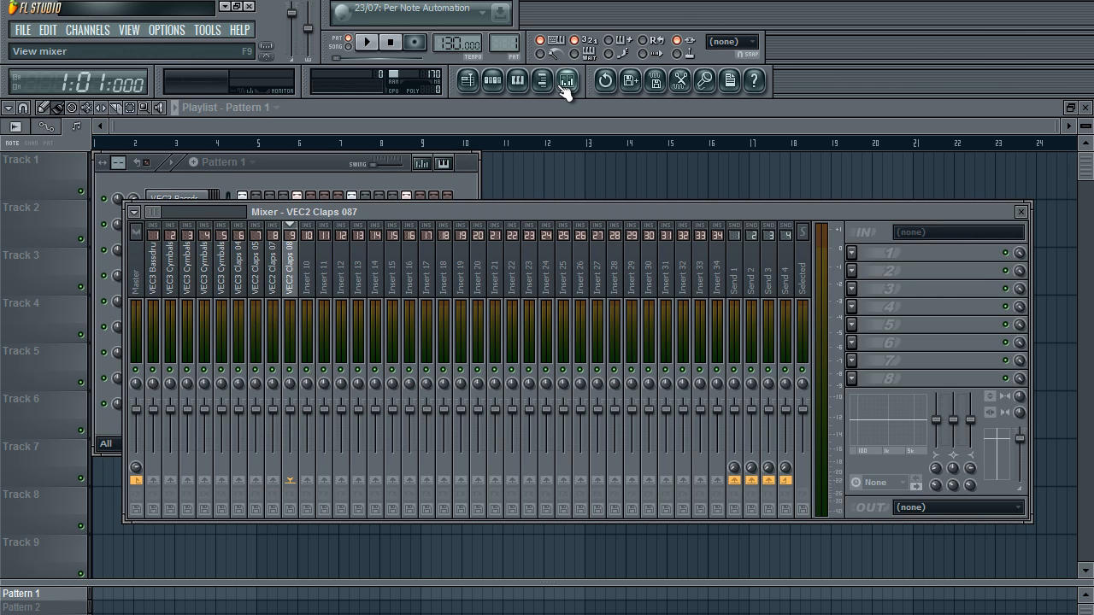
left_click(567, 81)
left_click(567, 81)
left_click(154, 282)
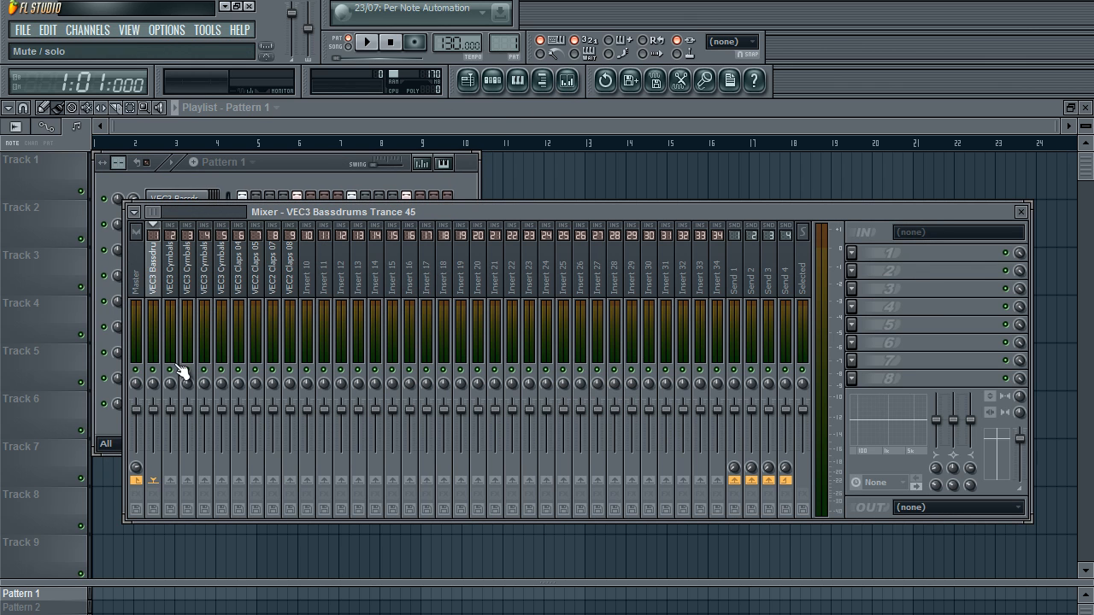
left_click(269, 184)
left_click(513, 214)
key("space")
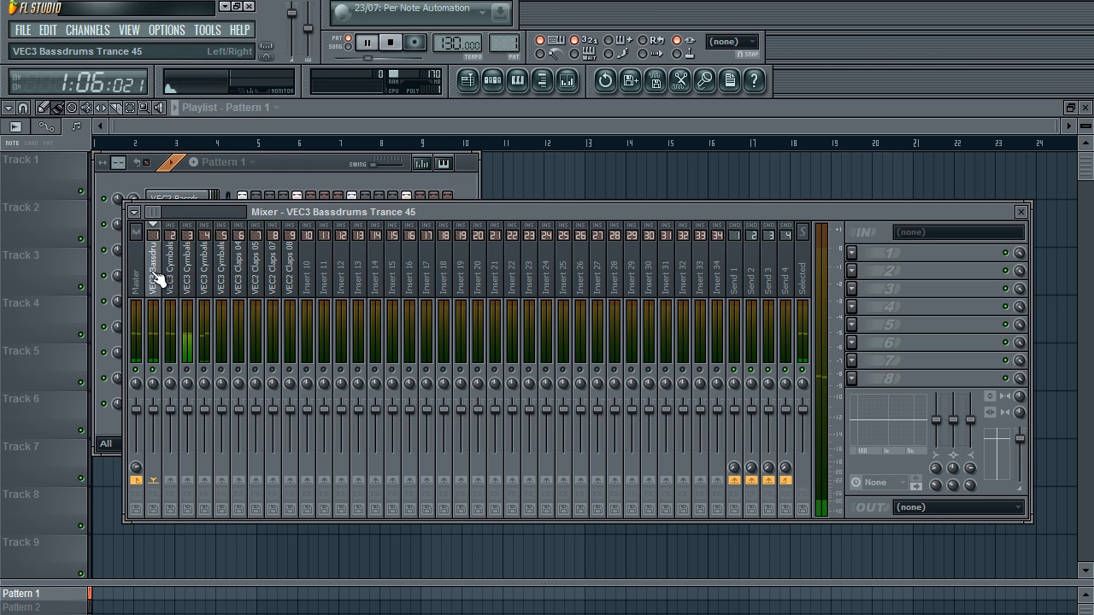
Load Fruity Compressor in the first effect slot of the VEC3 Bassdrums Trance 45 track and move its window over the mixer
key("space")
left_click(852, 253)
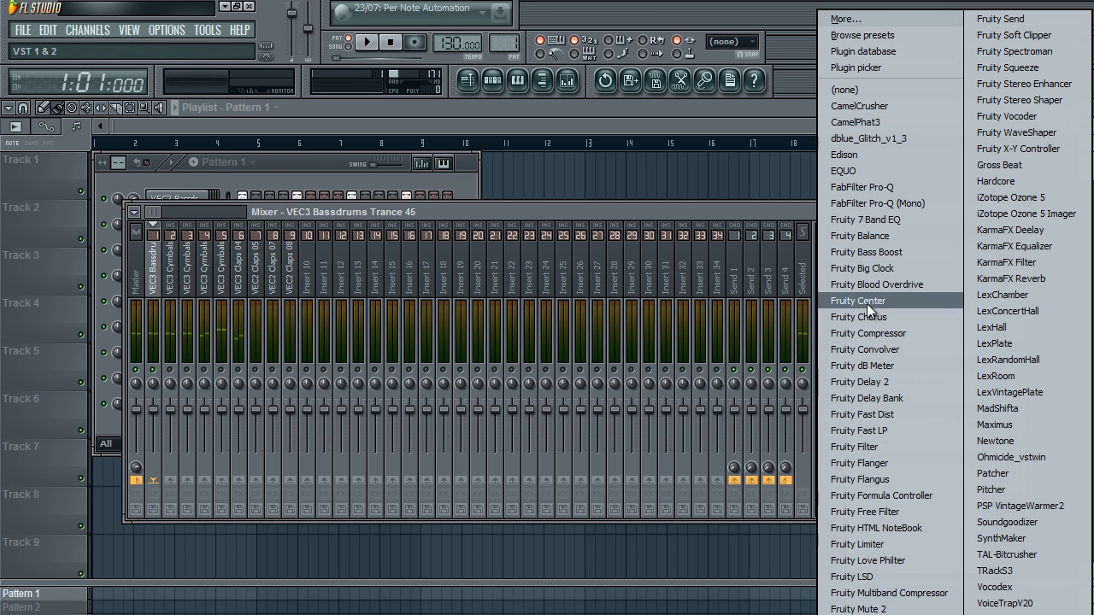
left_click(863, 333)
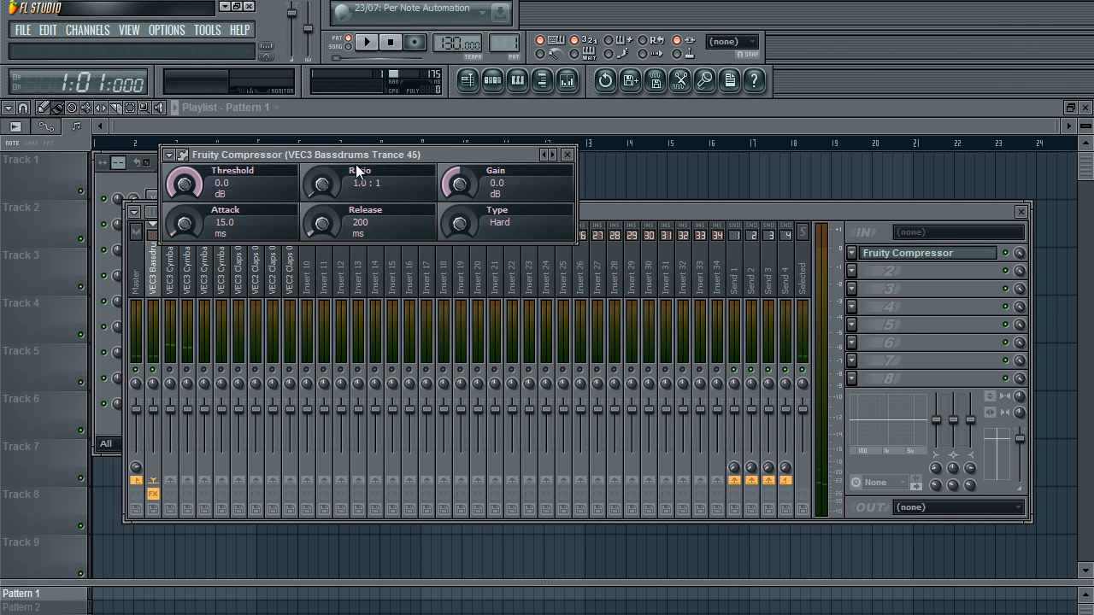
left_click_drag(357, 155, 406, 333)
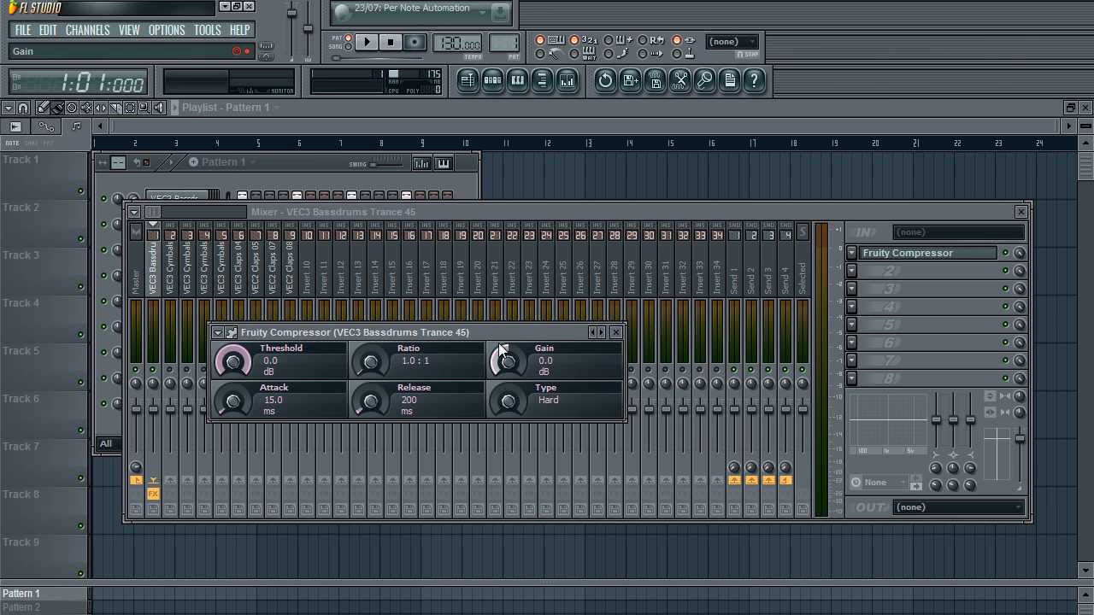
left_click_drag(437, 331, 450, 261)
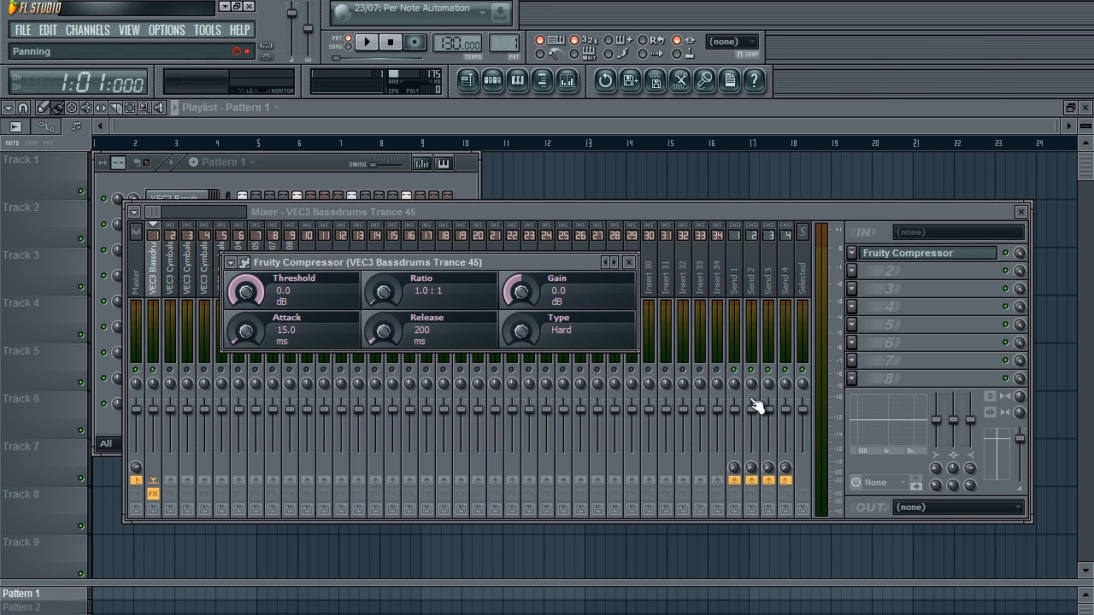
key("space")
key("space")
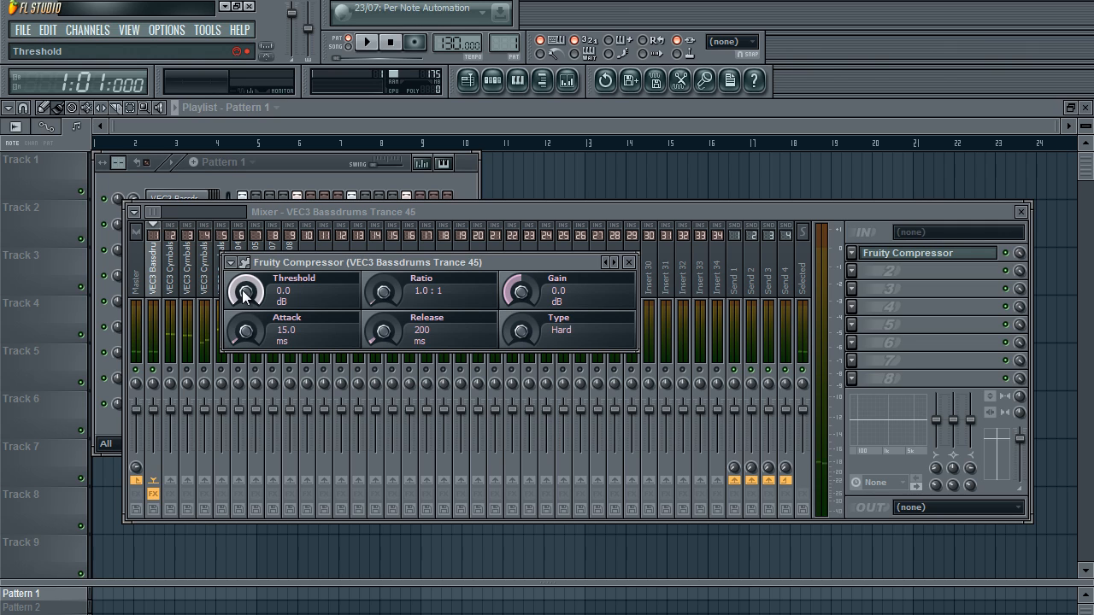
Lower the compressor's threshold to -17.1 dB and play Pattern 1
left_click_drag(245, 295, 216, 330)
left_click_drag(209, 341, 211, 345)
left_click(852, 253)
left_click(870, 253)
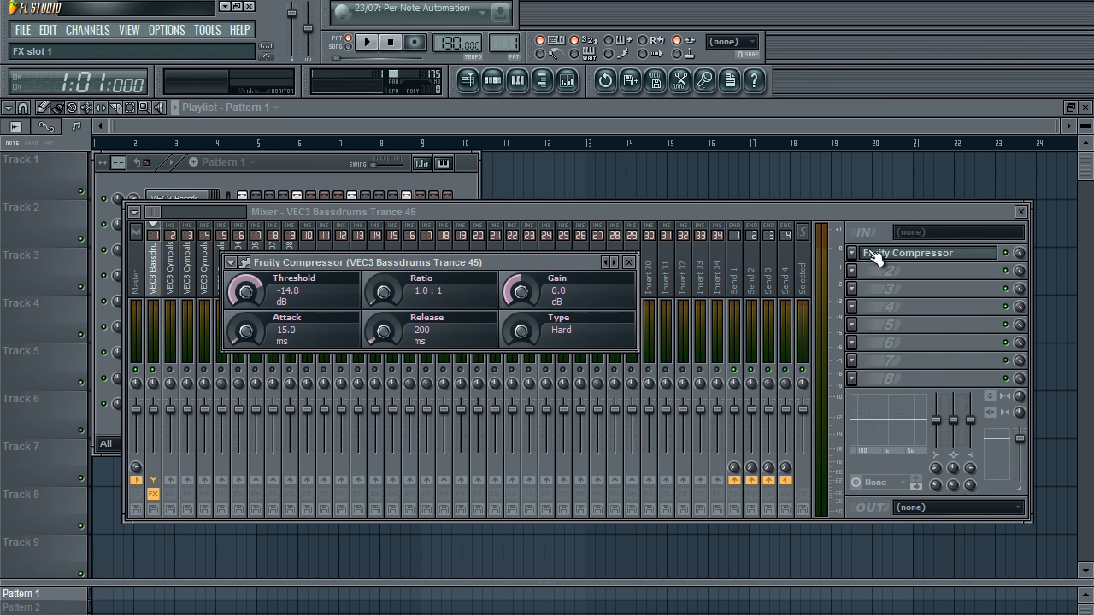
left_click_drag(360, 265, 446, 273)
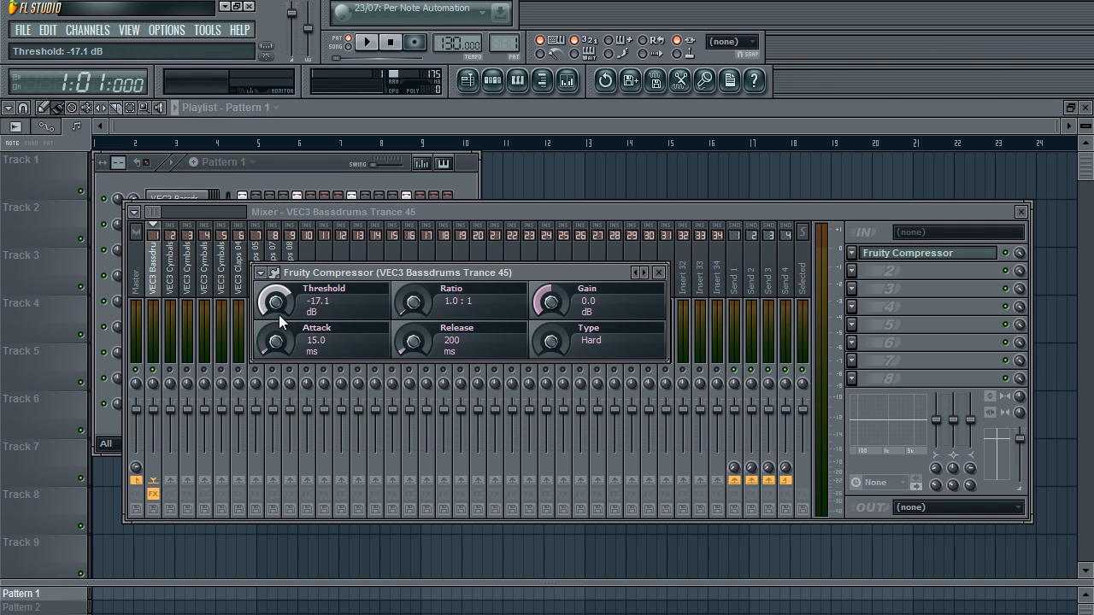
left_click_drag(314, 271, 334, 272)
key("space")
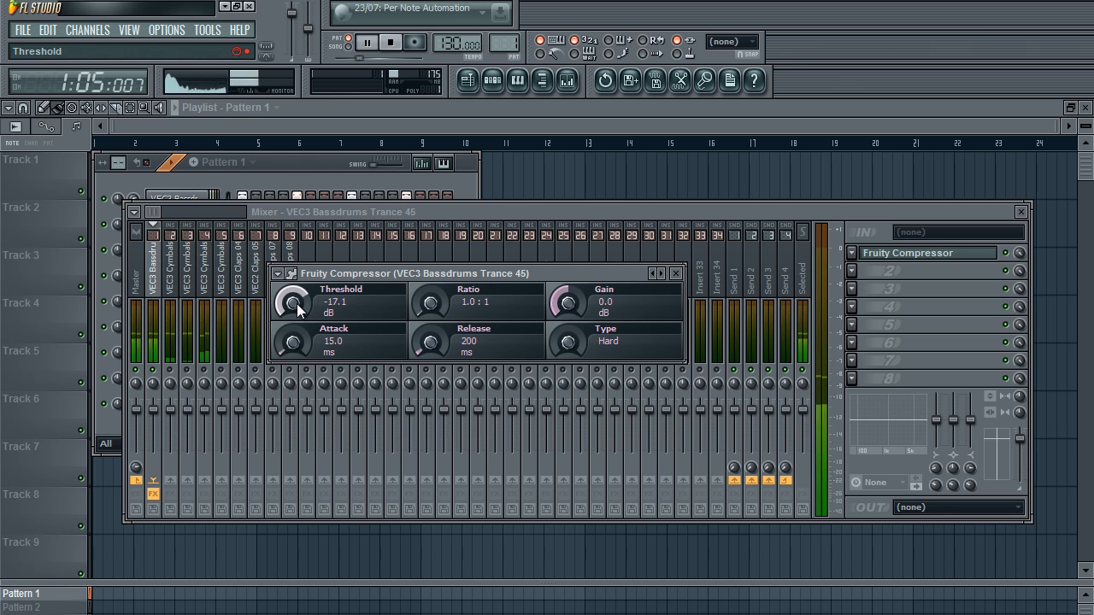
Set the compressor's ratio to 4.5:1 and its threshold to -19.0 dB, auditioning the pattern between adjustments
left_click_drag(296, 303, 429, 309)
key("space")
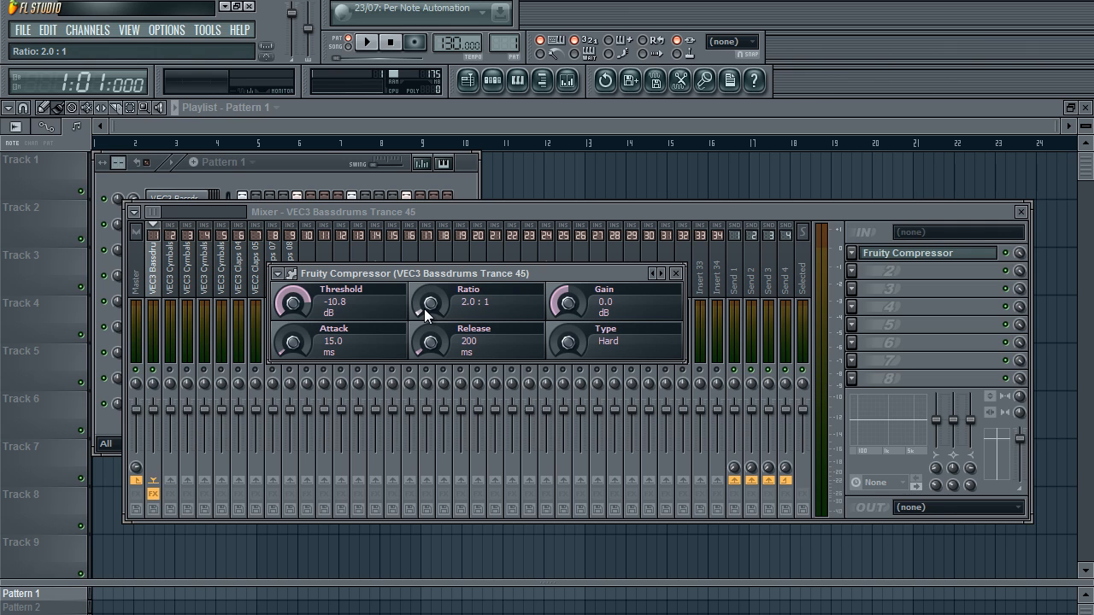
left_click_drag(424, 309, 434, 298)
key("space")
left_click_drag(292, 303, 283, 328)
key("space")
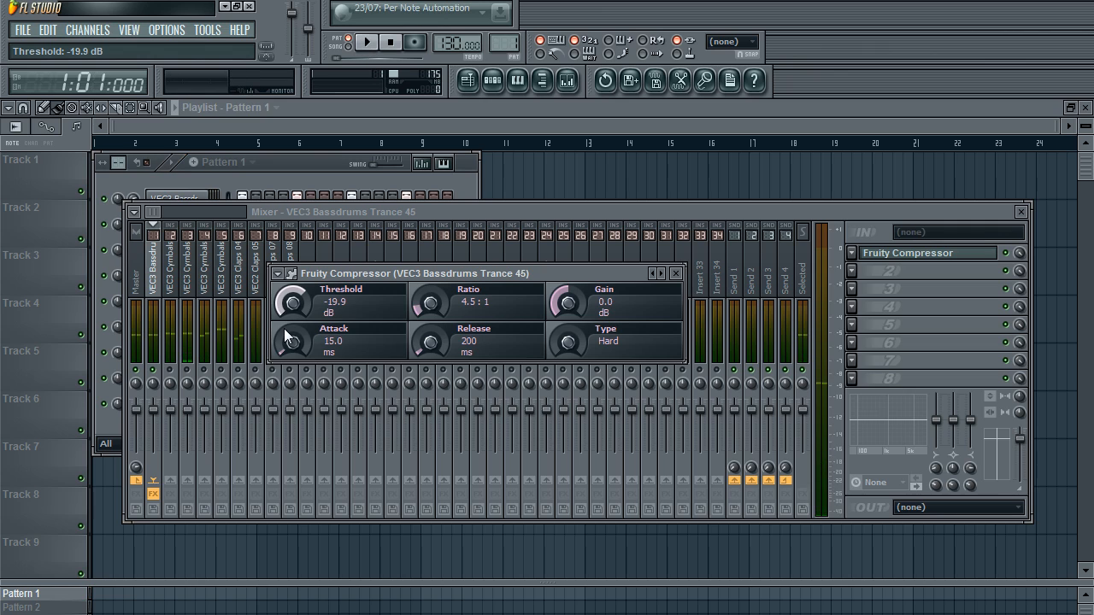
scroll(309, 298, "up", 3)
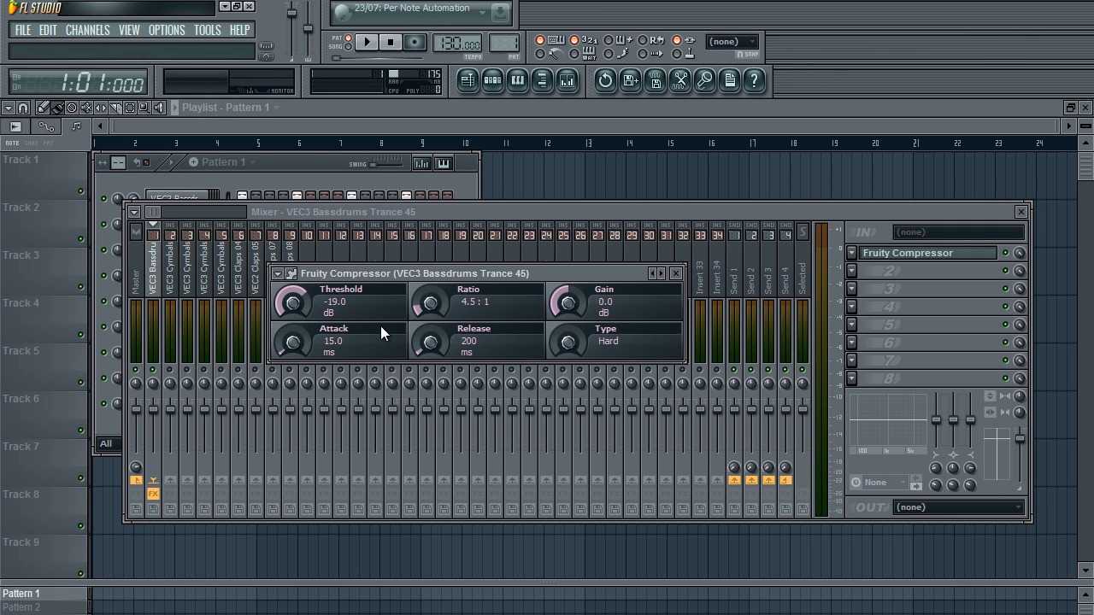
Raise the compressor's gain to 4.0 dB and audition the kick within the pattern
key("space")
scroll(571, 302, "up", 2)
key("space")
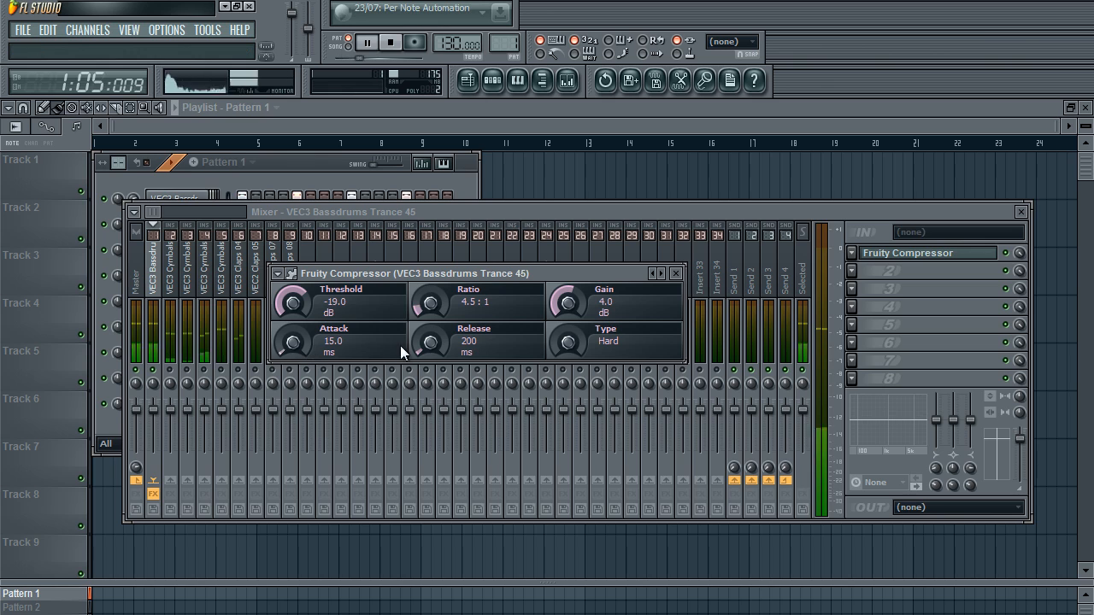
Set the compressor's attack to 50.9 ms, release to 965 ms and ratio to 3.5:1 during playback
scroll(426, 330, "up", 5)
left_click_drag(442, 320, 466, 301)
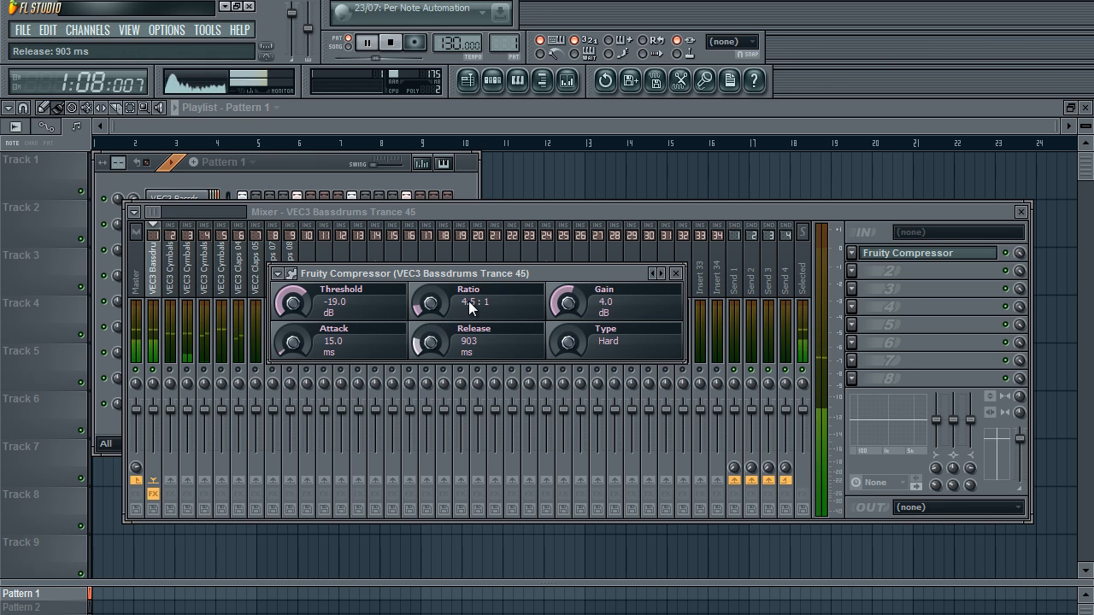
left_click_drag(295, 345, 320, 325)
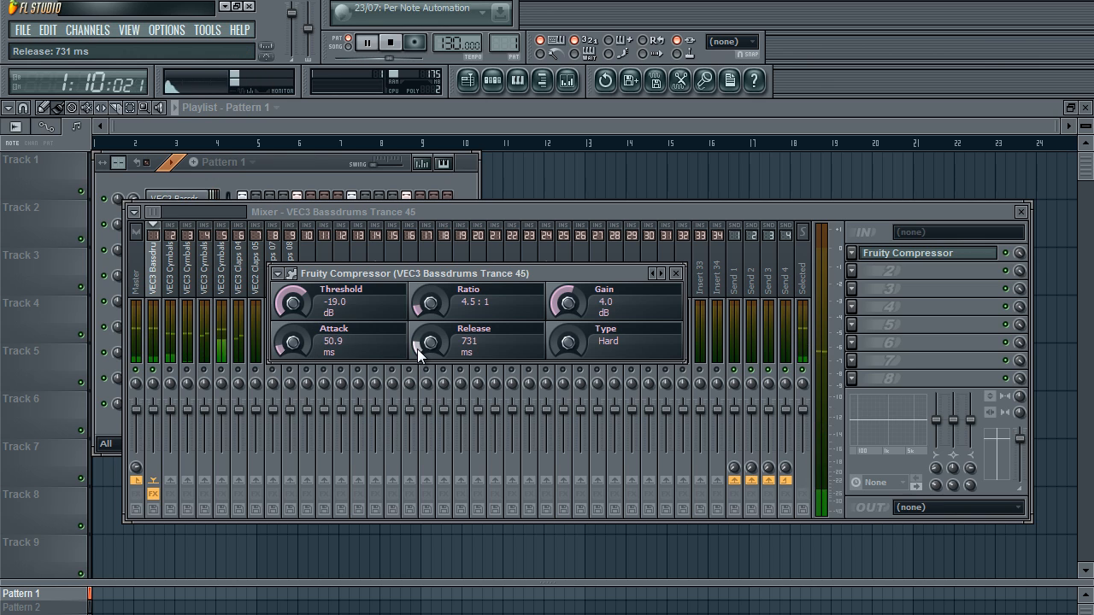
left_click_drag(417, 349, 405, 379)
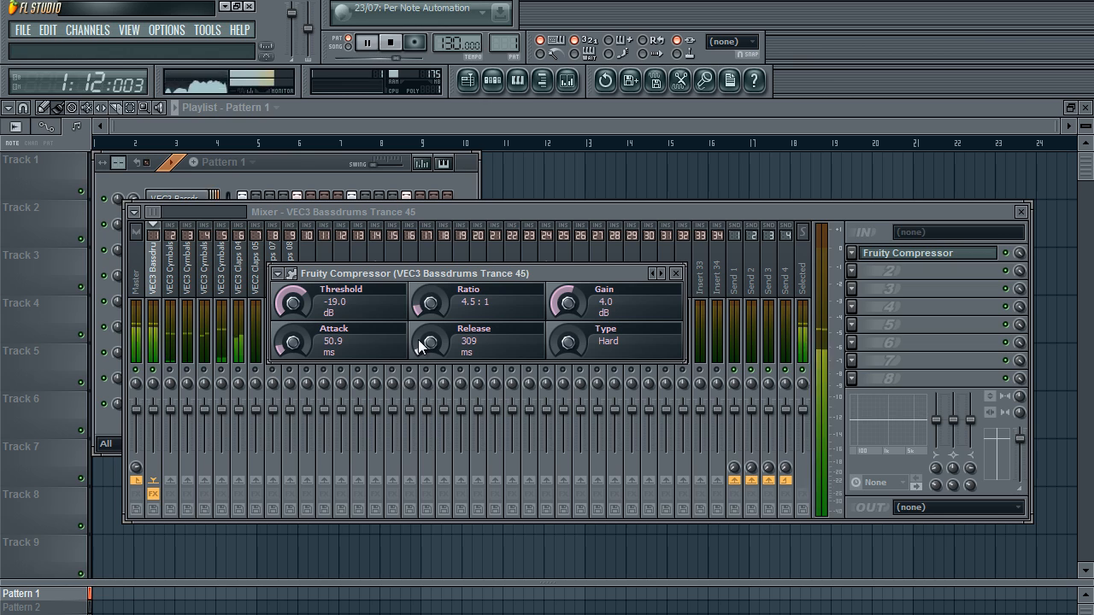
left_click_drag(416, 342, 430, 362)
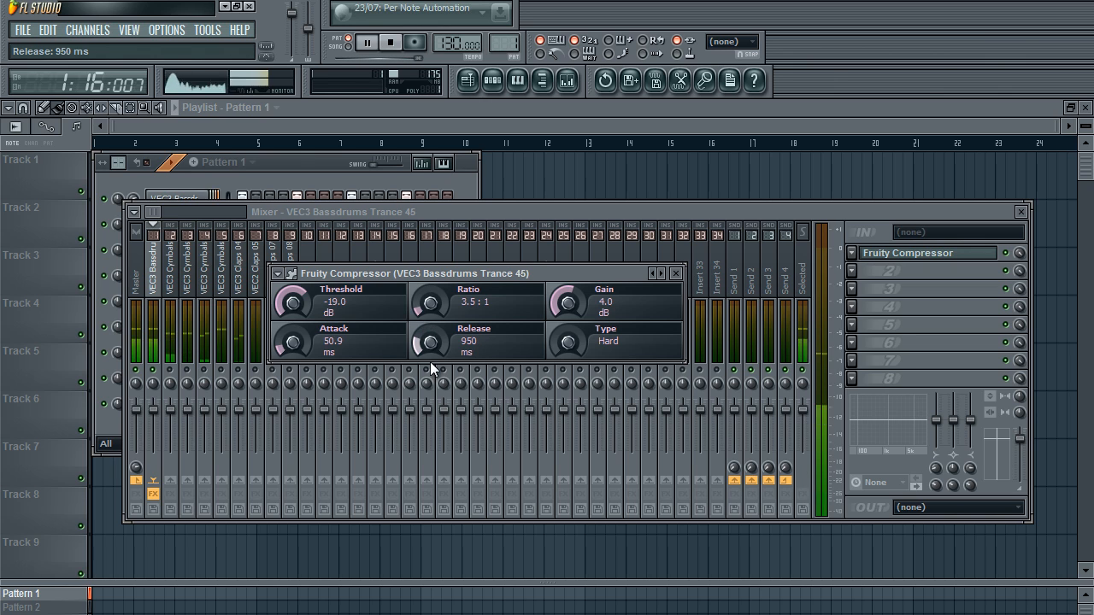
key("space")
left_click(675, 273)
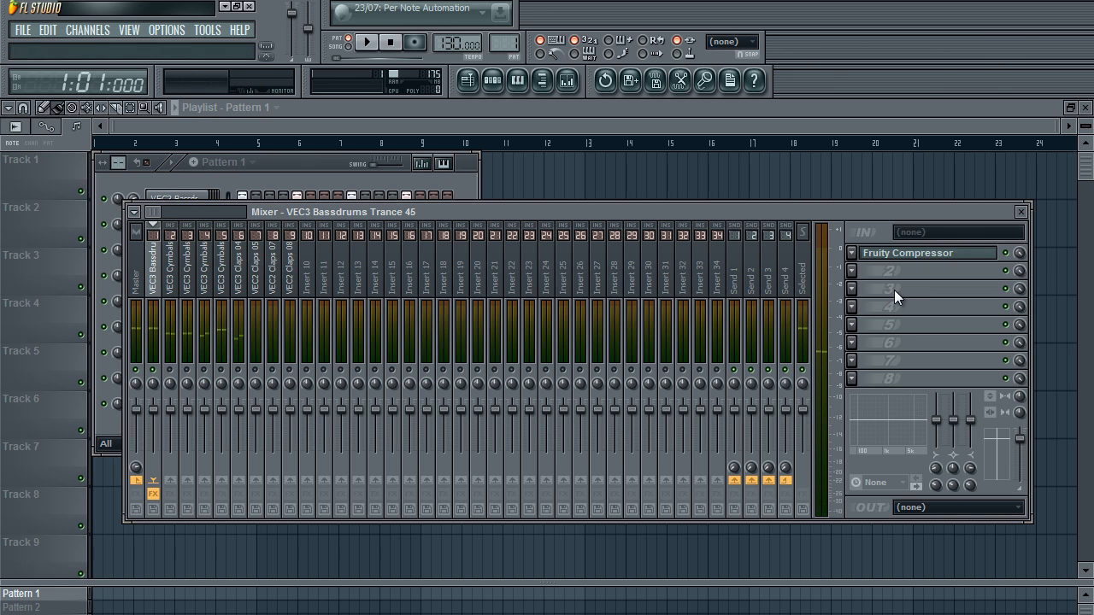
left_click(899, 254)
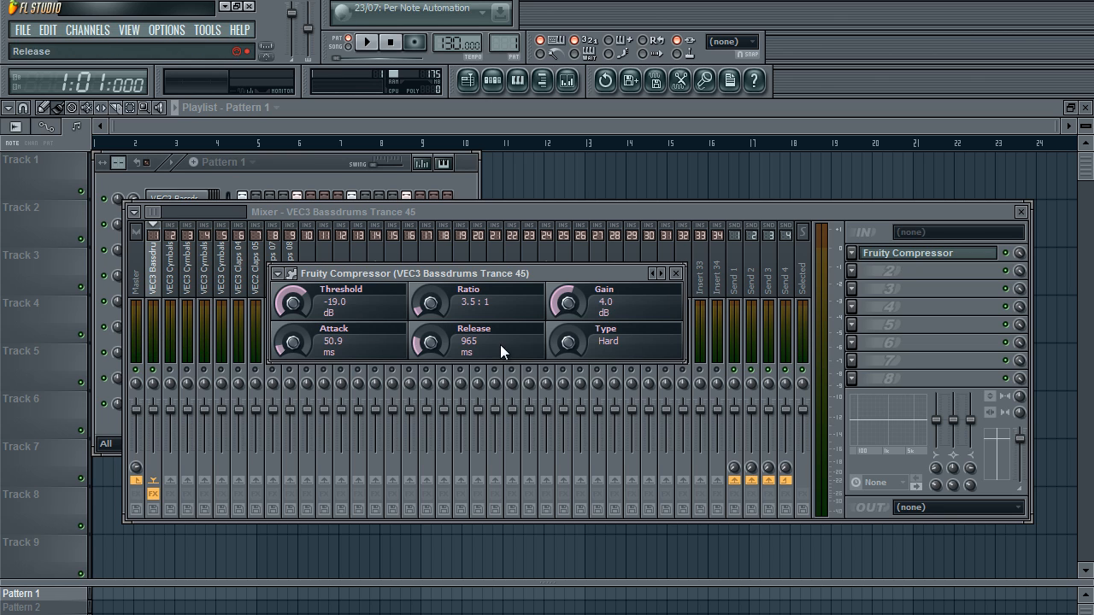
Load Fruity Parametric EQ 2 in the kick track's second effect slot and move its window over the mixer
left_click(858, 273)
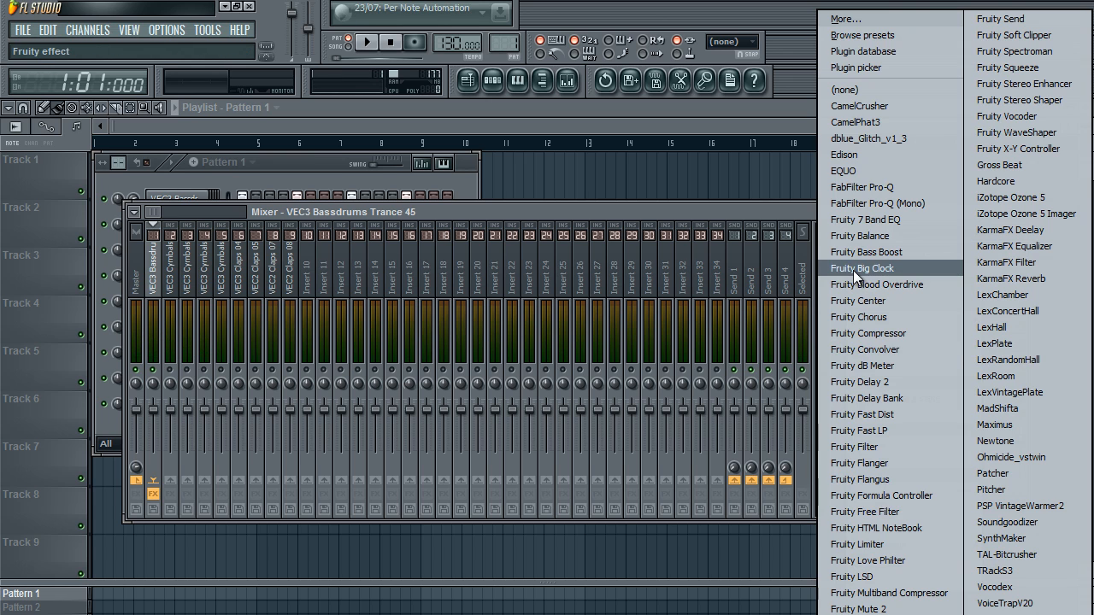
left_click(875, 614)
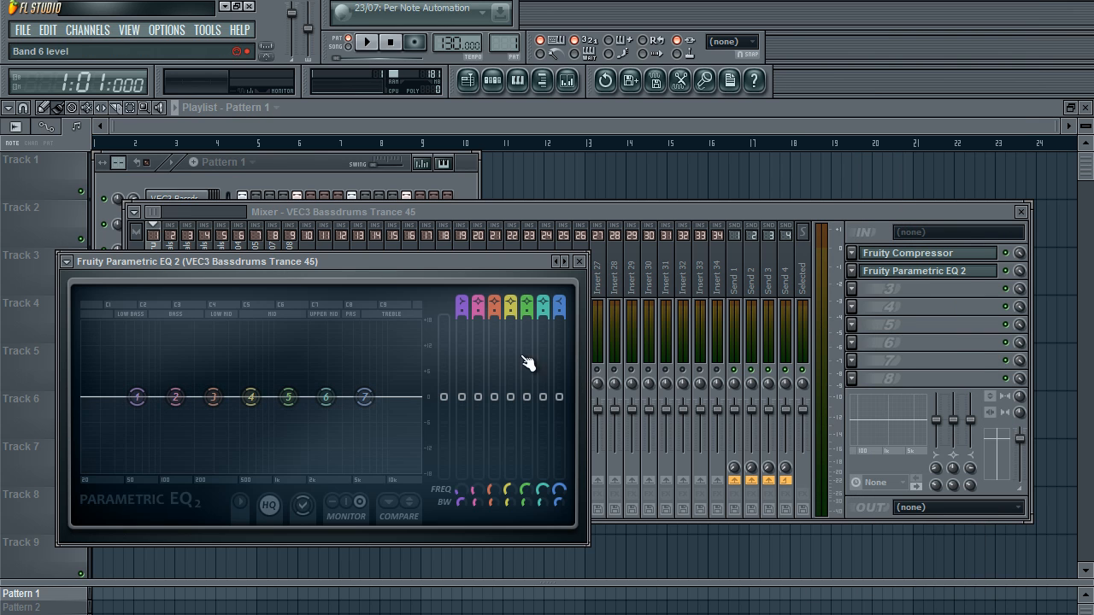
left_click_drag(467, 261, 677, 214)
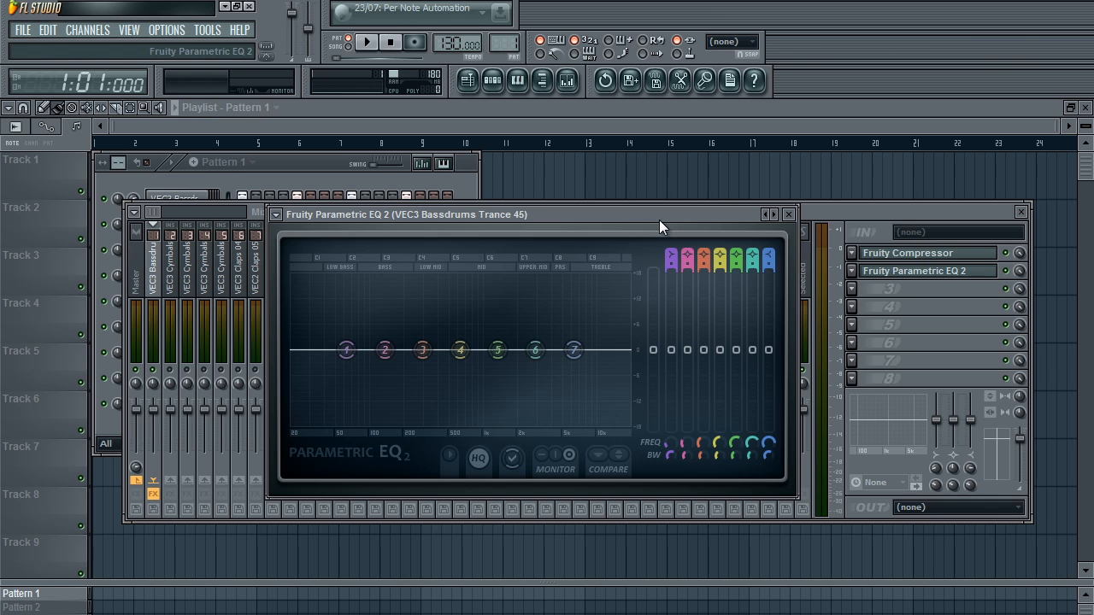
left_click_drag(659, 215, 663, 212)
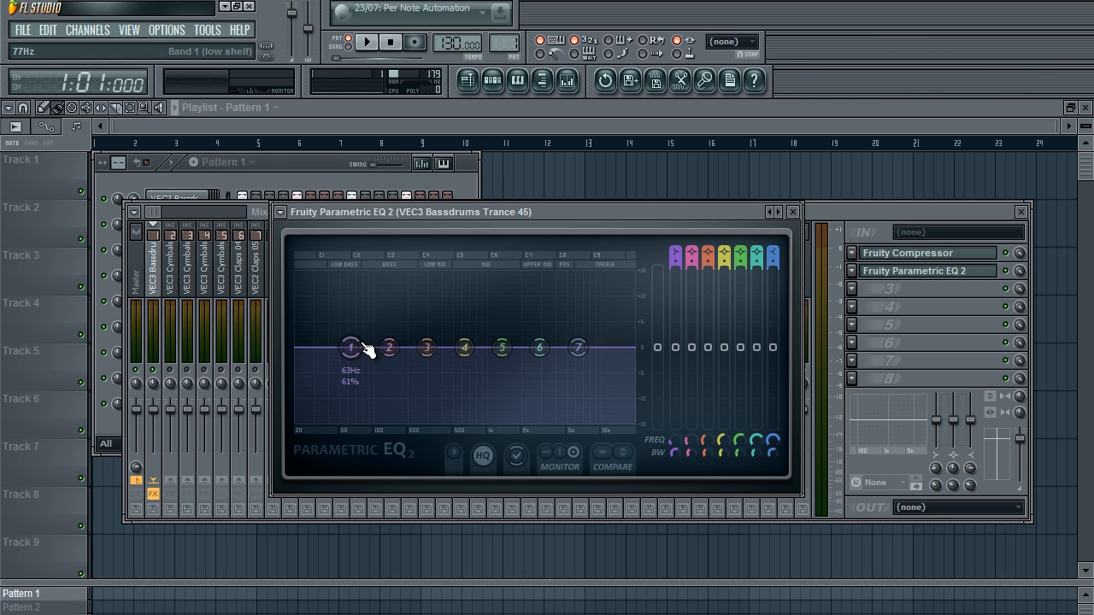
While the pattern plays, boost EQ band 1 slightly, lower band 2 a little and cut band 3 around 390 Hz
key("space")
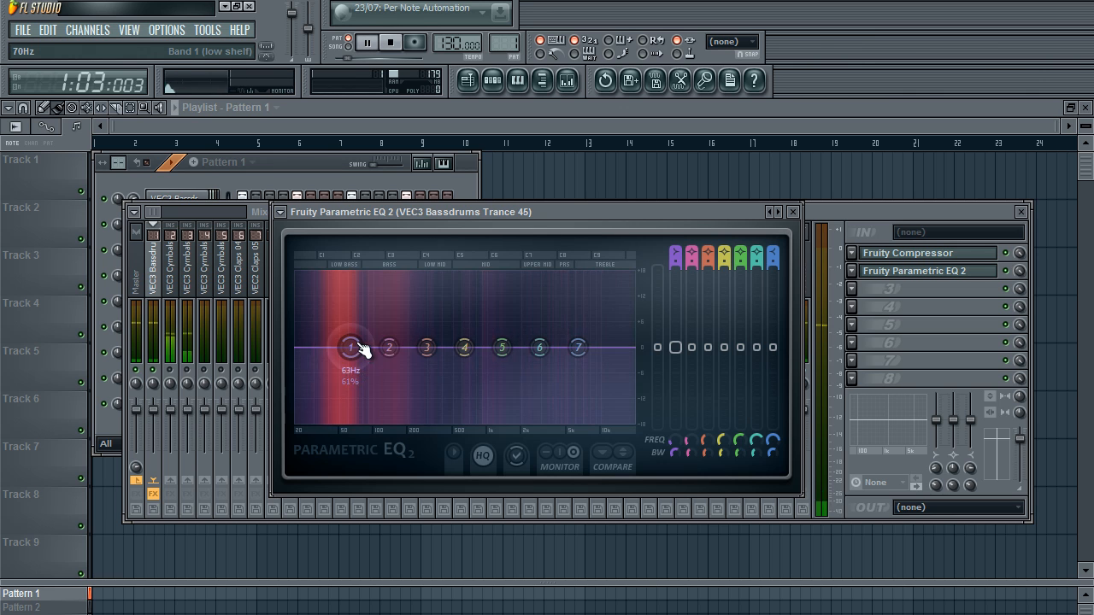
left_click_drag(353, 350, 440, 389)
left_click_drag(451, 430, 451, 434)
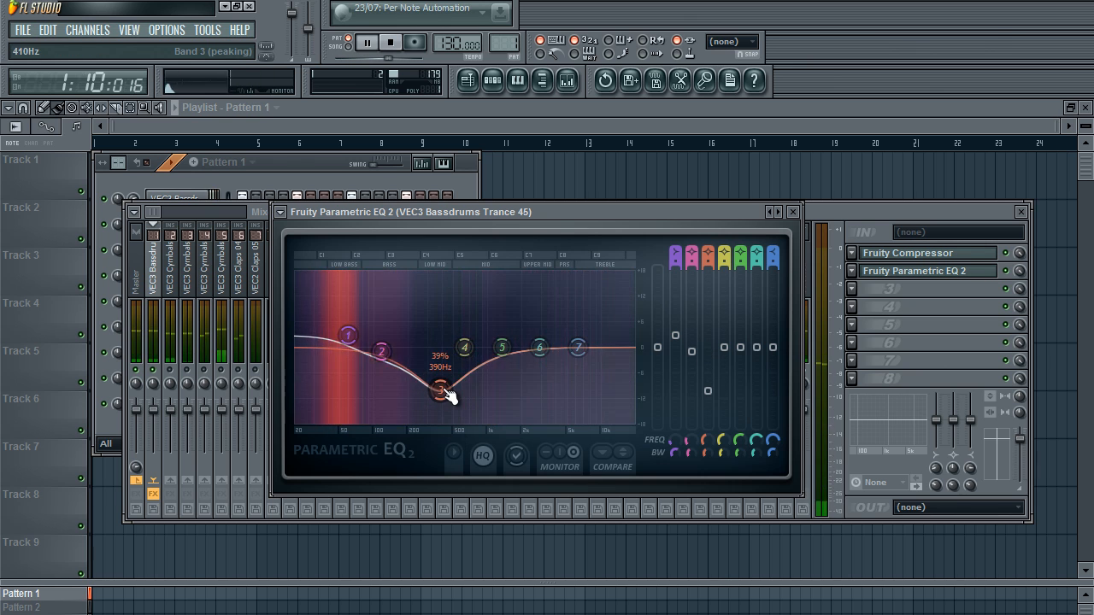
Narrow EQ band 3 to 11% bandwidth, audition it boosted, and cut it deeply at 345 Hz
scroll(445, 390, "down", 7)
left_click_drag(446, 393, 447, 242)
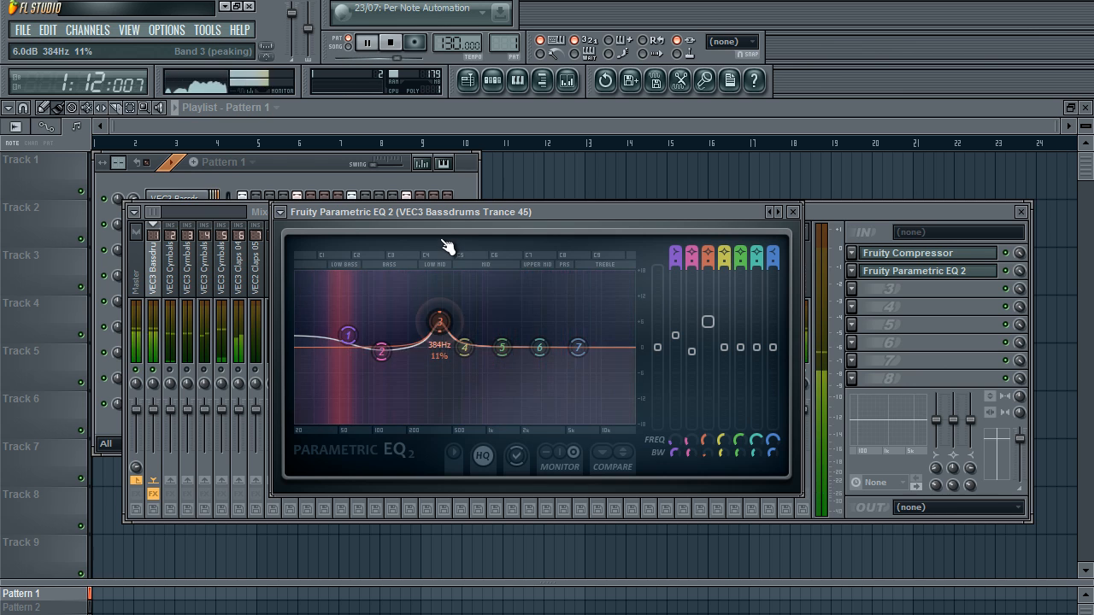
key("space")
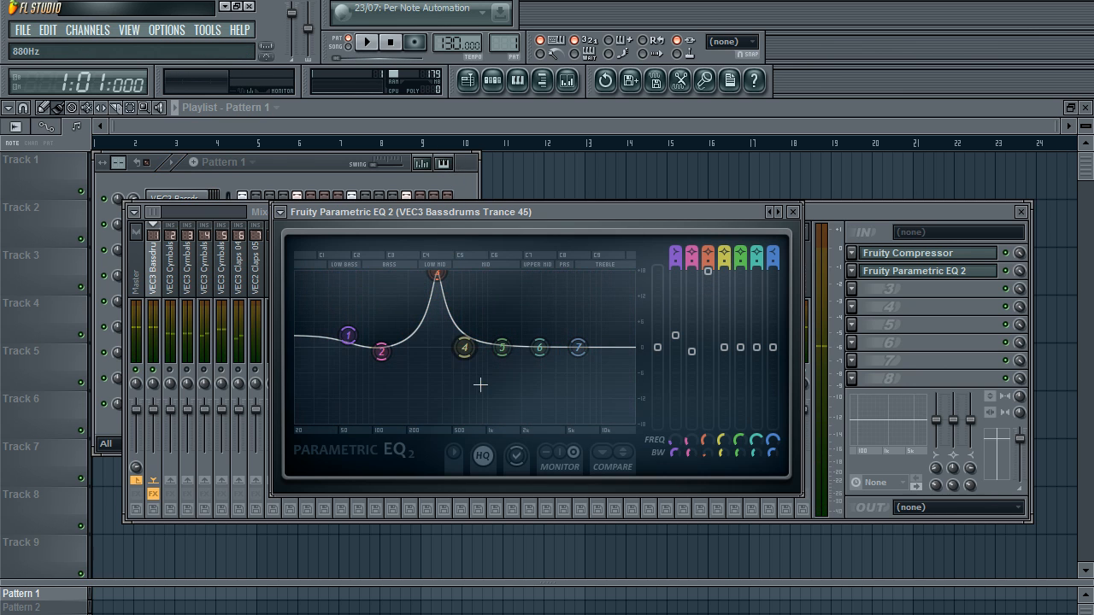
key("space")
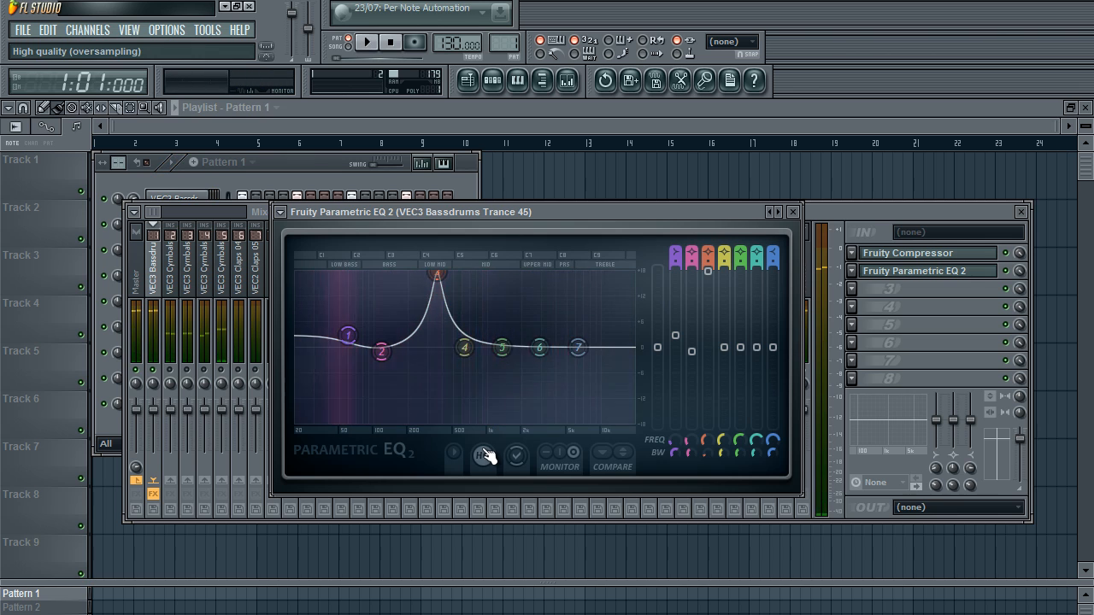
left_click_drag(440, 280, 440, 530)
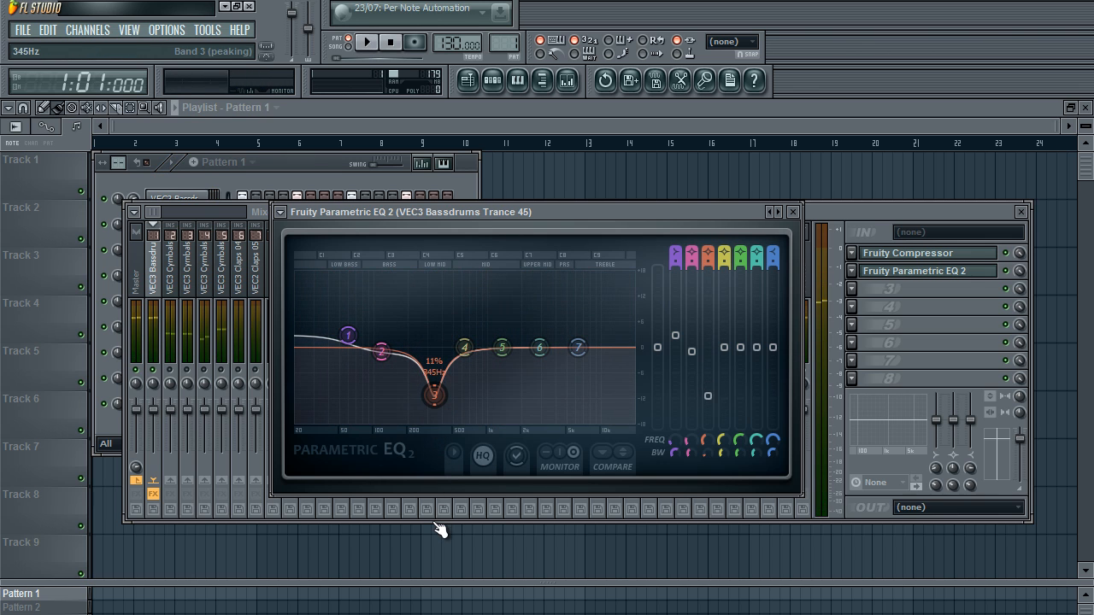
key("space")
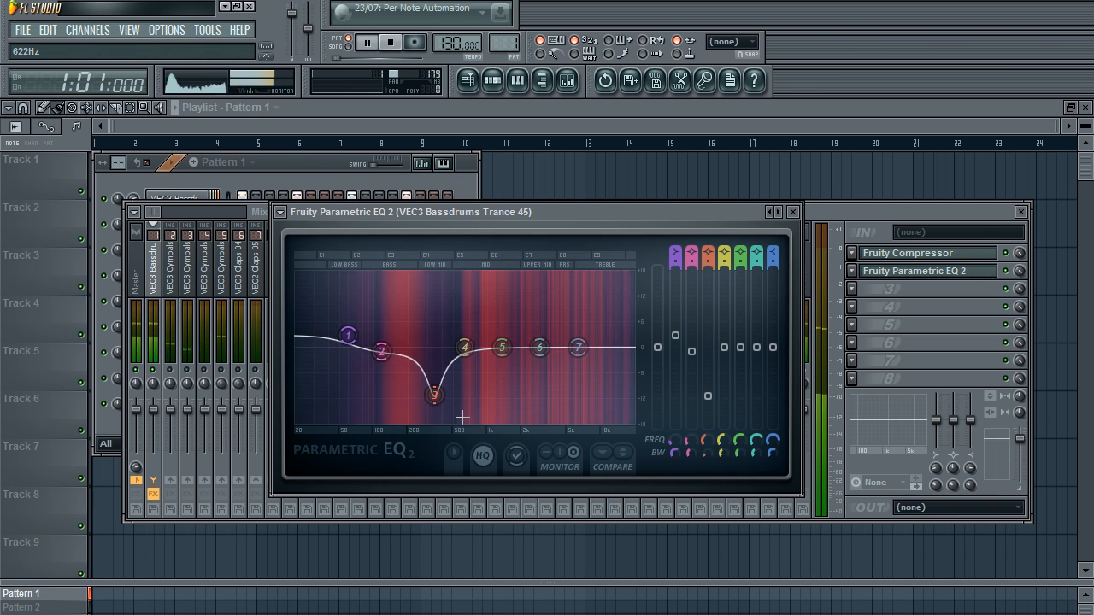
Shape EQ band 4 into a narrow peaking boost of about 3.0 dB at 616 Hz with 15% bandwidth
left_click_drag(466, 347, 471, 282)
right_click(477, 342)
left_click(492, 363)
key("space")
key("space")
key("space")
right_click(467, 278)
left_click(489, 307)
mouse_move(467, 346)
left_mouse_down()
mouse_move(472, 320)
mouse_move(468, 348)
left_mouse_up()
scroll(465, 324, "down", 6)
key("space")
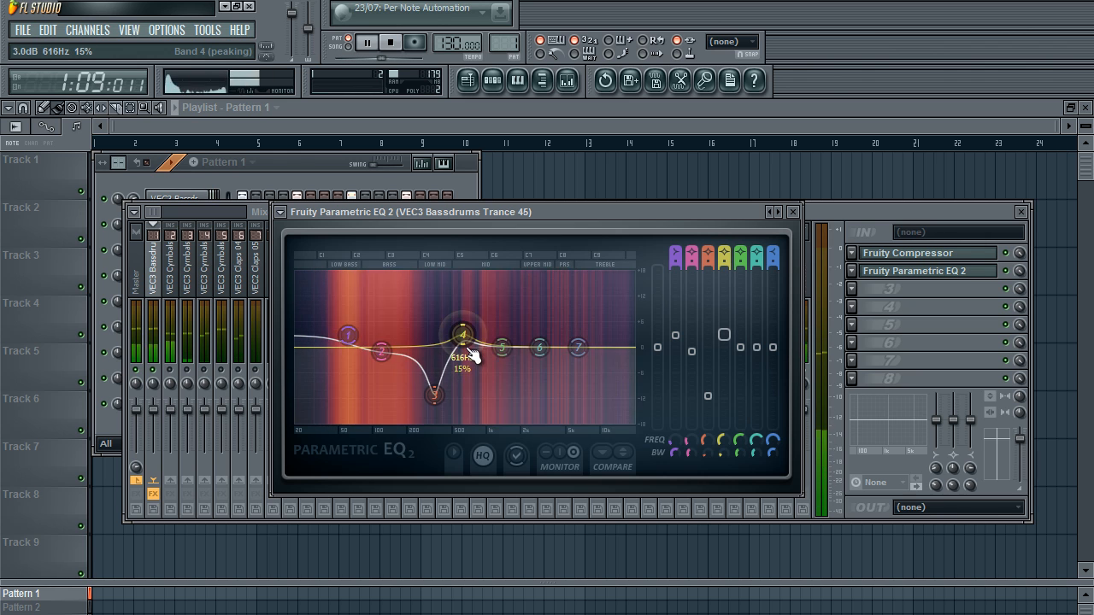
Cut EQ band 5 slightly, place band 6 near 5763 Hz and raise the band 7 high shelf slightly at 7141 Hz
left_click_drag(552, 356, 503, 363)
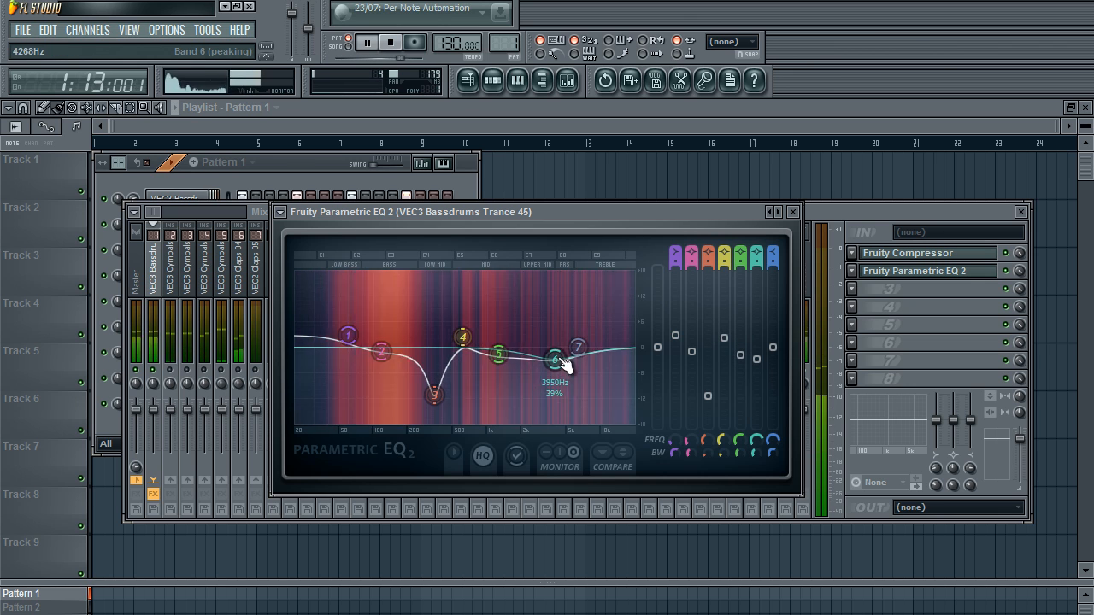
mouse_move(589, 349)
left_mouse_down()
mouse_move(556, 365)
mouse_move(589, 347)
mouse_move(558, 351)
mouse_move(576, 345)
left_mouse_up()
left_click_drag(513, 354, 474, 343)
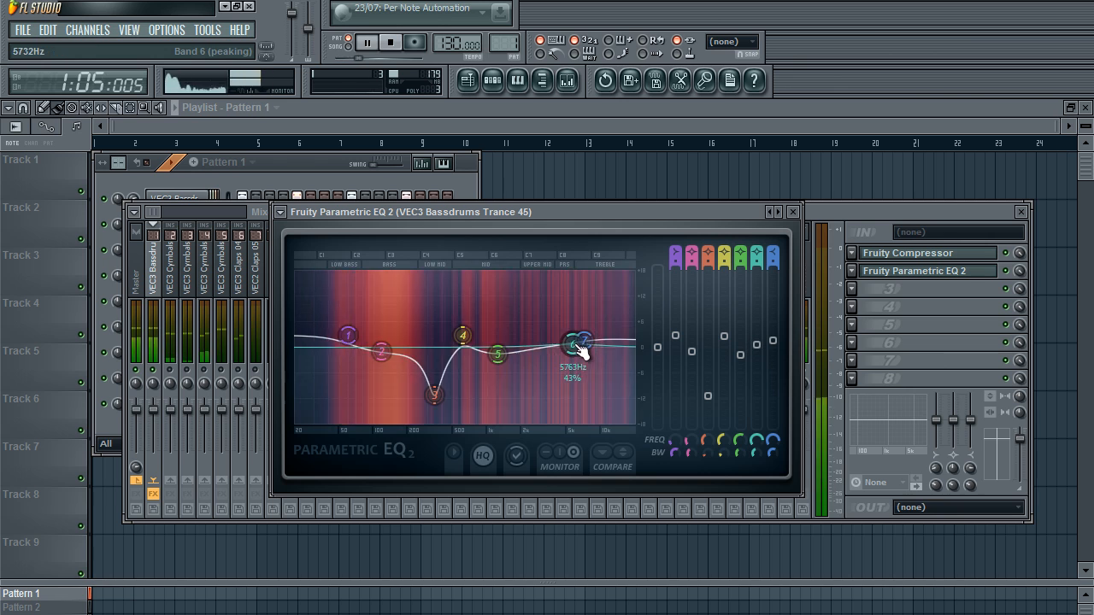
left_click_drag(584, 340, 589, 343)
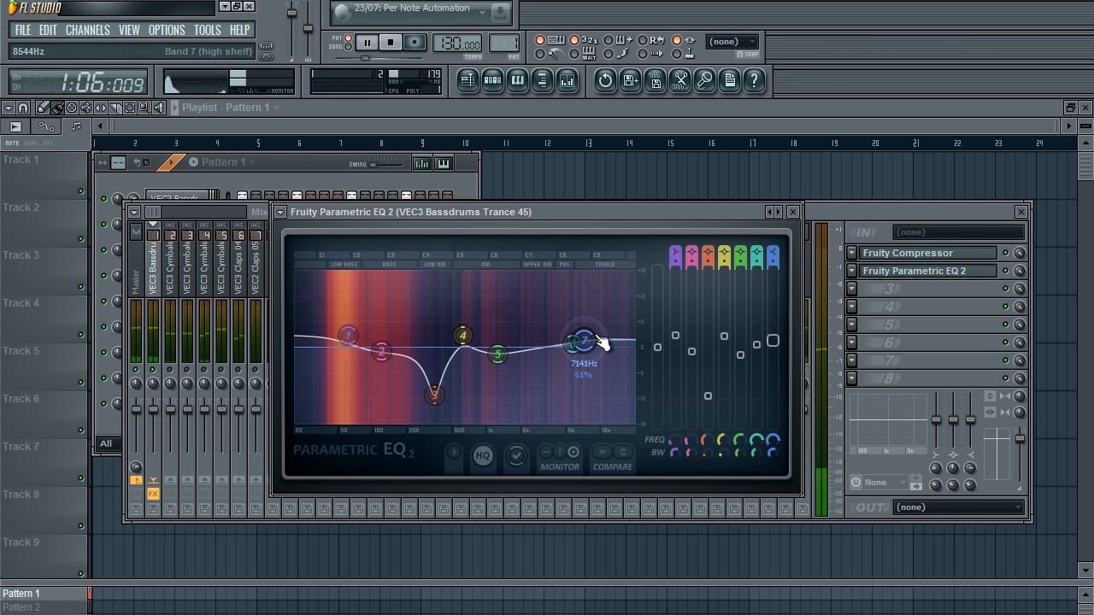
Close the equalizer and play Pattern 1 again with the mixer in view to hear the processed kick
left_click(793, 212)
key("space")
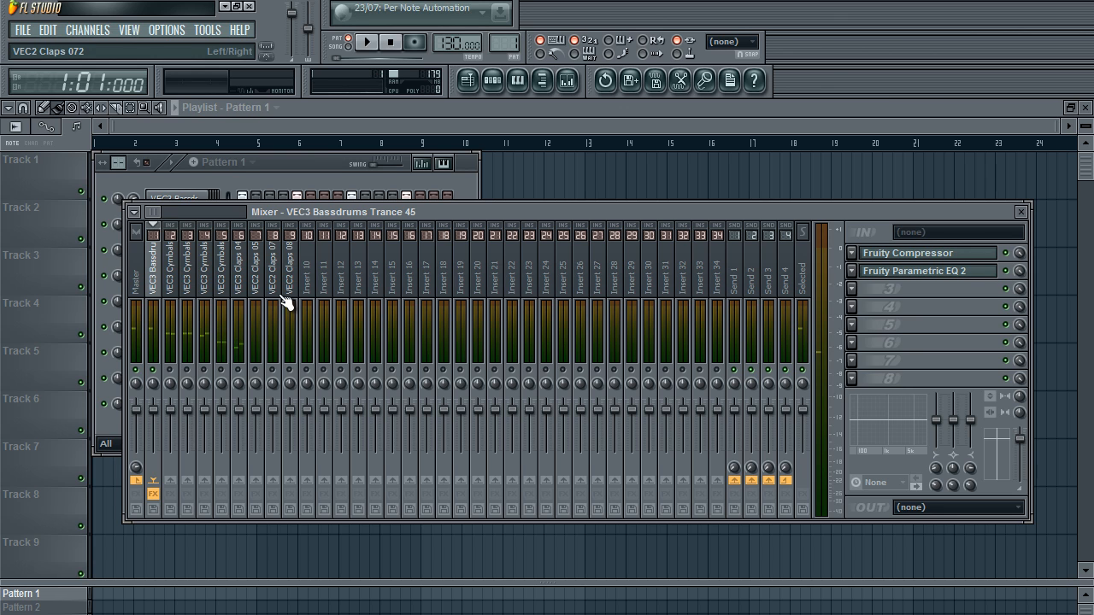
left_click(310, 169)
left_click(501, 210)
key("space")
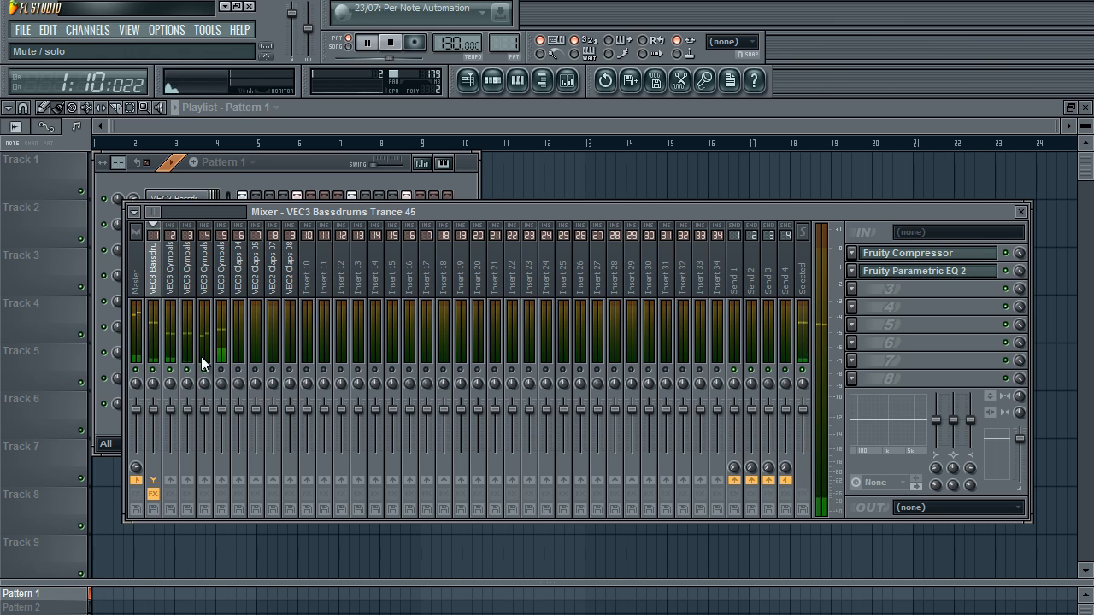
Stop playback, load Fruity Stereo Enhancer on the VEC3 Cymbals HH Closed 20 mixer track, and adjust its stereo separation with phase offset in Pre mode
left_click(176, 295)
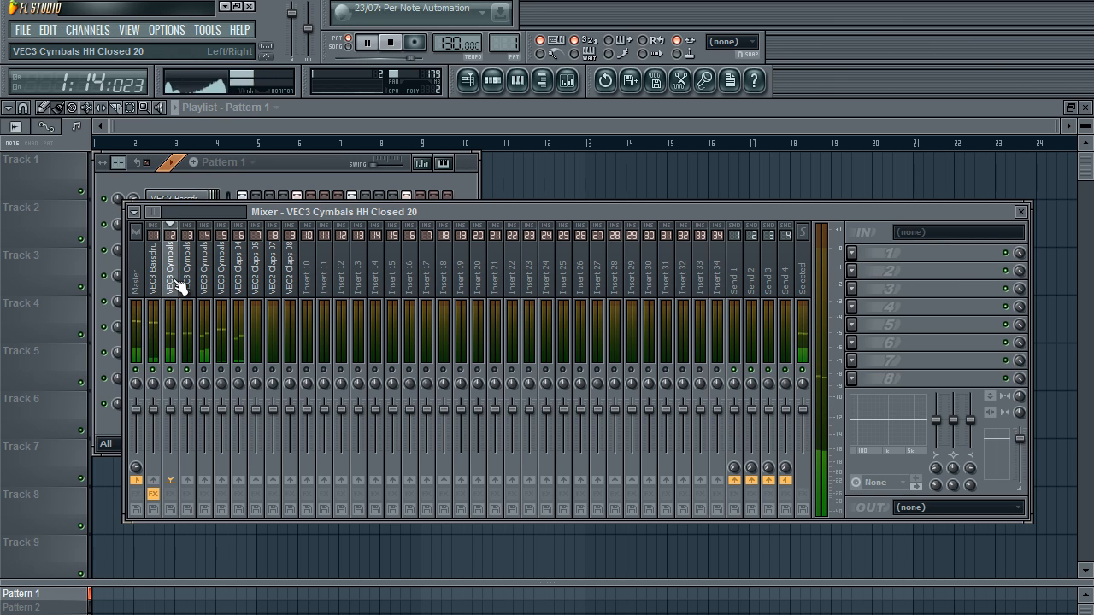
key("space")
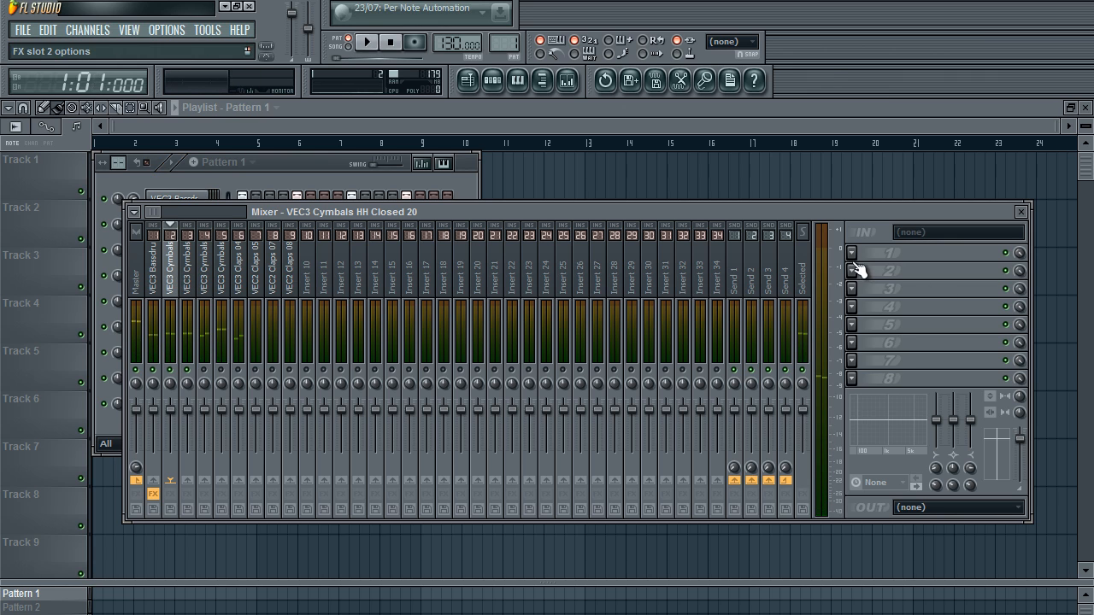
left_click(852, 272)
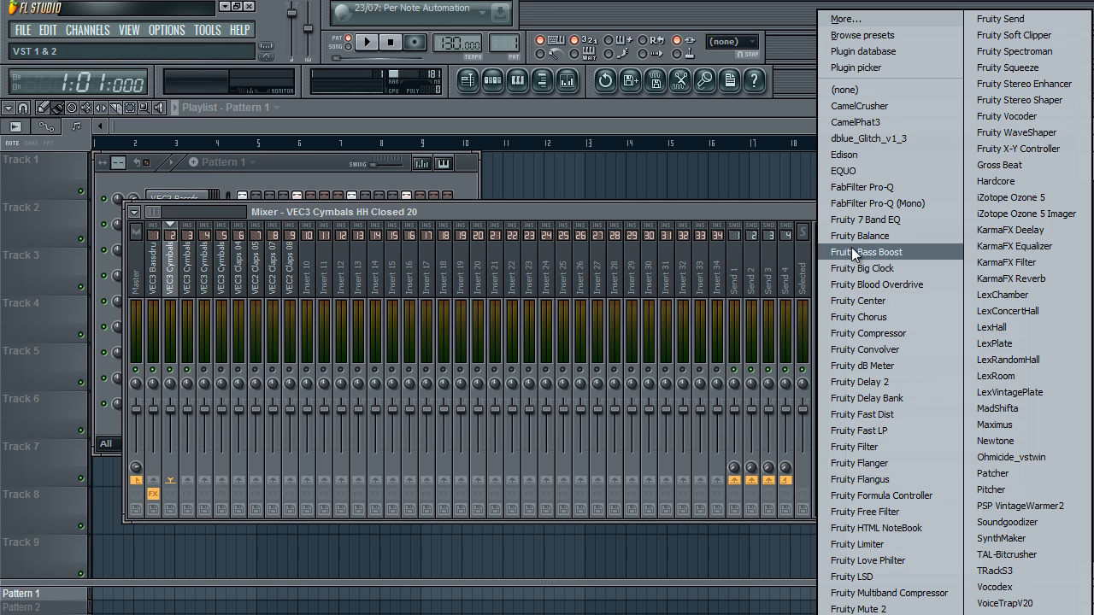
left_click(1019, 84)
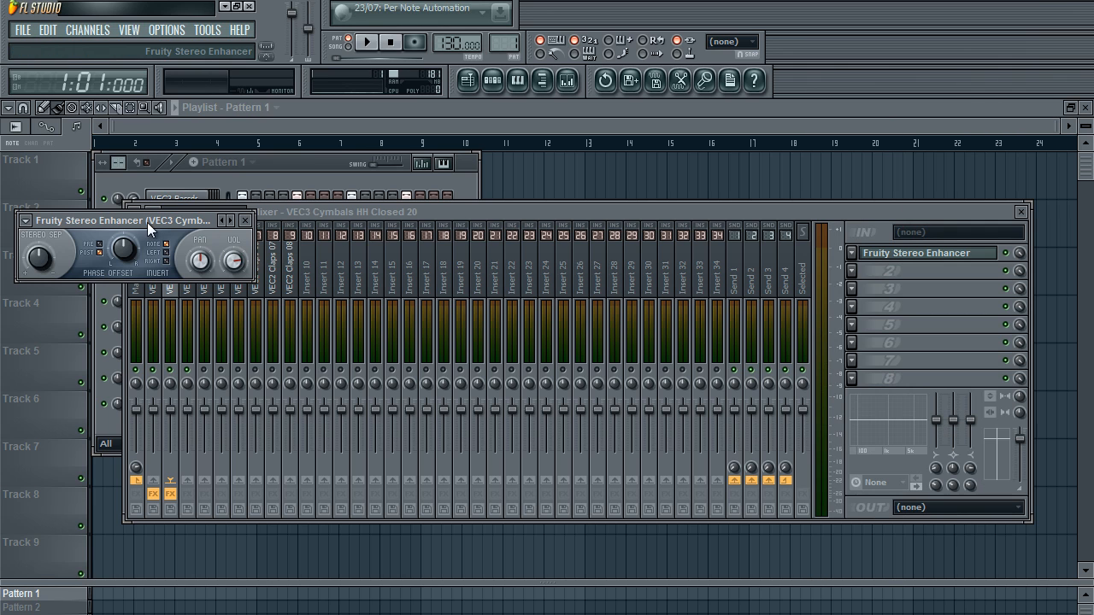
left_click_drag(147, 222, 453, 312)
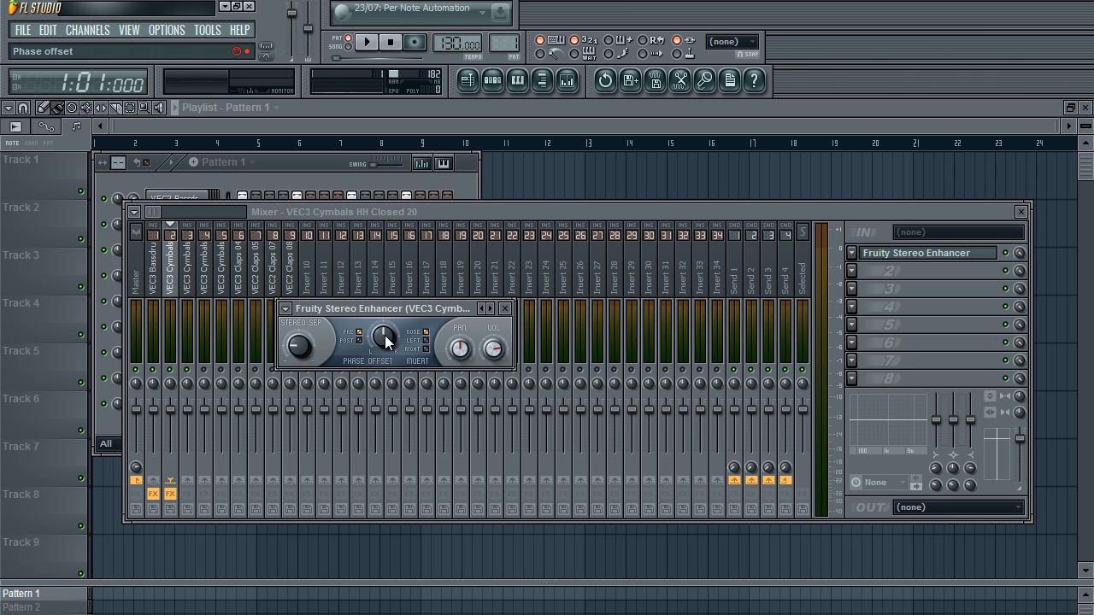
Compare the step patterns, channel settings and mixer tracks of the two closed hi-hats, HH Closed 20 and HH Closed 64
left_click(171, 283)
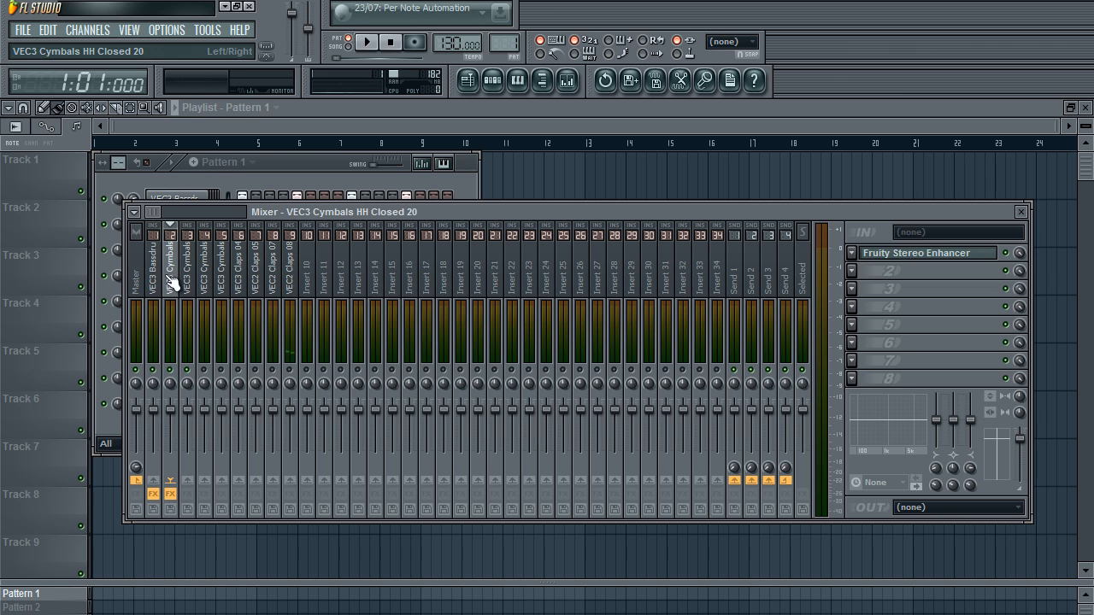
left_click(284, 172)
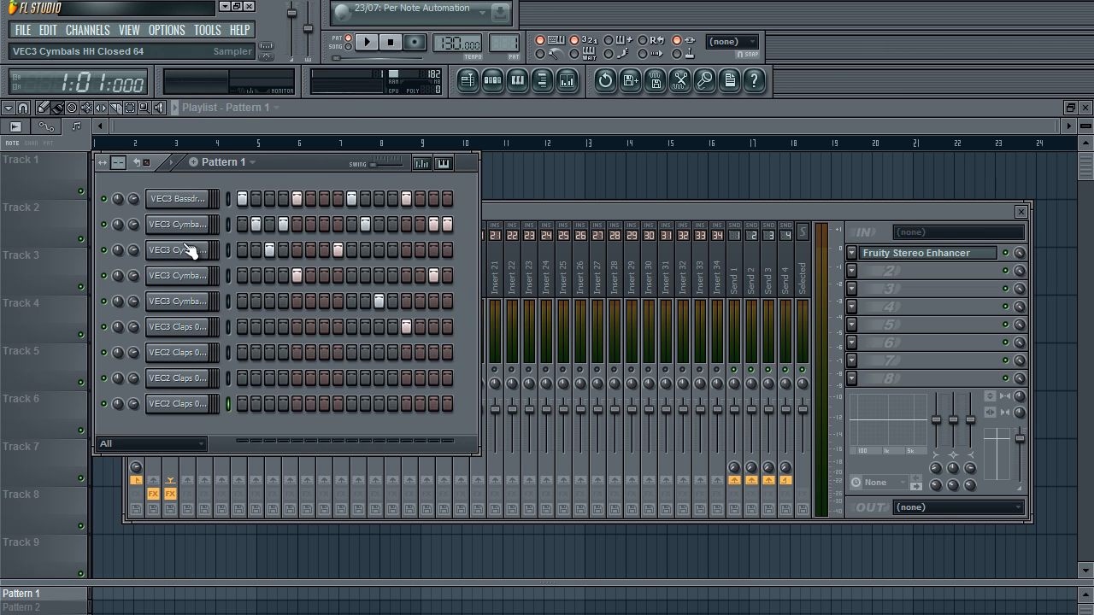
left_click(187, 249)
left_click(205, 256)
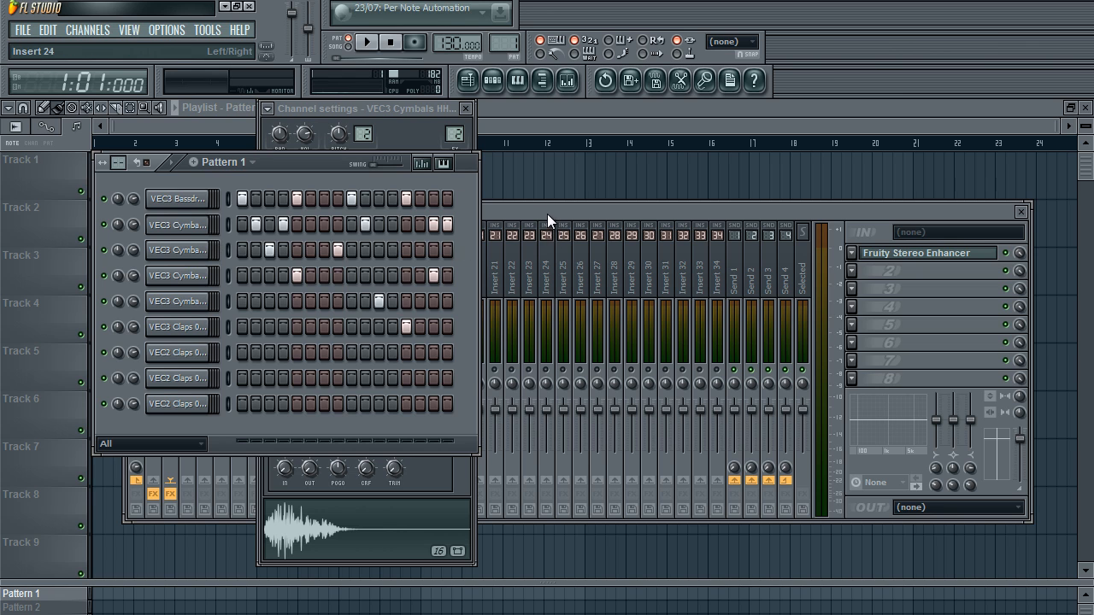
left_click(547, 214)
left_click(186, 267)
left_click(173, 268)
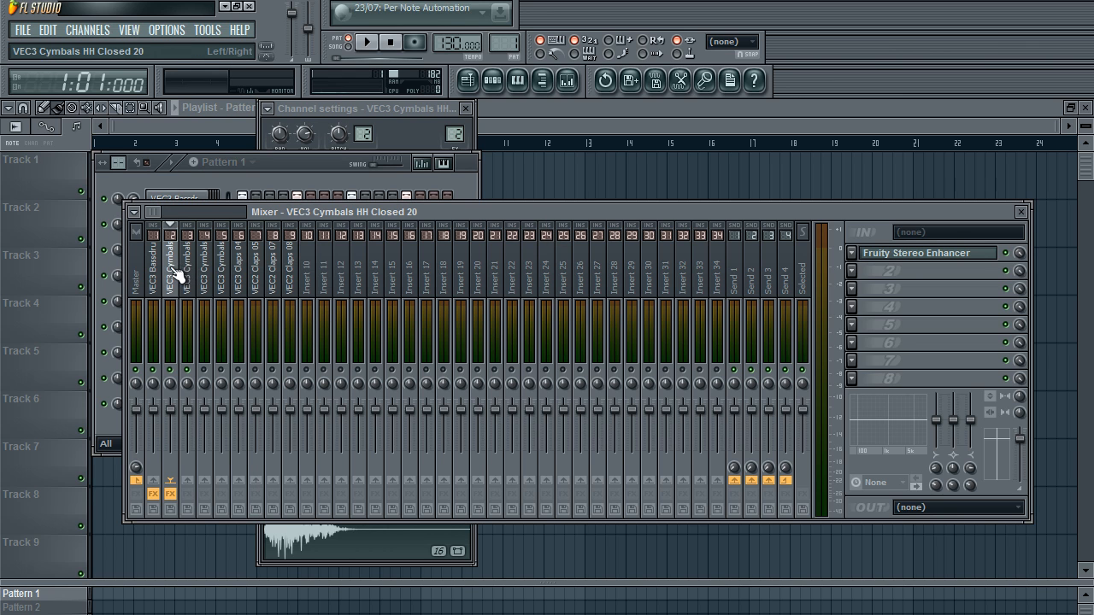
left_click(321, 184)
left_click(941, 256)
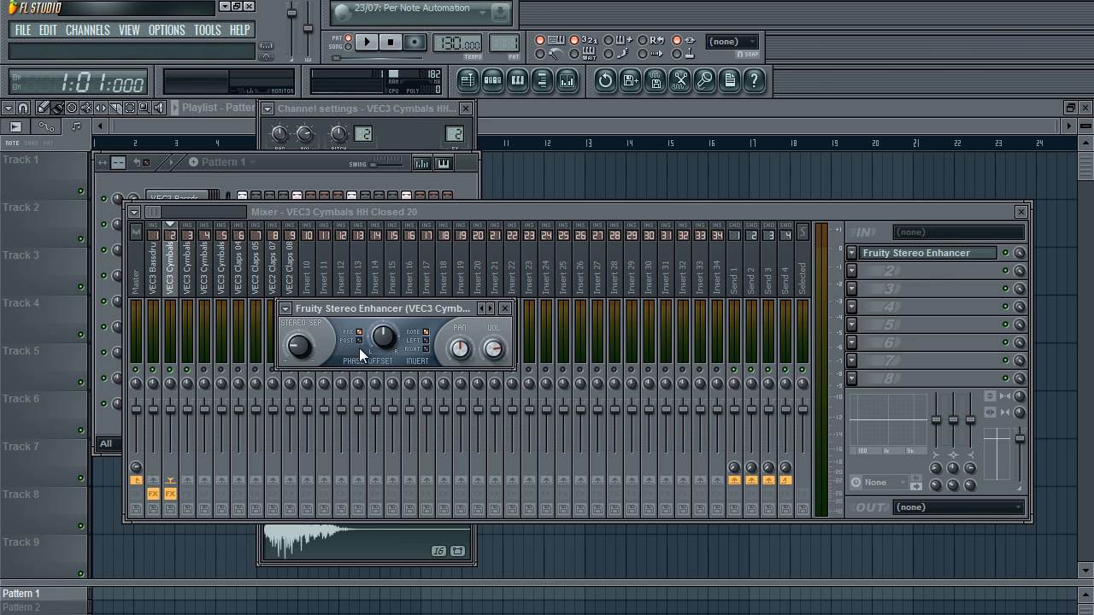
left_click(279, 176)
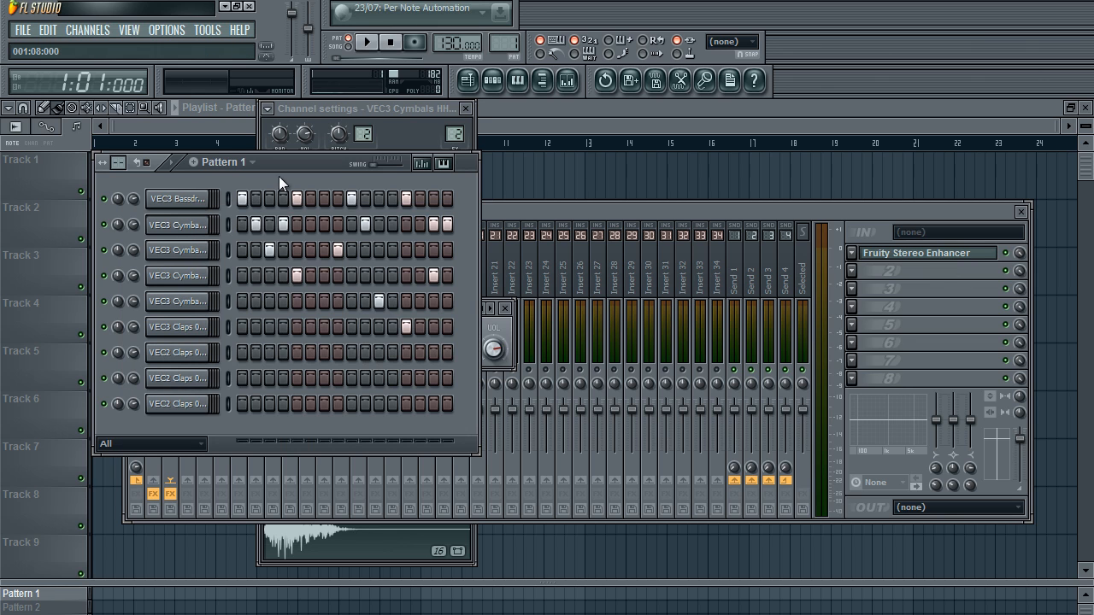
left_click(180, 228)
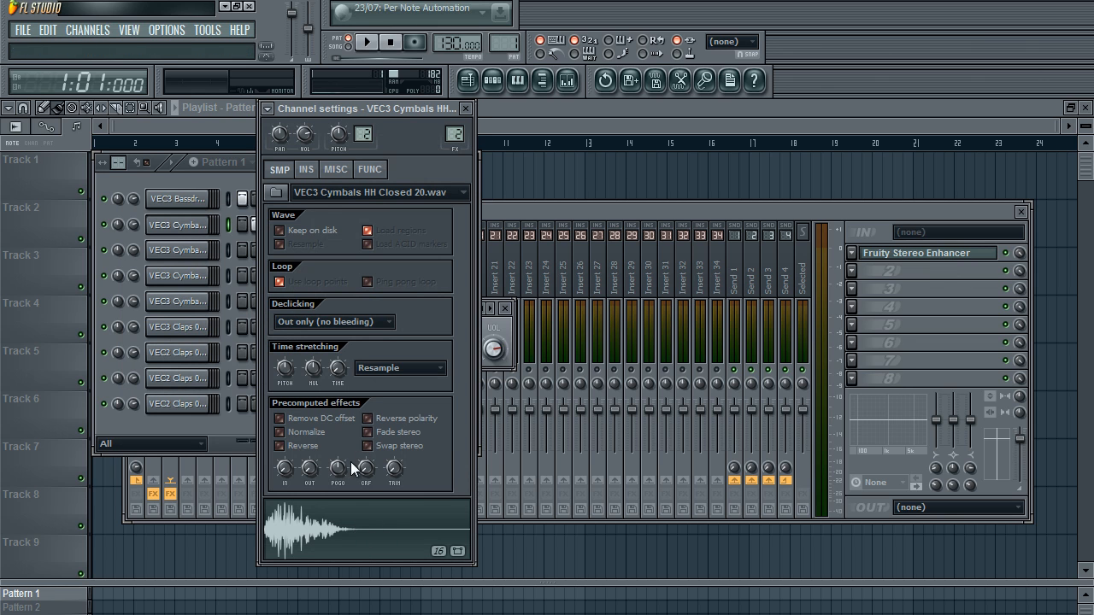
left_click(254, 227)
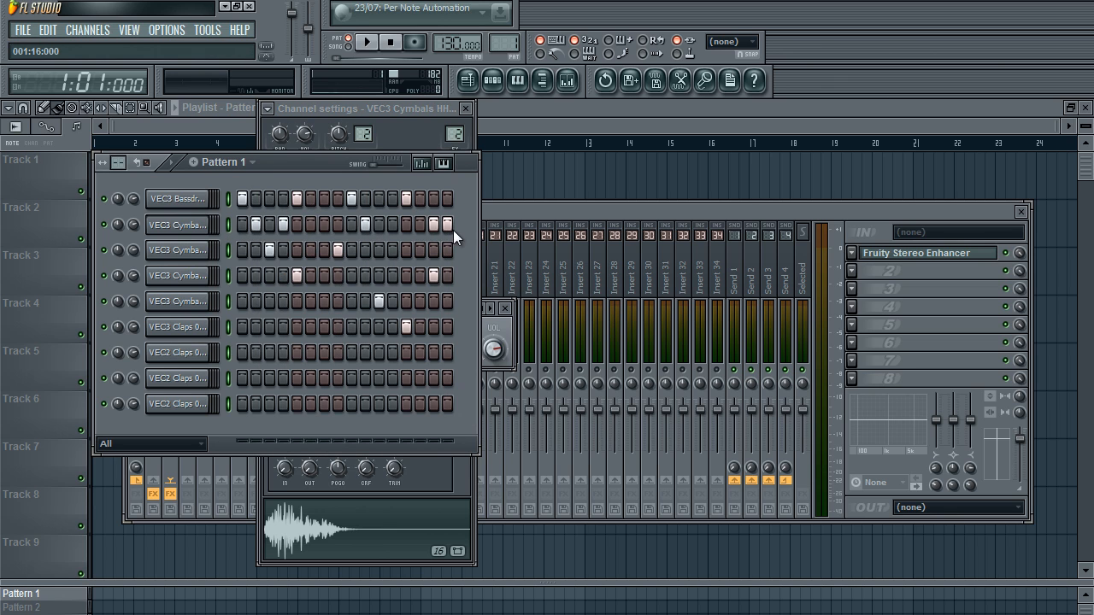
left_click(206, 253)
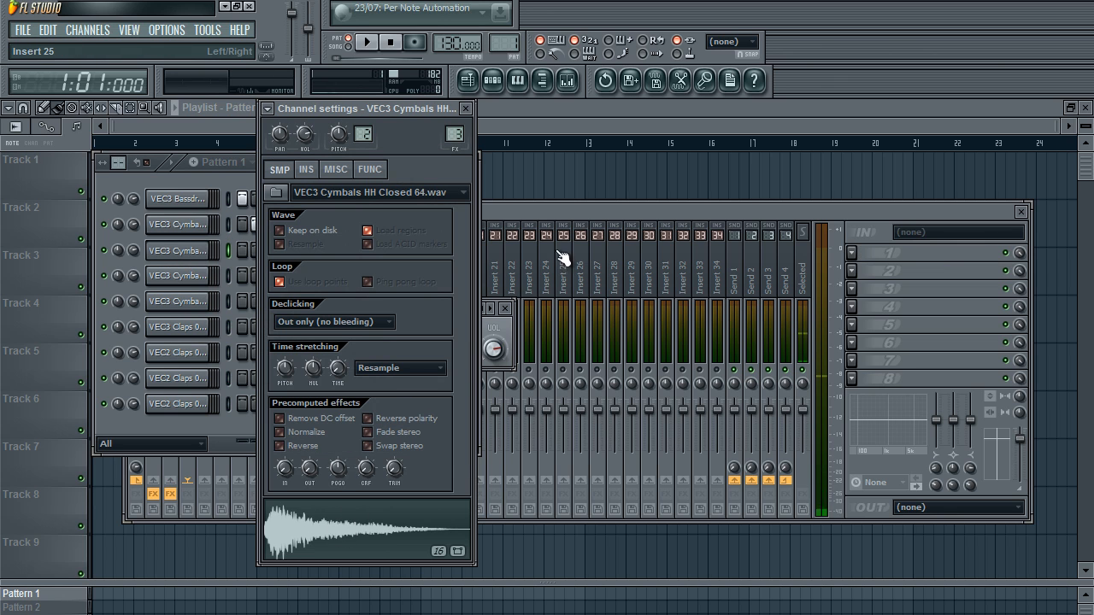
Set the stereo enhancer's phase offset on the HH Closed 20 track to 13.0 ms left and audition the pattern while toggling that track's solo
left_click(567, 216)
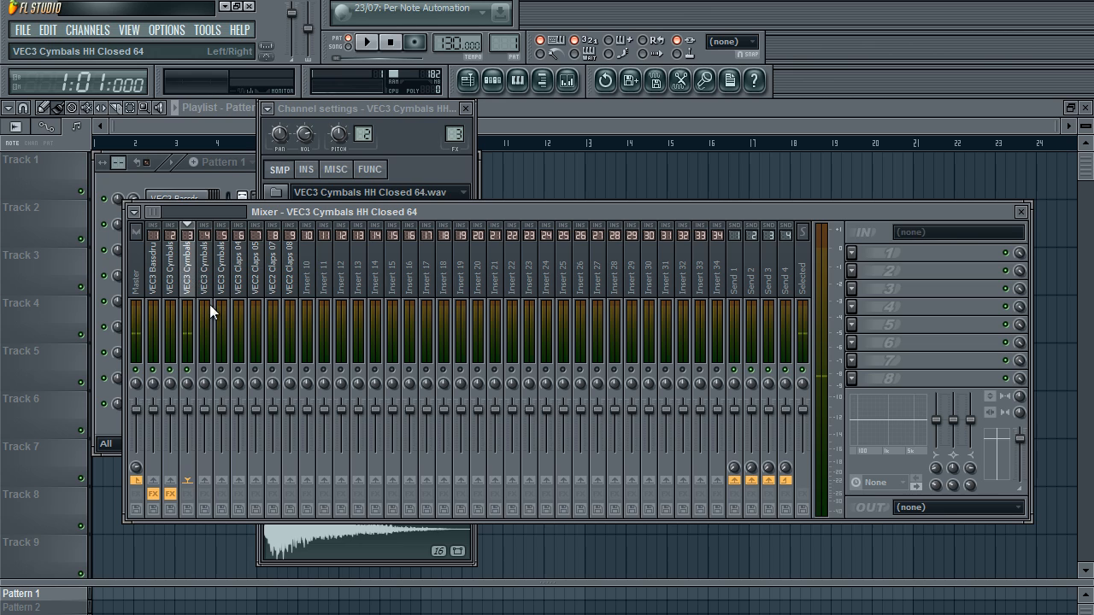
left_click(171, 260)
left_click(897, 253)
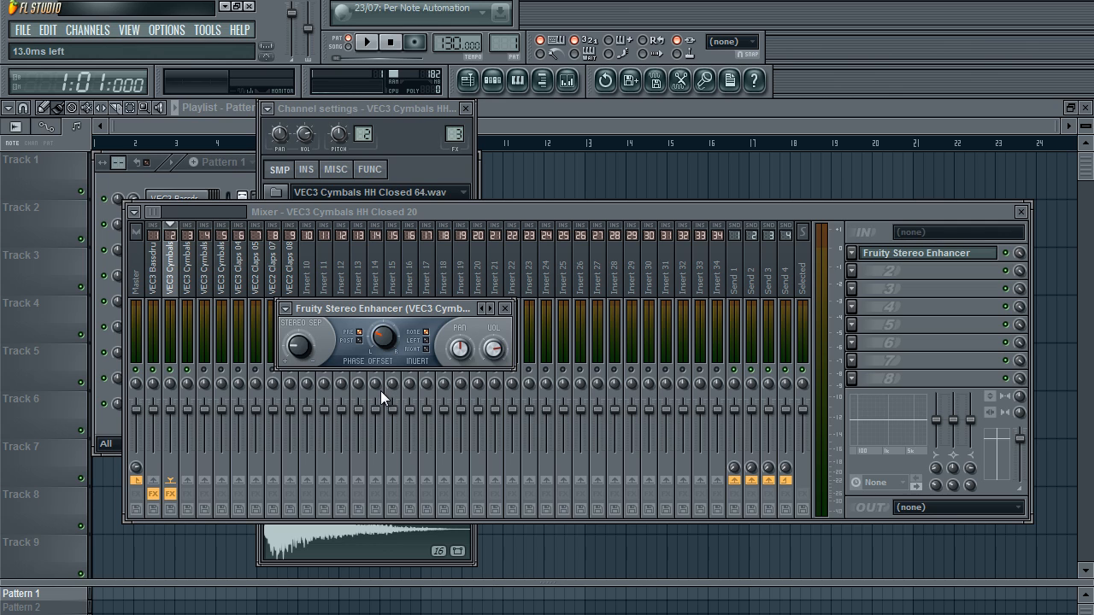
key("space")
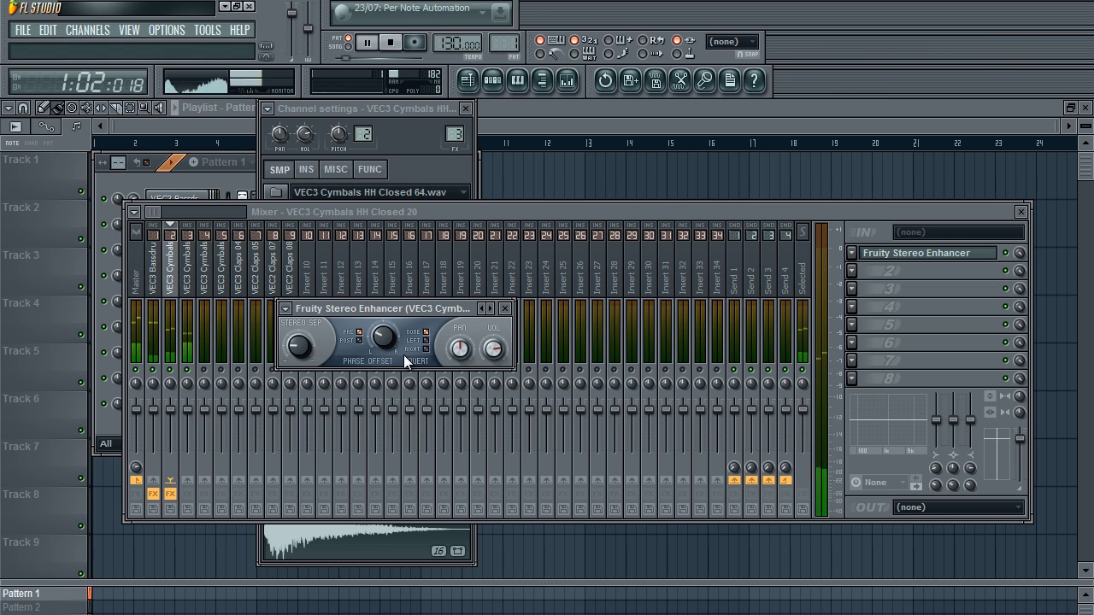
right_click(171, 369)
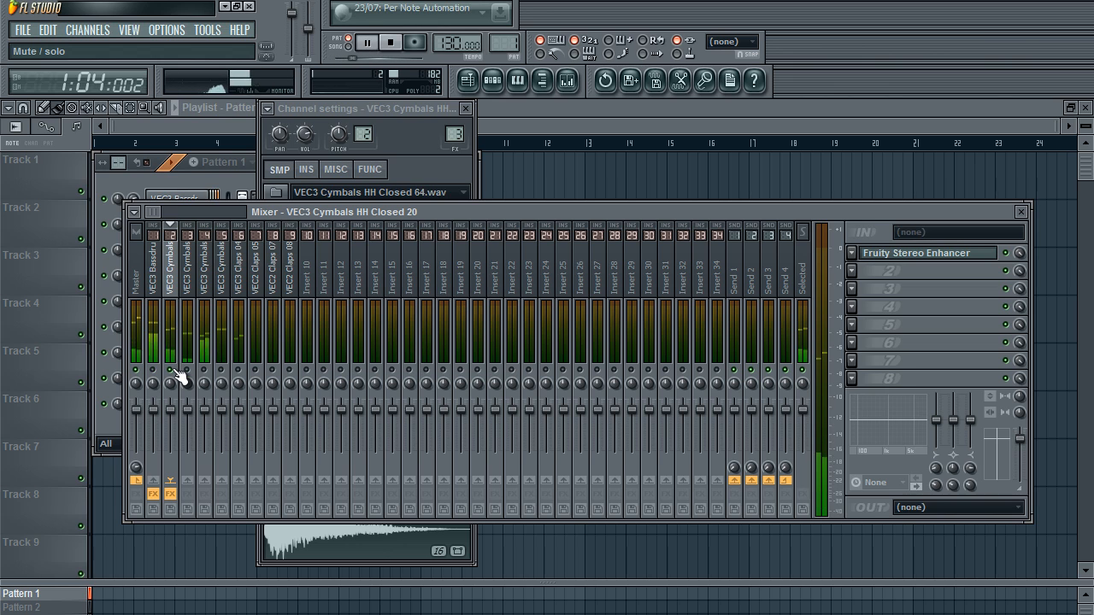
right_click(171, 370)
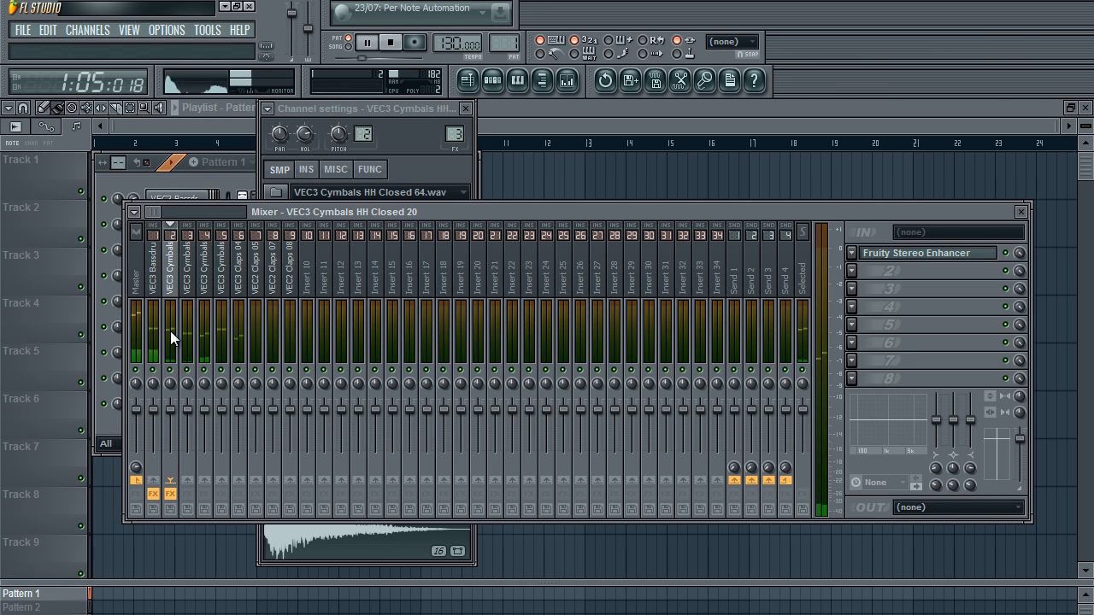
key("space")
Copy the HH Closed 20 track's stereo enhancer with its settings onto the HH Closed 64 mixer track
left_click(909, 254)
left_click(286, 309)
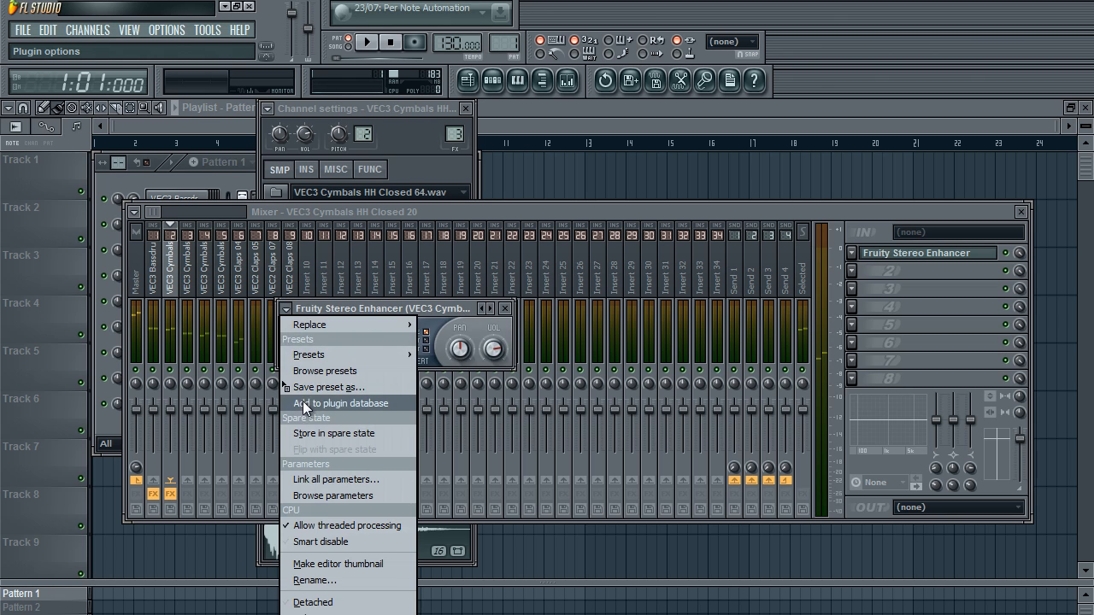
left_click_drag(302, 389, 188, 276)
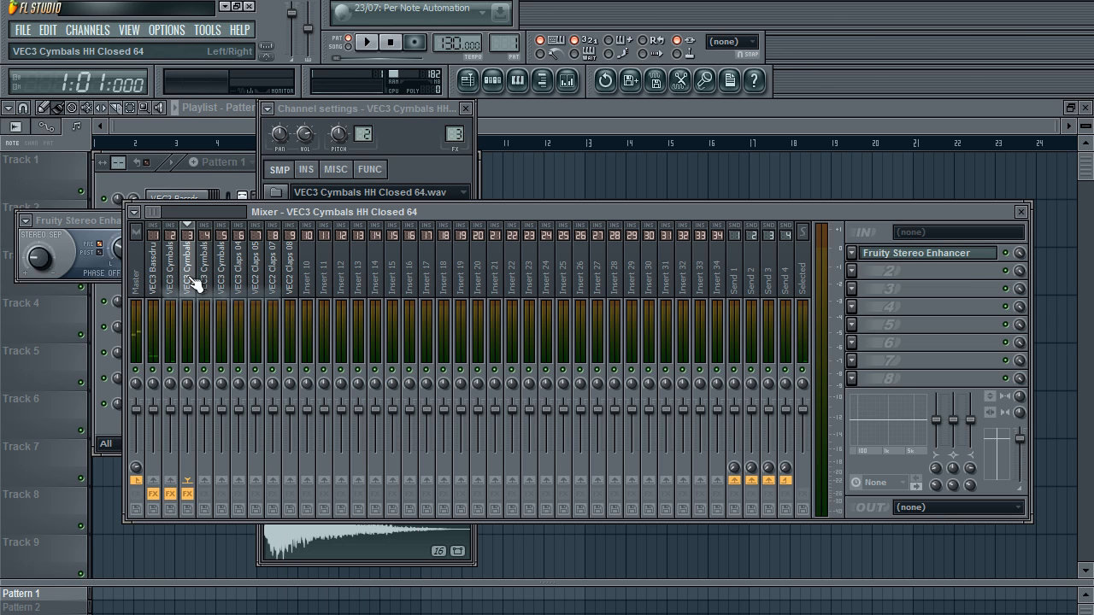
Offset the HH Closed 64 track's stereo enhancer phase to 9.2 ms right, auditioning the pattern along the way
left_click(965, 253)
left_click(965, 253)
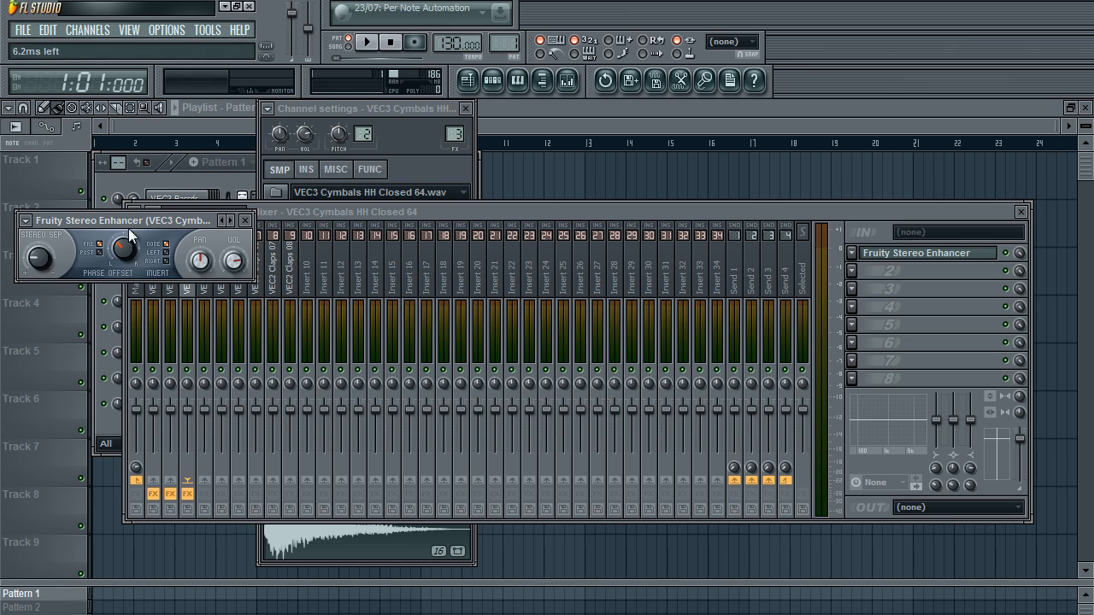
left_click_drag(157, 135, 165, 133)
left_click_drag(171, 219, 287, 269)
key("space")
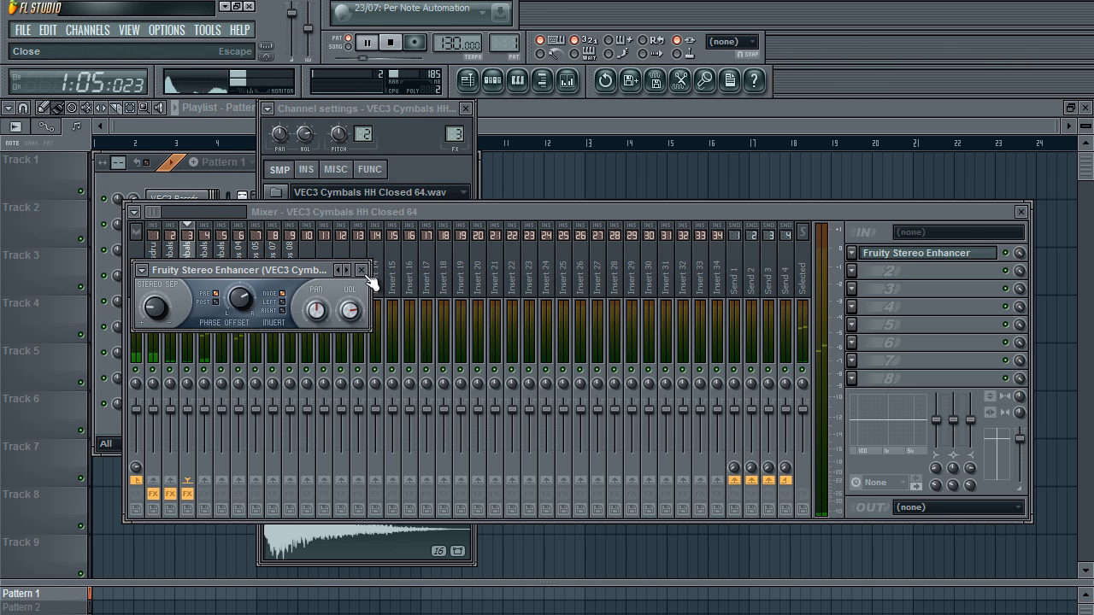
key("space")
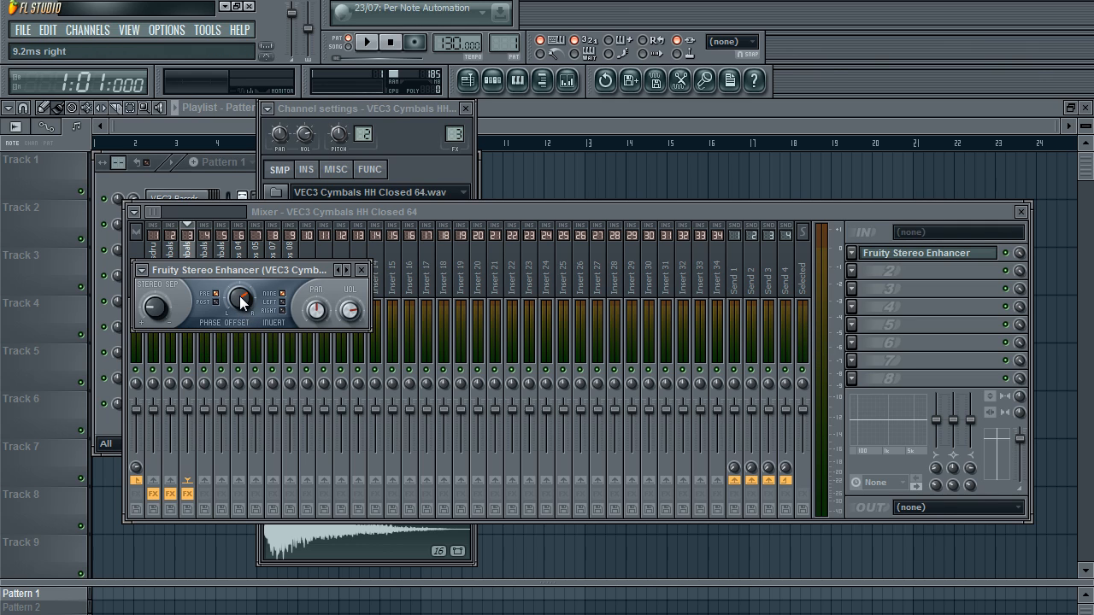
Set the HH Closed 20 enhancer's phase offset to 9.8 ms left, play the pattern and close the enhancer
left_click(175, 255)
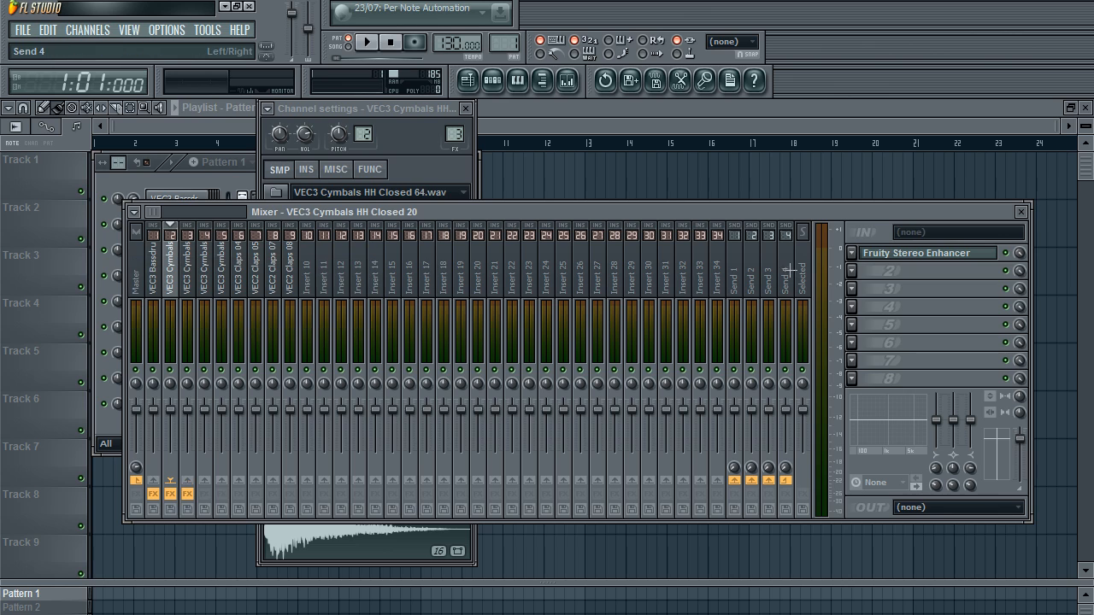
left_click(875, 257)
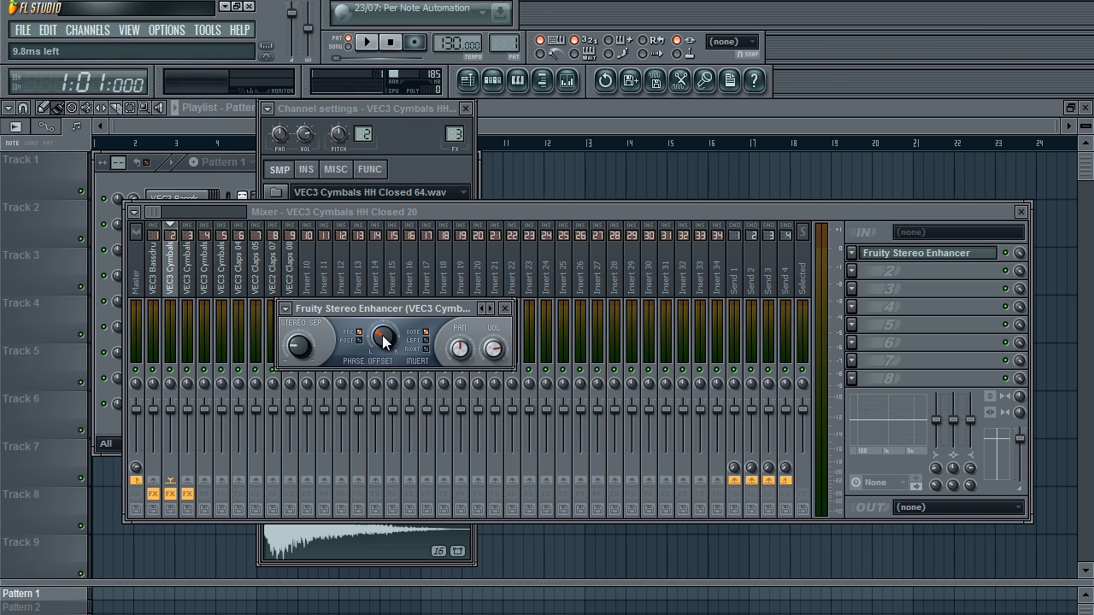
key("space")
left_click(506, 309)
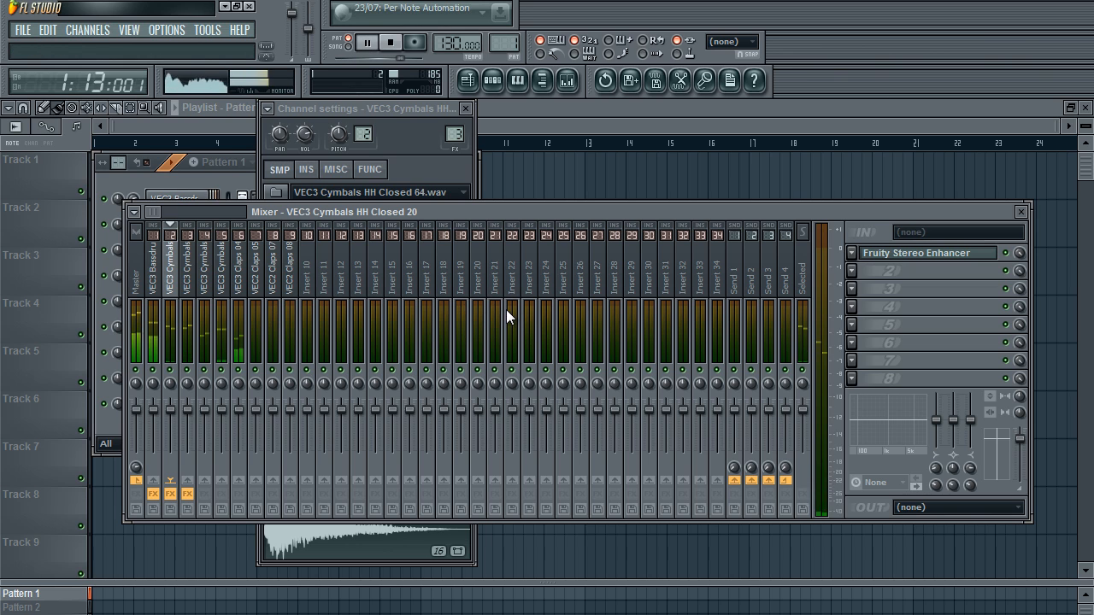
Solo the VEC3 Claps 048 mixer track and briefly play the pattern to hear the clap alone
left_click(247, 299)
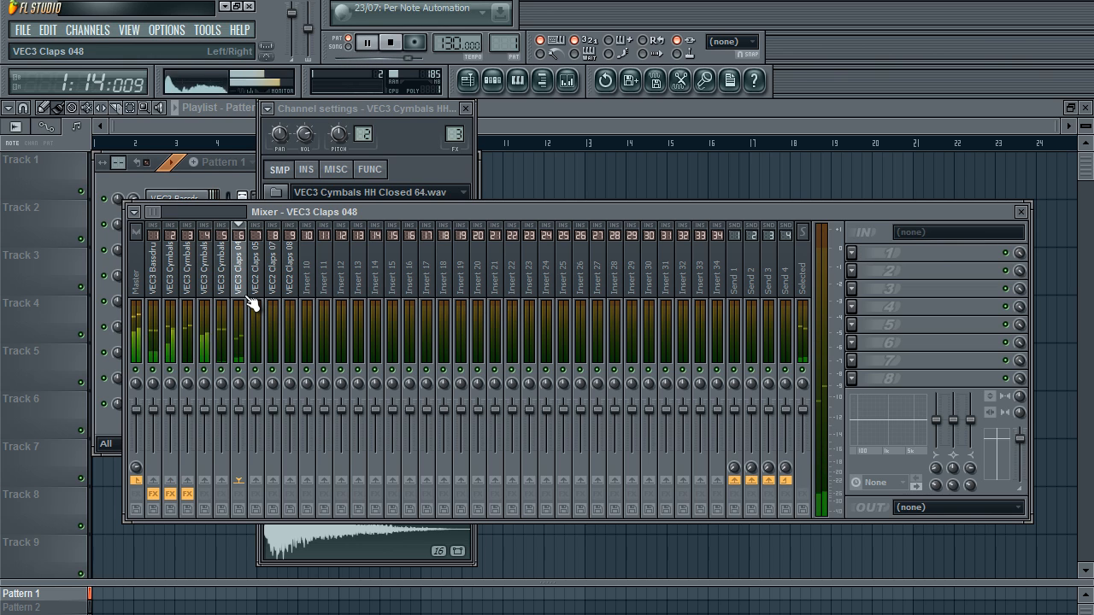
key("space")
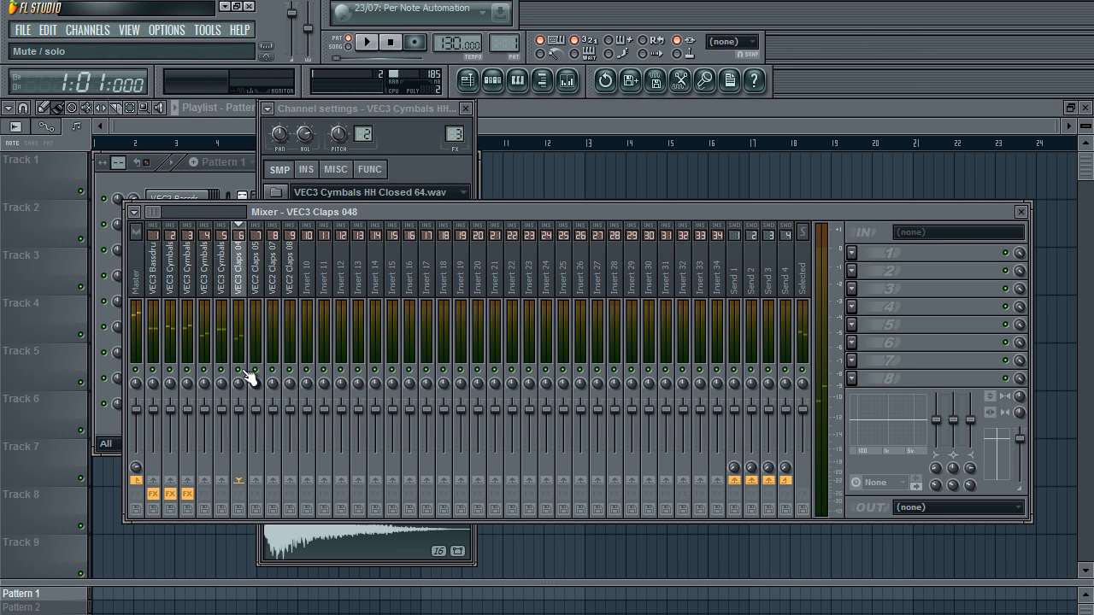
key("space")
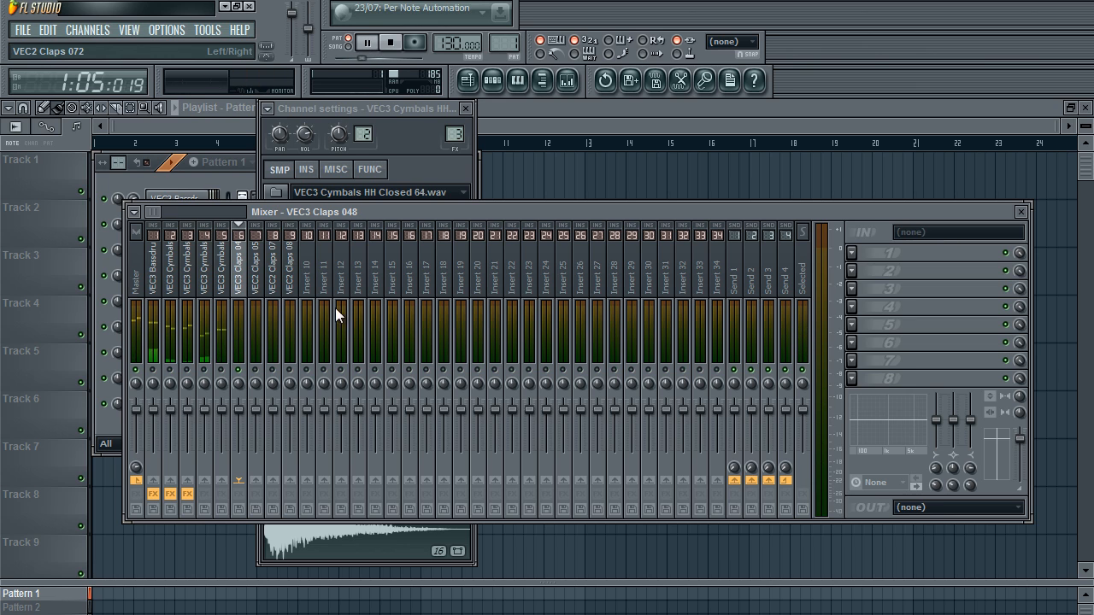
key("space")
Load Fruity Stereo Enhancer into the first effect slot of the VEC3 Claps 048 track and move its window over the mixer
left_click(851, 254)
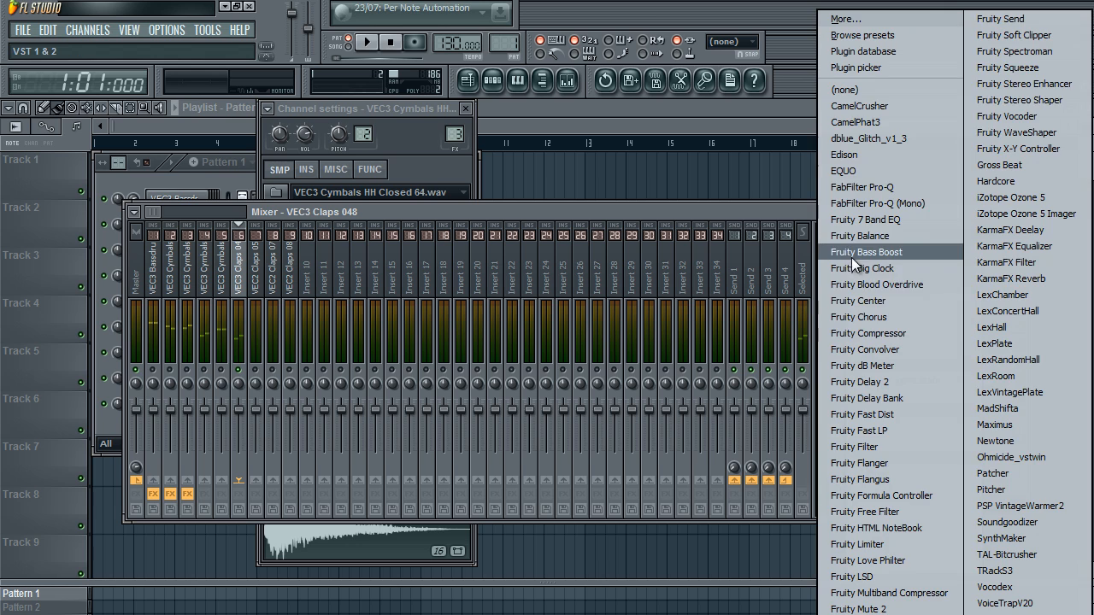
left_click(998, 85)
left_click_drag(214, 171, 272, 260)
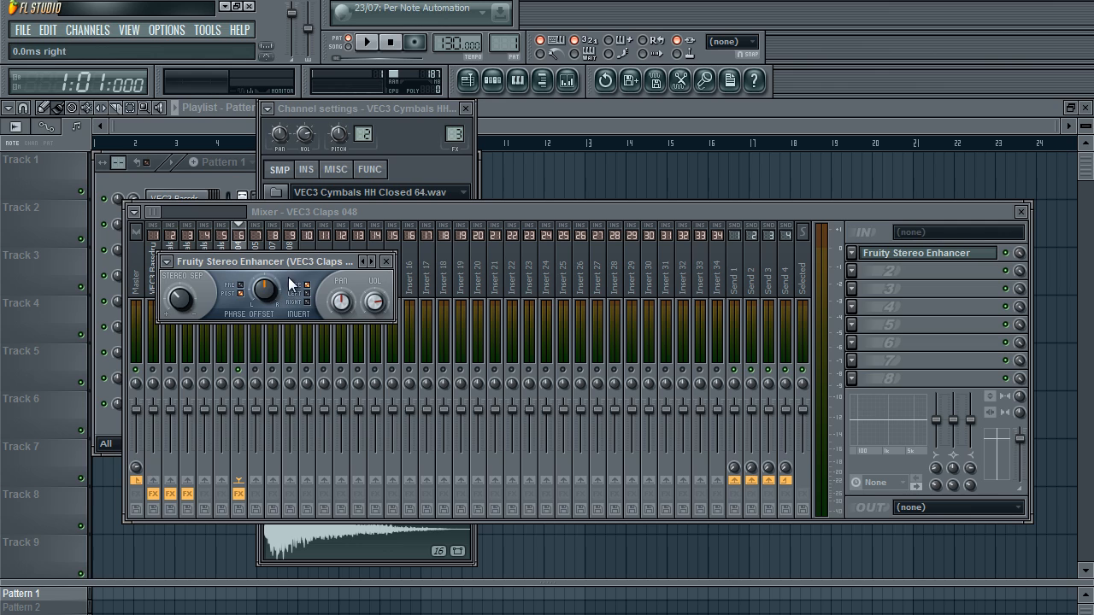
Switch the clap's enhancer to Pre mode and audition different phase offsets during playback, ending at 500.0 ms left
key("space")
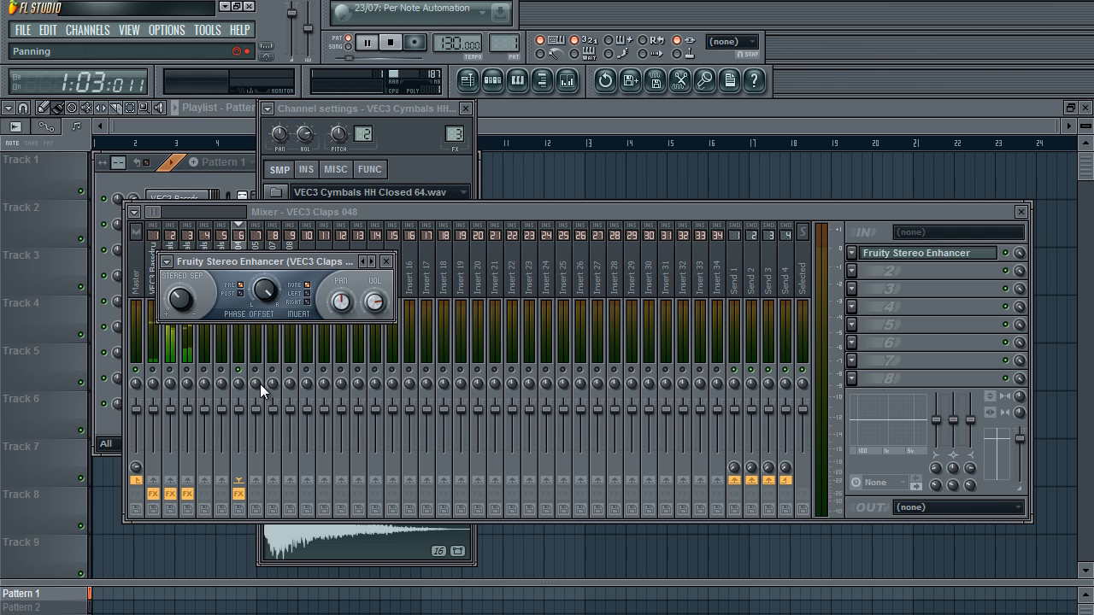
key("space")
key("space")
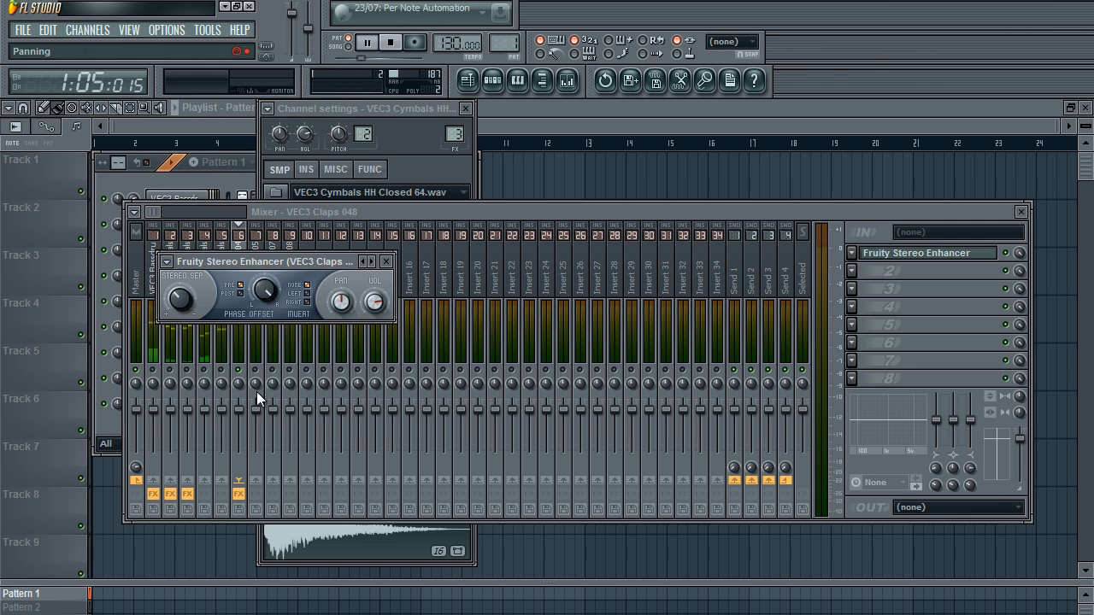
key("space")
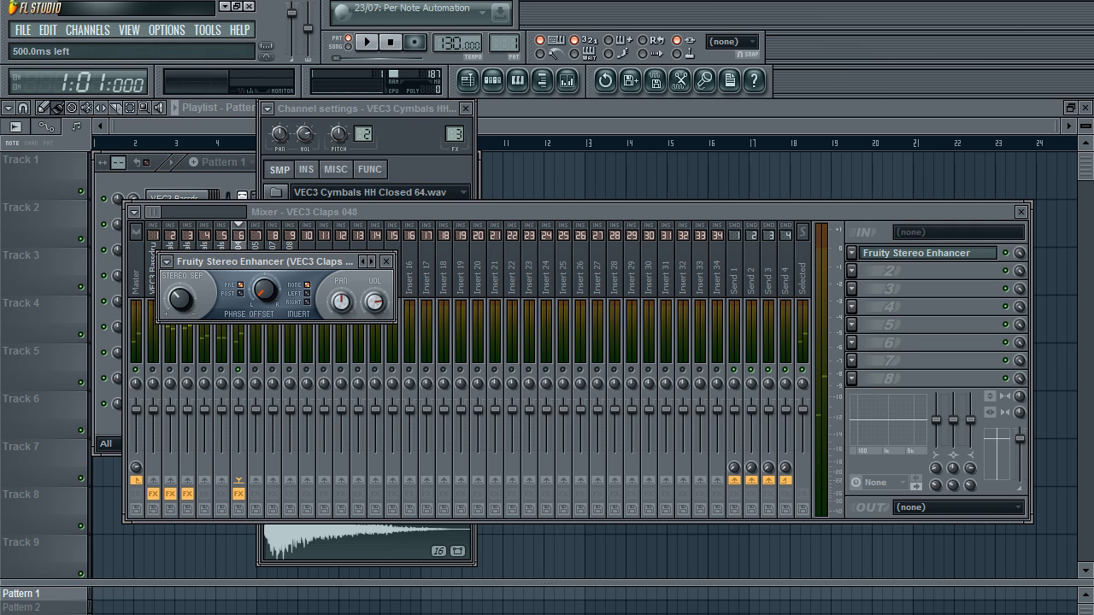
Try different phase offsets on the VEC3 Claps 048 enhancer, reduce the leftward offset and play the pattern
left_click_drag(264, 293, 249, 386)
left_click_drag(274, 298, 283, 204)
left_click_drag(291, 115, 255, 231)
left_click_drag(246, 230, 248, 231)
key("space")
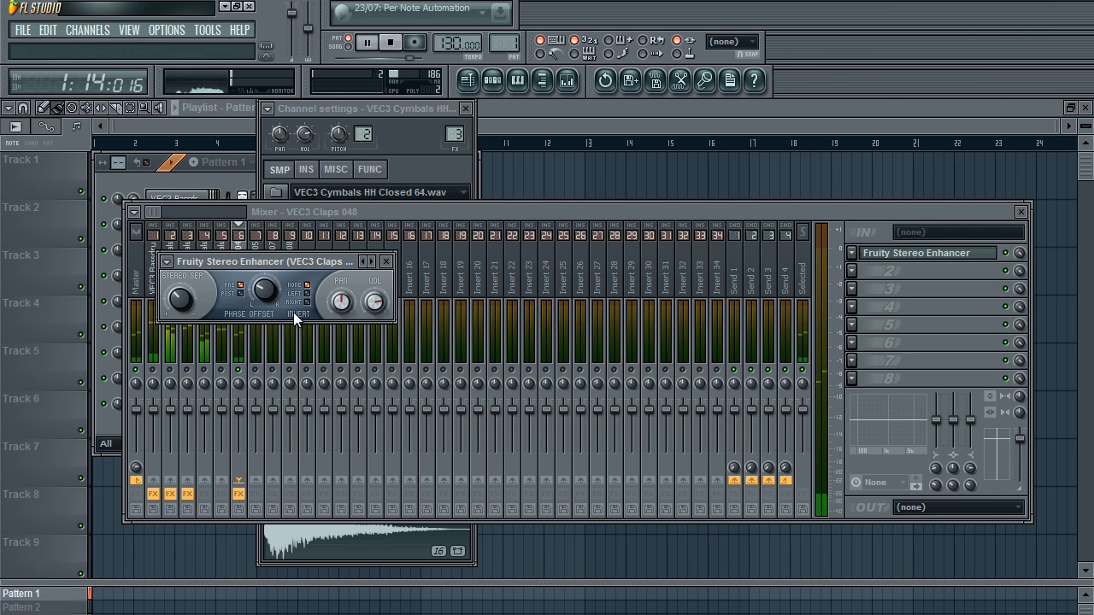
Compare left and right phase inversion on the clap's enhancer by playing the pattern, ending with the right channel inverted
key("space")
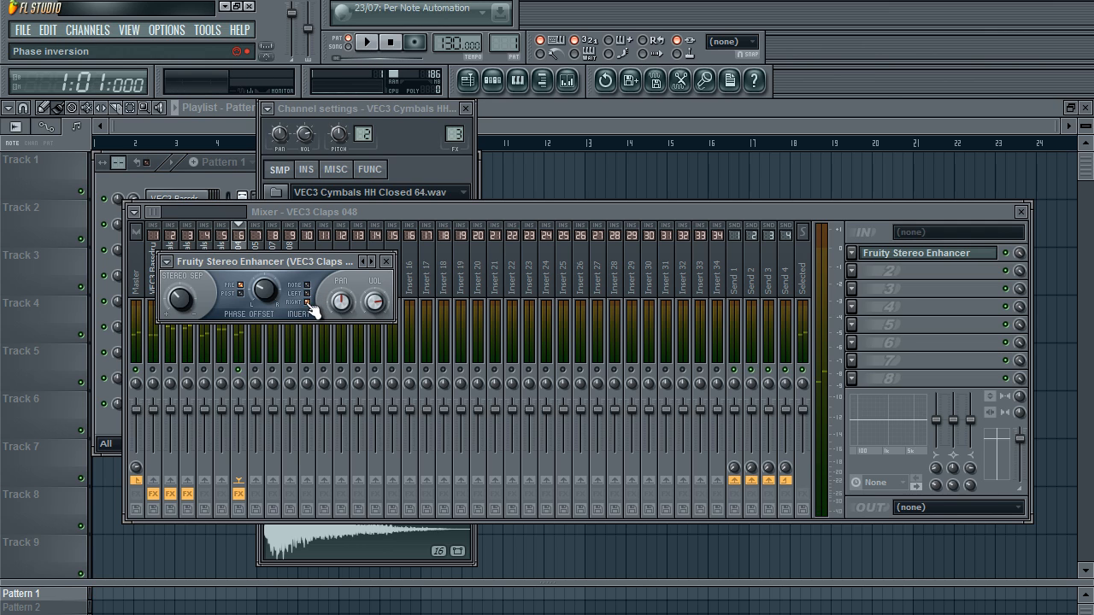
key("space")
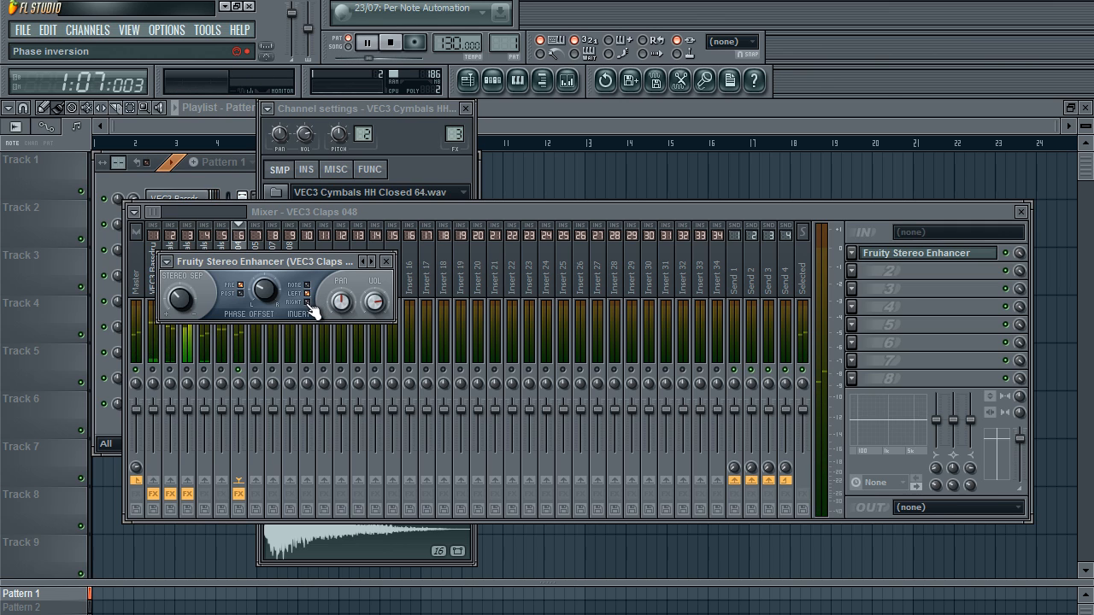
key("space")
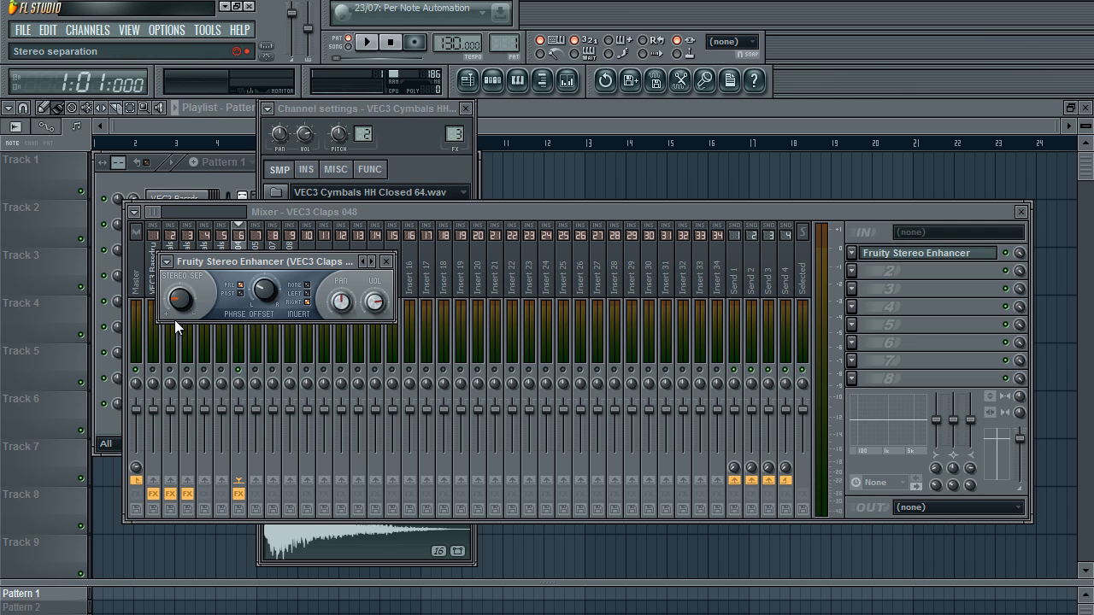
Reset the clap enhancer's stereo separation to centre, play the pattern to check it and close the enhancer
right_click(178, 295)
left_click(181, 300)
key("space")
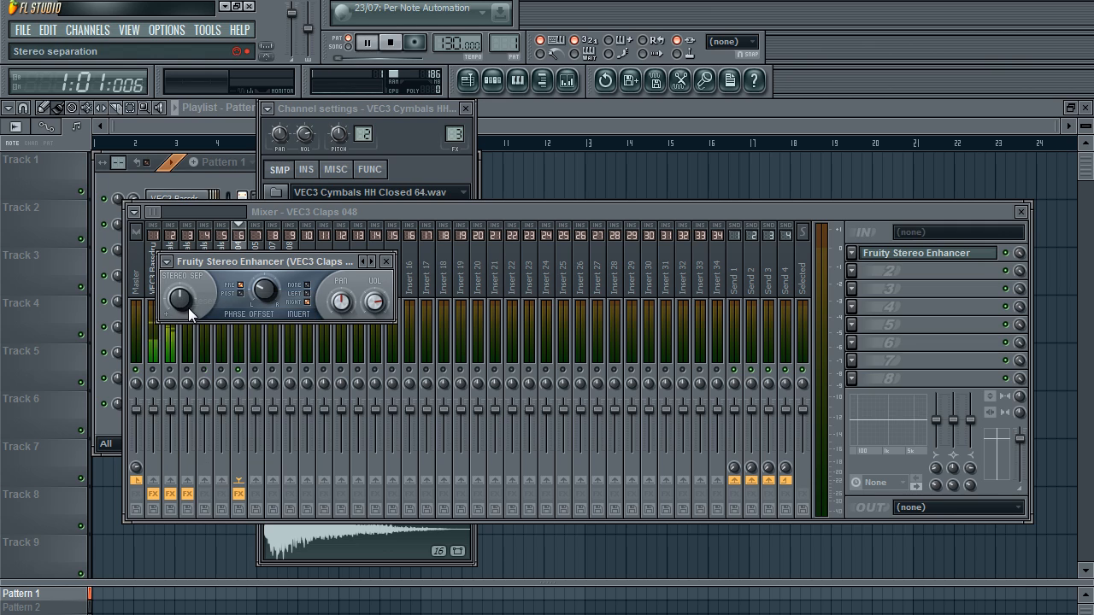
key("space")
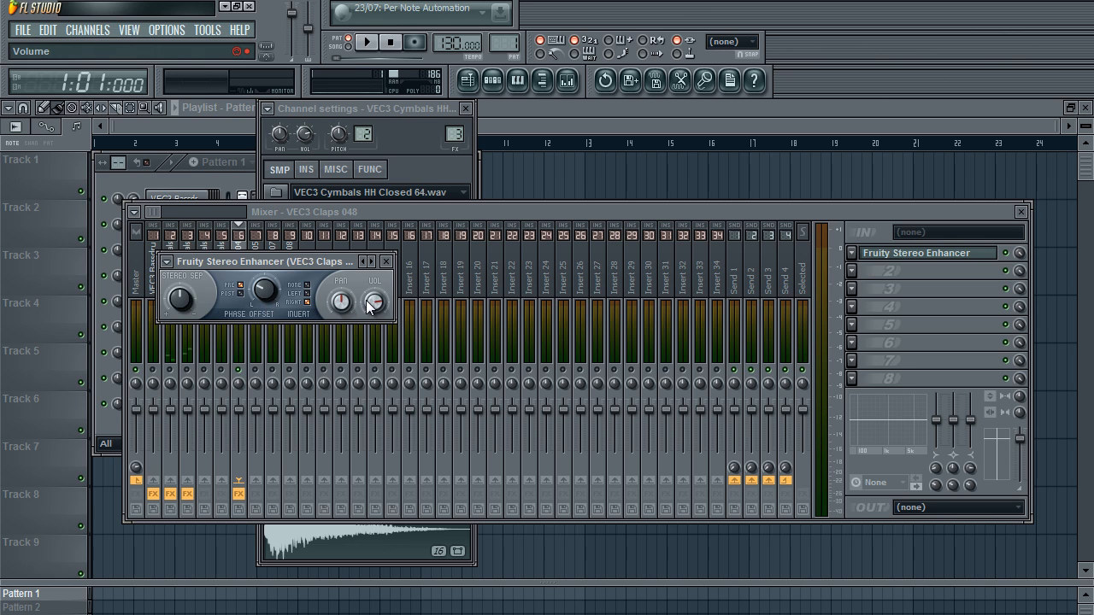
key("space")
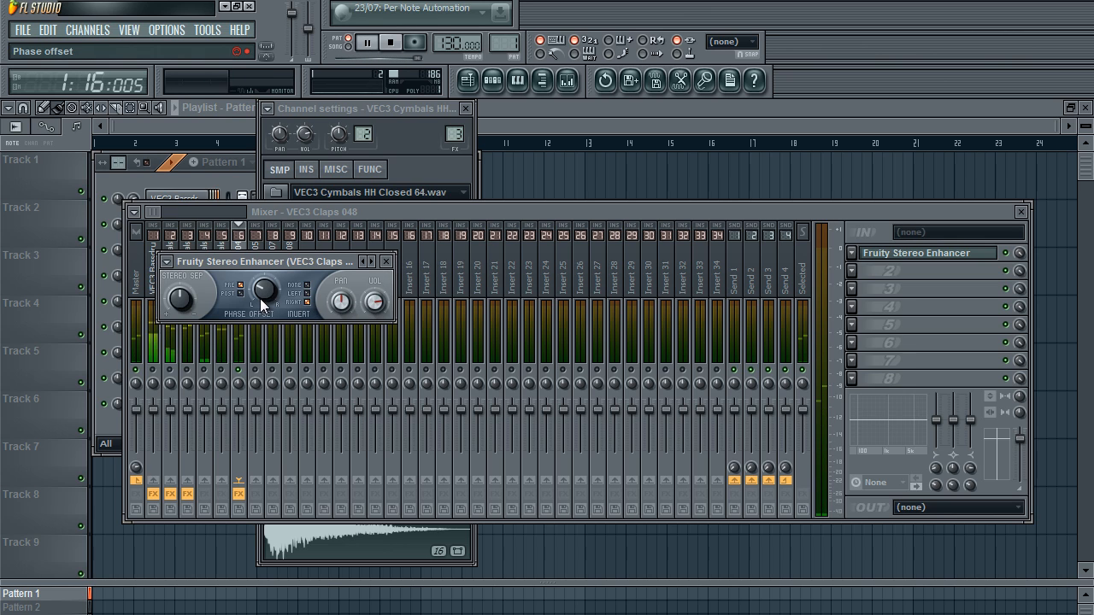
left_click(386, 261)
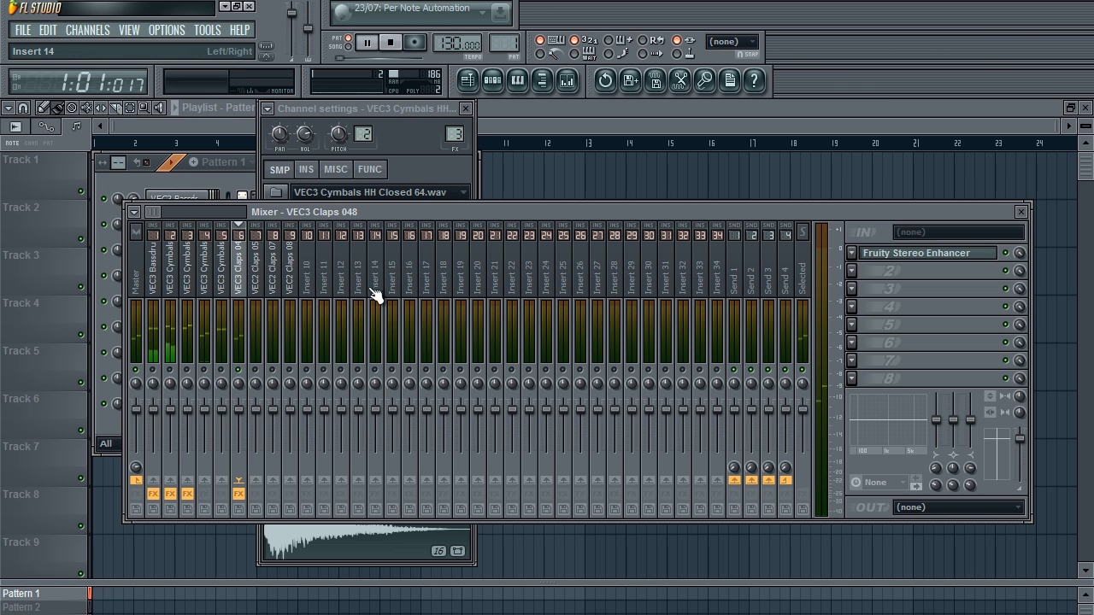
Unmute the bass drum, HH Closed 20 and HH Closed 64 mixer tracks and play the pattern with the clap
key("space")
left_click(156, 370)
left_click(172, 370)
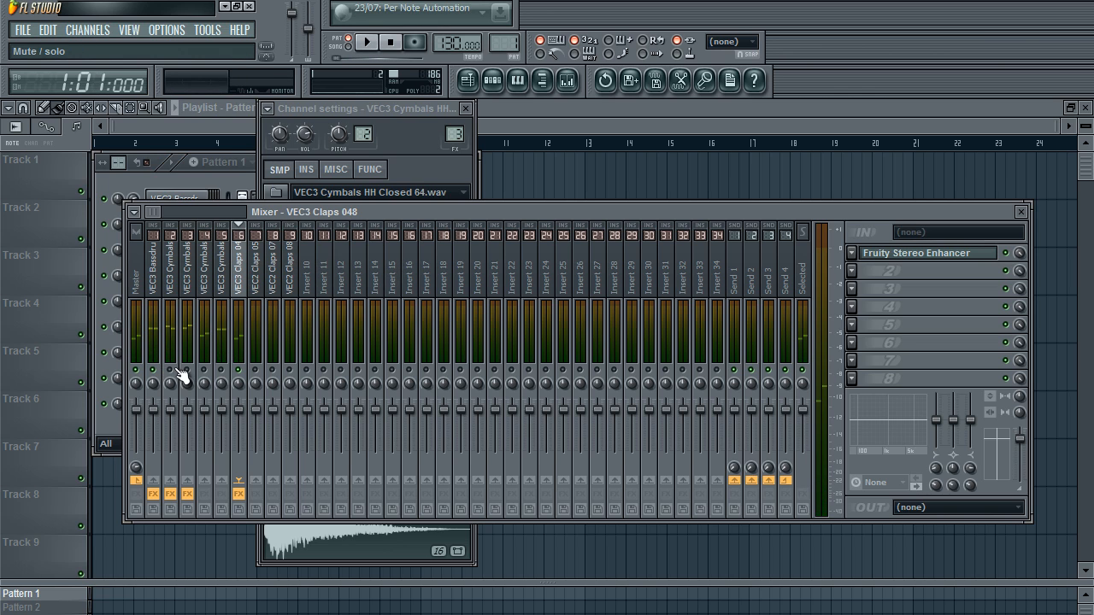
left_click(189, 371)
key("space")
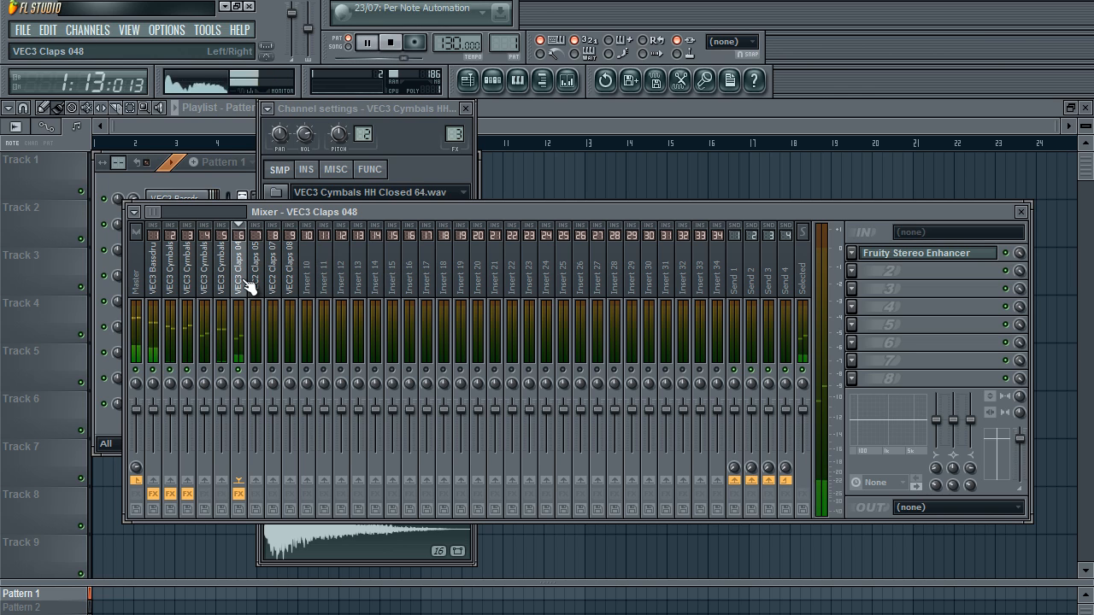
key("space")
key("space")
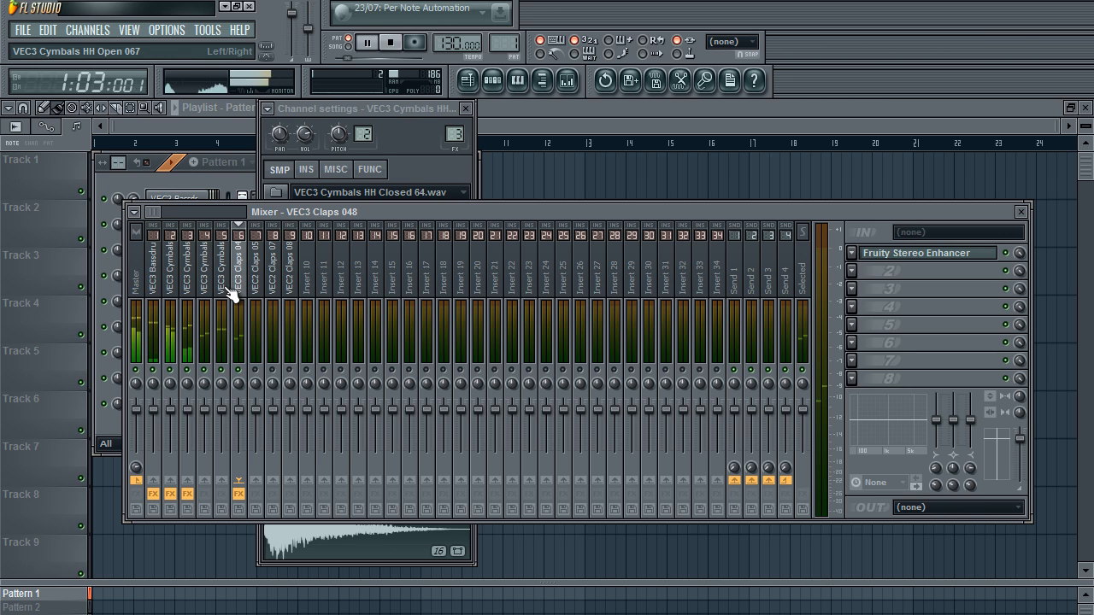
Load Fruity Stereo Enhancer into the first effect slot of VEC3 Cymbals HH Open 065, adjust its stereo separation and close it
left_click(224, 287)
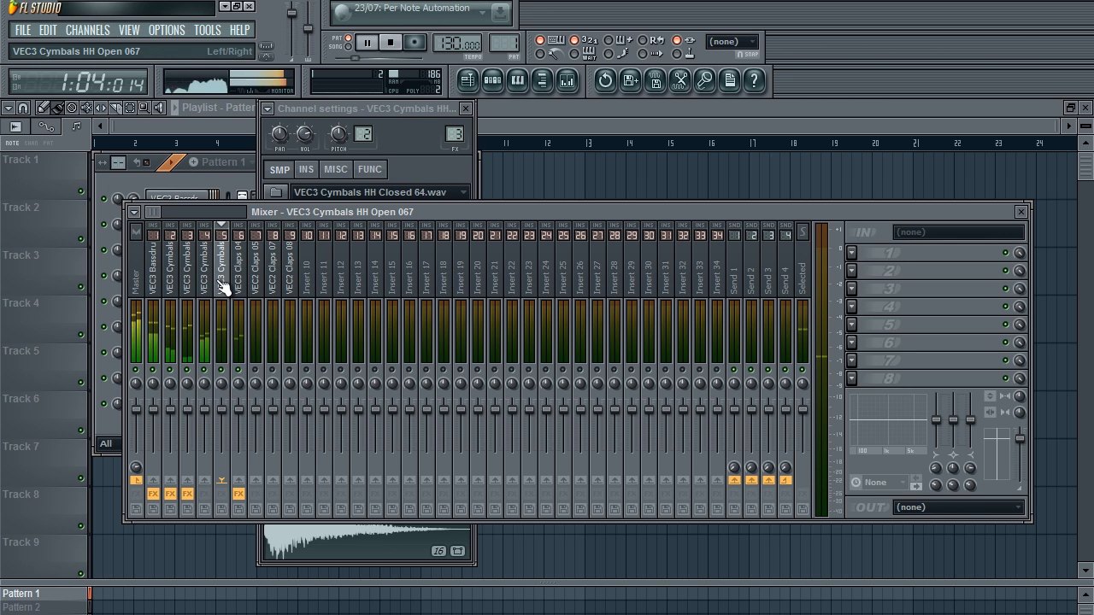
left_click(210, 289)
left_click(872, 251)
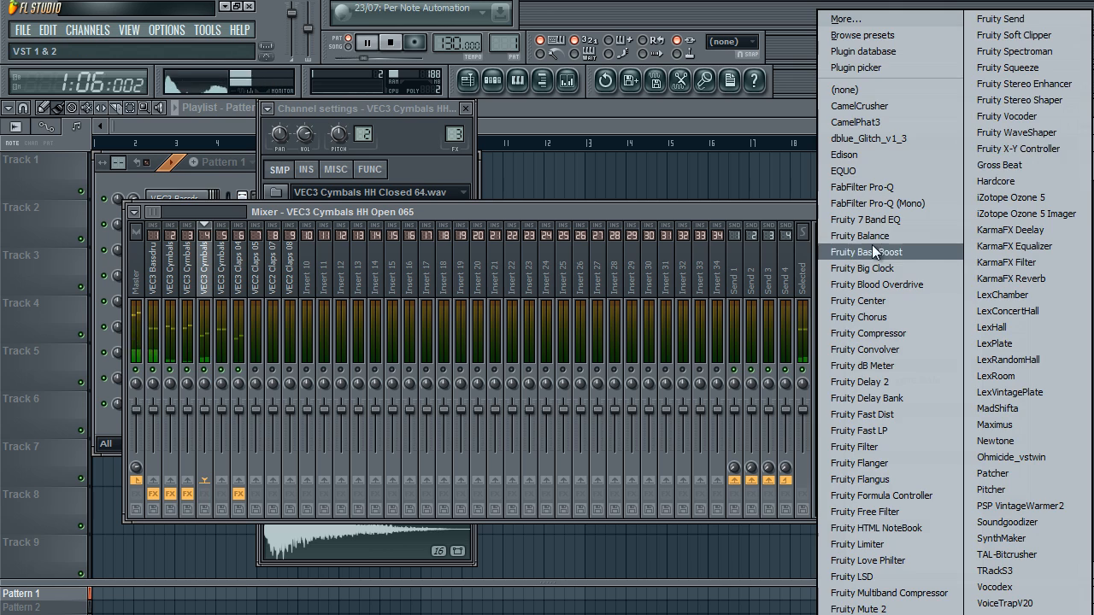
left_click(1034, 111)
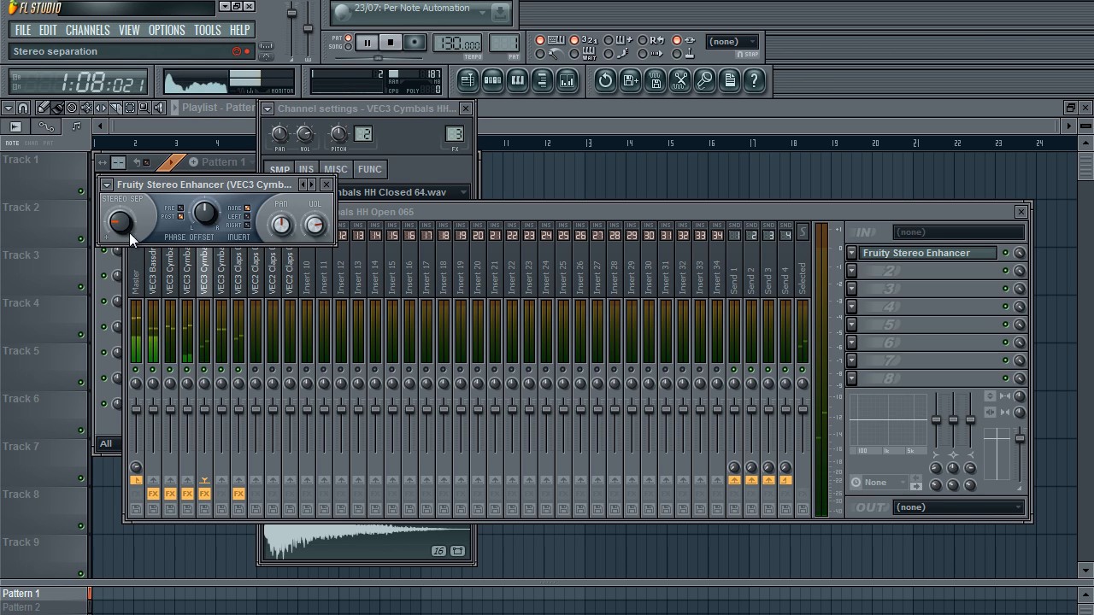
left_click(325, 185)
Stop playback and examine which effects are loaded on the bass drum and hi-hat mixer tracks
left_click(223, 268)
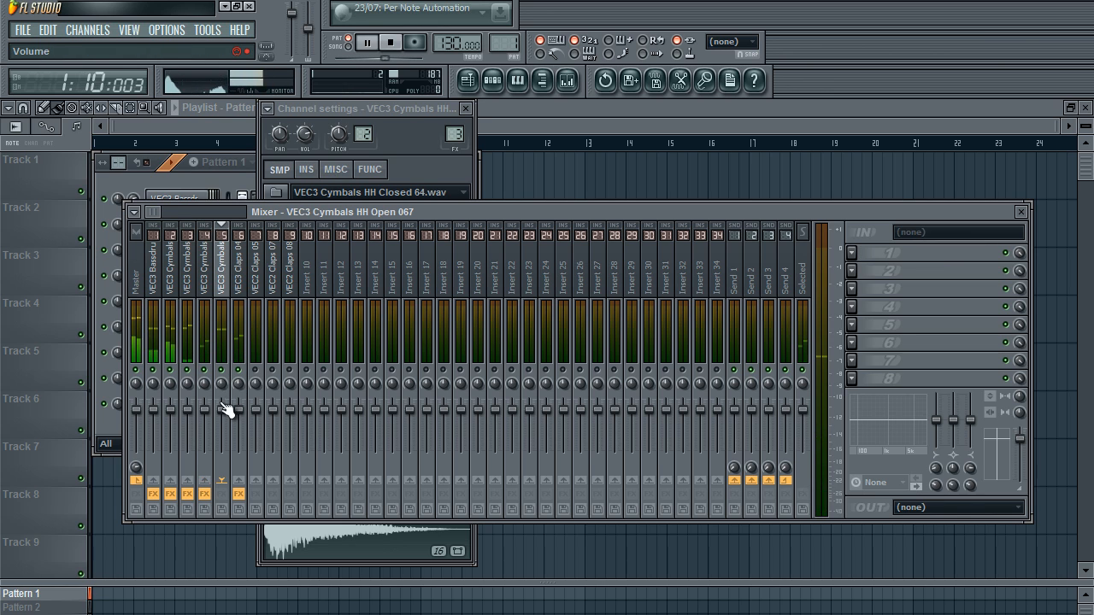
key("space")
left_click(152, 277)
left_click(168, 284)
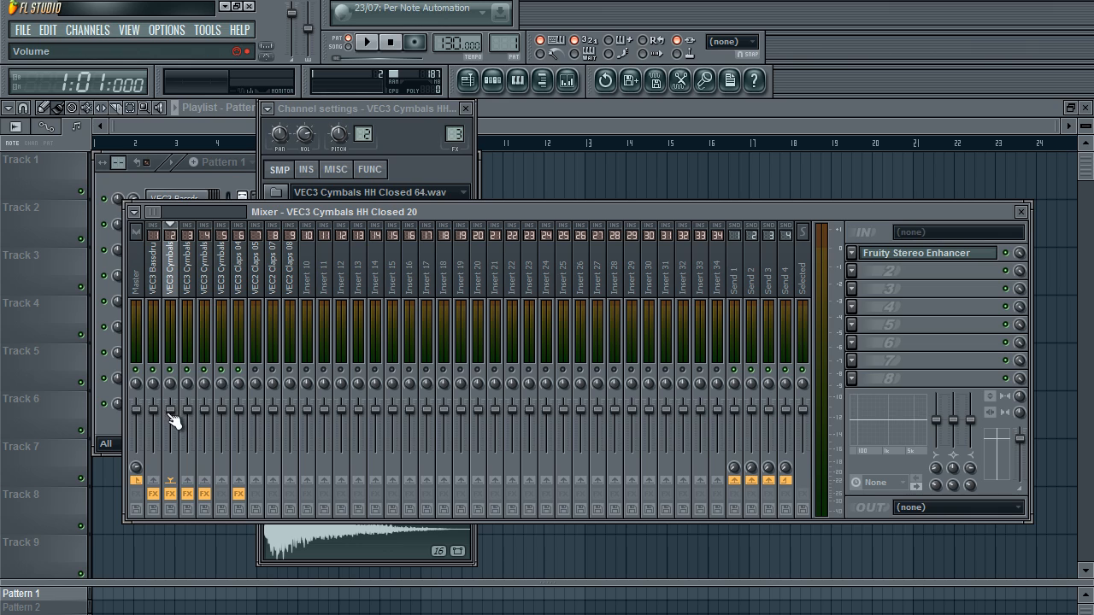
left_click(208, 264)
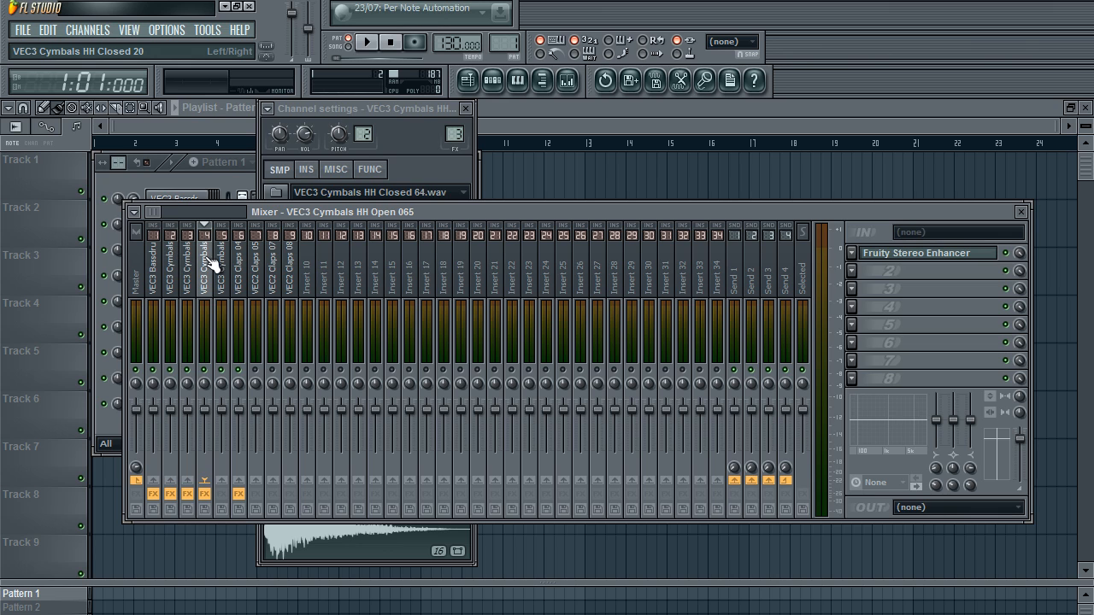
left_click(189, 264)
left_click(175, 280)
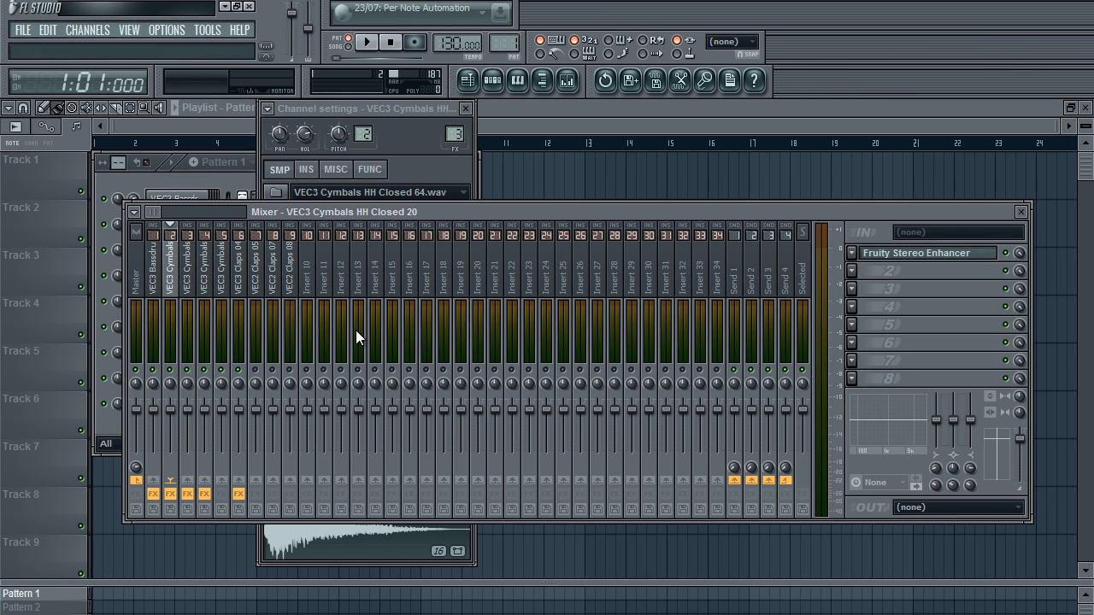
left_click(197, 267)
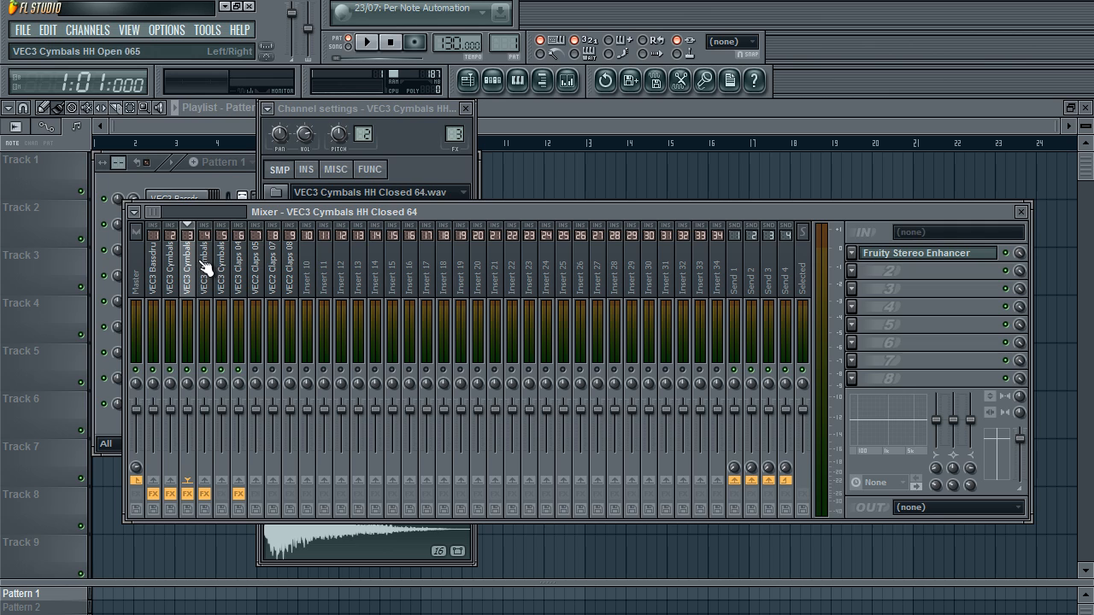
left_click(173, 267)
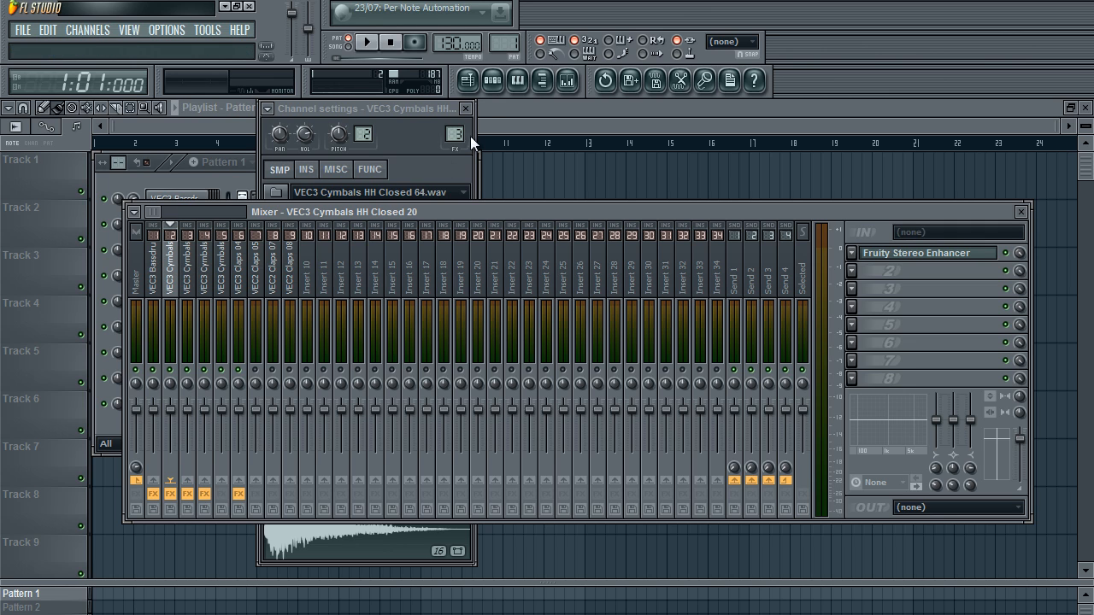
Close the VEC3 Cymbals HH Closed 64 channel settings window and briefly play the pattern through the mixer
left_click(469, 113)
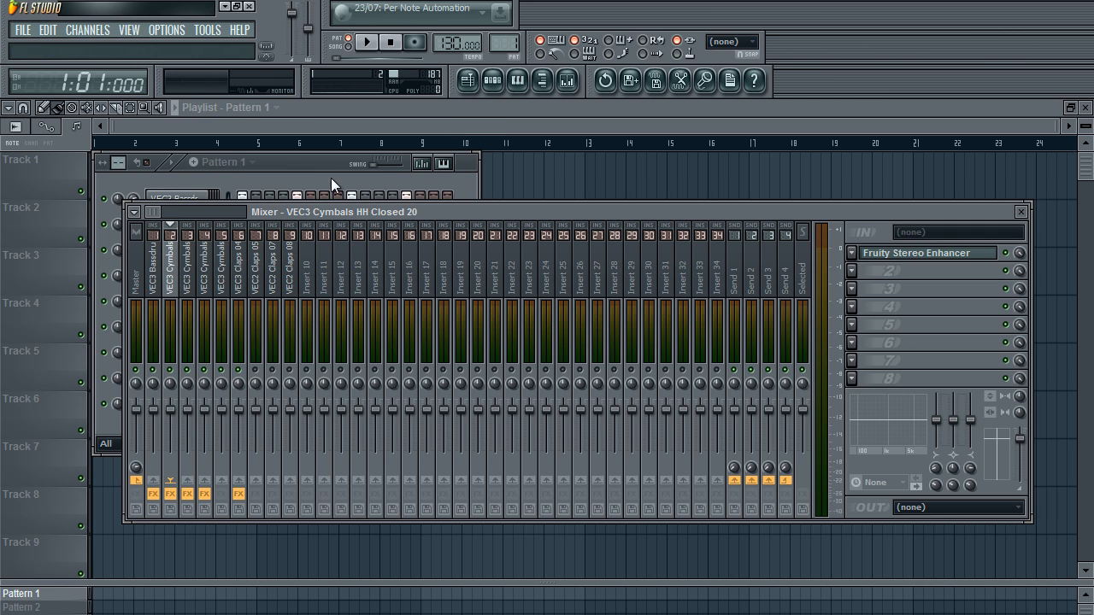
key("space")
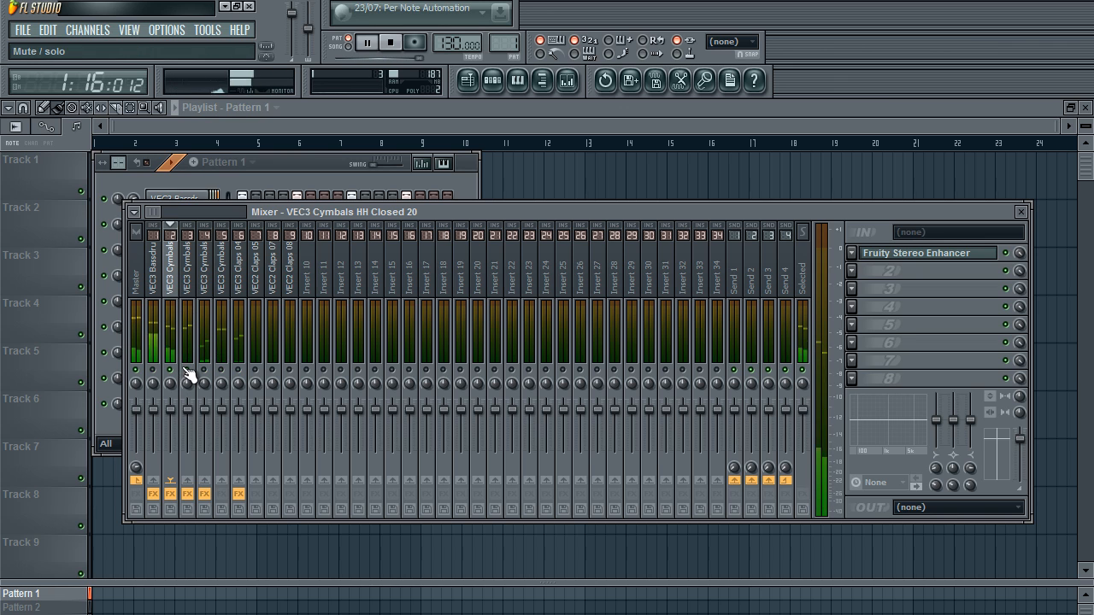
left_click(872, 280)
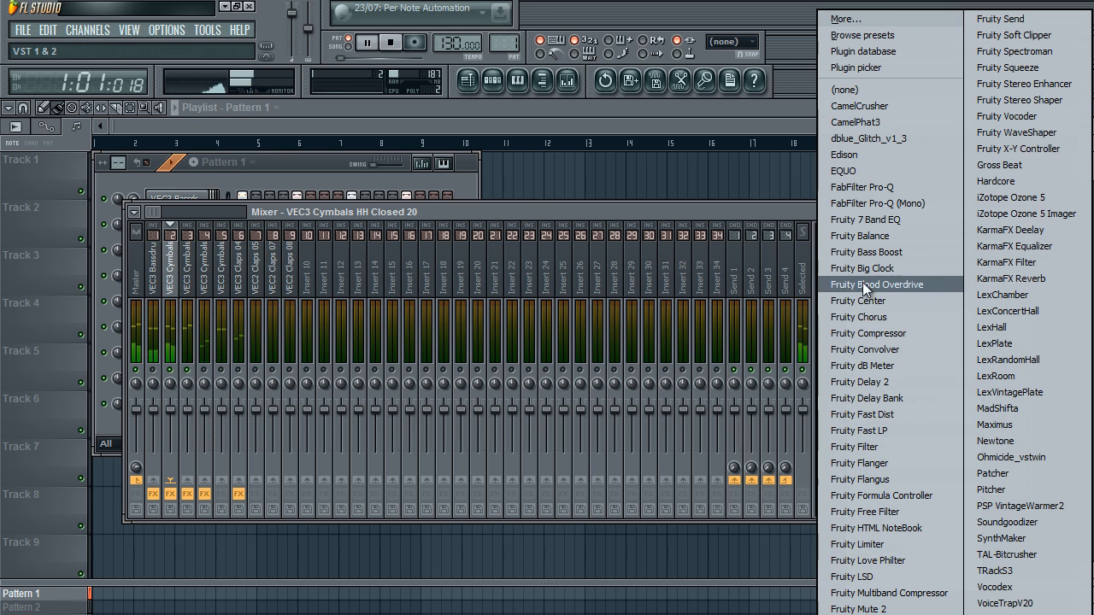
left_click(1019, 83)
key("space")
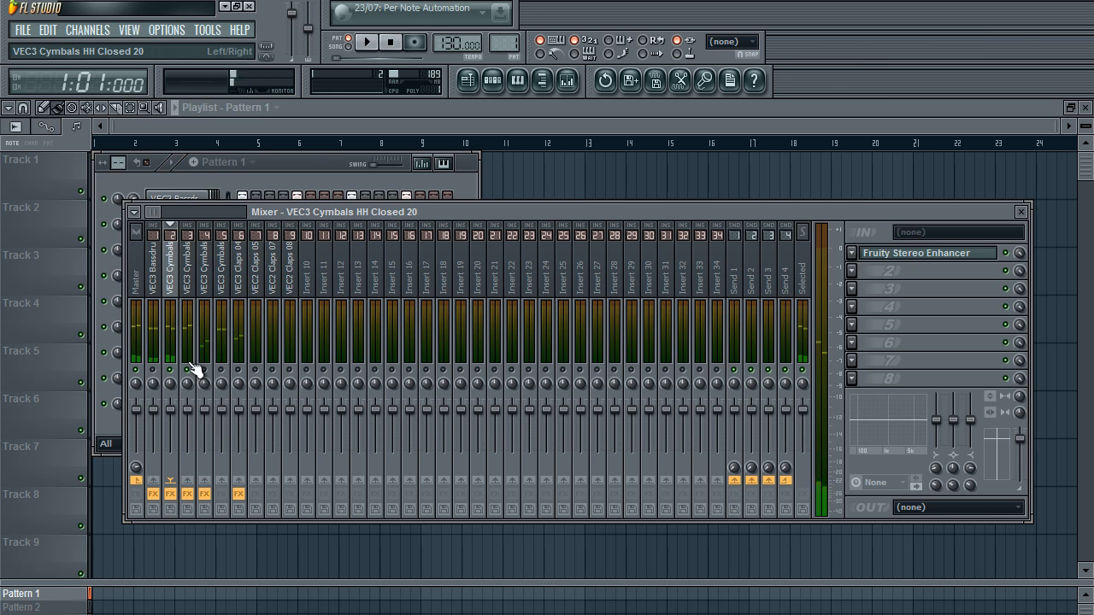
Raise the VEC3 Cymbals HH Open 065 track's volume slightly and try panning it to the right while playing the pattern
left_click(208, 287)
key("space")
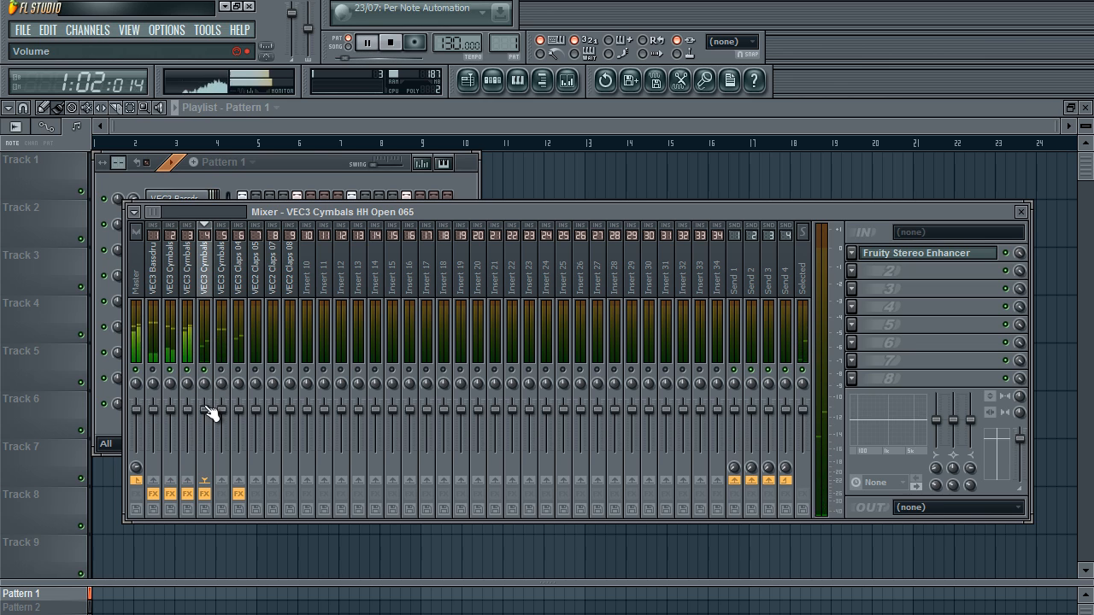
left_click_drag(205, 408, 207, 395)
key("space")
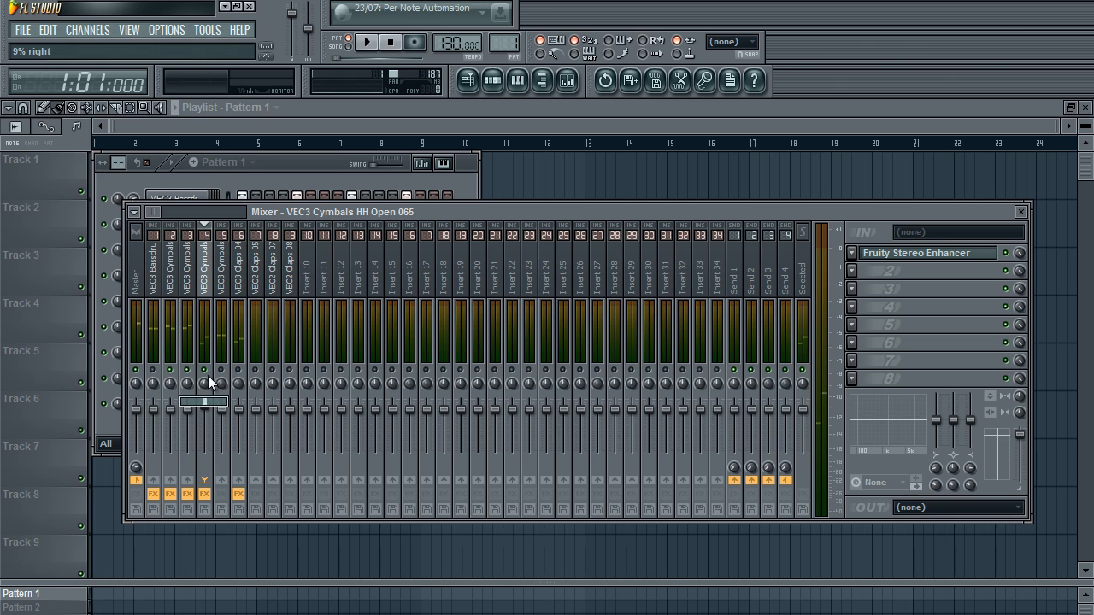
key("space")
mouse_move(204, 381)
left_mouse_down()
mouse_move(212, 430)
mouse_move(220, 385)
left_mouse_up()
Load Fruity Stereo Enhancer into the first effect slot of the VEC3 Cymbals HH Open 067 track and stop playback
left_click(240, 261)
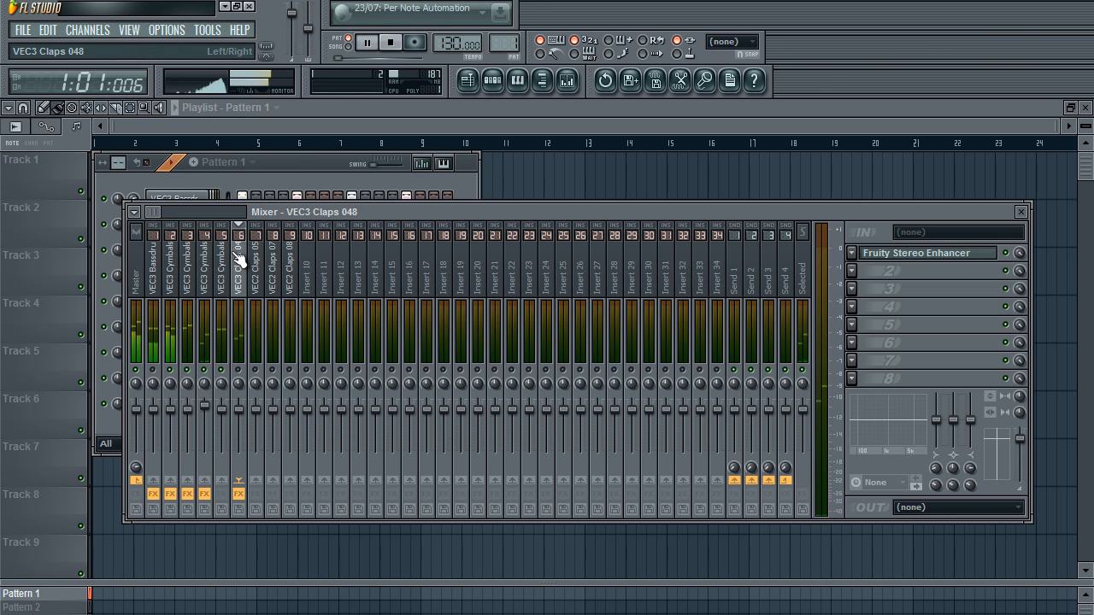
left_click(227, 261)
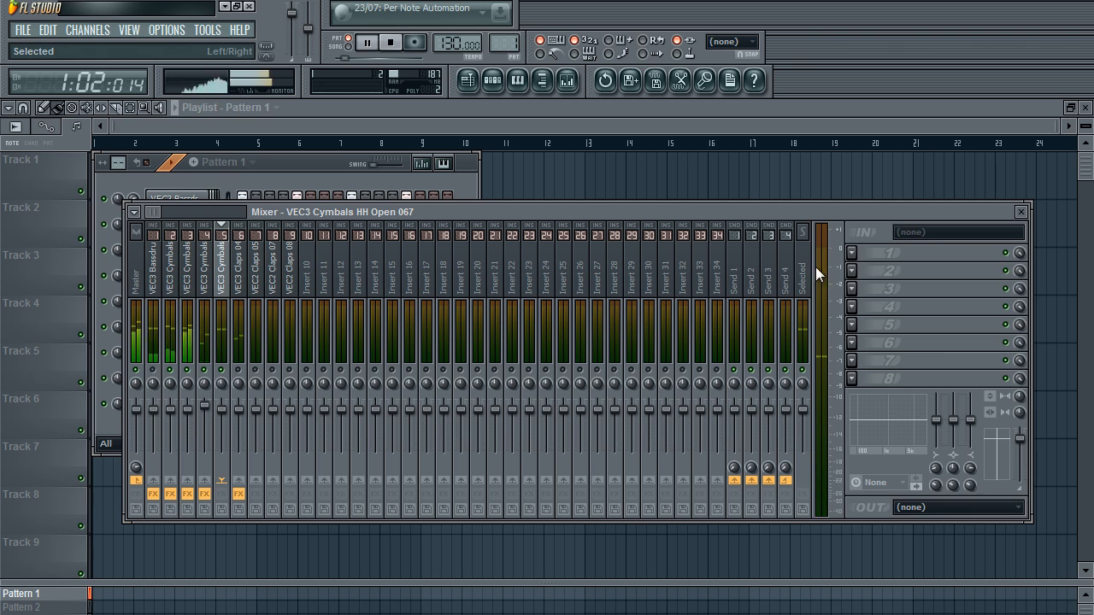
left_click(851, 253)
left_click(1006, 83)
key("space")
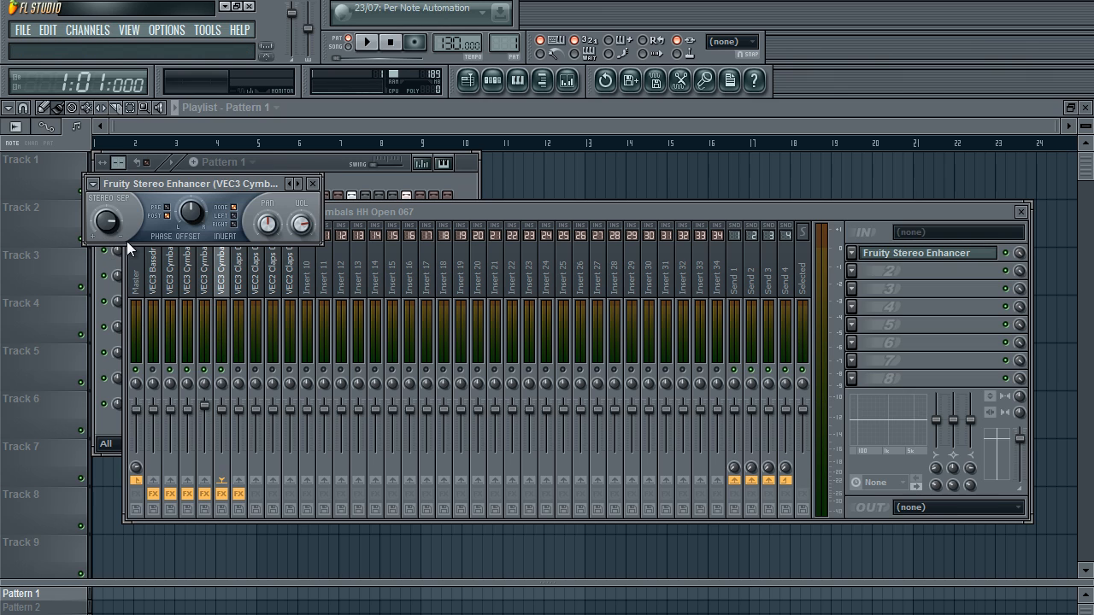
Adjust the stereo separation on the HH Open 067 enhancer and play the pattern to hear it
left_click_drag(118, 238, 100, 260)
key("space")
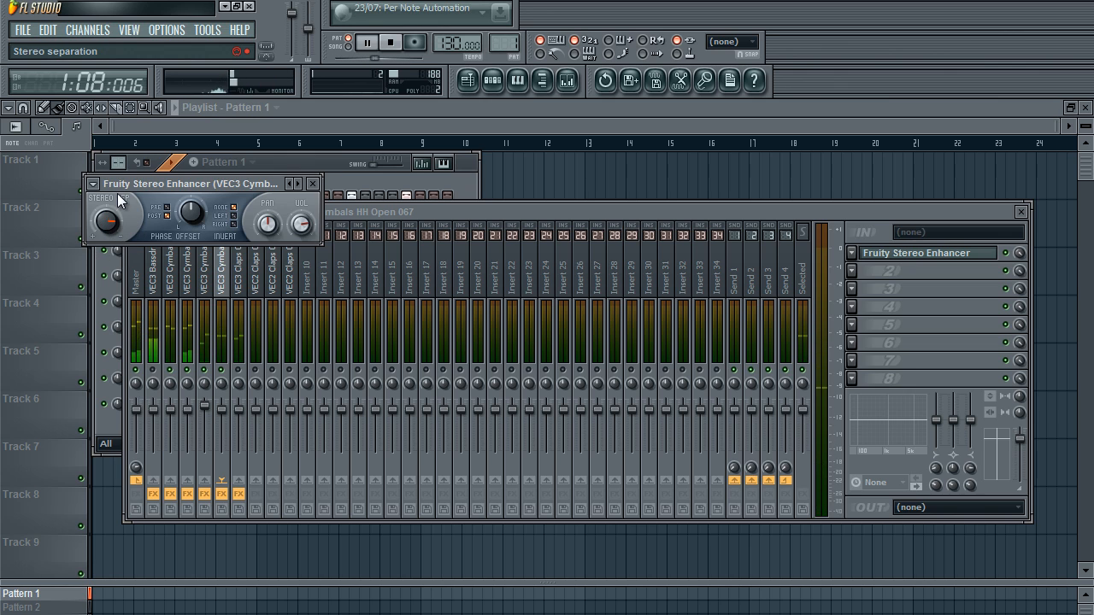
key("space")
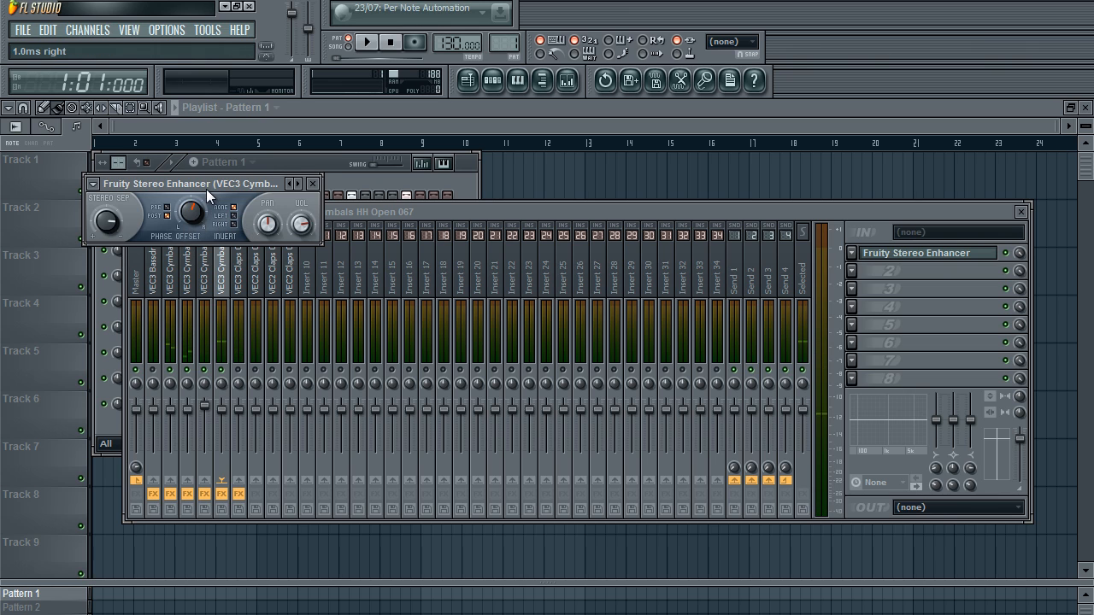
Audition different phase offsets on the HH Open 067 enhancer during playback, from 5.2 ms left to 6.9 ms right
left_click_drag(206, 189, 163, 245)
key("space")
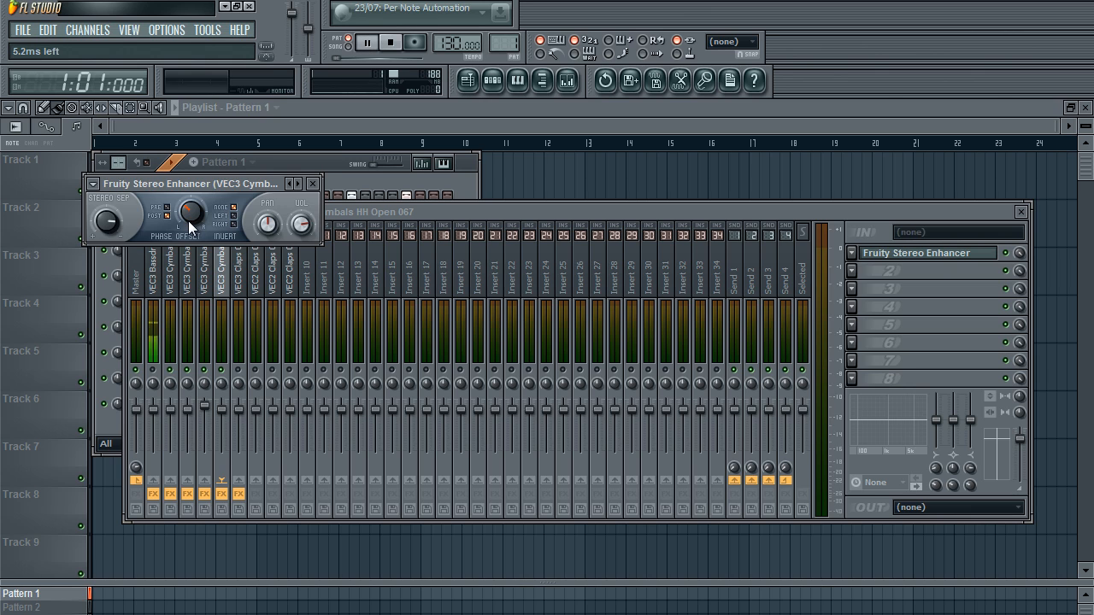
mouse_move(187, 222)
left_mouse_down()
mouse_move(206, 150)
mouse_move(189, 223)
mouse_move(212, 186)
mouse_move(189, 222)
left_mouse_up()
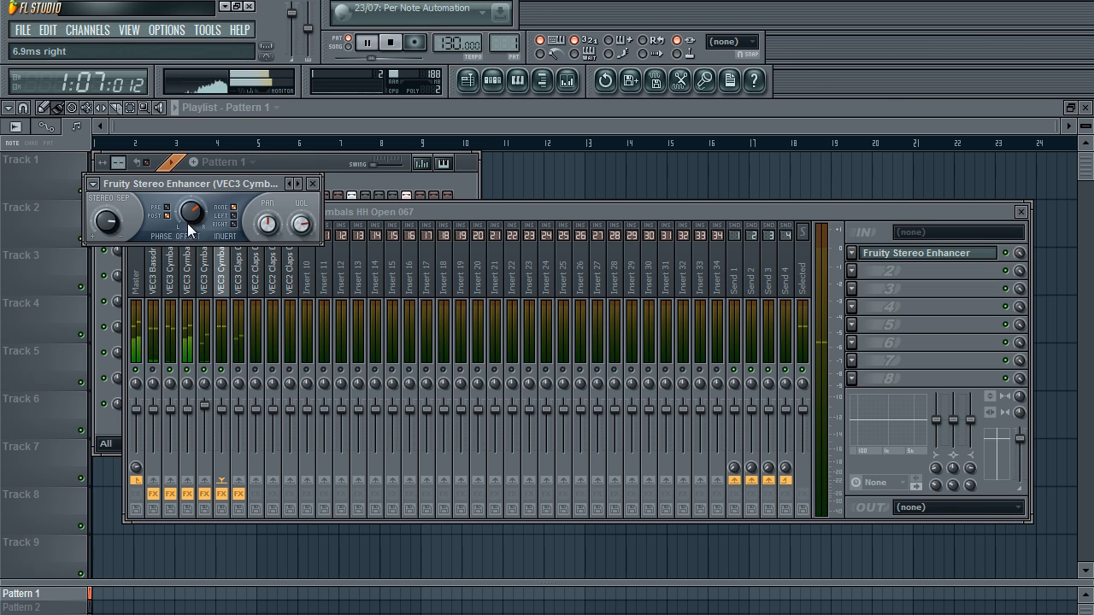
Reset the HH Open 067 enhancer's phase offset, invert the left channel and set the offset to 0.5 ms right
right_click(189, 221)
left_click(210, 226)
left_click(235, 216)
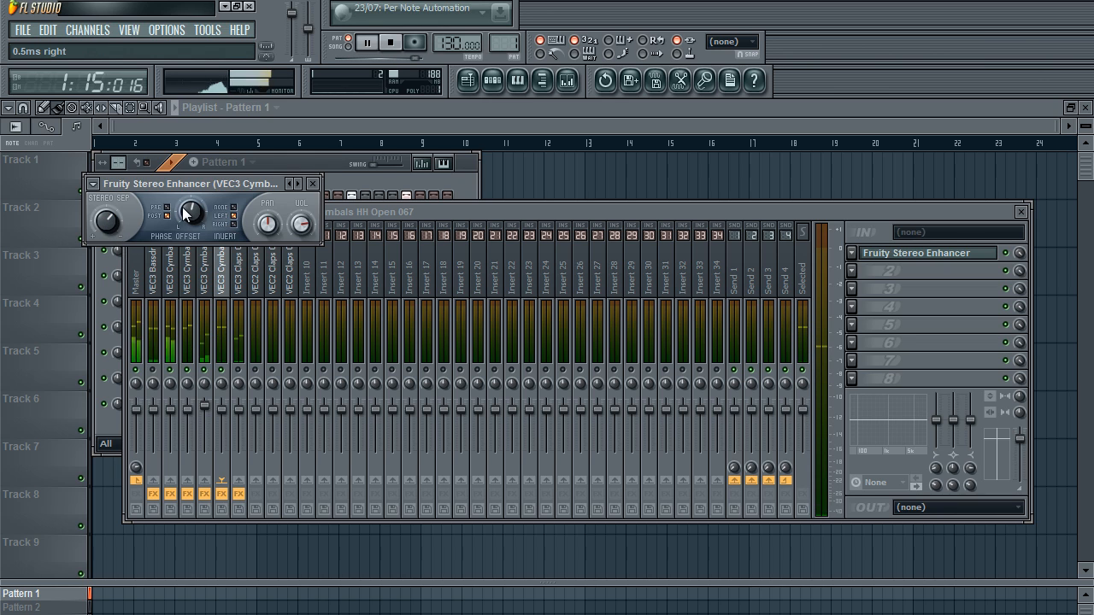
left_click_drag(192, 198, 176, 213)
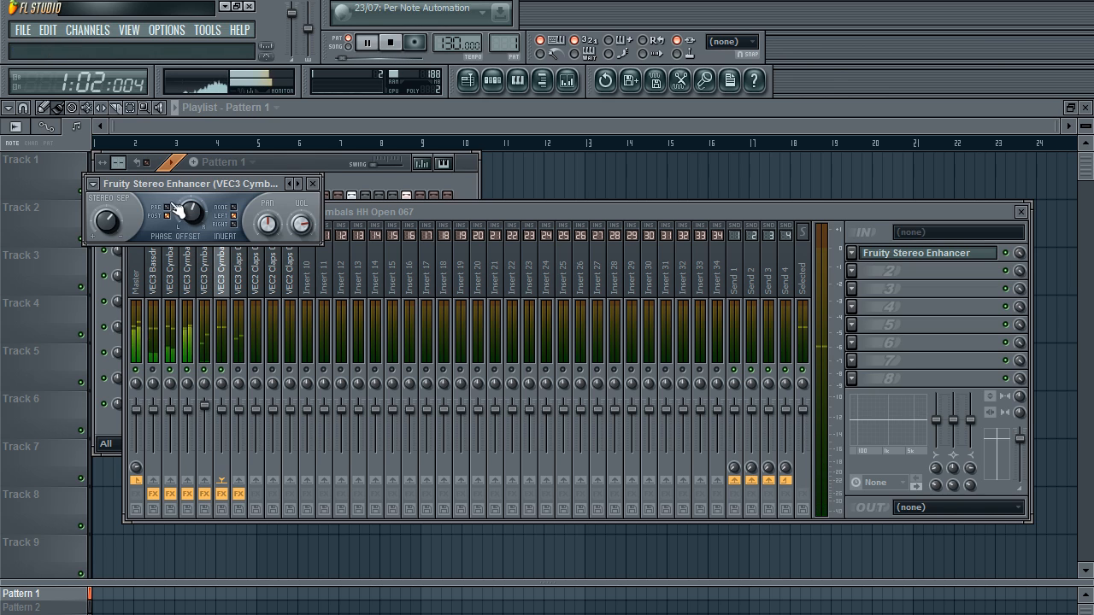
Switch the HH Open 067 enhancer's phase offset to pre and reset its stereo separation and phase offset with playback stopped
left_click(168, 207)
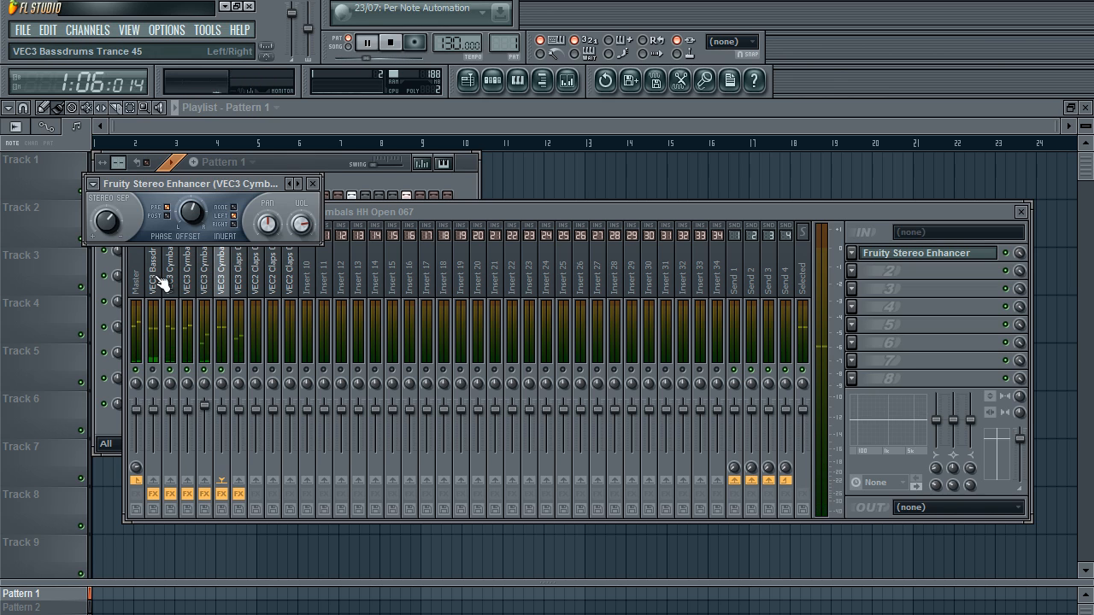
key("space")
right_click(94, 224)
left_click(108, 228)
right_click(181, 212)
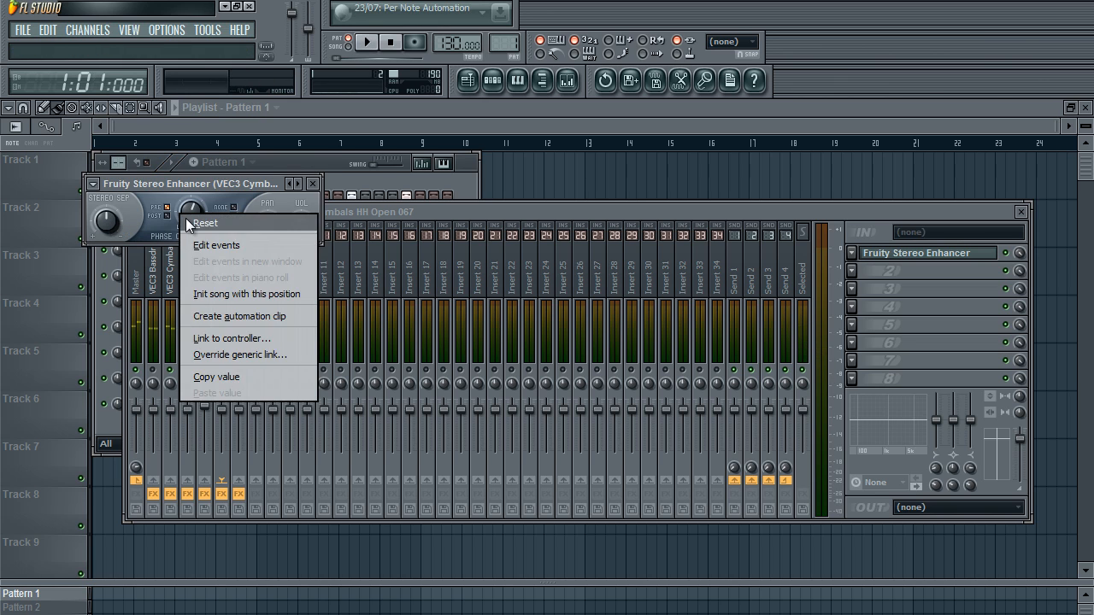
left_click(193, 223)
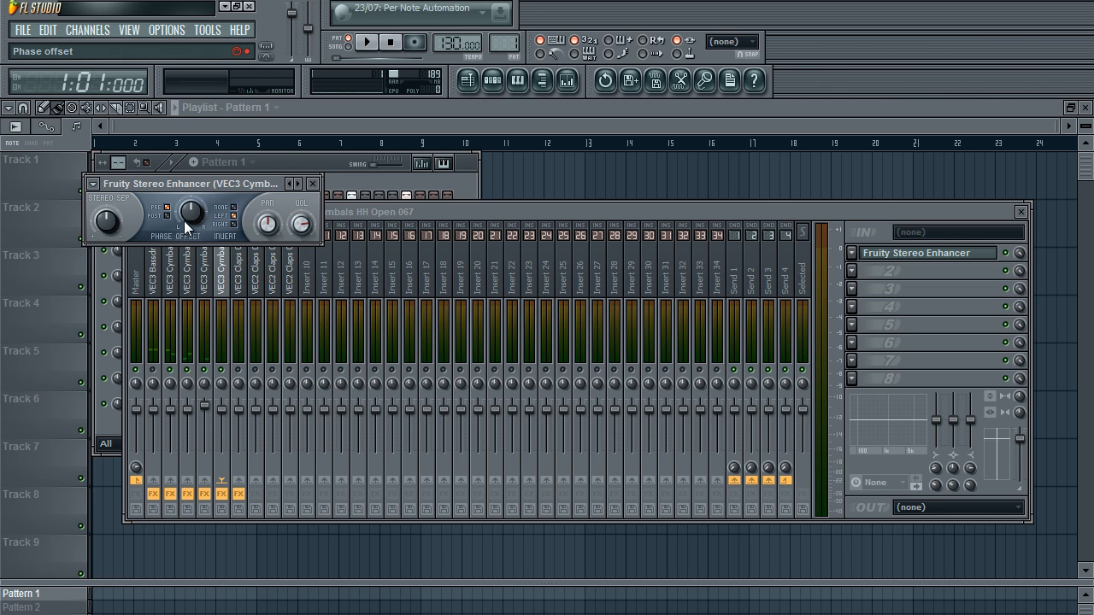
Play the pattern, lower the VEC3 Cymbals HH Open 067 mixer track's volume slightly and stop playback
key("space")
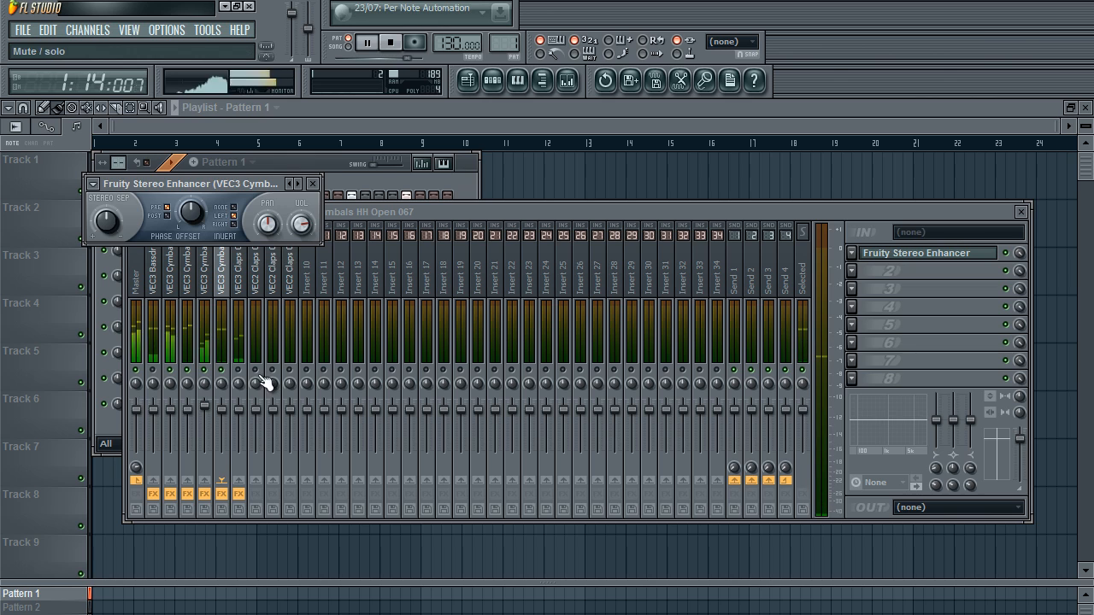
left_click(220, 373)
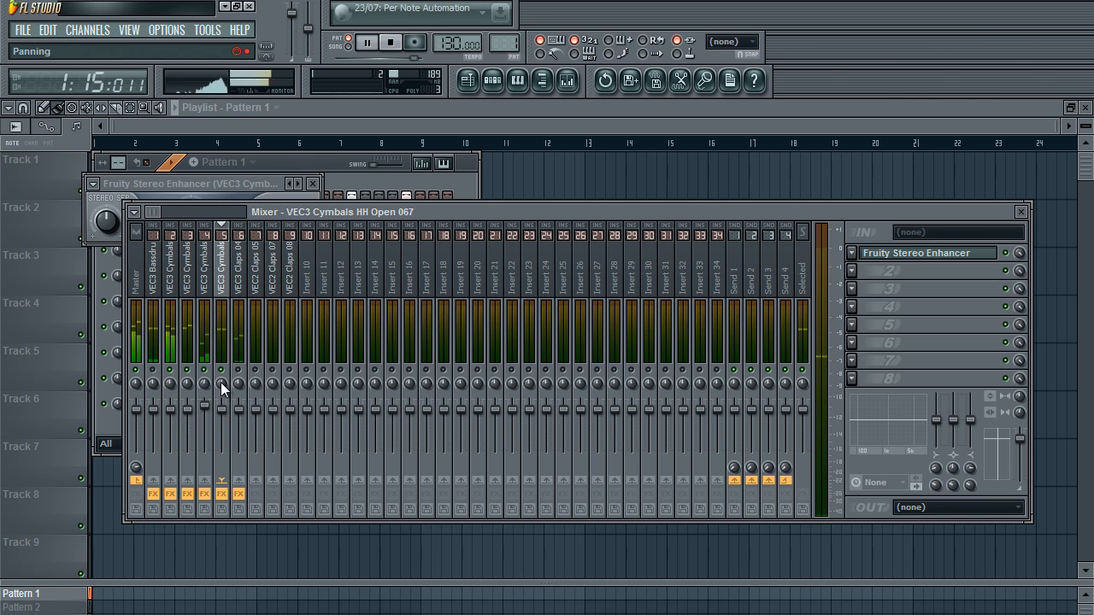
mouse_move(220, 389)
left_mouse_down()
mouse_move(213, 402)
mouse_move(219, 377)
mouse_move(220, 391)
left_mouse_up()
key("space")
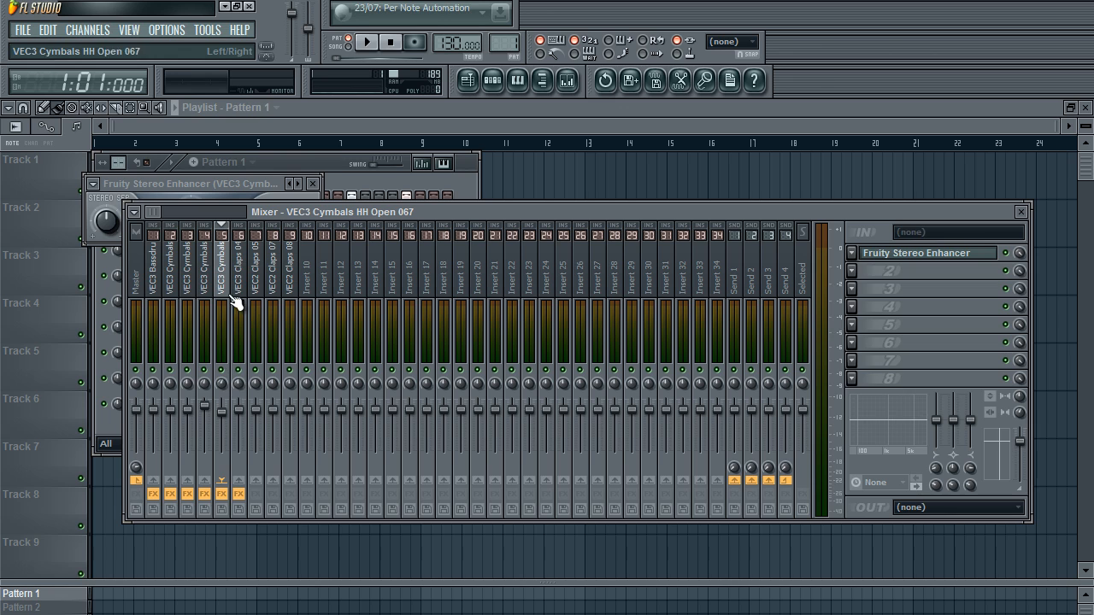
Reposition the mixer window beside the step sequencer, play the pattern and bring the mixer back to the front
mouse_move(236, 286)
left_mouse_down()
mouse_move(163, 274)
mouse_move(239, 274)
left_mouse_up()
left_click(323, 173)
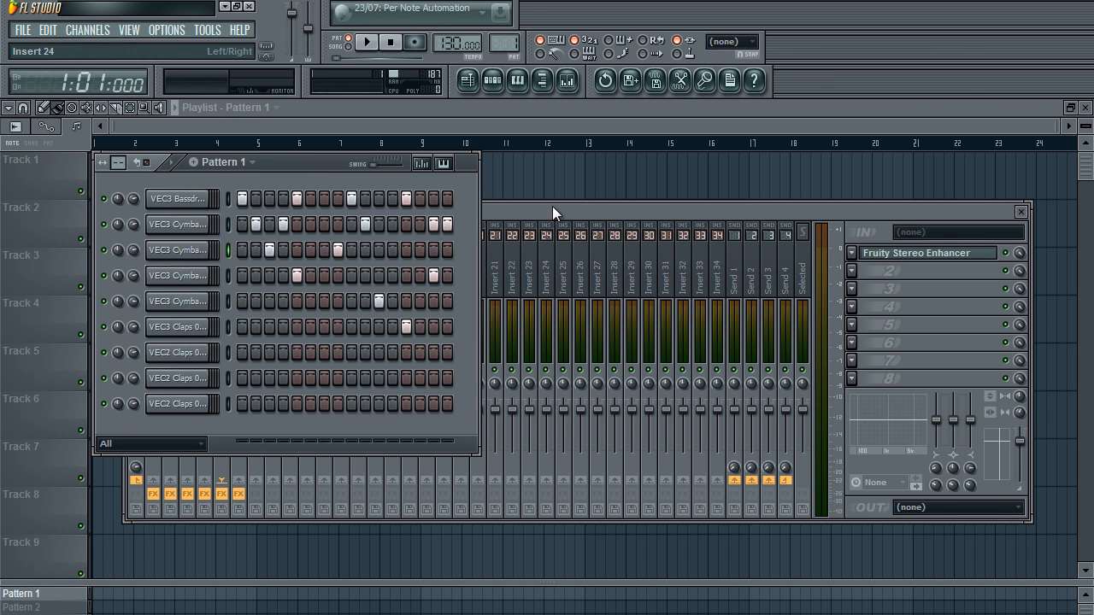
left_click_drag(552, 206, 595, 164)
left_click(138, 176)
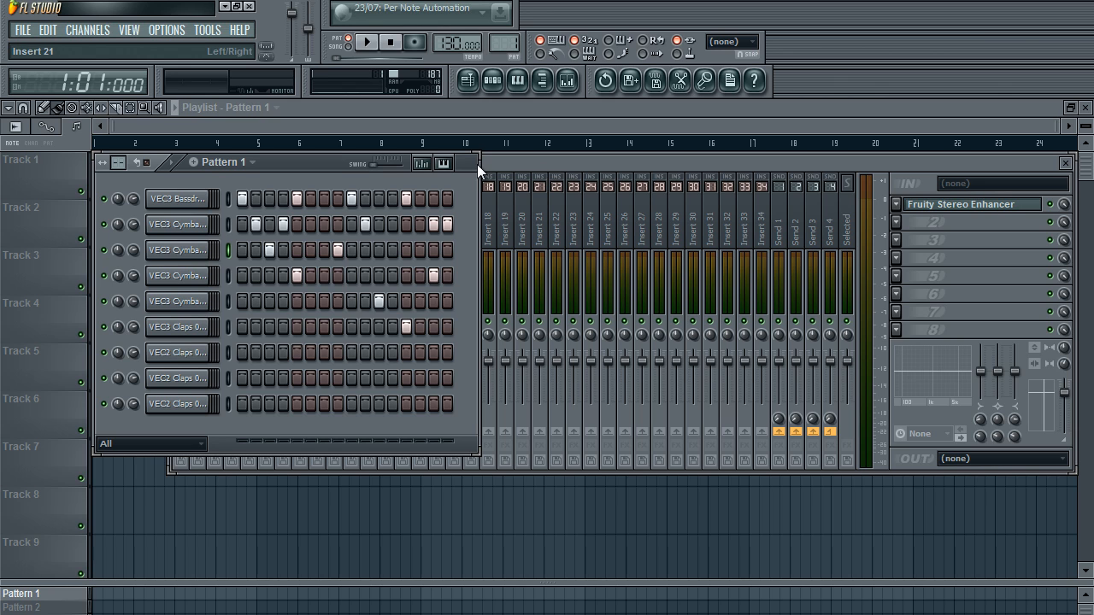
key("space")
left_click(516, 164)
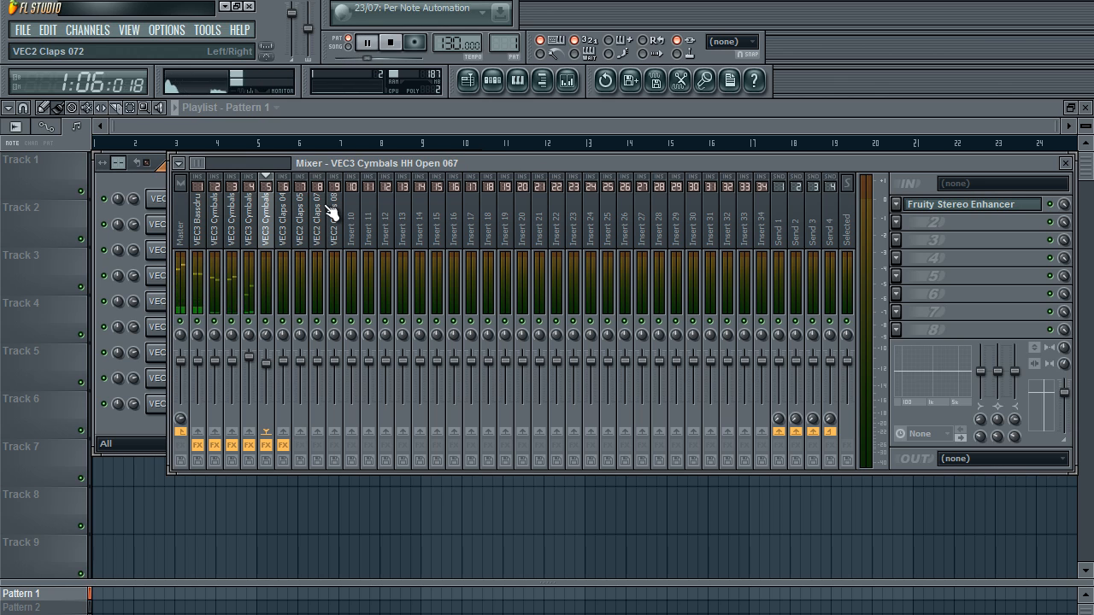
Raise the VEC3 Claps 048 track's volume slightly and load Fruity Parametric EQ 2 into its second effect slot
left_click(284, 245)
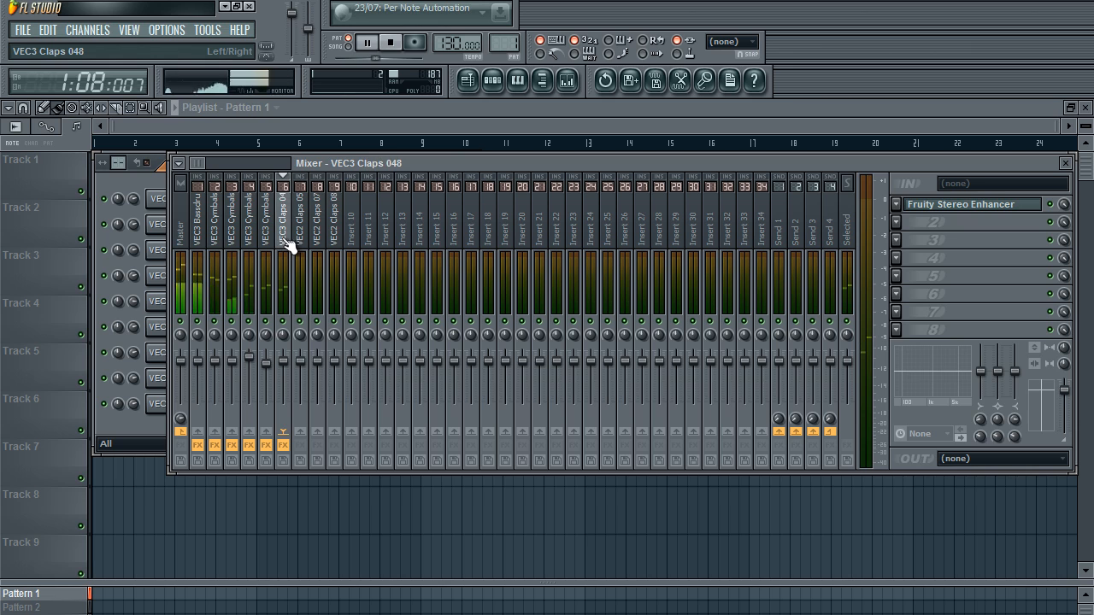
mouse_move(285, 364)
left_mouse_down()
mouse_move(294, 359)
mouse_move(285, 360)
left_mouse_up()
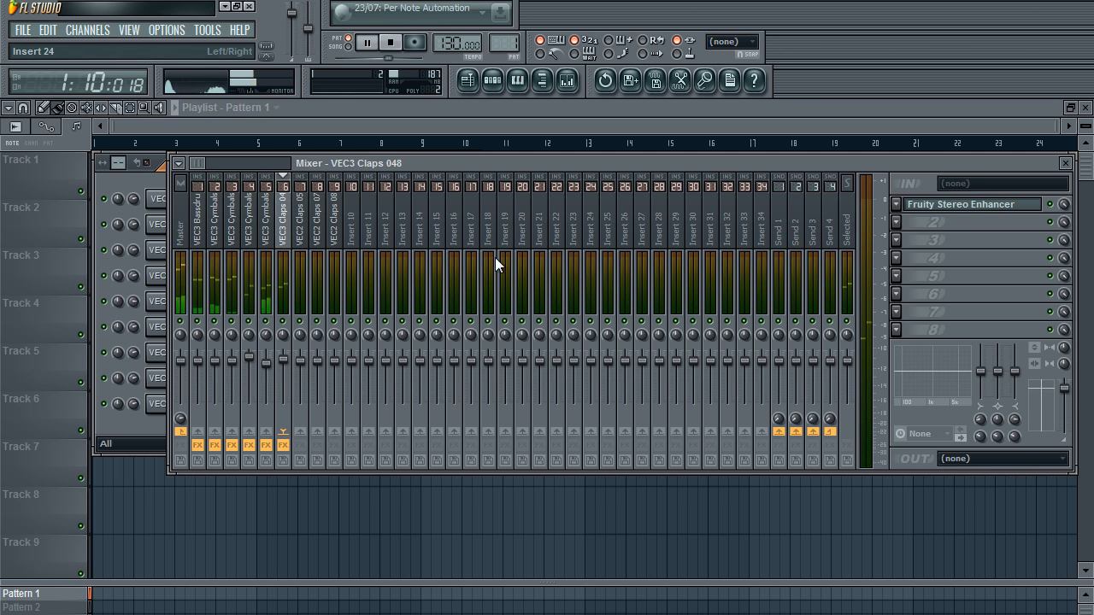
left_click(939, 286)
left_click(893, 614)
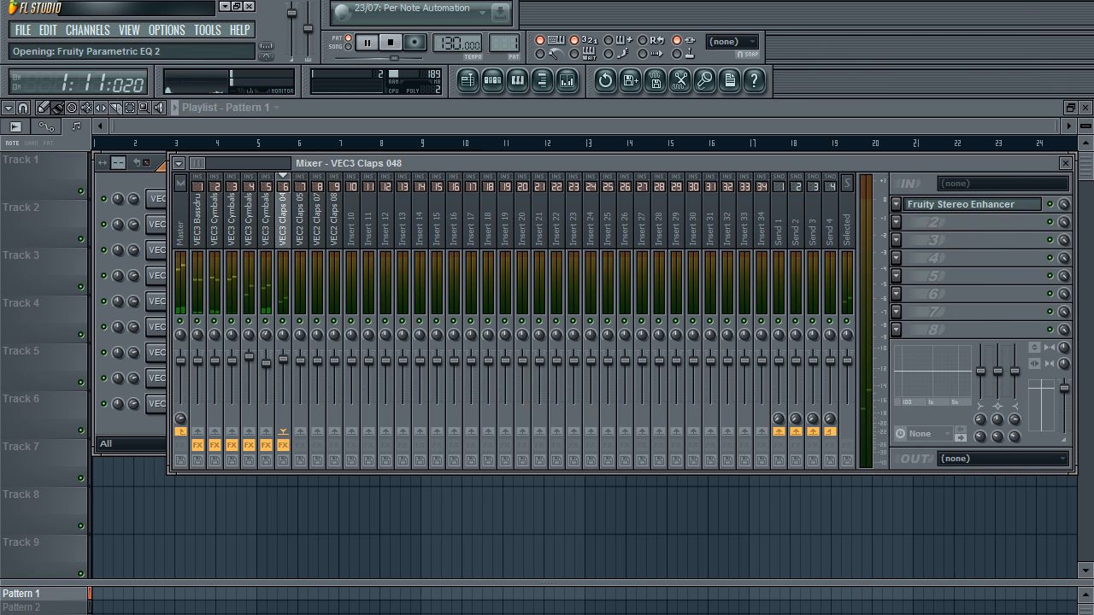
Equalize the claps with a high pass on band 1, boosts on bands 4, 5 and 7, and a 1.3 dB cut at 3499 Hz
left_click_drag(705, 222, 705, 227)
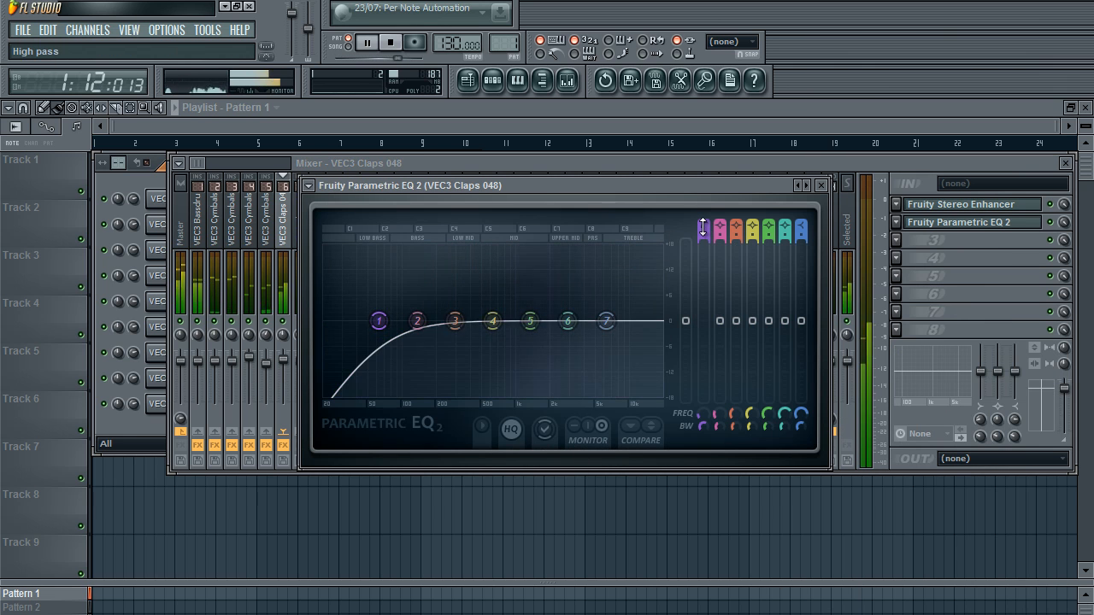
left_click_drag(381, 321, 533, 292)
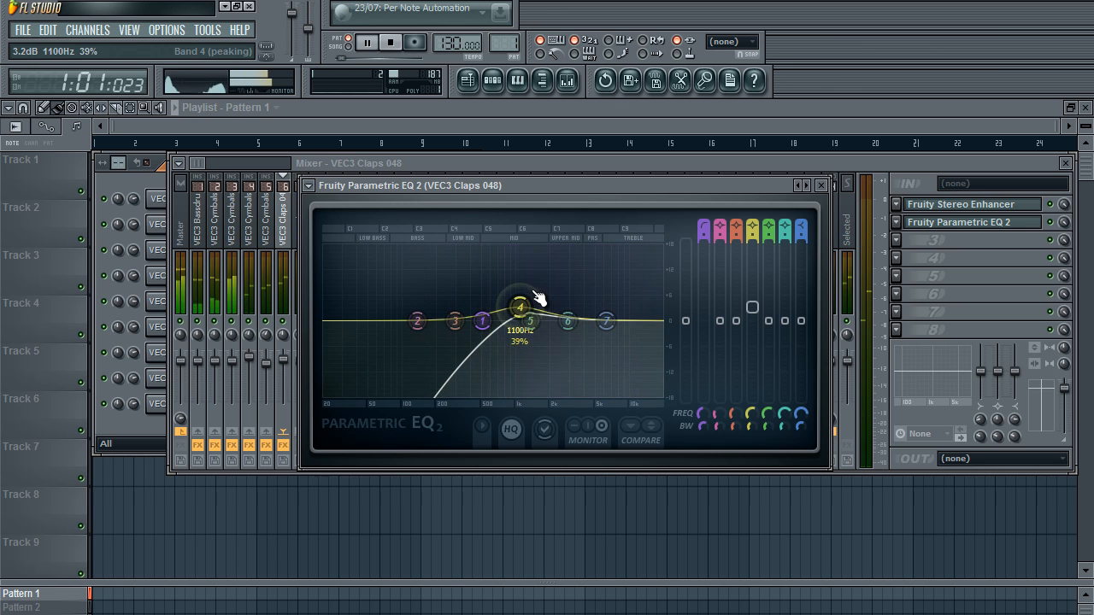
left_click_drag(487, 323, 622, 314)
scroll(520, 309, "down", 3)
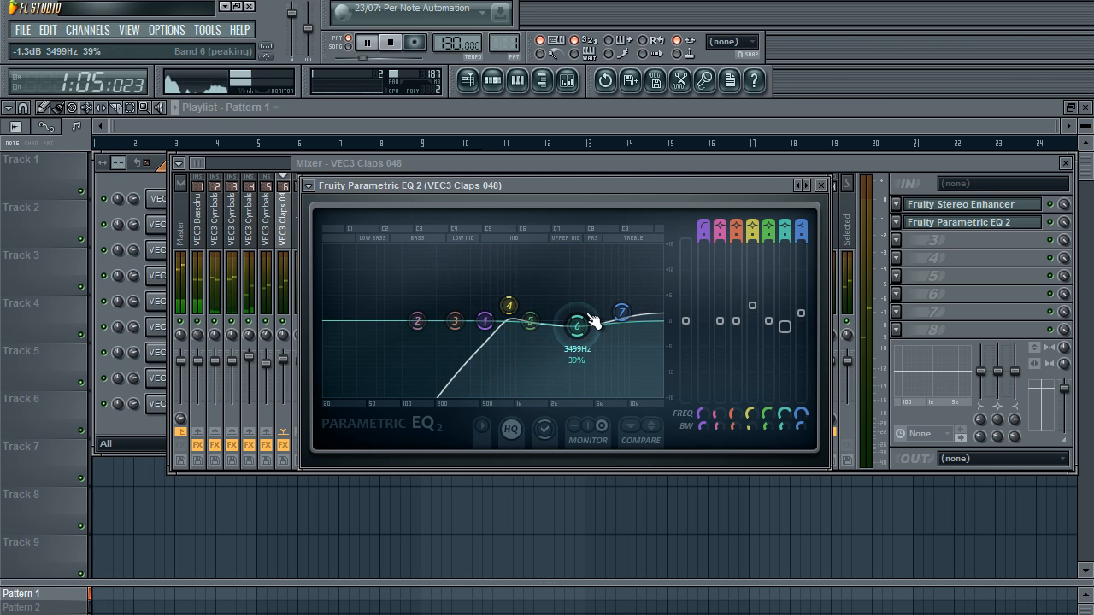
left_click_drag(540, 326, 480, 322)
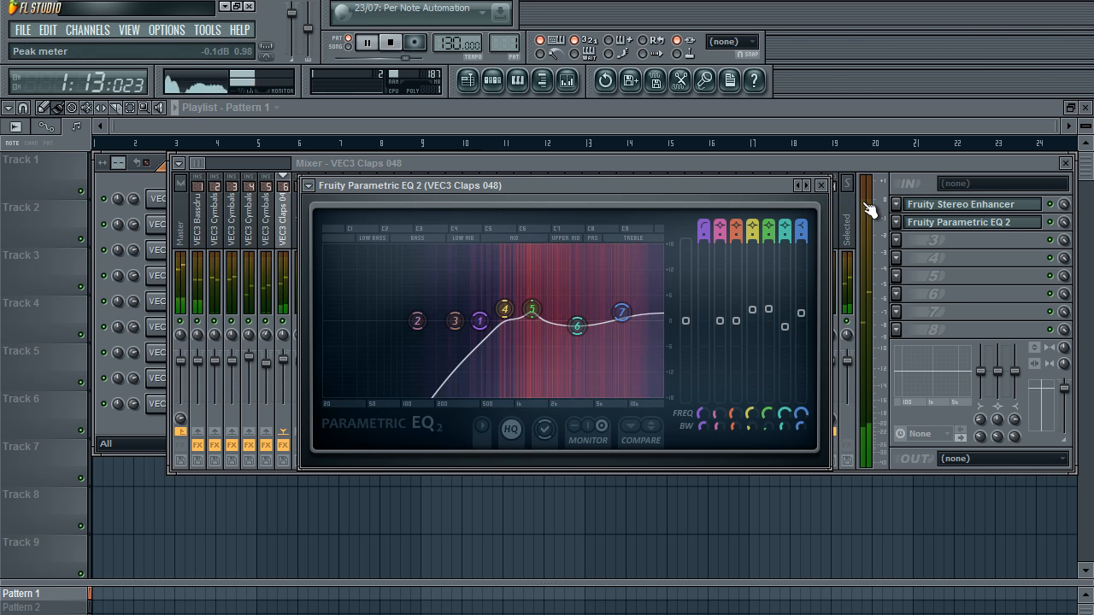
left_click(821, 185)
Return to the step sequencer, stop playback and add a Sylenth1 Dark Green channel
left_click(235, 227)
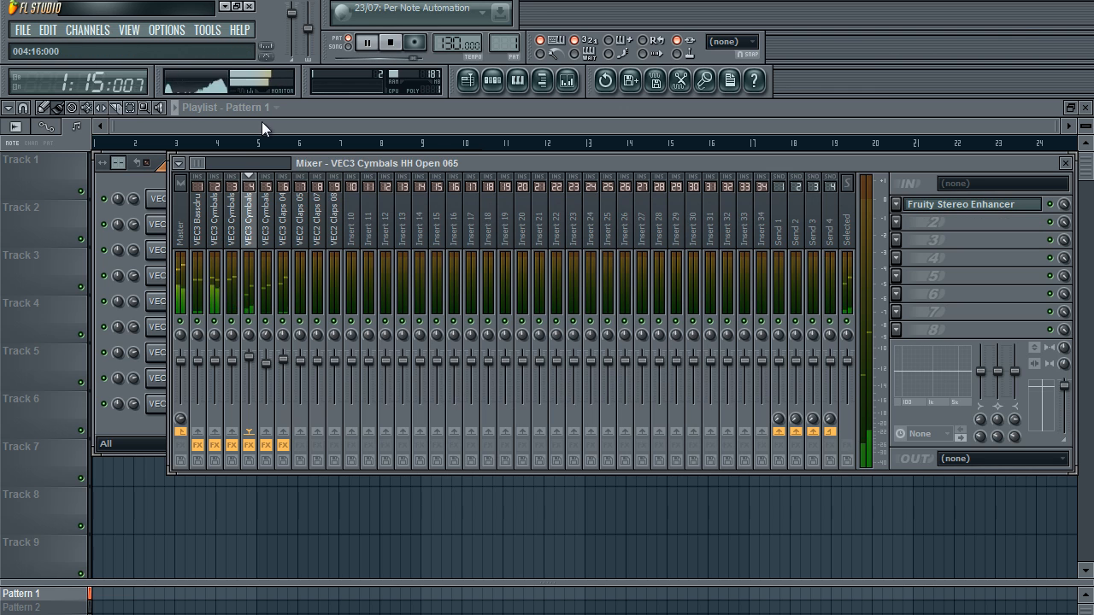
left_click(492, 80)
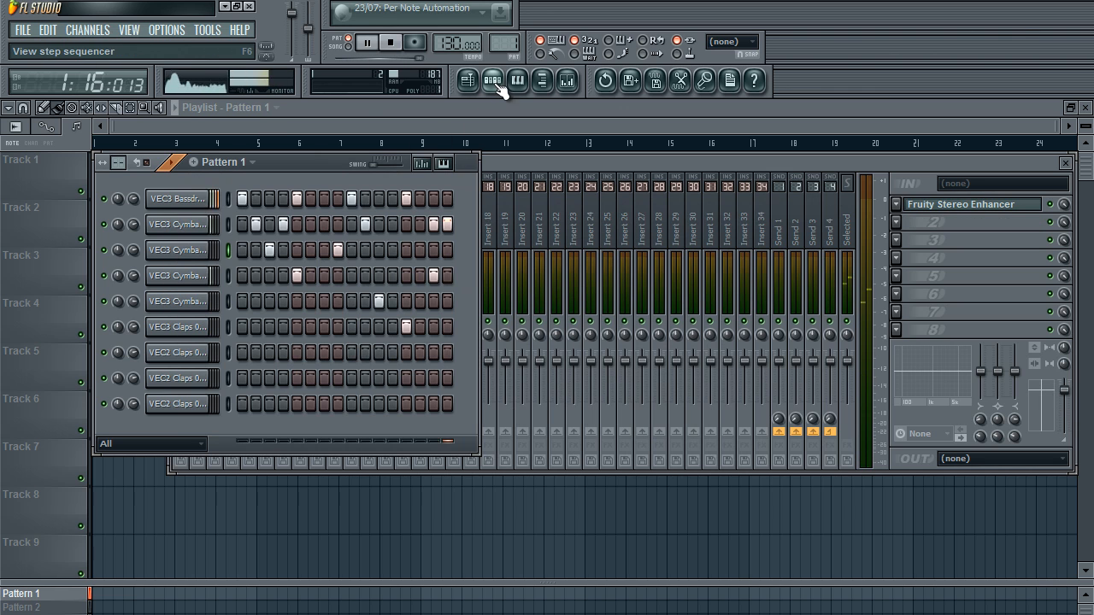
key("space")
left_click(87, 30)
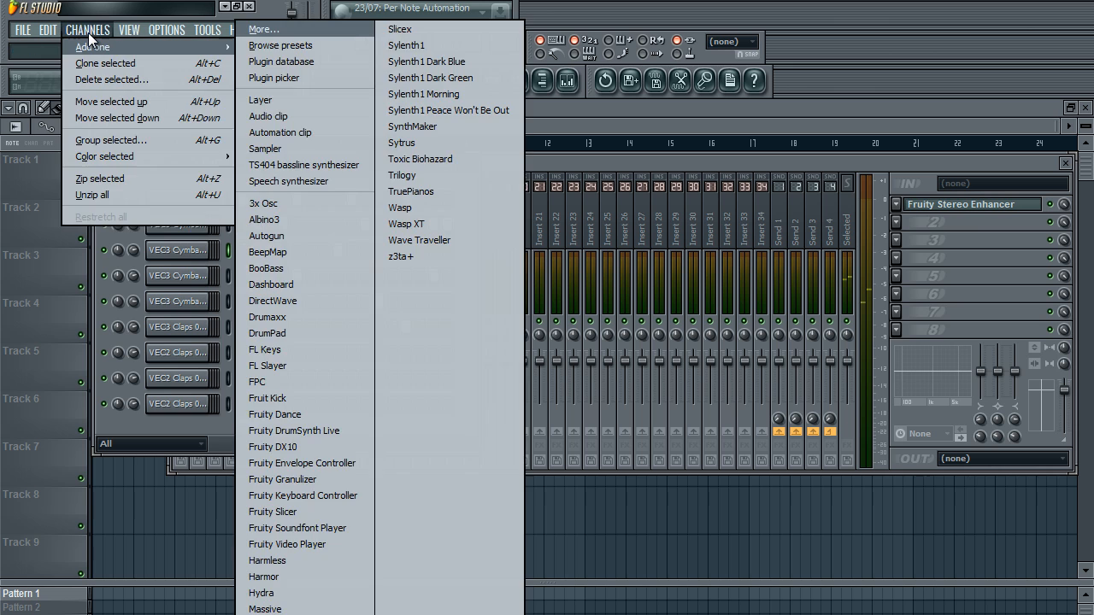
left_click(89, 32)
left_click(92, 33)
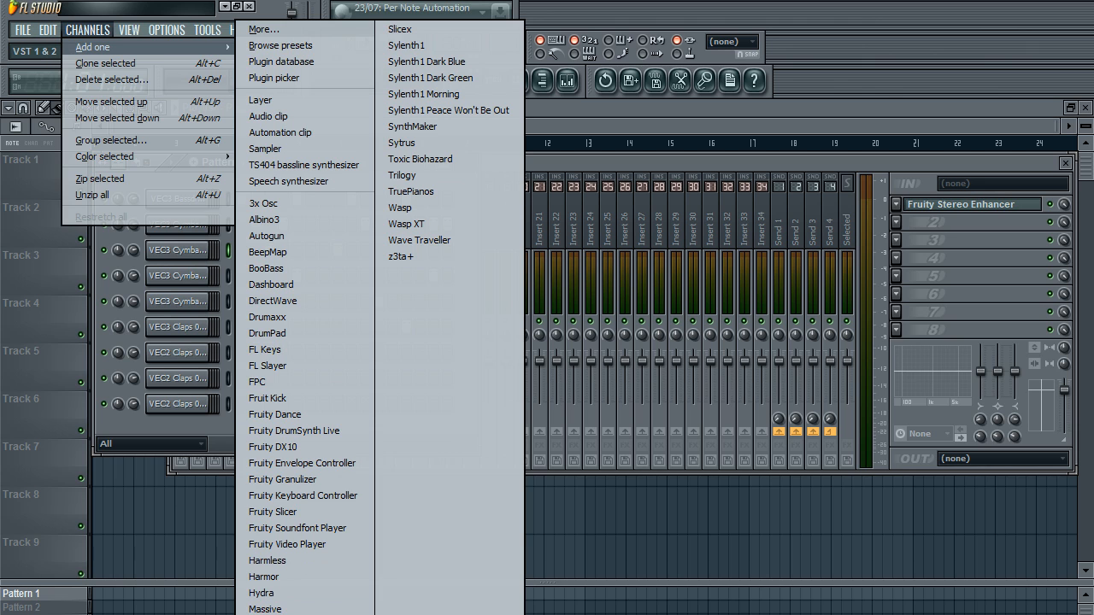
left_click(482, 78)
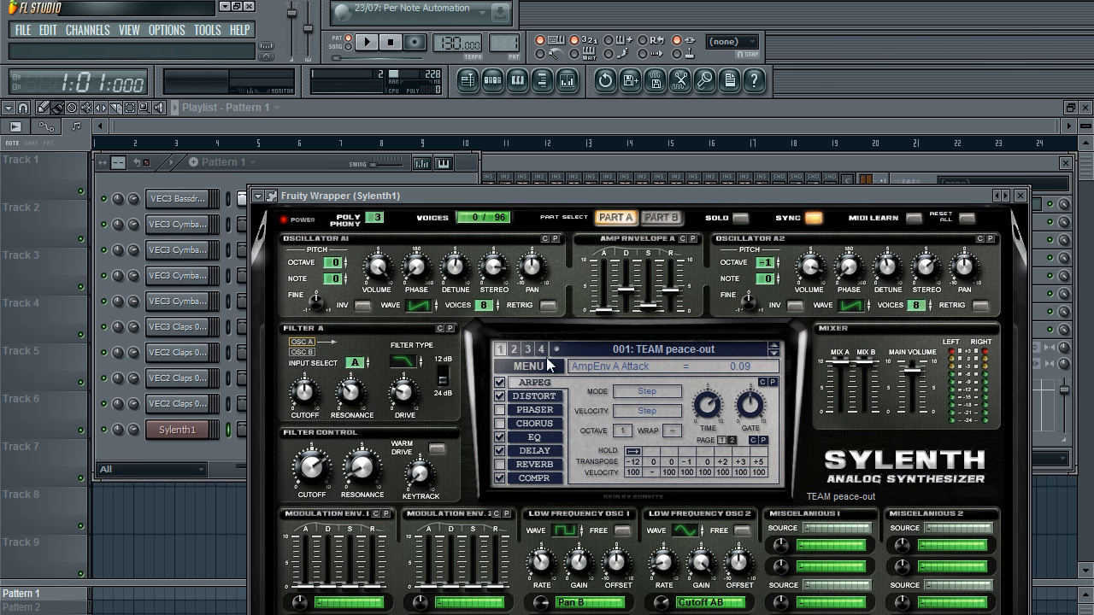
Initialise the Sylenth1 preset, close the channel settings and reposition the synth window
left_click(548, 364)
left_click(533, 505)
key("F9")
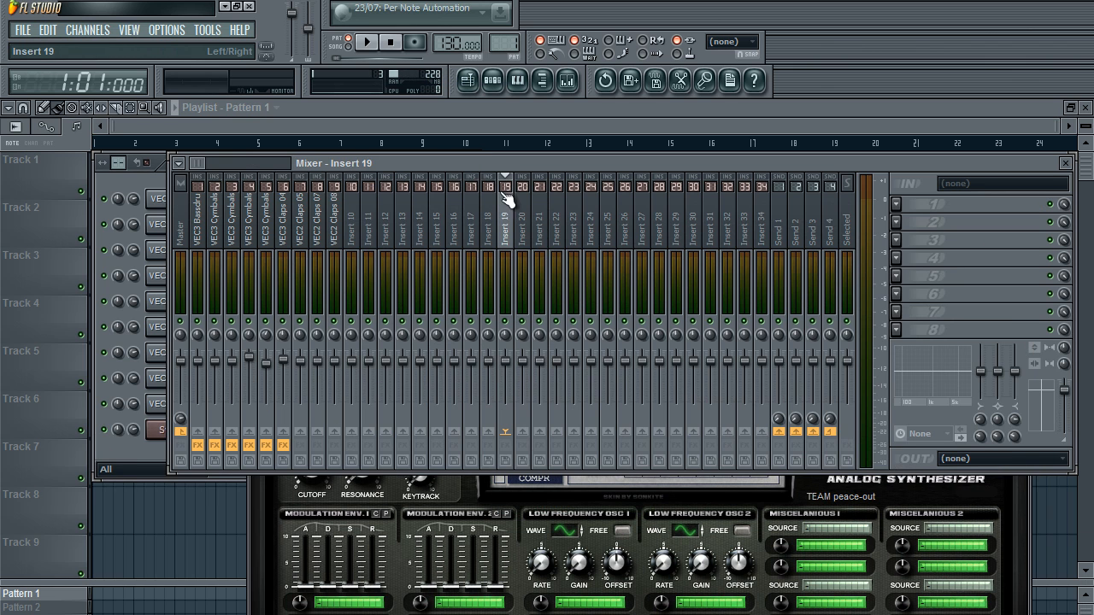
left_click(159, 431)
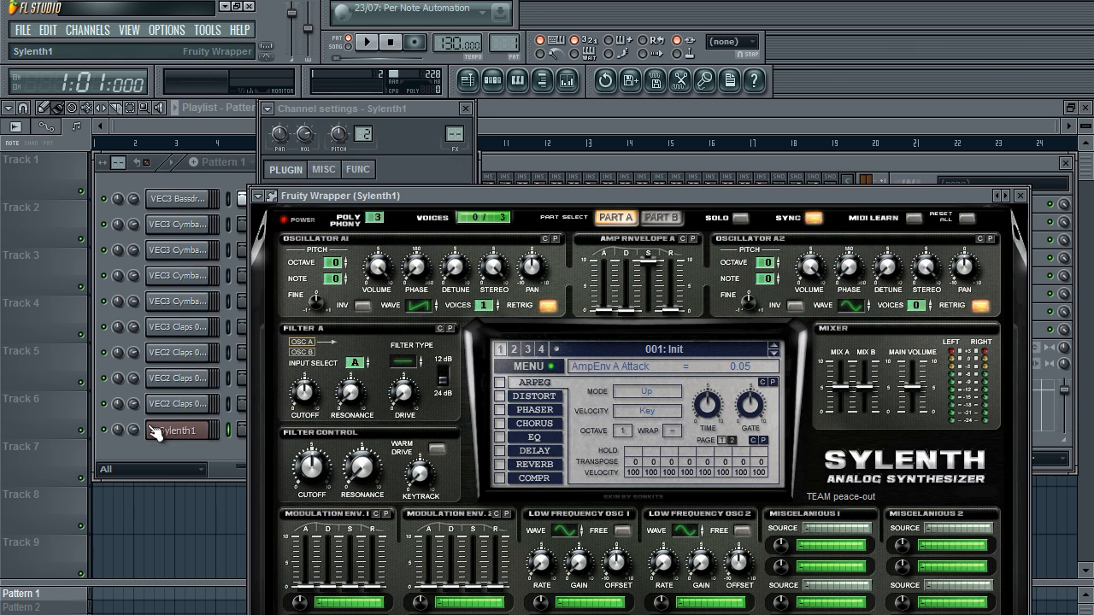
left_click(470, 113)
left_click_drag(460, 192, 366, 114)
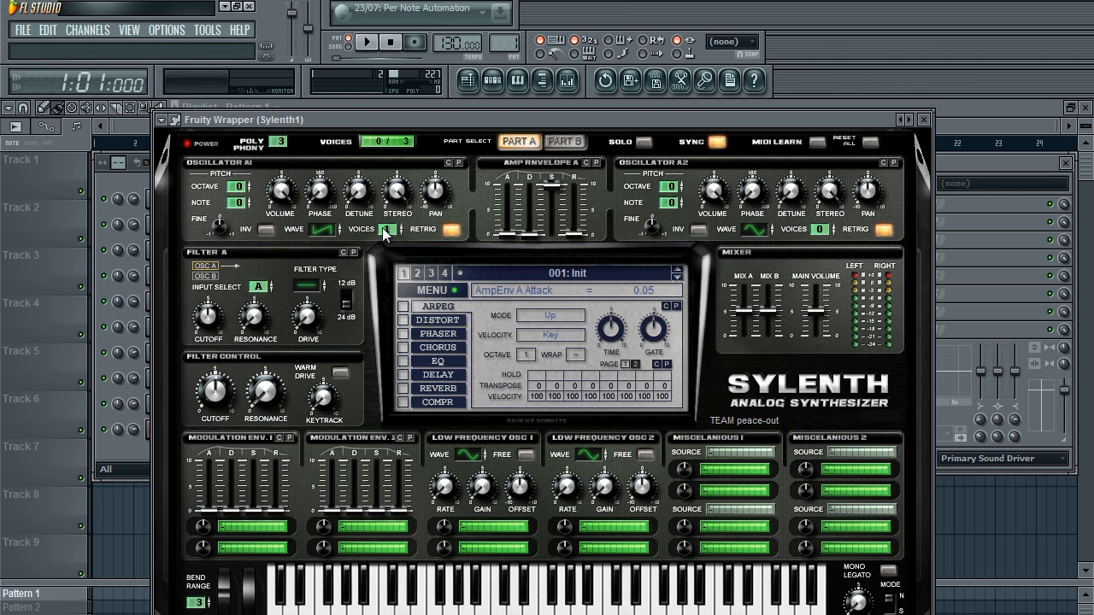
Set Oscillator A1 to 8 voices and Oscillator A2 to a sawtooth wave with 8 voices
left_click_drag(384, 234, 405, 216)
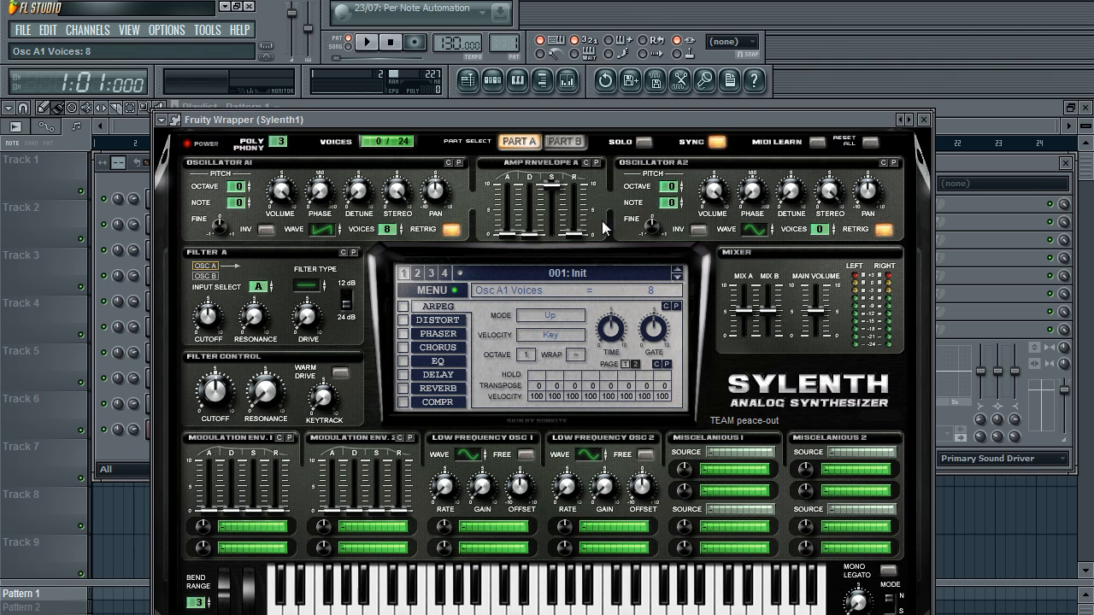
left_click(760, 228)
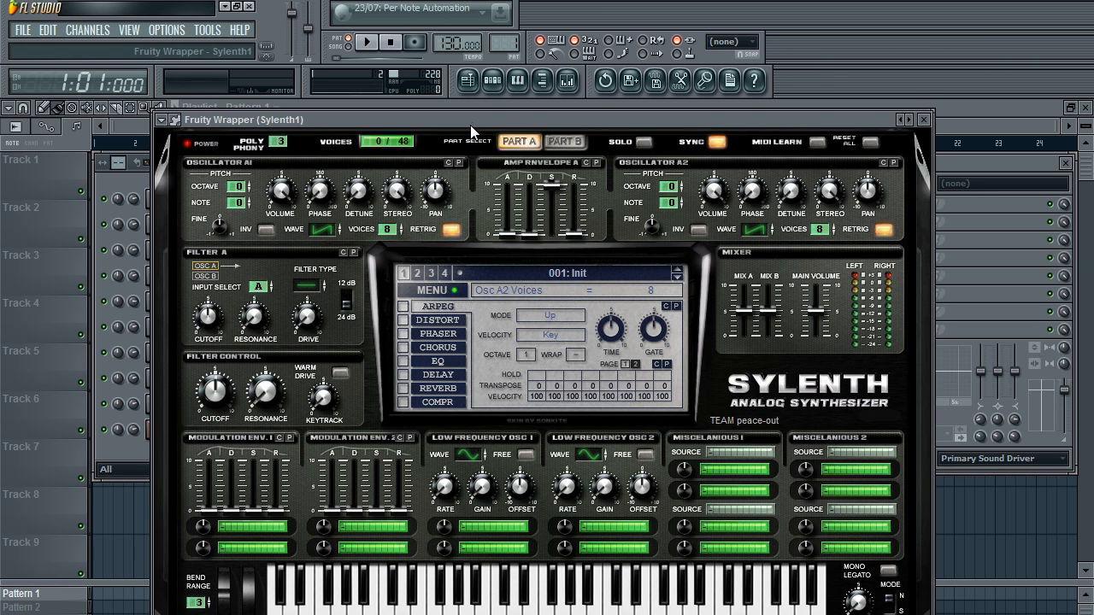
left_click_drag(470, 125, 453, 91)
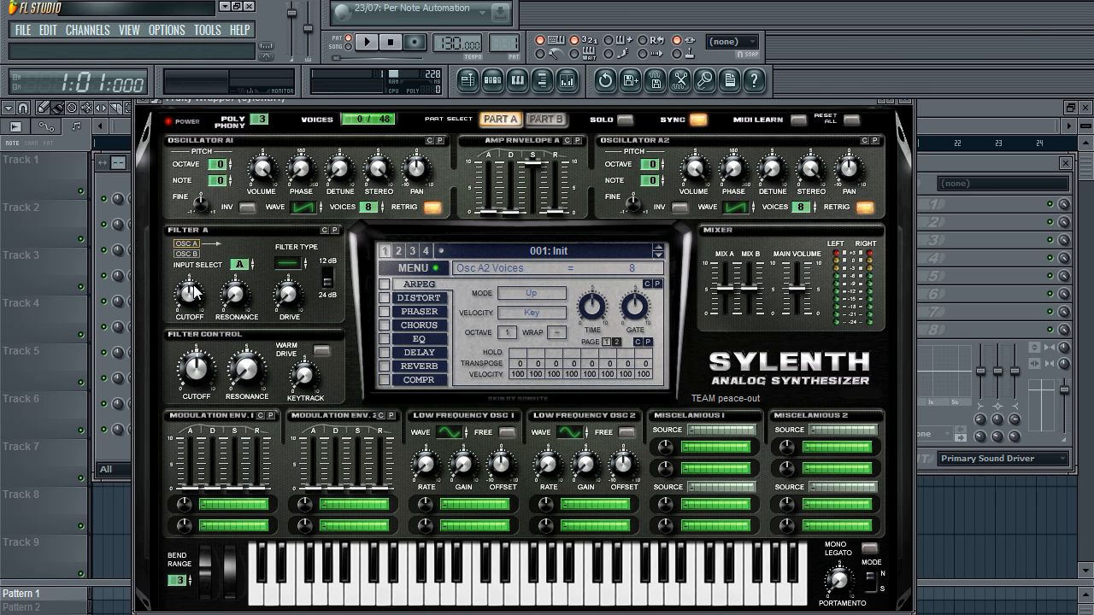
Set Filter A to the Lowpass type with its cutoff at 21341.28 Hz
left_click(293, 264)
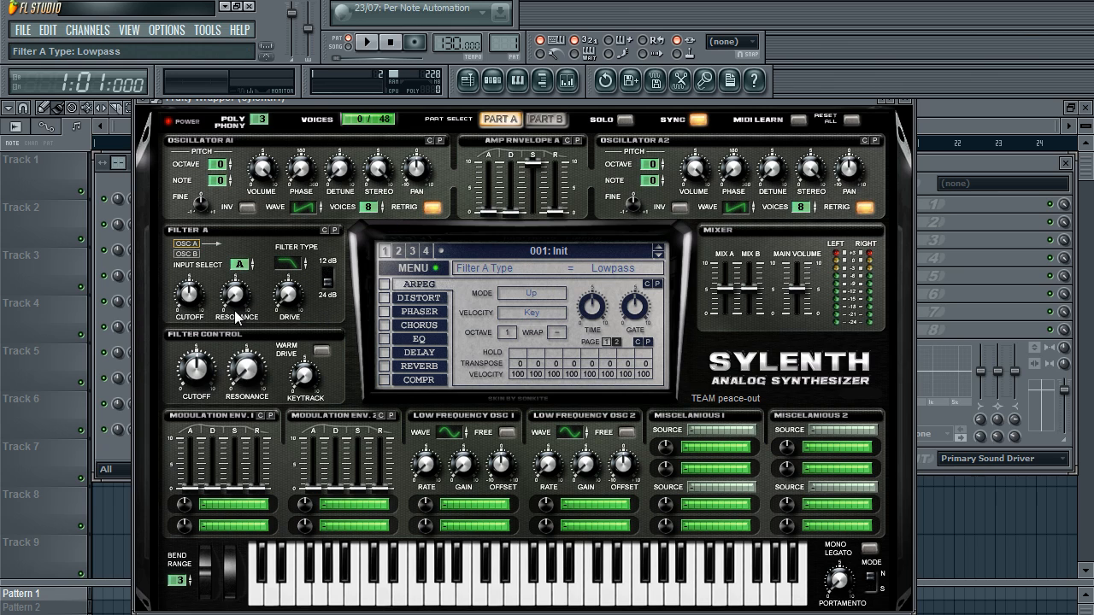
left_click_drag(193, 299, 227, 230)
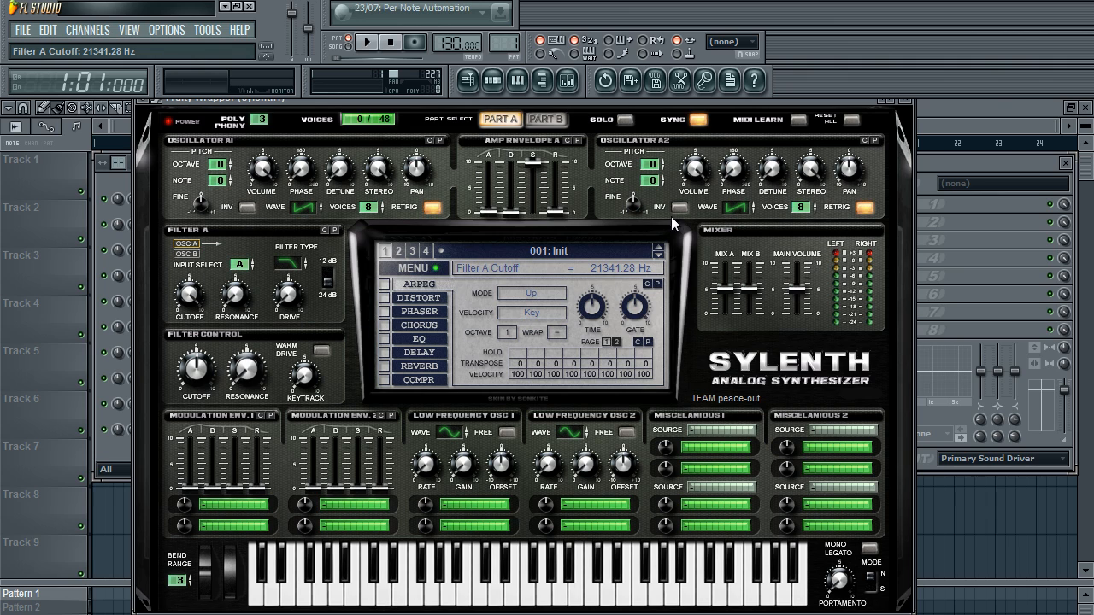
Audition Oscillator A2 phase positions with test notes, invert the oscillator and set its phase to 51.43 deg
left_click_drag(734, 185, 749, 243)
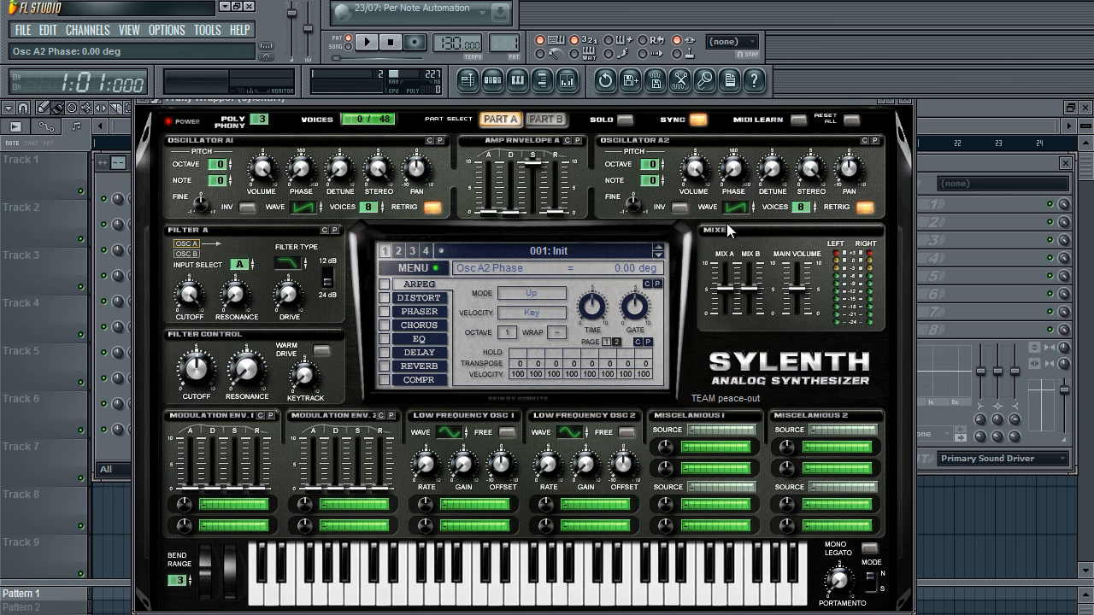
left_click_drag(726, 190, 783, 54)
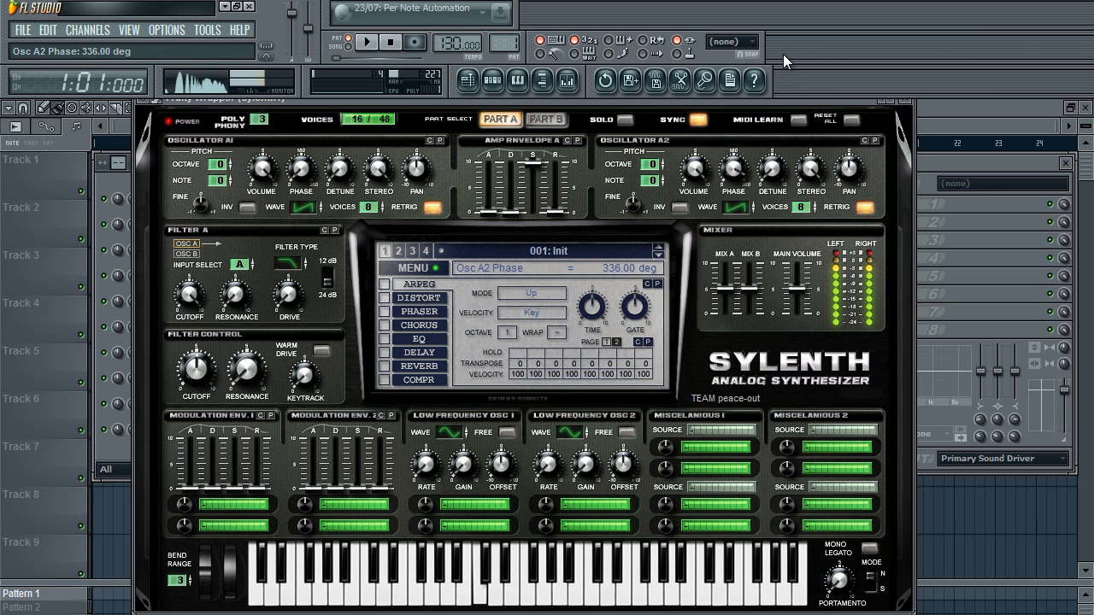
left_click(678, 208)
left_click_drag(745, 181, 708, 273)
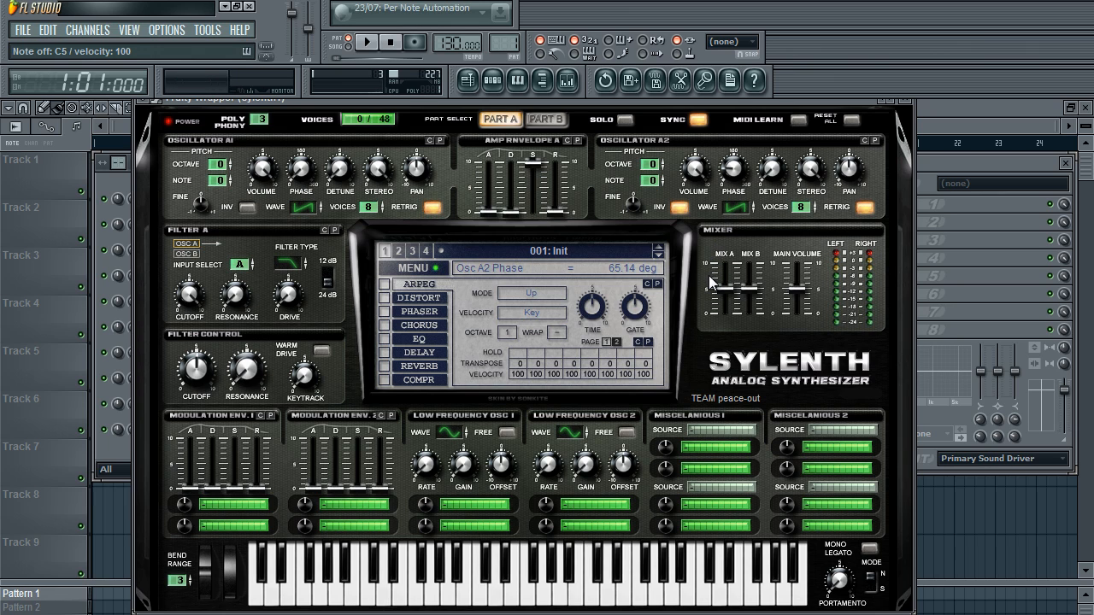
left_click_drag(709, 275, 708, 282)
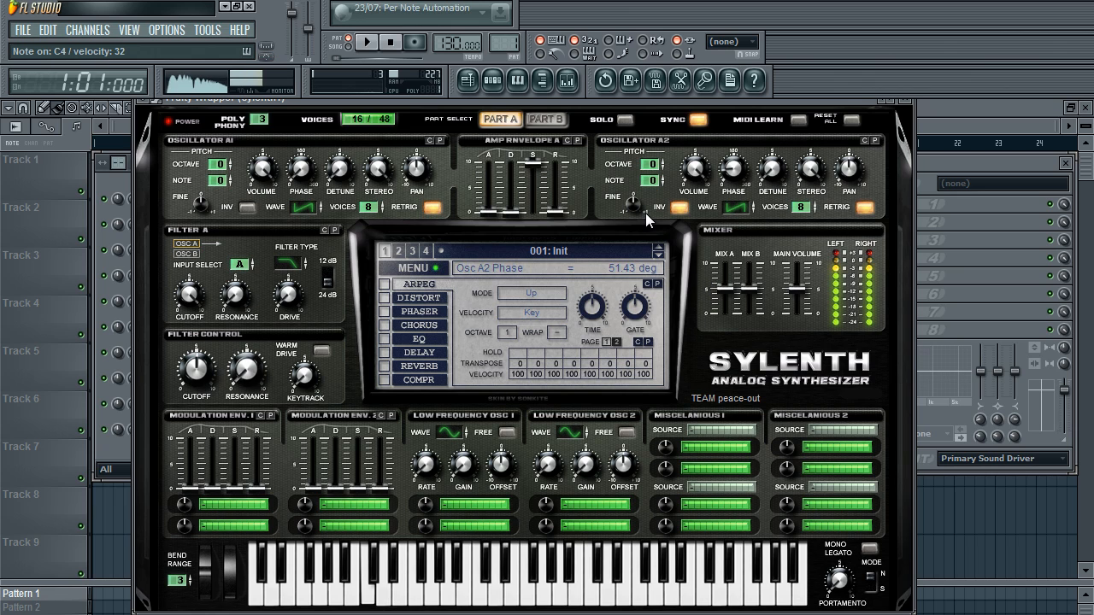
Try a fine pitch adjustment on Oscillator A2 and set its detune to 1.00 while playing test notes
mouse_move(637, 208)
left_mouse_down()
mouse_move(644, 197)
mouse_move(640, 211)
left_mouse_up()
left_click_drag(771, 177, 788, 149)
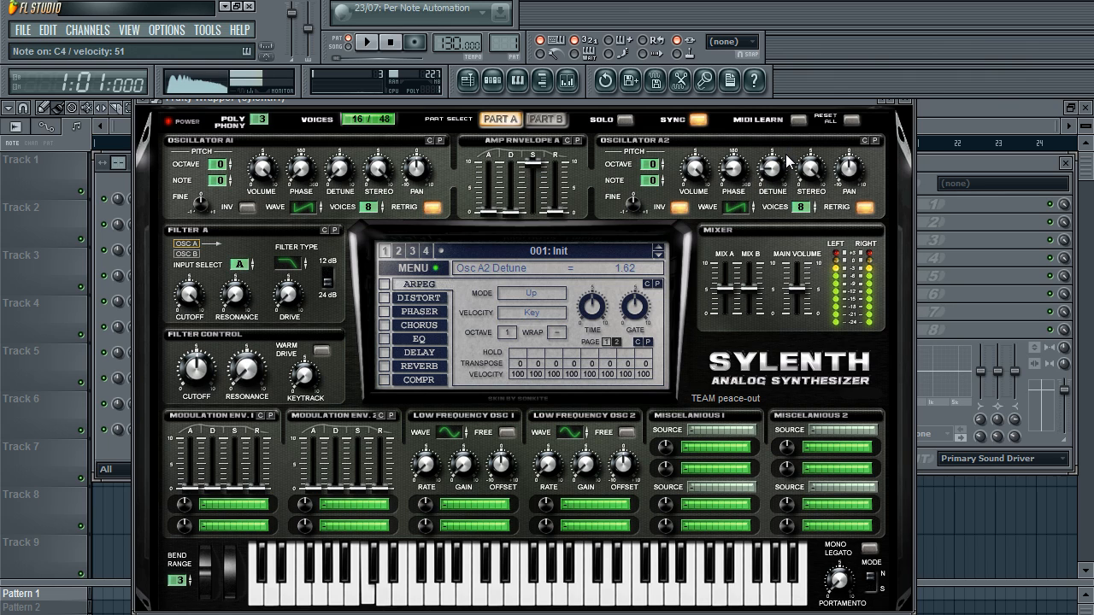
left_click_drag(788, 148, 786, 168)
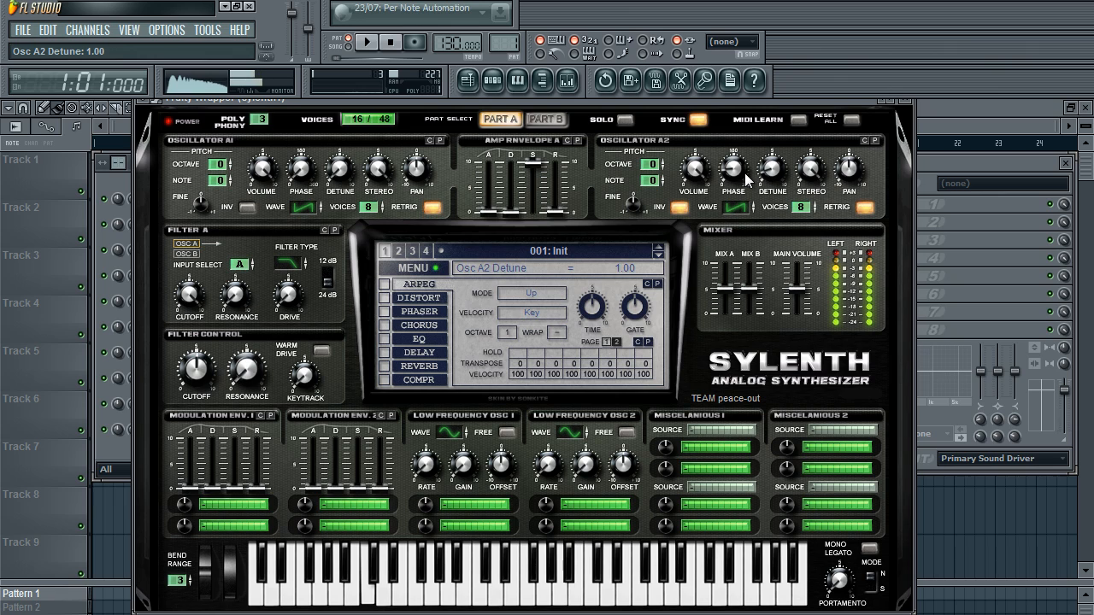
Set Oscillator A2's detune to 1.05 and turn off retrigger on both Part B oscillators
left_click_drag(737, 171, 768, 200)
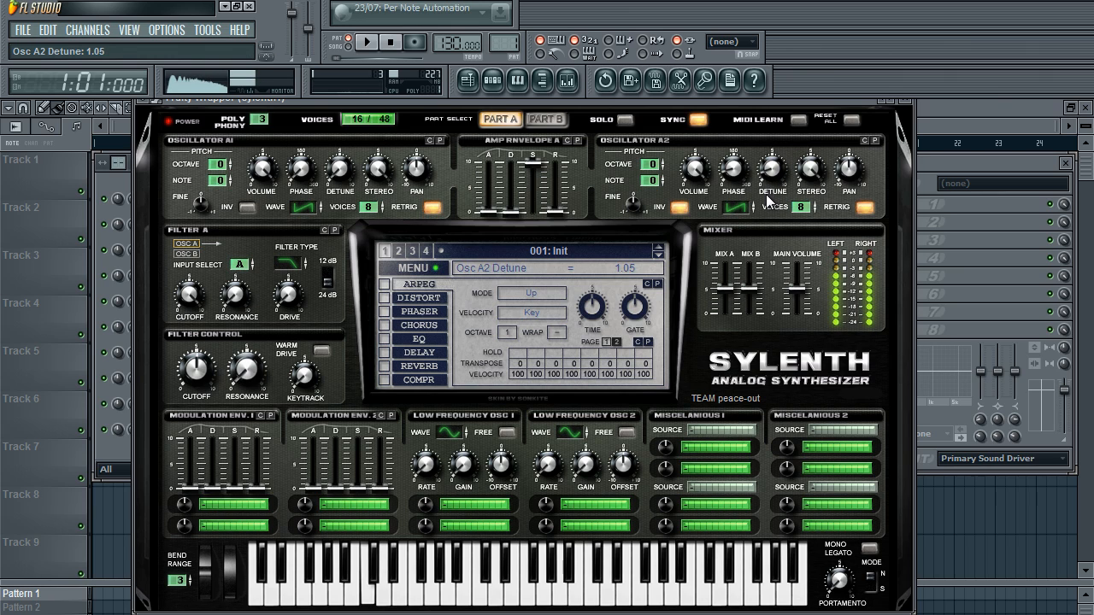
left_click(545, 119)
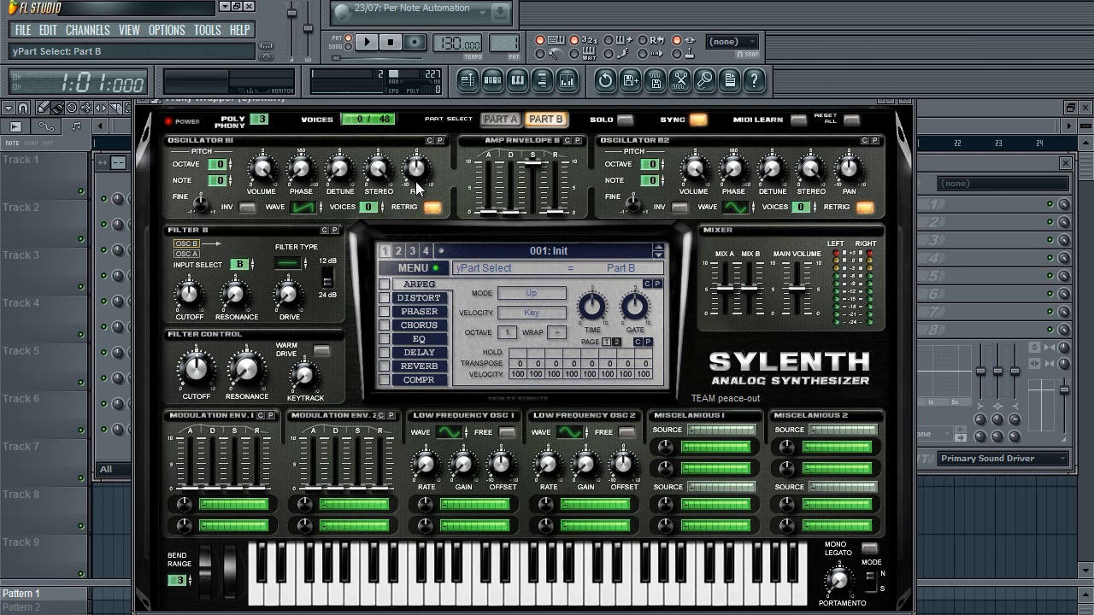
left_click(433, 206)
left_click(865, 208)
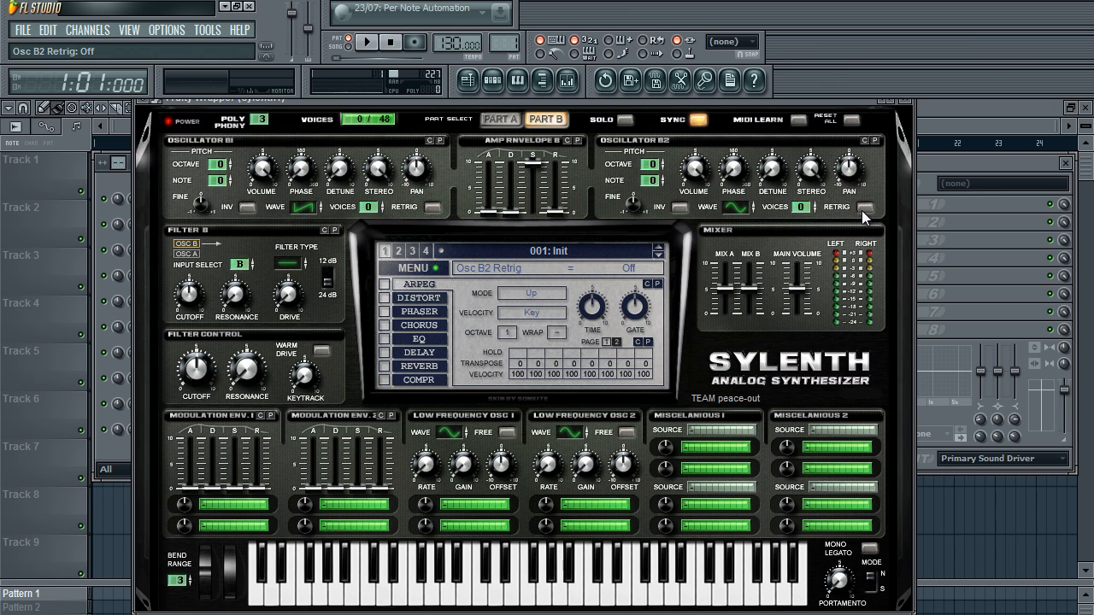
Set Oscillator B1 to 8 voices with a detune of 3.10
left_click_drag(368, 208, 399, 171)
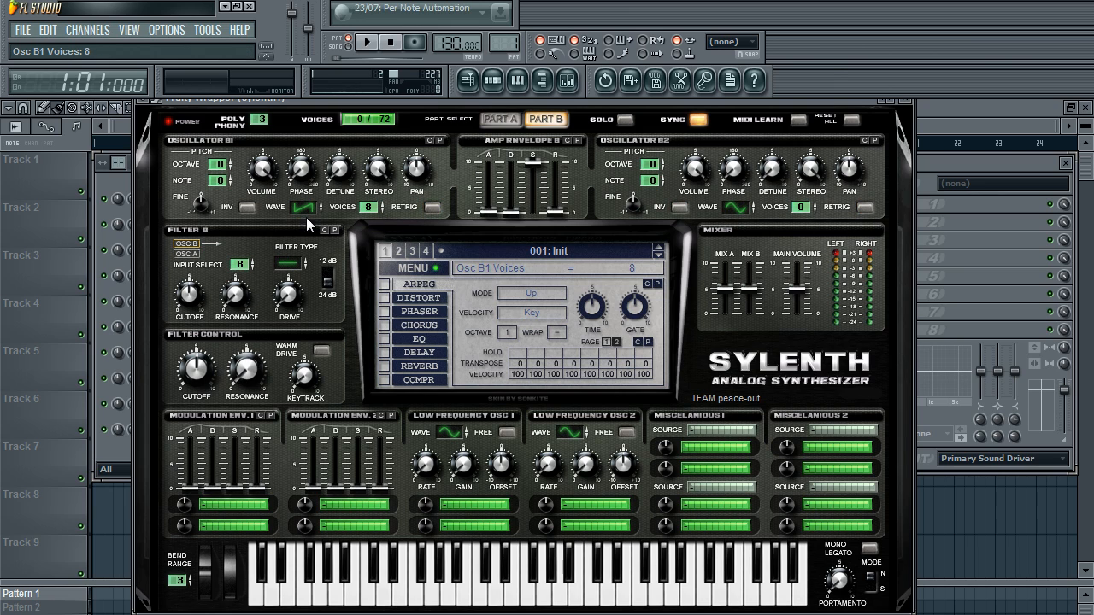
left_click_drag(369, 102, 370, 137)
left_click_drag(346, 198, 370, 167)
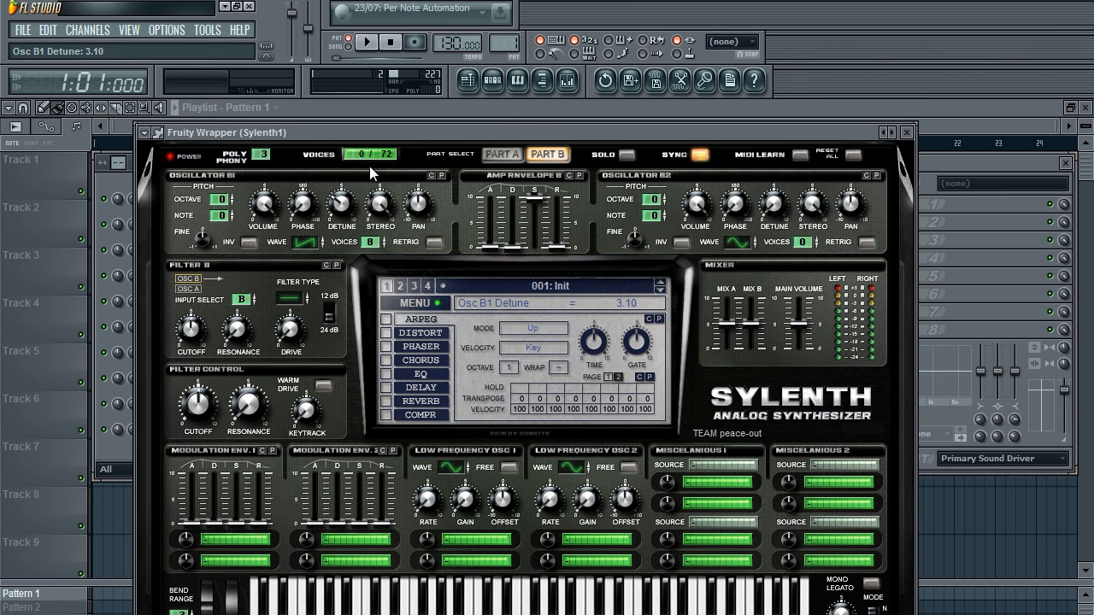
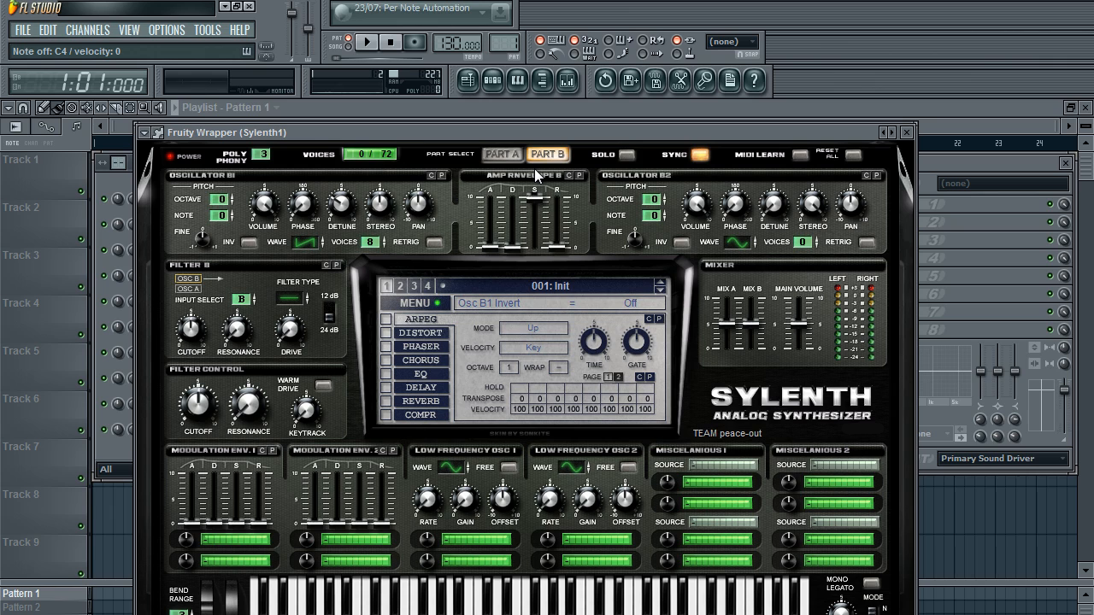
Set Filter B to Lowpass and readjust the phase of Oscillator A2 in Part A, returning to Part B
left_click(291, 299)
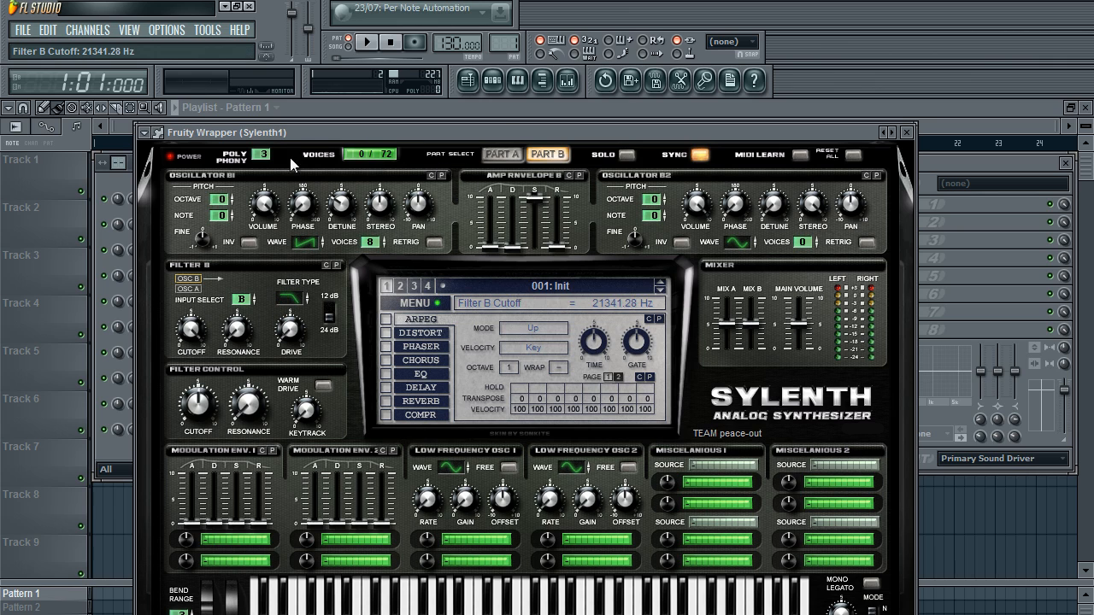
left_click(488, 159)
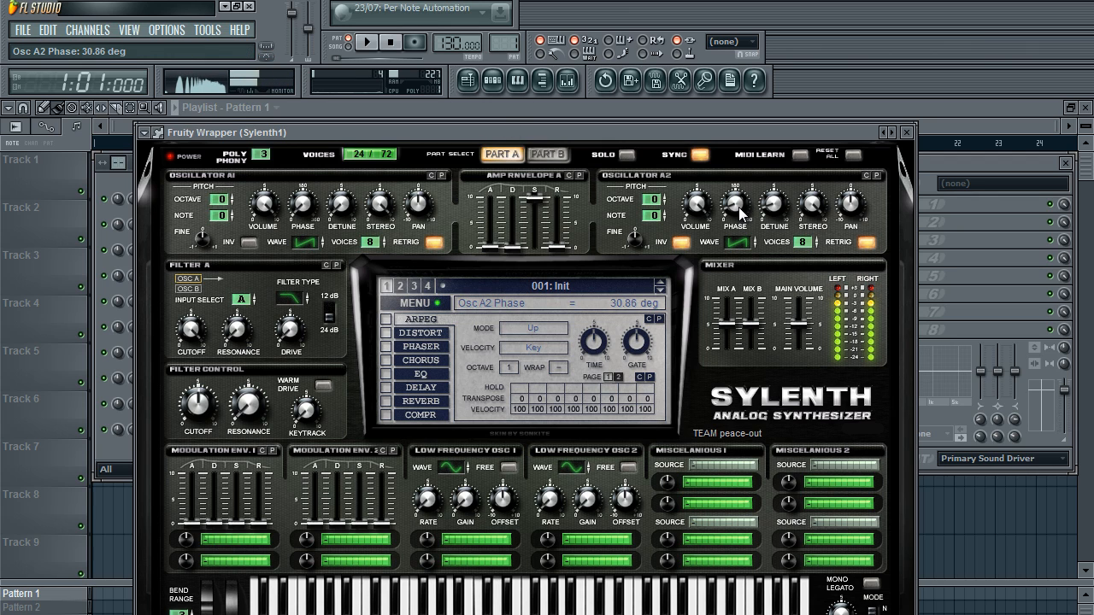
left_click_drag(740, 211, 748, 188)
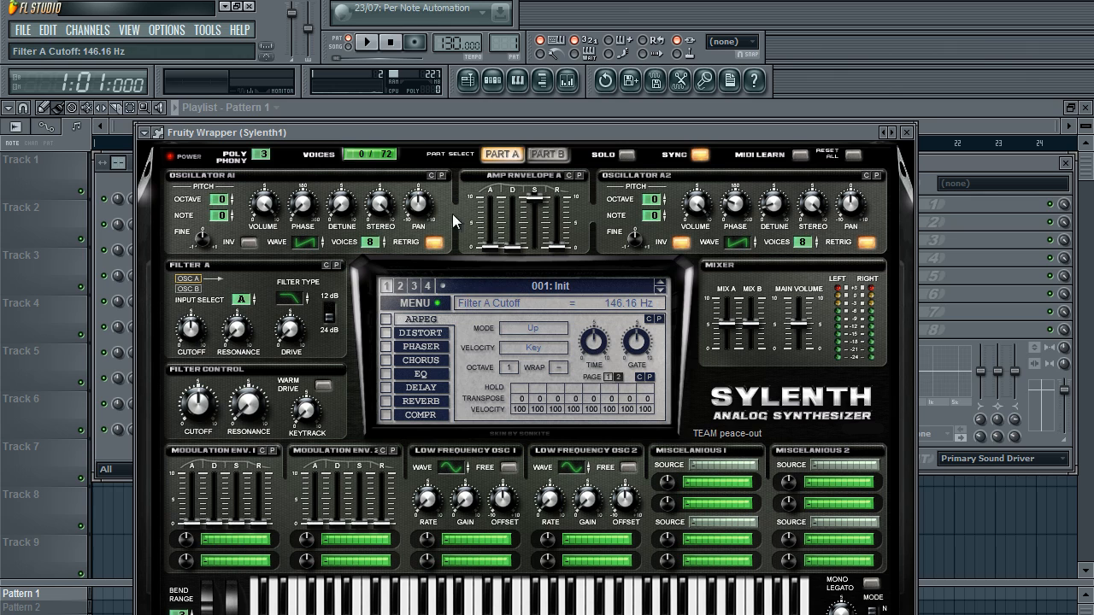
left_click(548, 154)
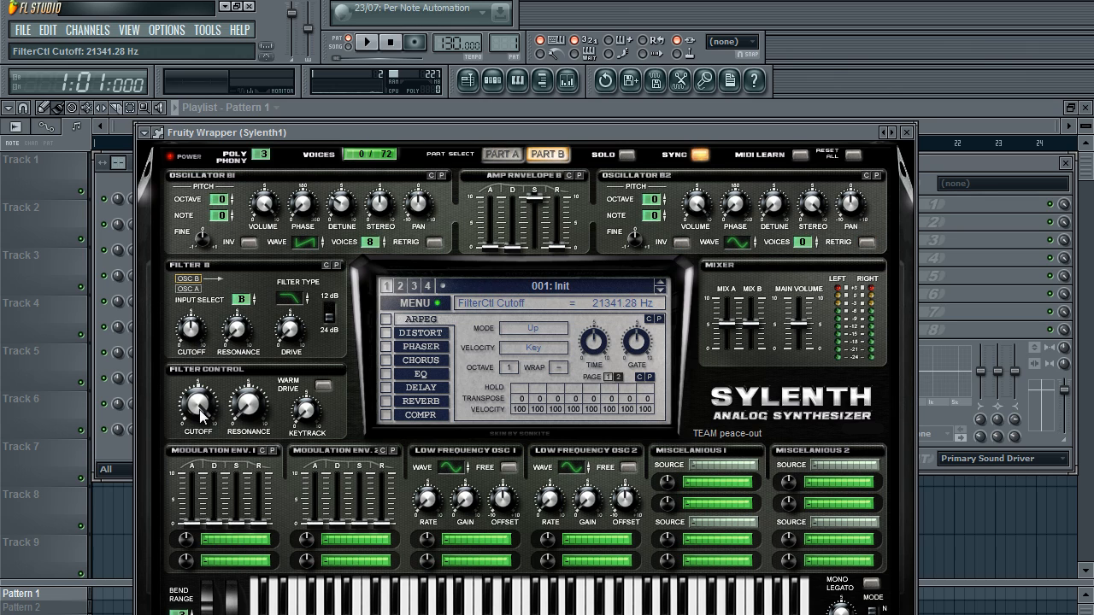
Set LFO 1 to a saw wave with gain 10.00 and route it to Cutoff AB, raising the modulation amount
left_click(464, 467)
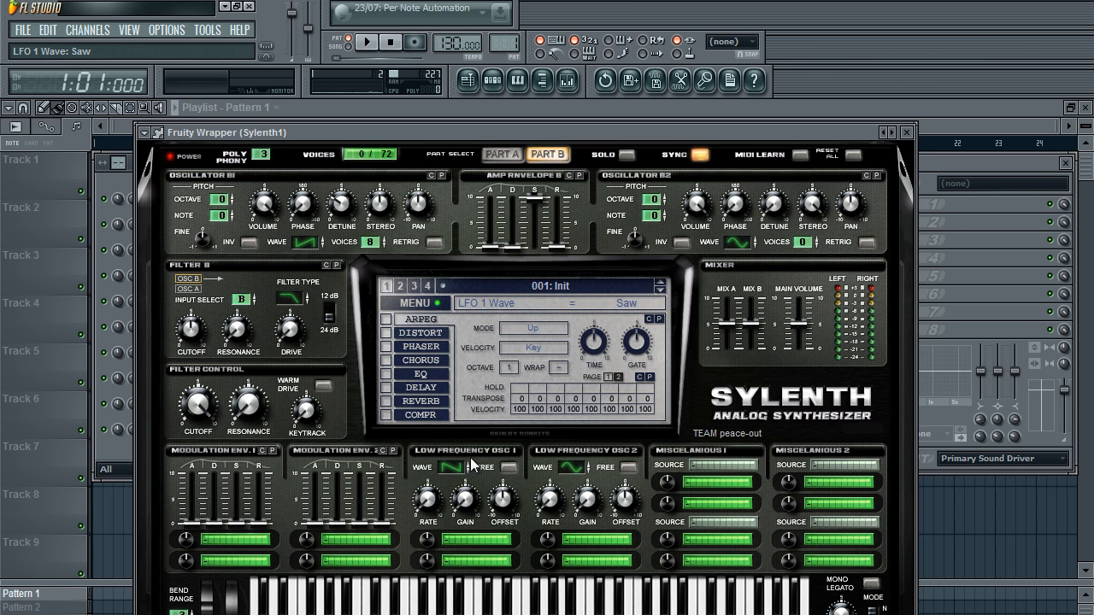
left_click(480, 539)
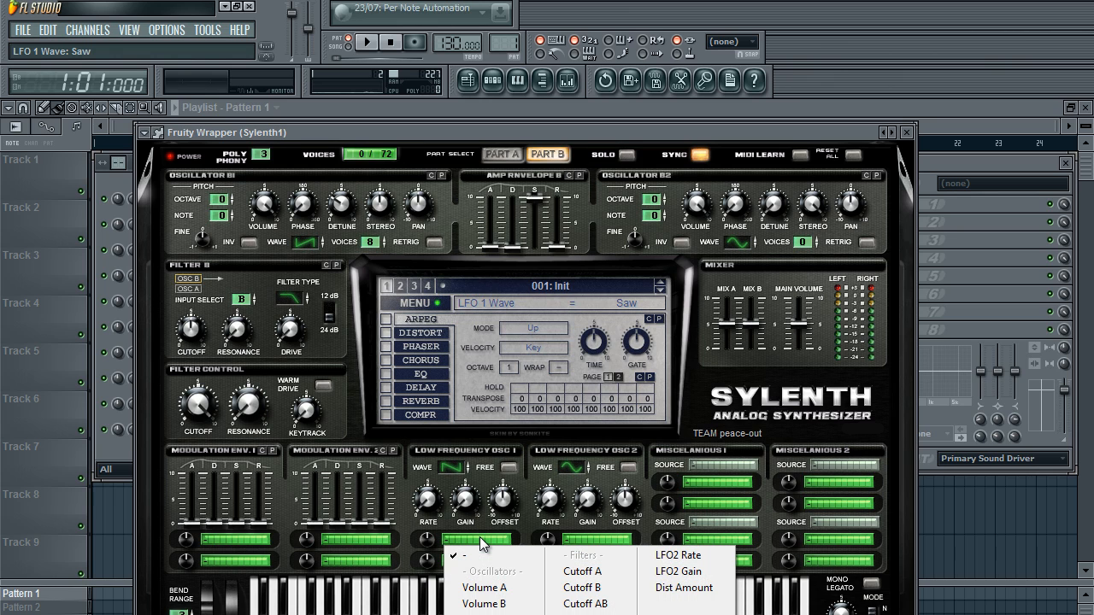
left_click(585, 604)
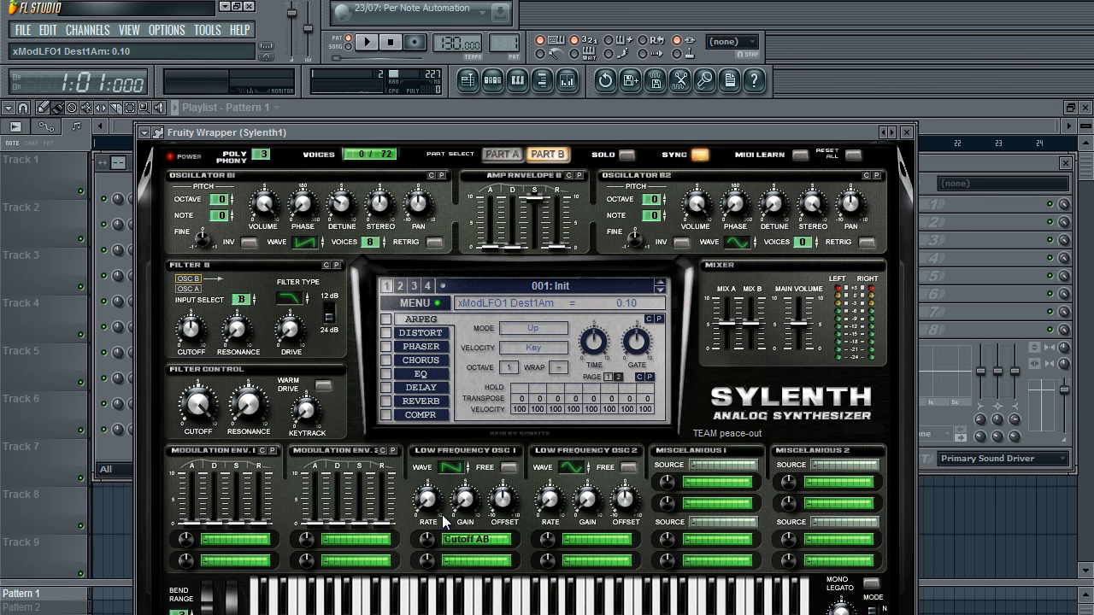
left_click_drag(442, 524, 446, 511)
left_click(465, 511)
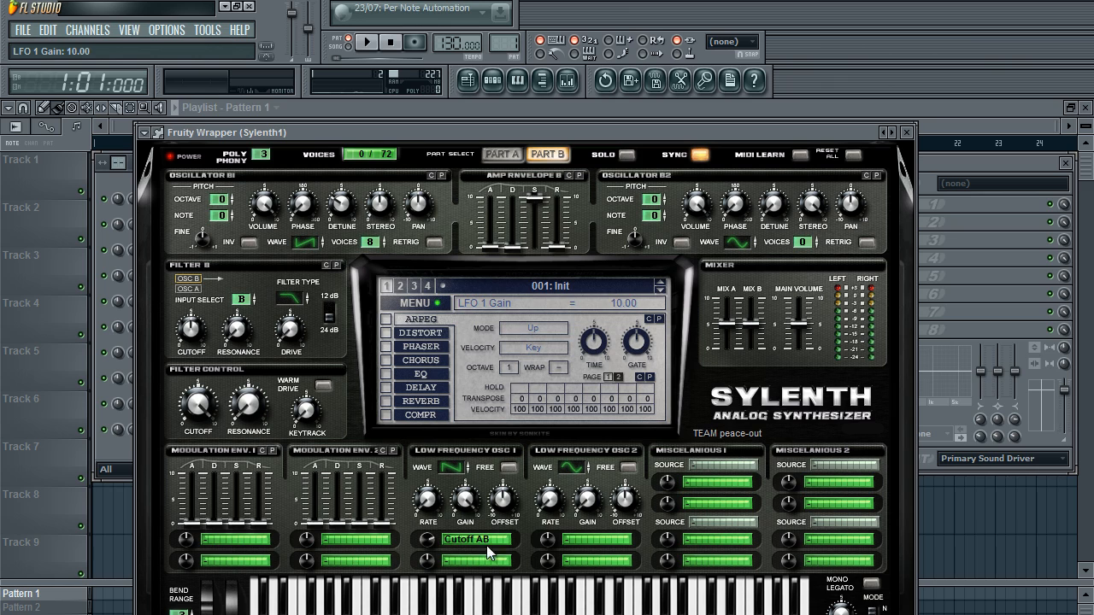
Adjust LFO 1's offset and set its rate to 1/8 while playing test notes
mouse_move(499, 498)
left_mouse_down()
mouse_move(488, 547)
mouse_move(511, 489)
mouse_move(504, 502)
left_mouse_up()
left_click_drag(427, 500, 463, 460)
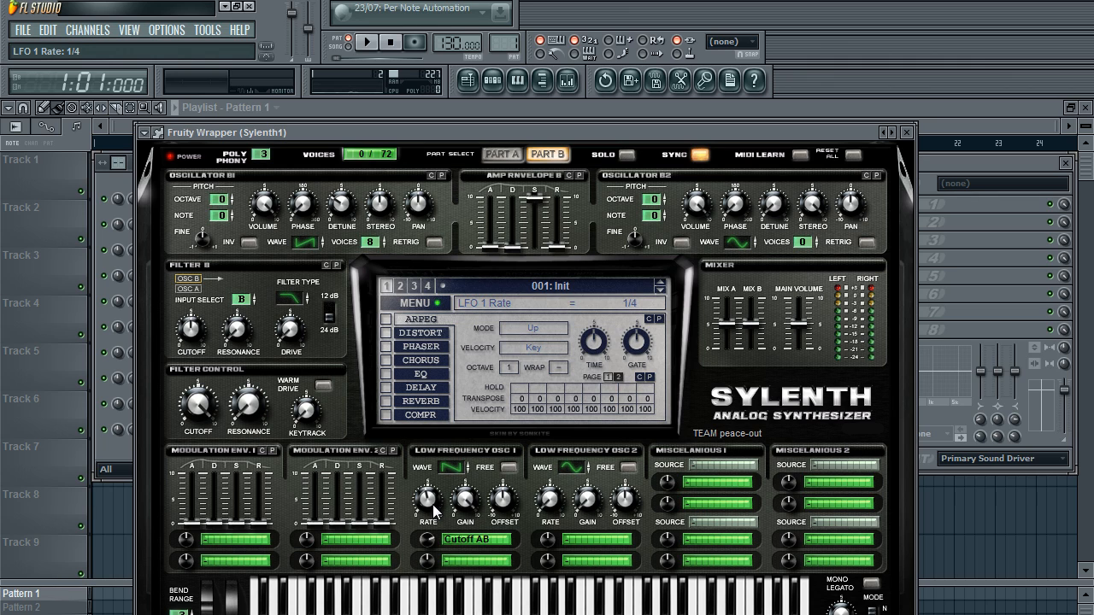
left_click_drag(434, 510, 444, 501)
left_click(492, 581)
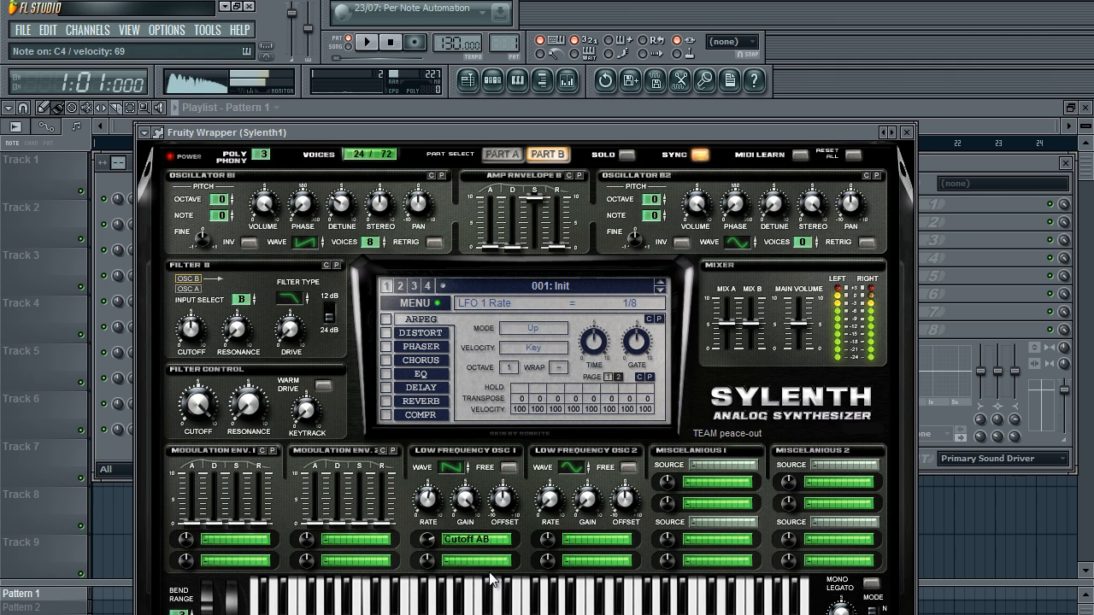
Lower the Filter Control cutoff to 146.16 Hz and fine-tune LFO 1's offset, keeping its rate at 1/8
left_click(206, 411)
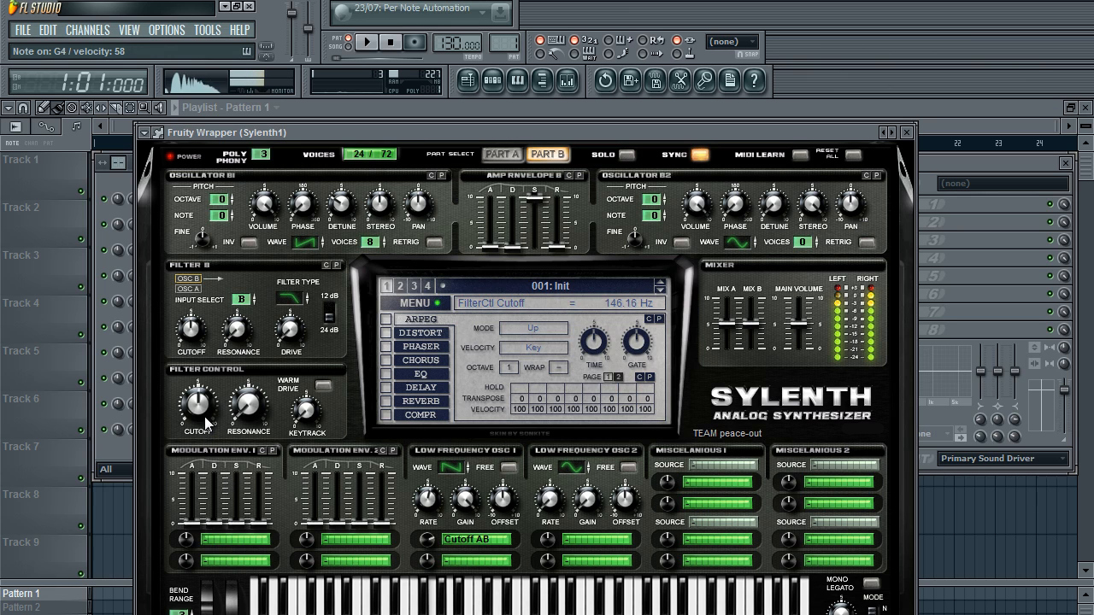
left_click_drag(209, 410, 210, 426)
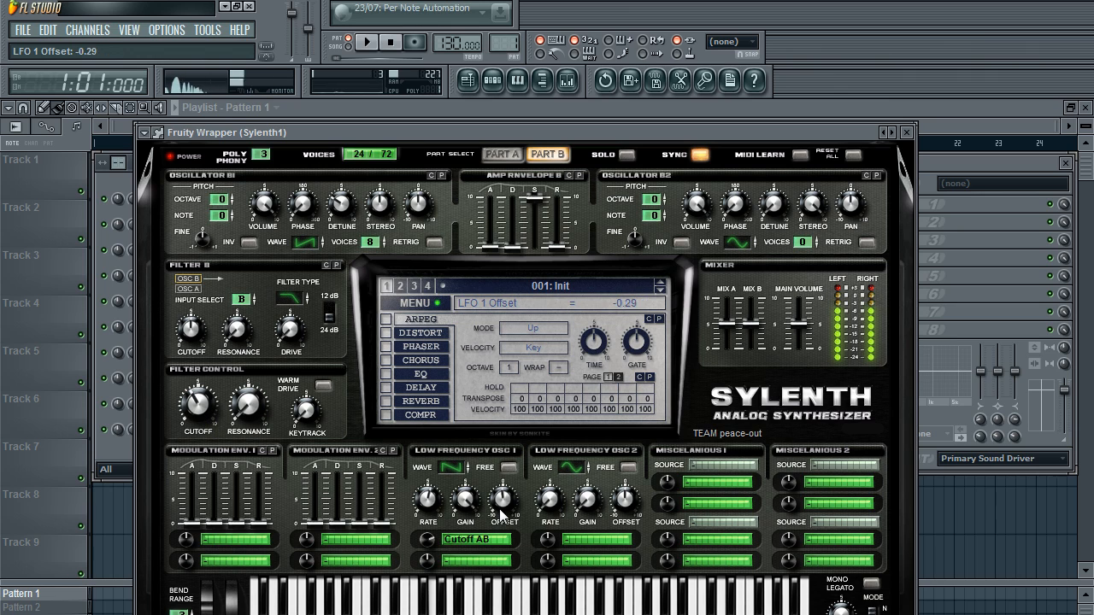
left_click_drag(495, 536, 508, 515)
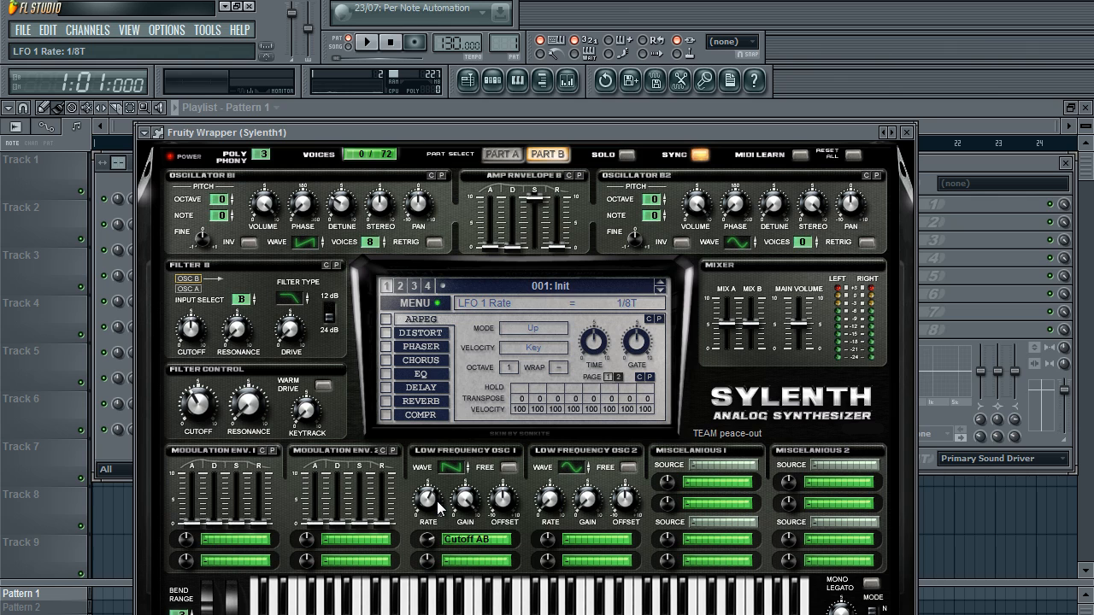
left_click_drag(441, 500, 436, 505)
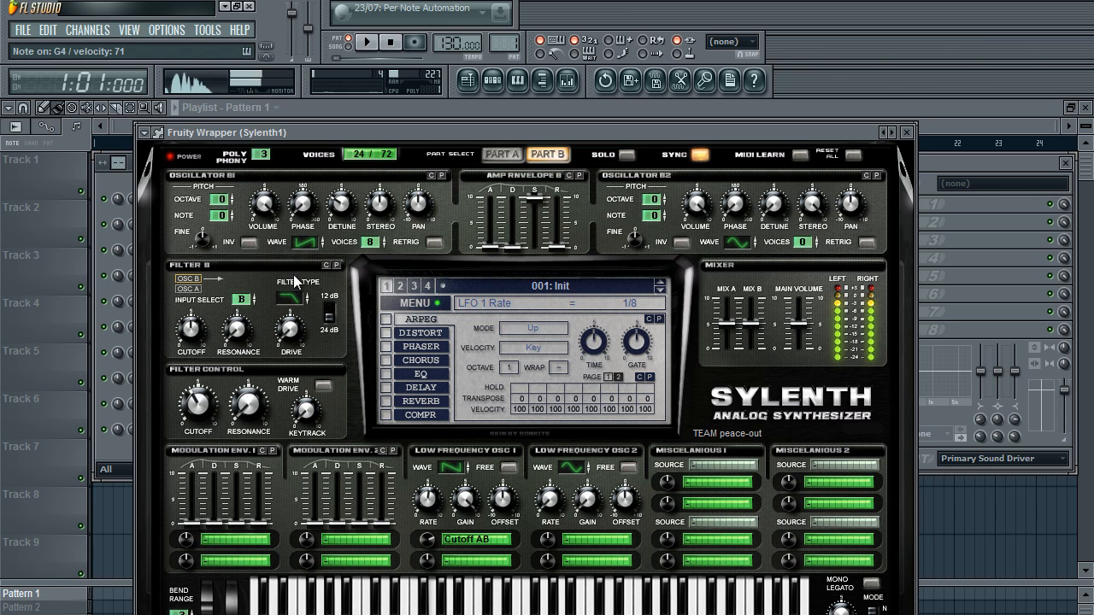
Set Oscillator B2 in Part B to a sawtooth wave with 8 voices and a detune of 3.00
left_click(499, 155)
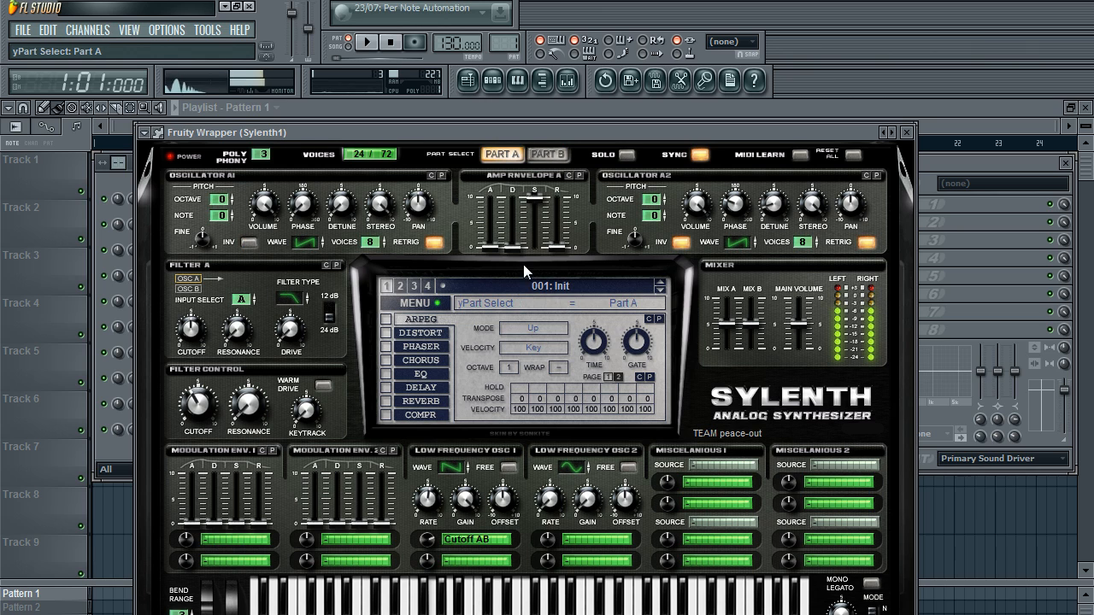
left_click(548, 155)
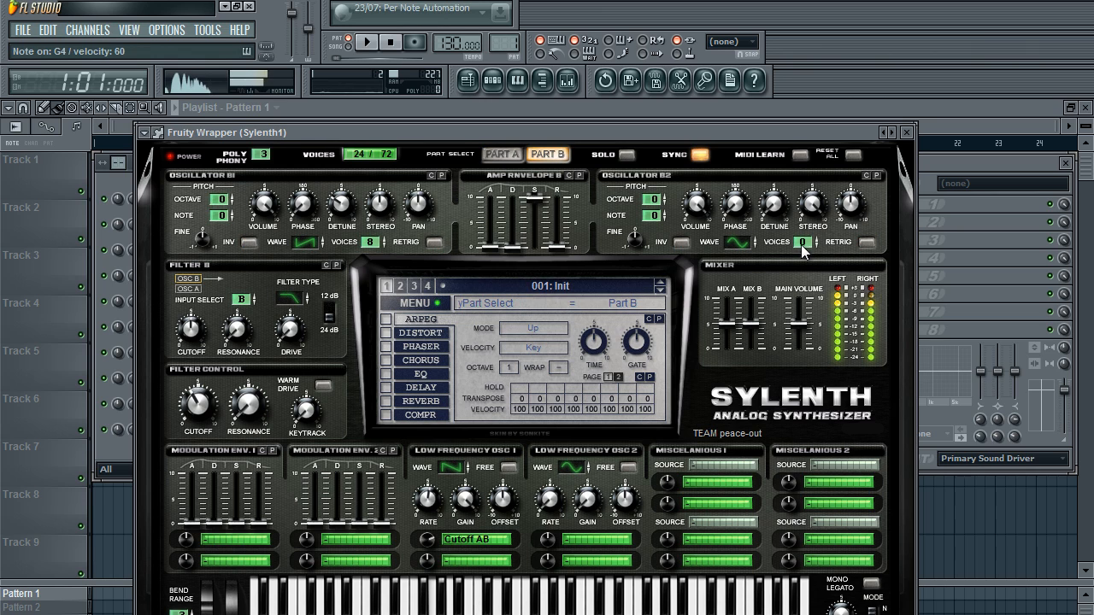
left_click_drag(802, 245, 802, 209)
left_click_drag(742, 247, 793, 170)
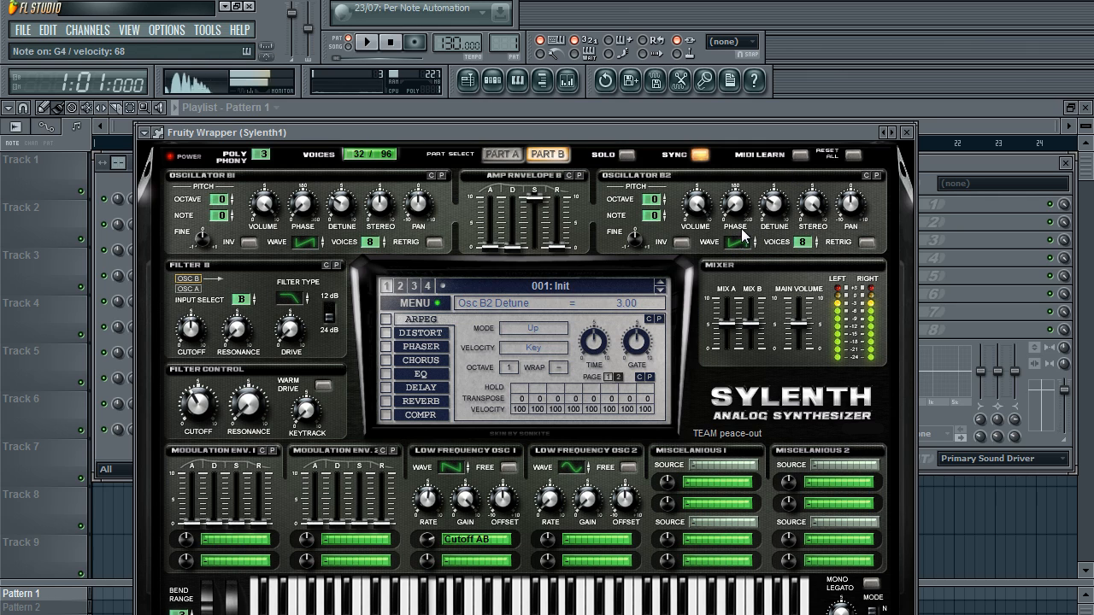
Sweep Filter B's cutoff while playing notes and settle it at 284.05 Hz
left_click(208, 323)
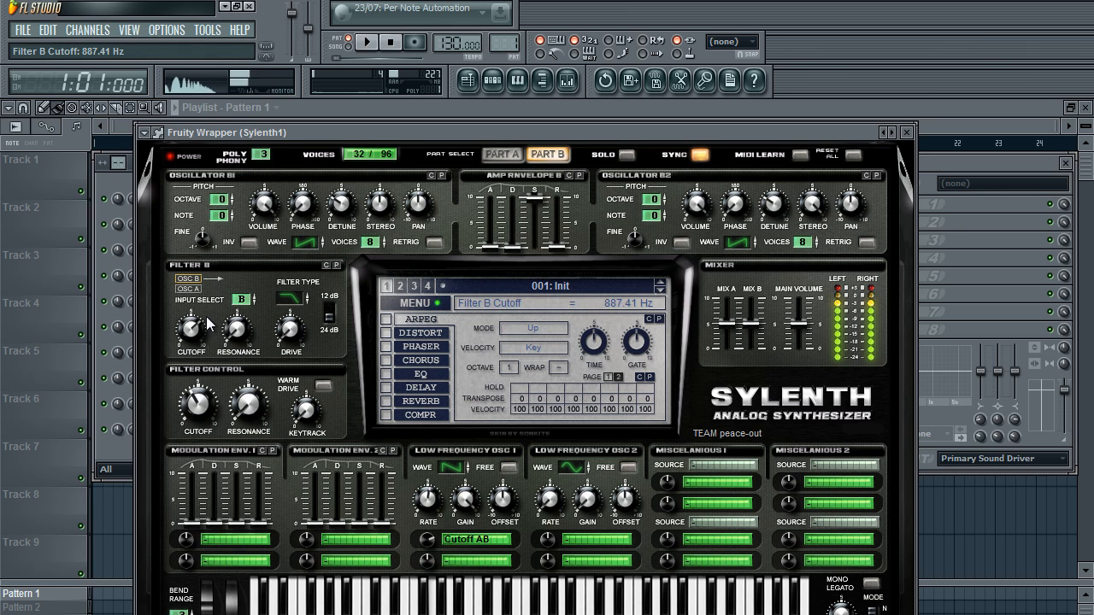
left_click_drag(208, 323, 202, 340)
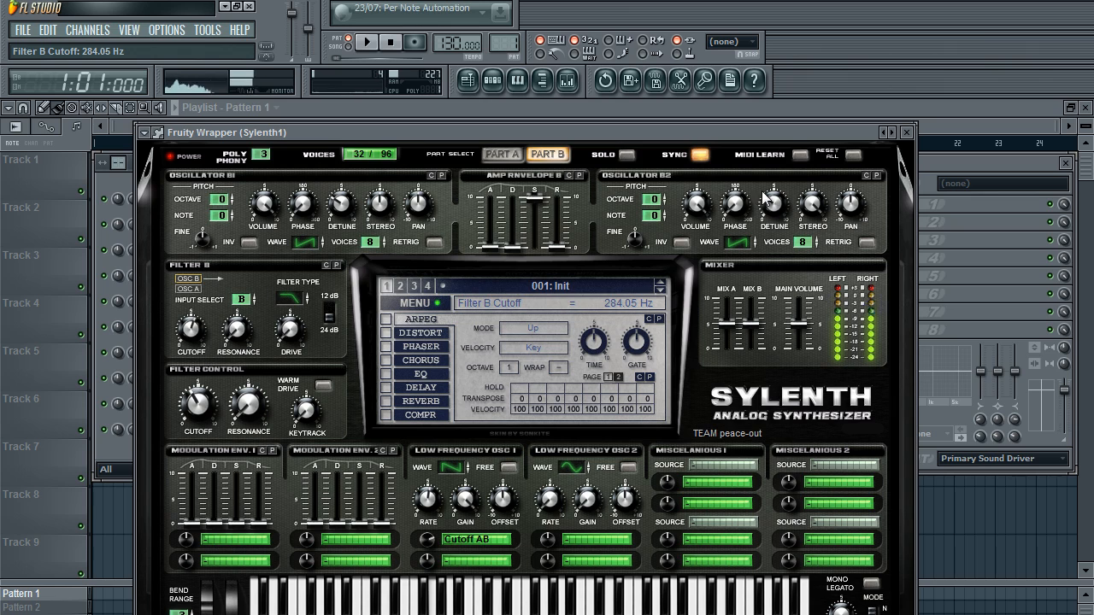
Set Oscillator B2's detune to 1.95 and raise its octave to +1
left_click_drag(778, 218, 803, 206)
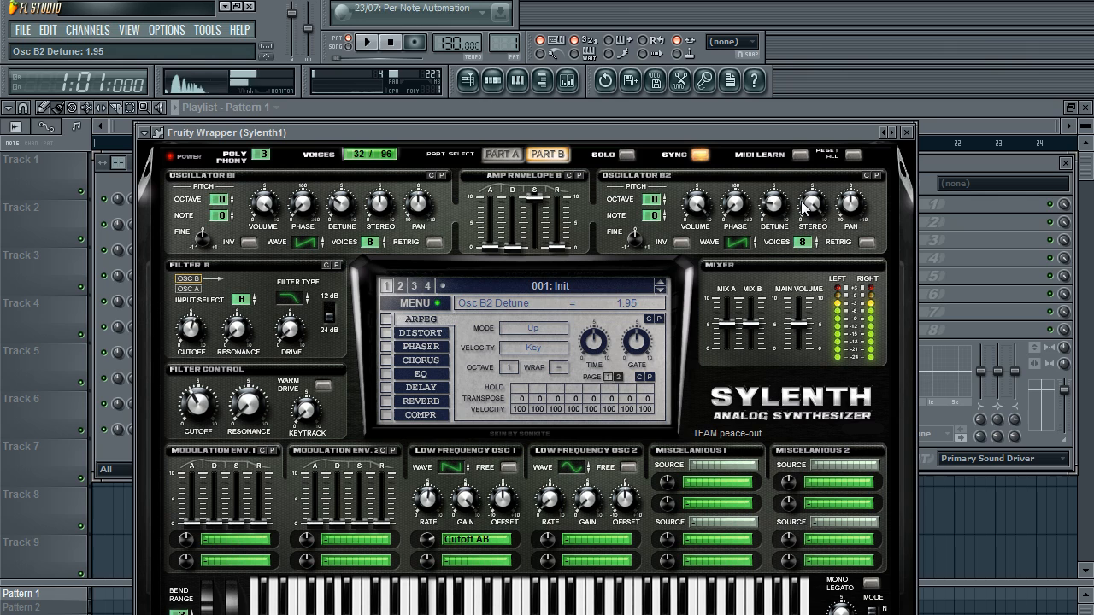
left_click(655, 198)
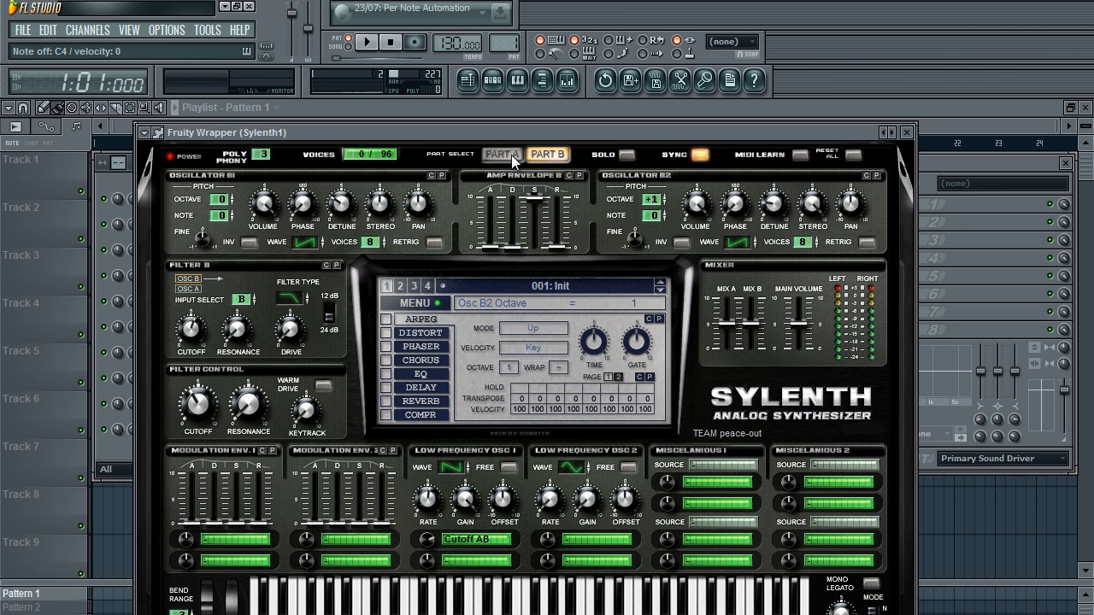
left_click(535, 154)
Enable the EQ effect with its bass at 0.00 dB and play test notes
left_click(417, 374)
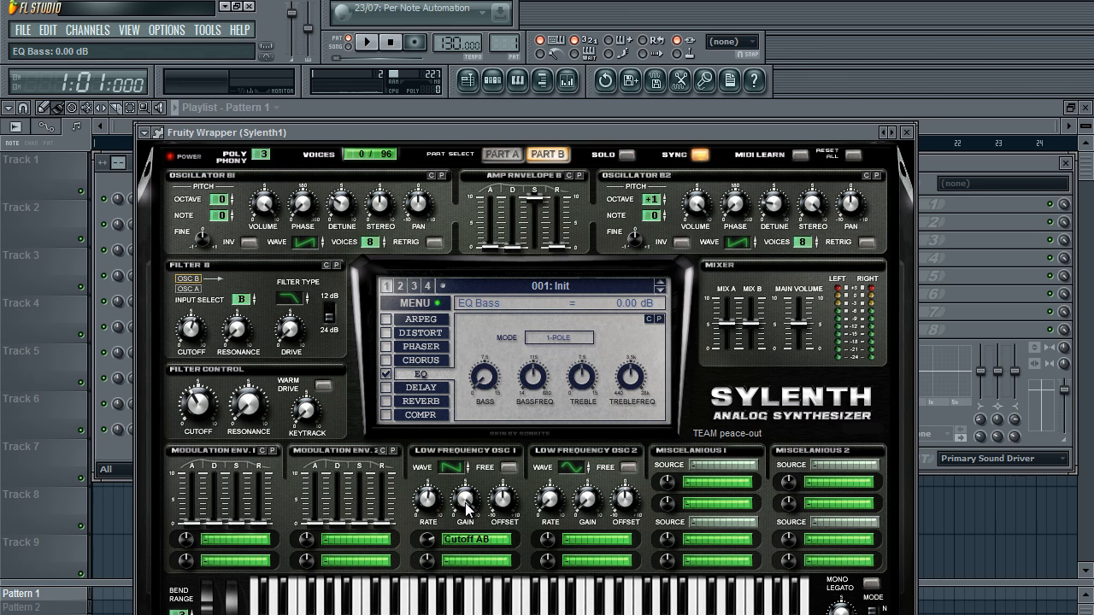
key("z")
key("b")
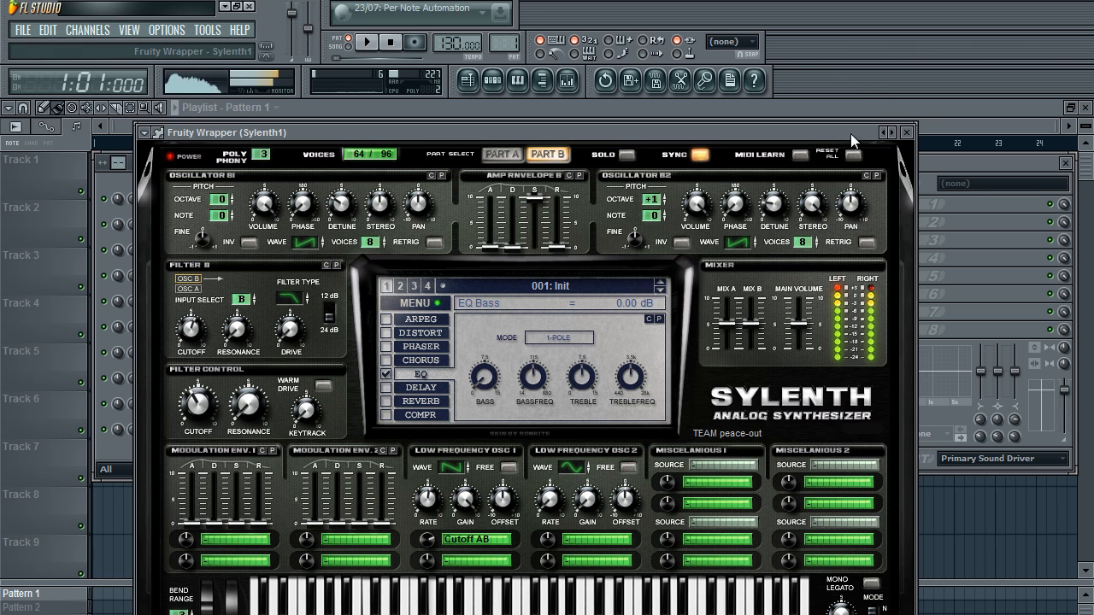
Close the synthesizer window and open the piano roll for the Sylenth1 channel
left_click(909, 134)
right_click(196, 430)
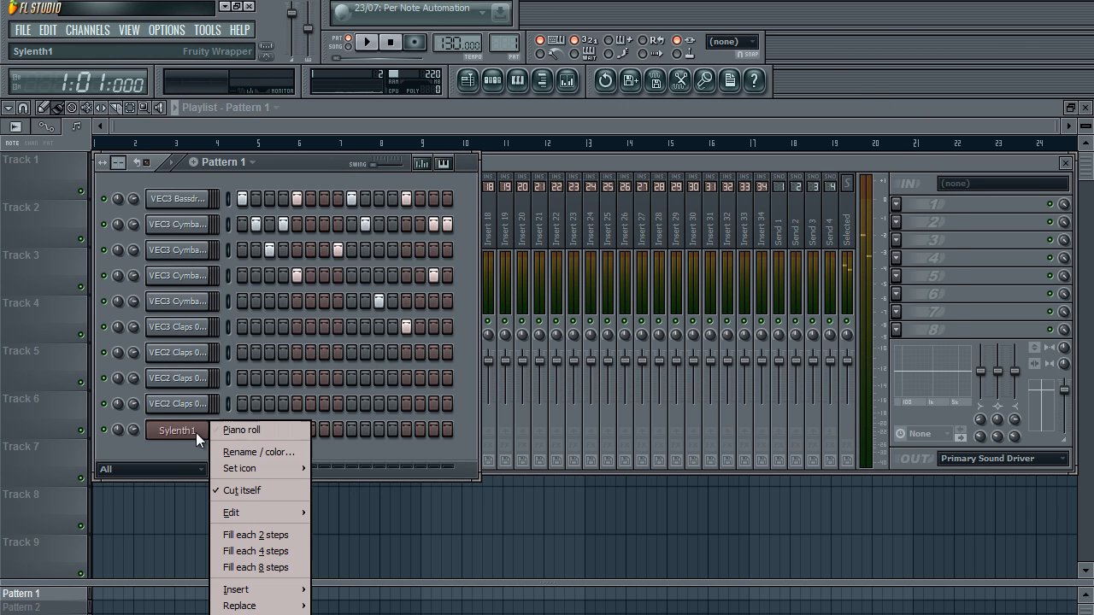
left_click(233, 434)
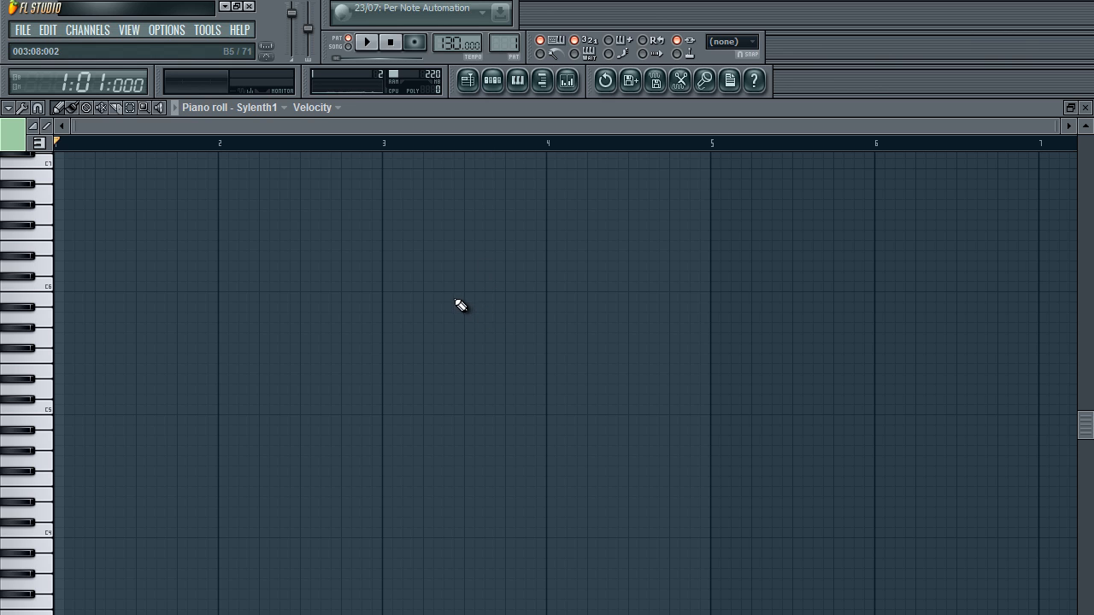
Audition piano roll keys and draw a G#3 note about 10 steps long at the start of bar 1
scroll(342, 364, "down", 4)
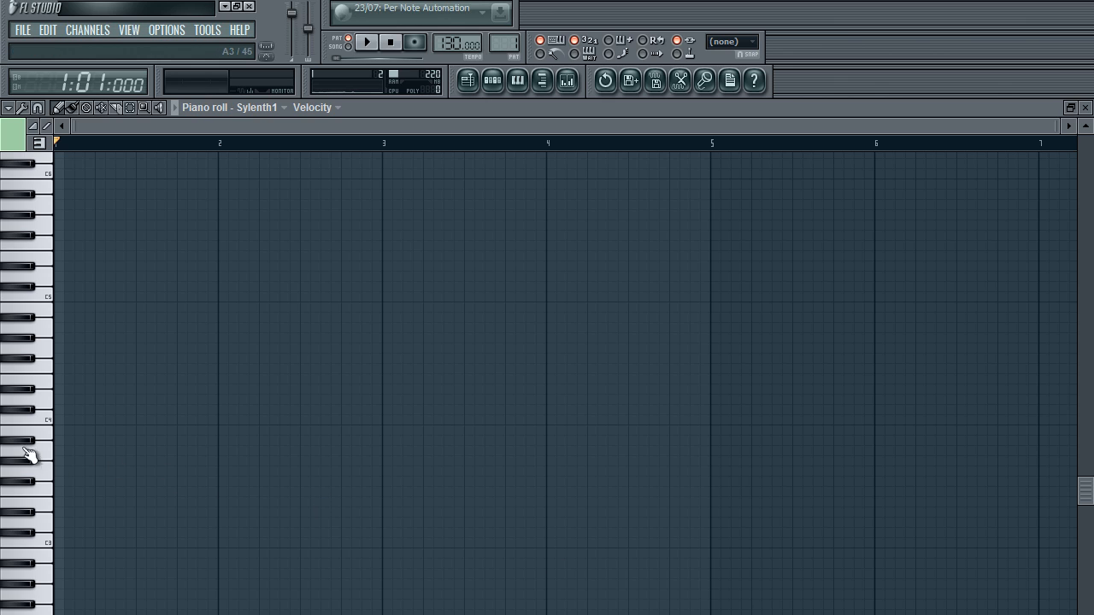
left_click(50, 415)
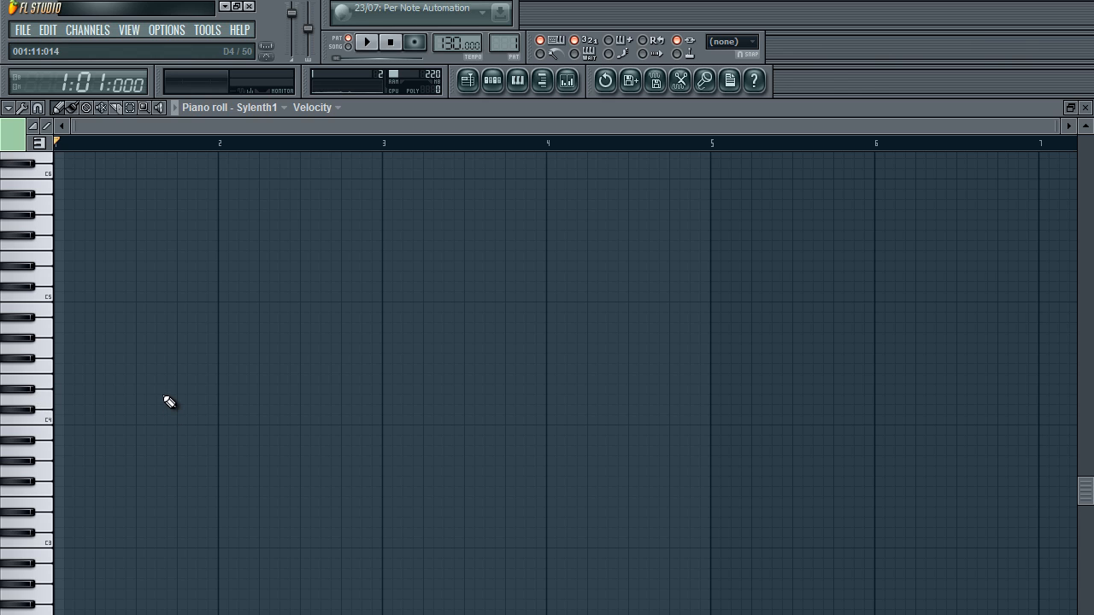
scroll(90, 450, "up", 3)
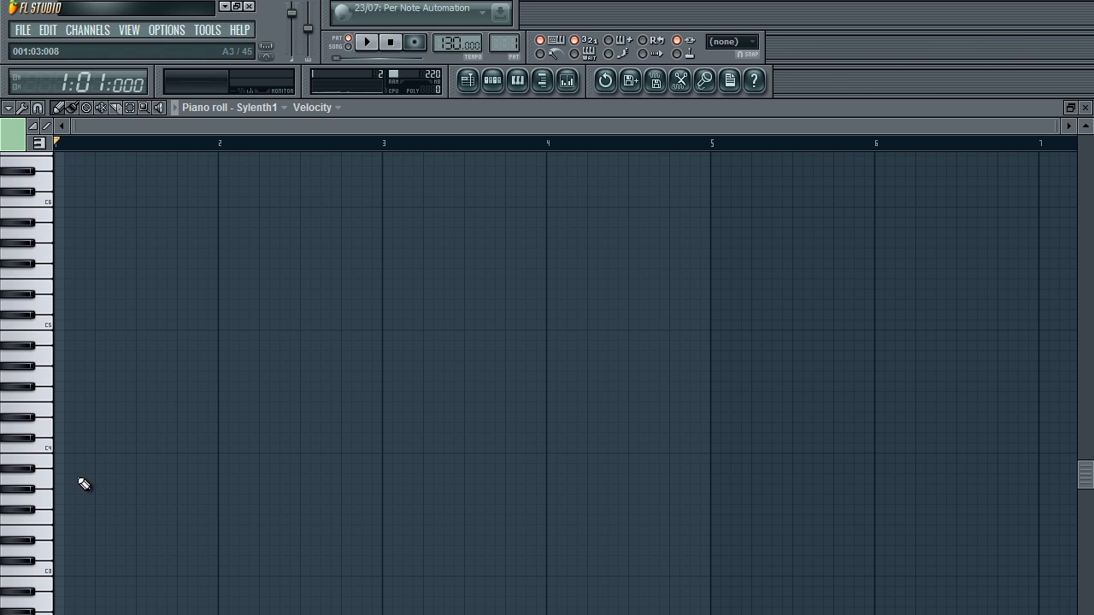
left_click(36, 420)
left_click_drag(67, 495, 166, 494)
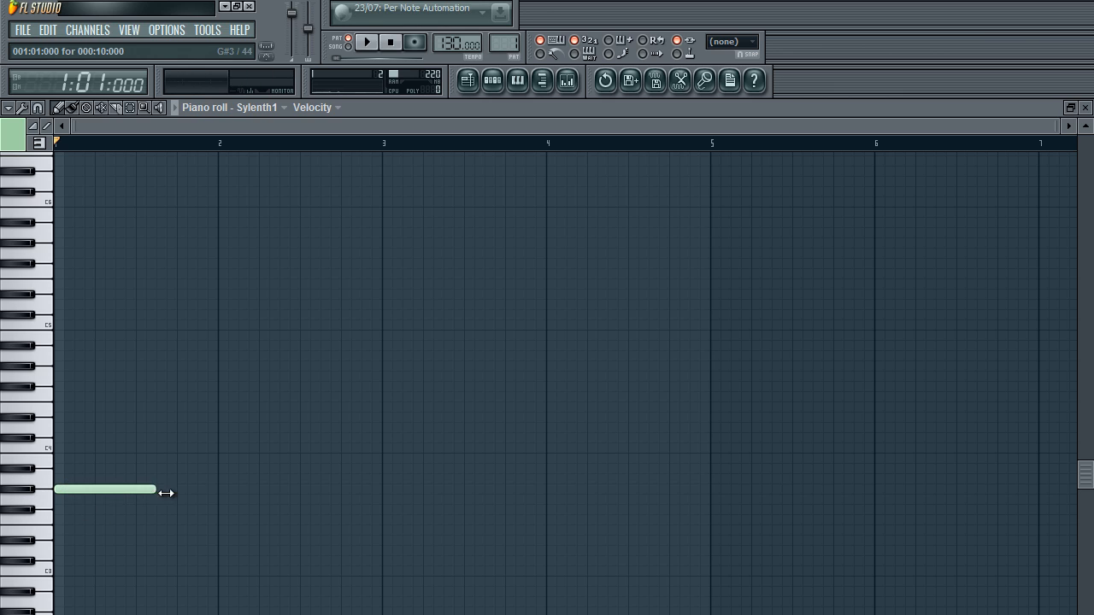
Replace the short G#3 note with a one-bar chord of G#3, D#4 and A#4 at the start of bar 1 and play it
left_click(61, 367)
right_click(61, 367)
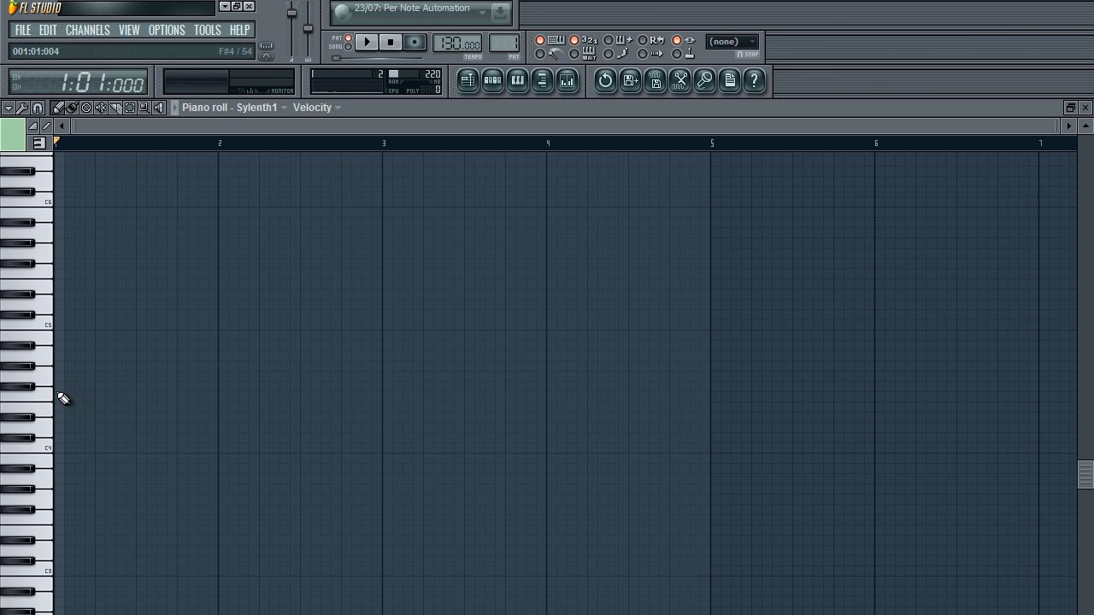
left_click(62, 492)
scroll(93, 478, "up", 3)
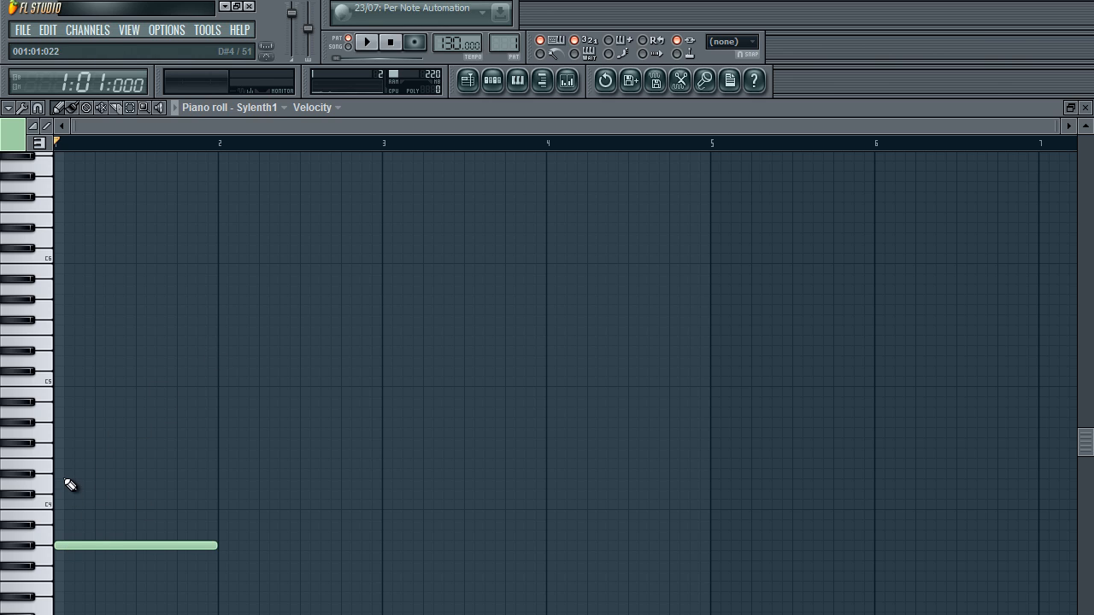
left_click(67, 473)
left_click(62, 401)
key("space")
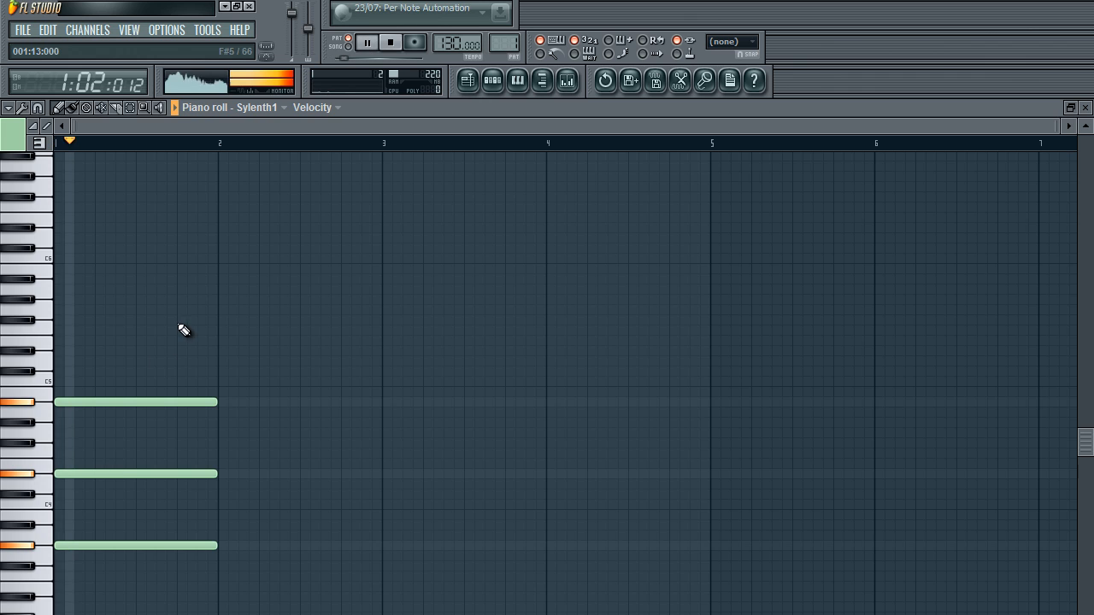
Stop playback, solo the Sylenth1 channel in the step sequencer and return to the piano roll
left_click(492, 81)
key("space")
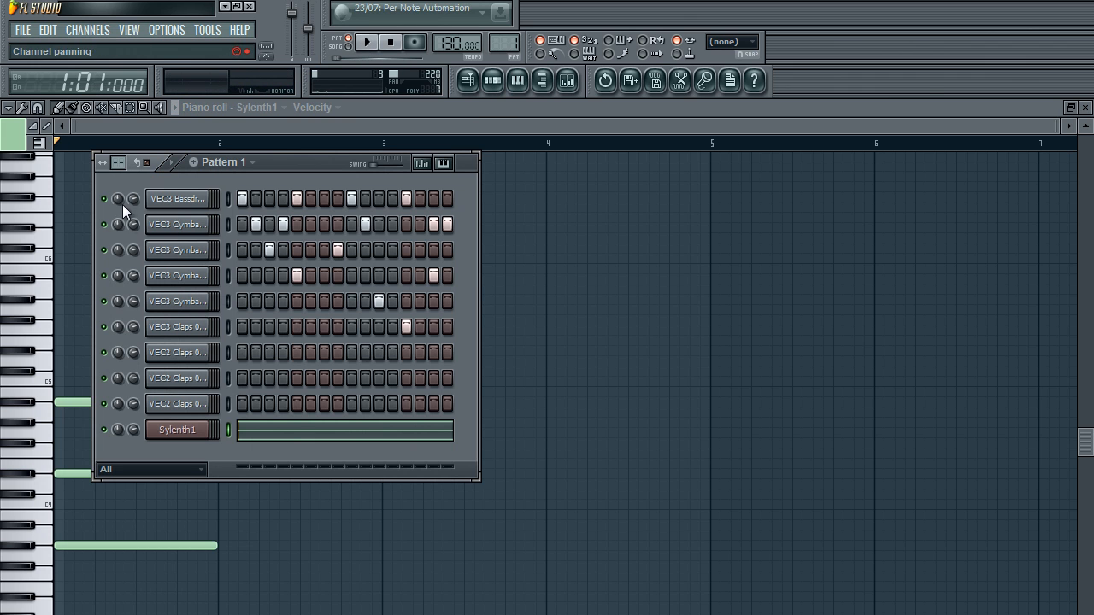
right_click(112, 436)
left_click(396, 501)
left_click(396, 501)
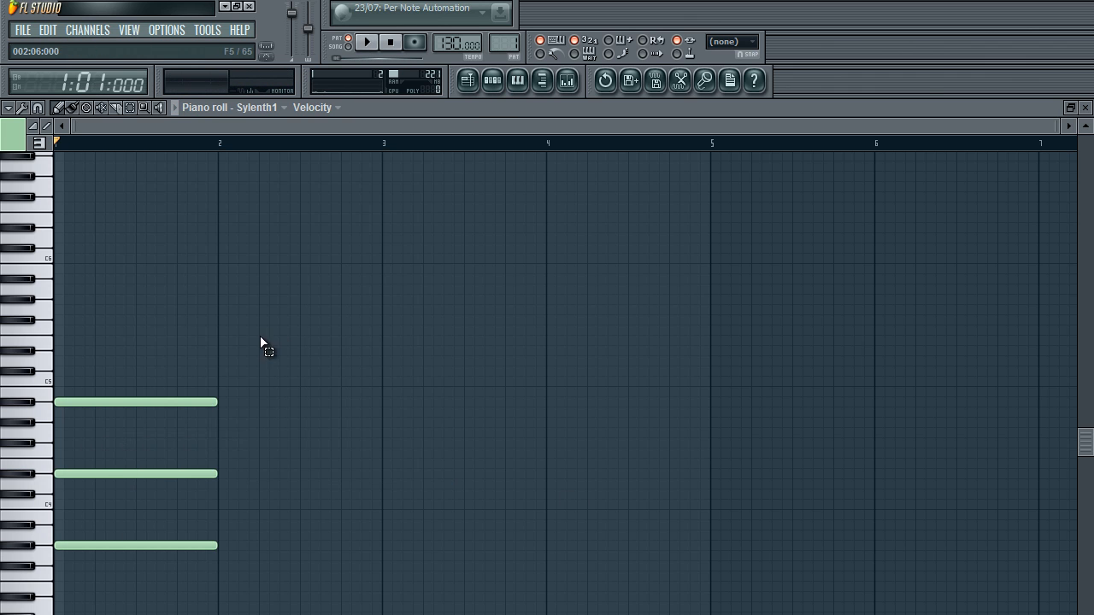
Select all three chord notes in bar 1 and play the soloed Sylenth1 part briefly
left_click_drag(265, 333, 58, 605)
mouse_move(75, 543)
left_mouse_down()
mouse_move(46, 419)
mouse_move(66, 420)
mouse_move(65, 547)
left_mouse_up()
key("space")
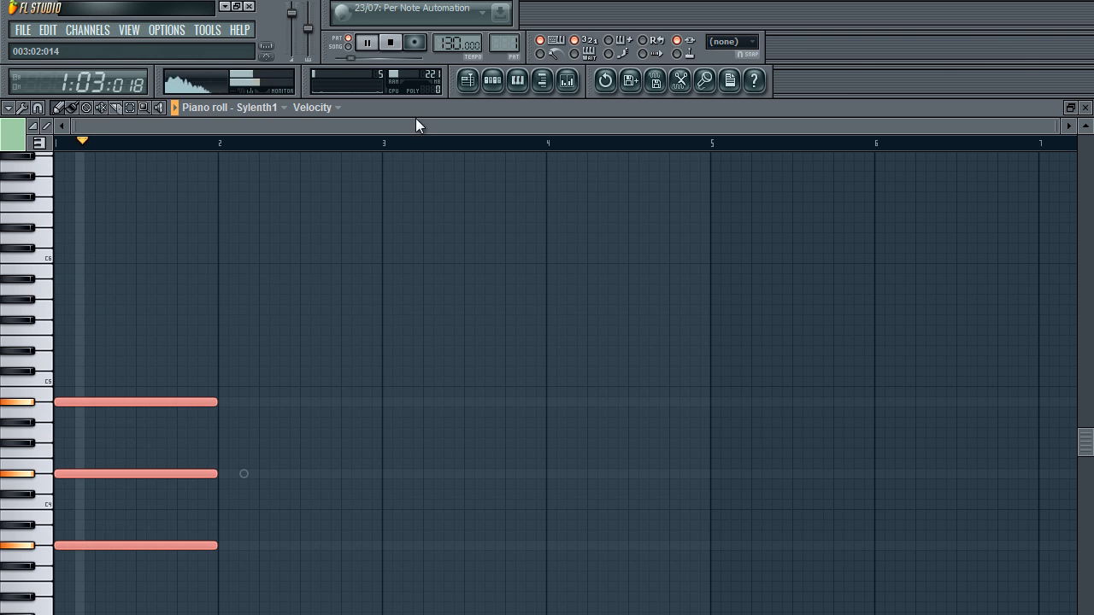
key("space")
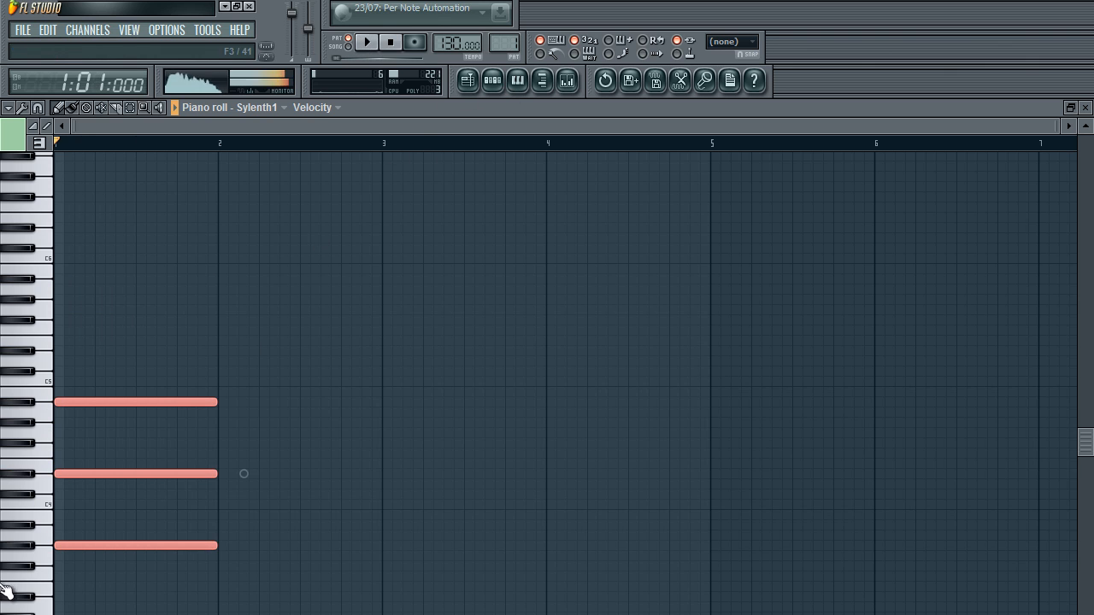
Link the Sylenth1 channel to mixer insert 10 and play the chord through it from the piano roll
left_click(567, 79)
right_click(347, 172)
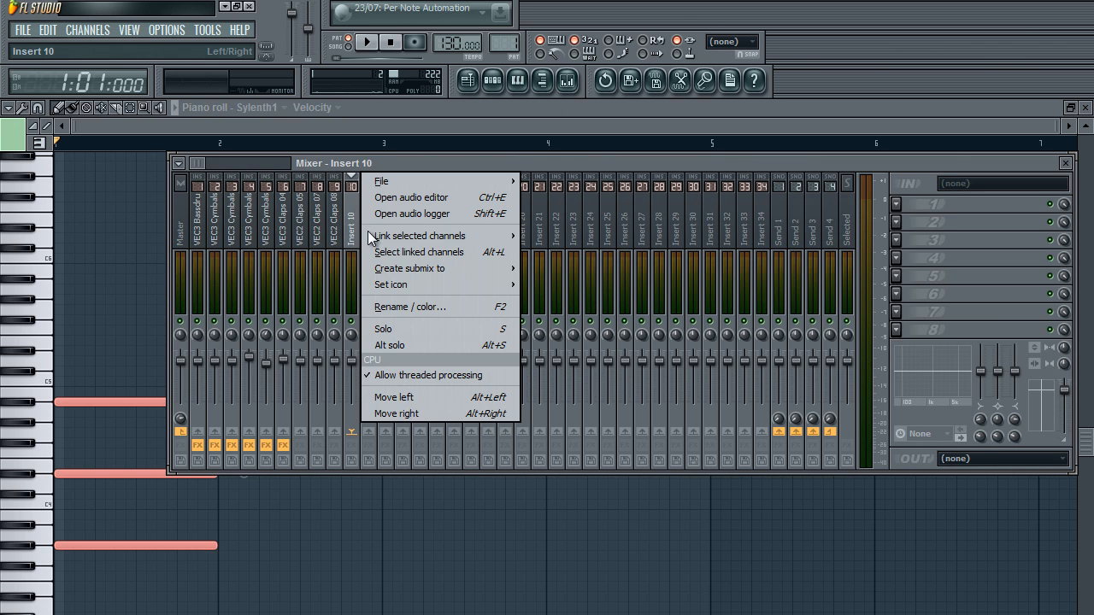
mouse_move(508, 230)
left_click(564, 233)
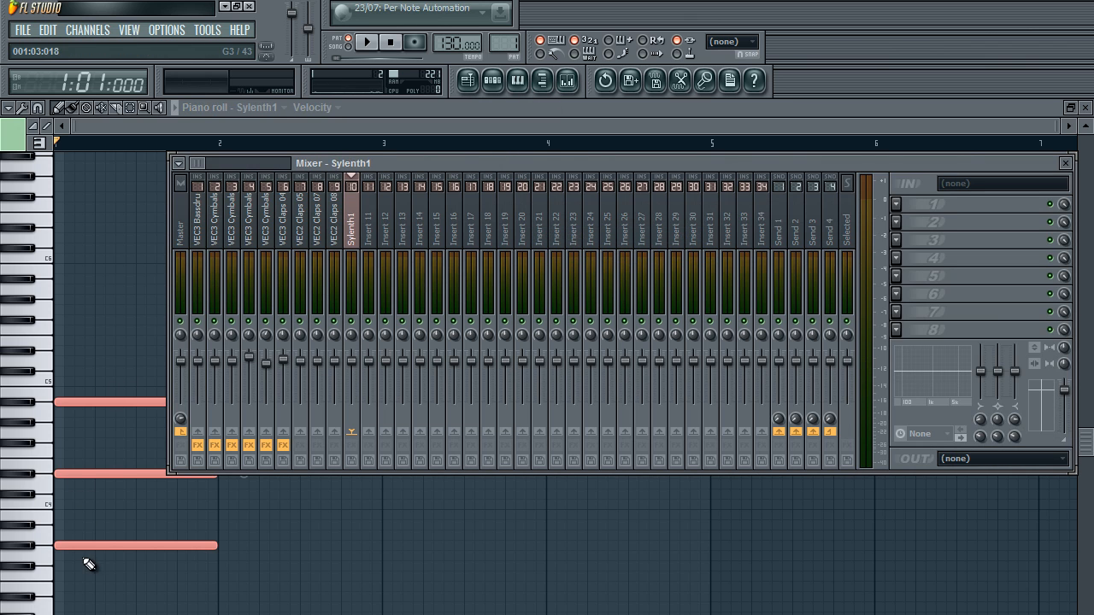
mouse_move(85, 547)
left_mouse_down()
mouse_move(80, 473)
mouse_move(89, 548)
left_mouse_up()
key("space")
key("space")
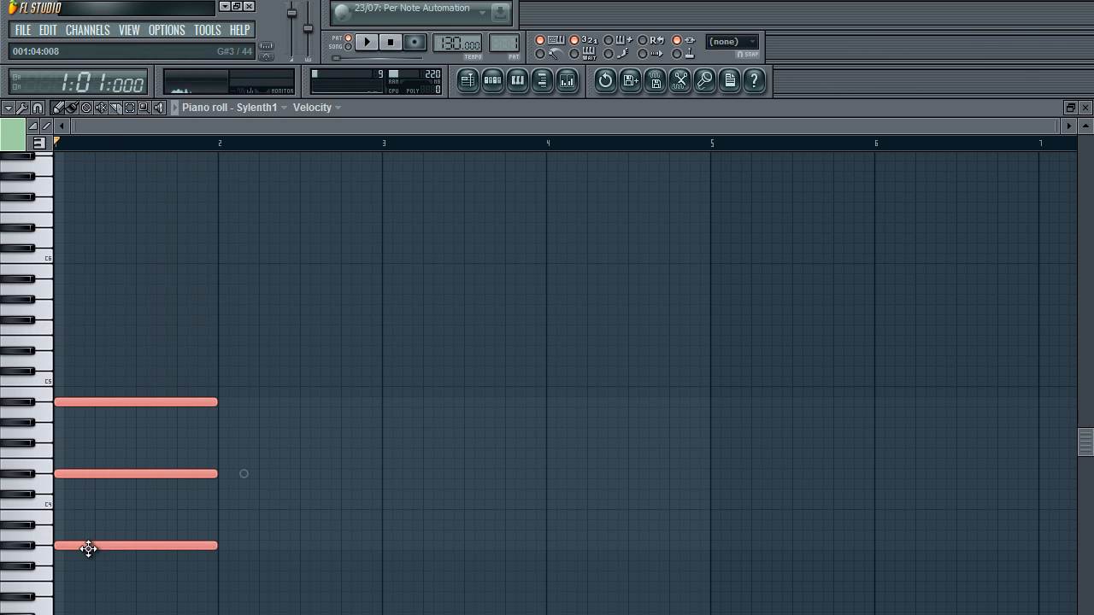
Load Fruity Parametric EQ 2 in the Sylenth1 mixer track's first effect slot and make band 1 a high-pass filter
left_click(567, 81)
left_click(893, 201)
left_click(876, 614)
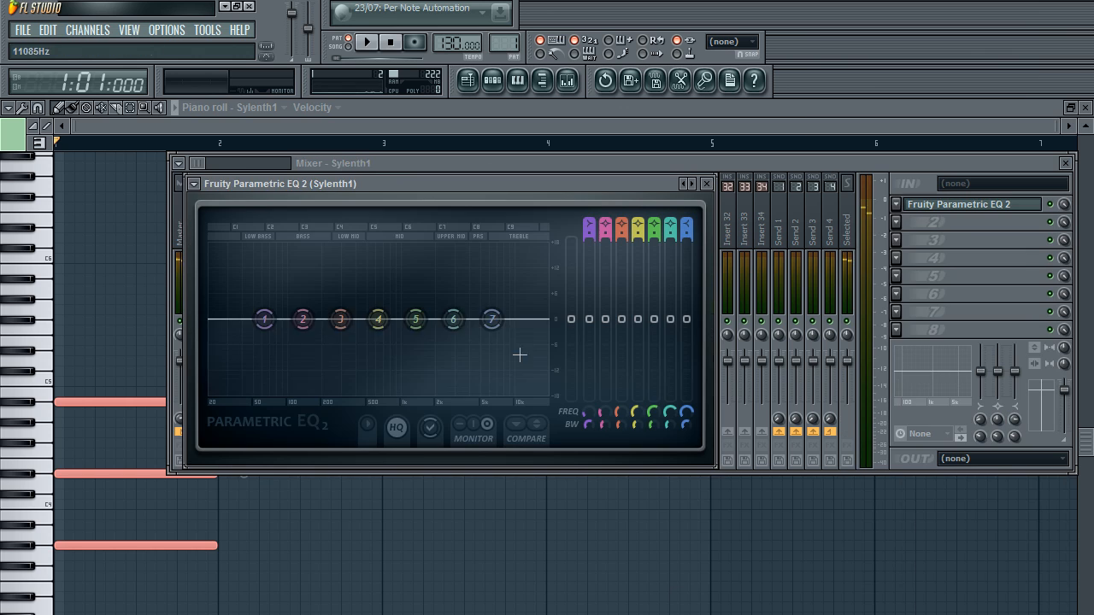
mouse_move(590, 226)
left_mouse_down()
mouse_move(590, 239)
mouse_move(590, 230)
left_mouse_up()
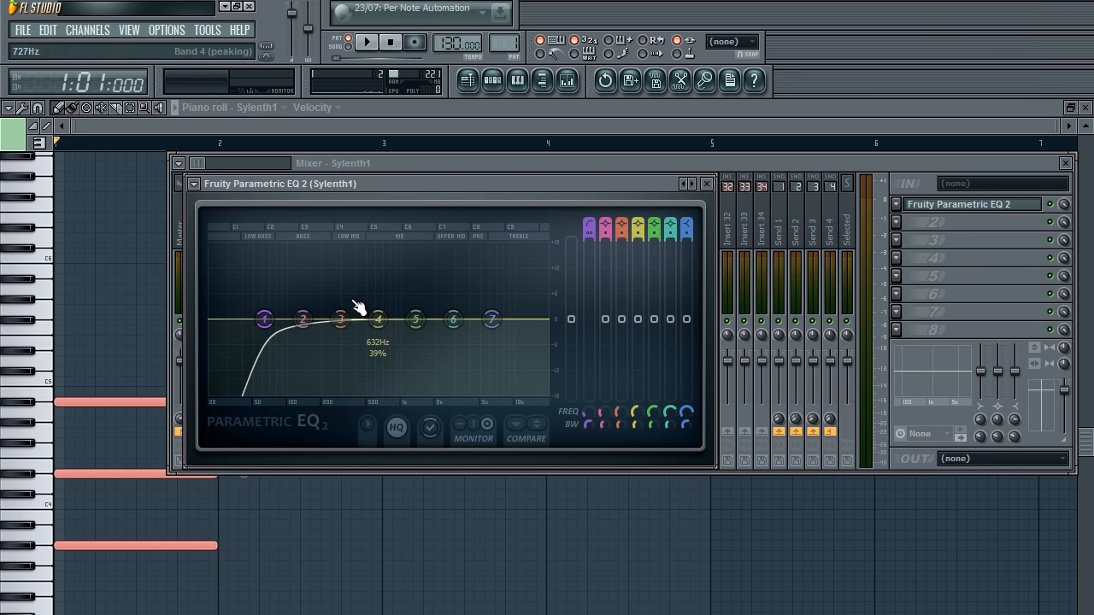
During playback, raise the band 1 high-pass frequency, cut band 3 slightly and reset band 4
key("space")
left_click_drag(263, 320, 377, 318)
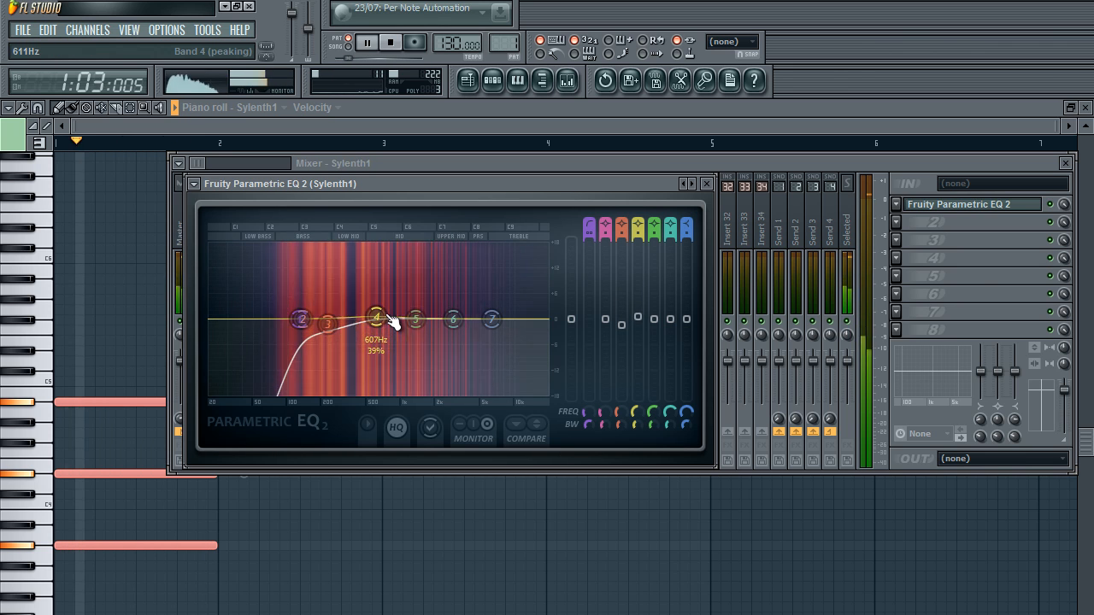
right_click(377, 318)
left_click(384, 339)
Open the Sylenth1 synth and set Filter B's cutoff to 312.34 Hz, resonance to 0.86, input to B and slope to 12 dB
left_click(491, 84)
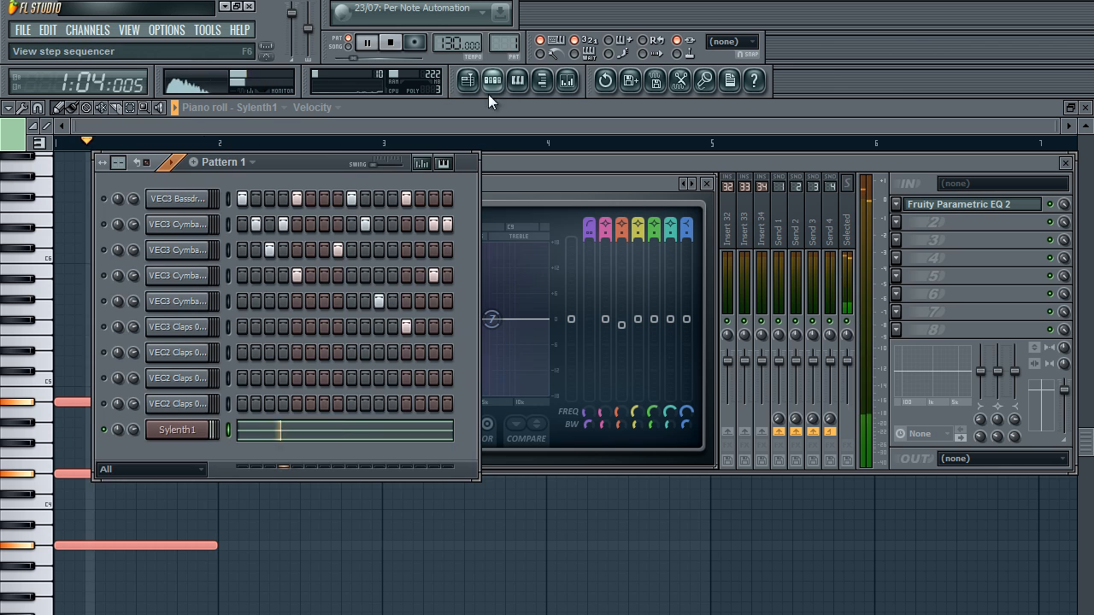
left_click(166, 433)
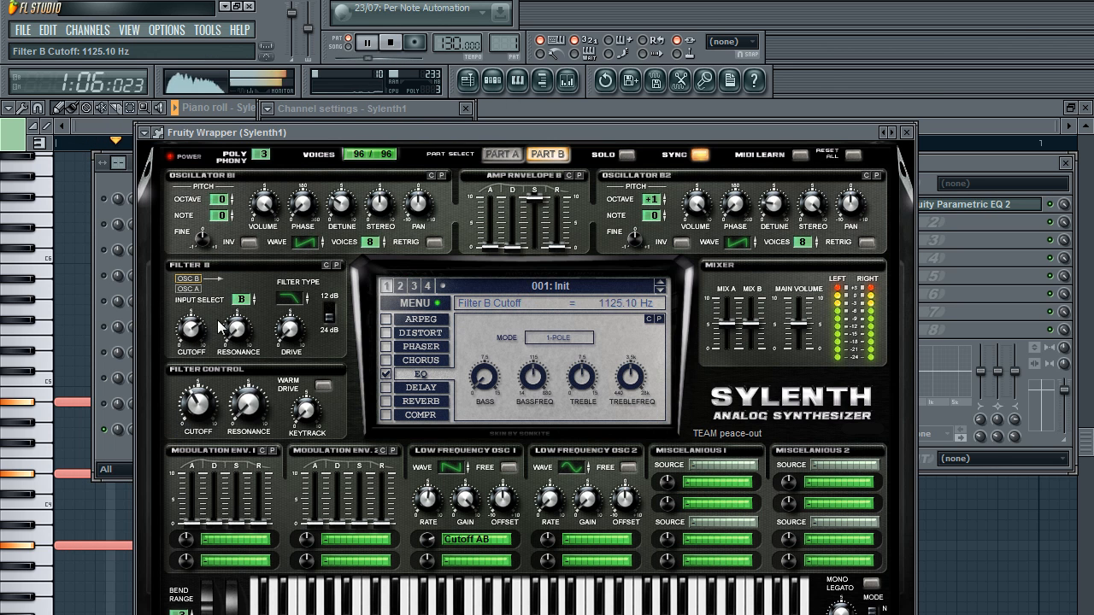
mouse_move(197, 344)
left_mouse_down()
mouse_move(225, 313)
mouse_move(214, 349)
left_mouse_up()
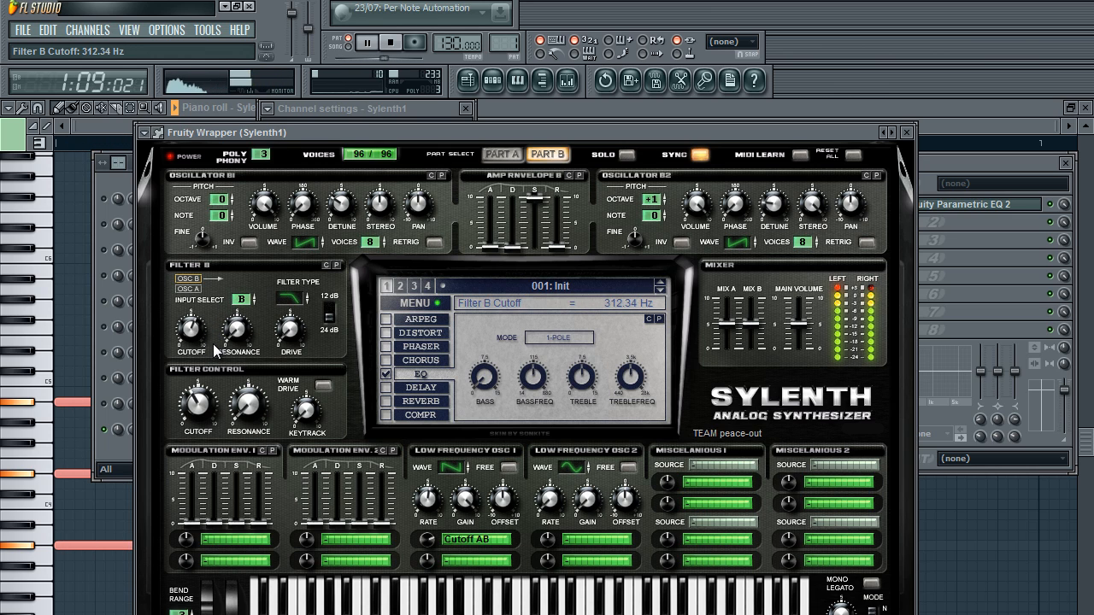
left_click(248, 296)
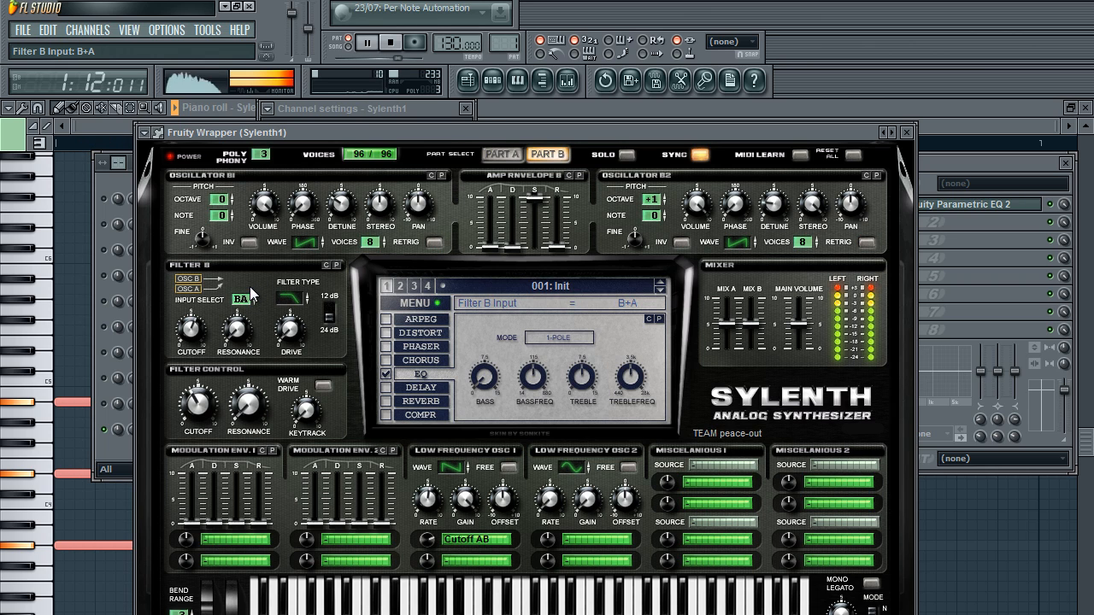
left_click(241, 306)
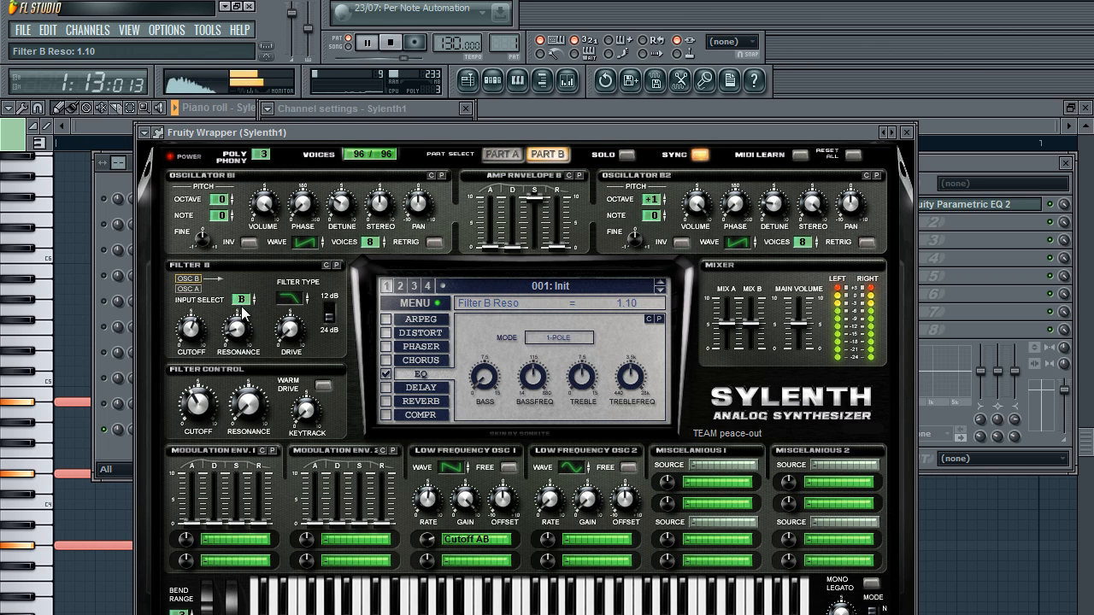
mouse_move(242, 307)
left_mouse_down()
mouse_move(254, 276)
mouse_move(240, 326)
left_mouse_up()
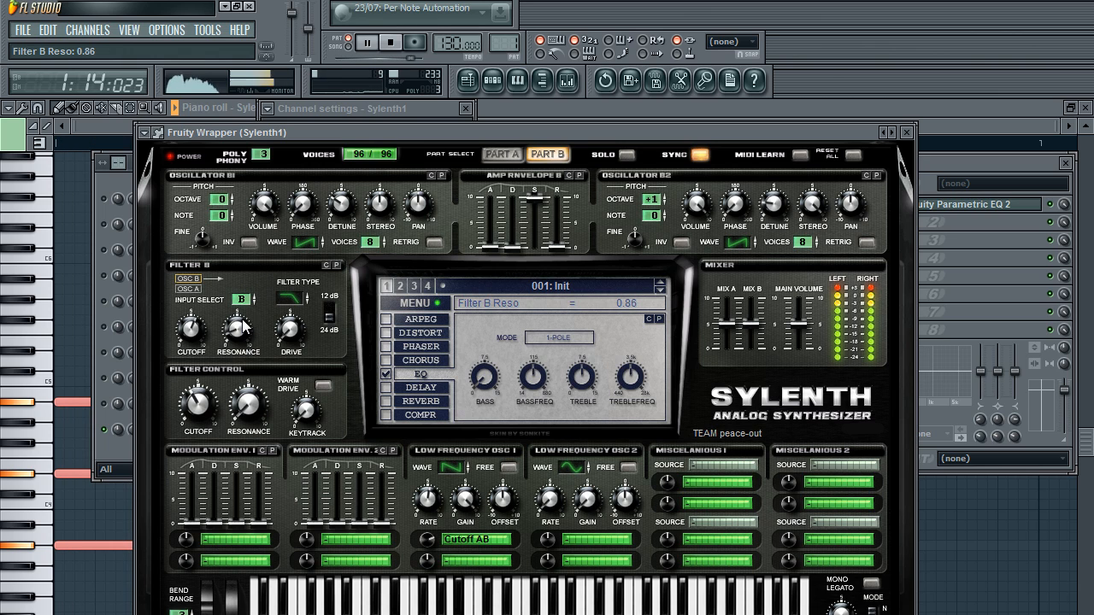
left_click(329, 312)
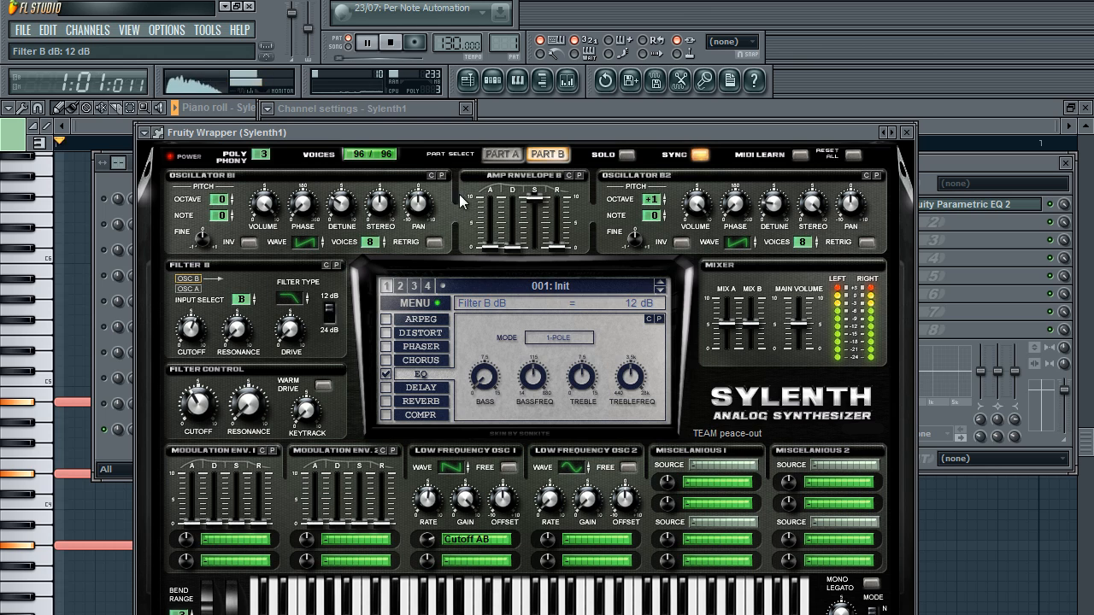
Switch to Part A and try Filter A's slope, cutoff and drive along with the filter control cutoff and warm drive
left_click(503, 154)
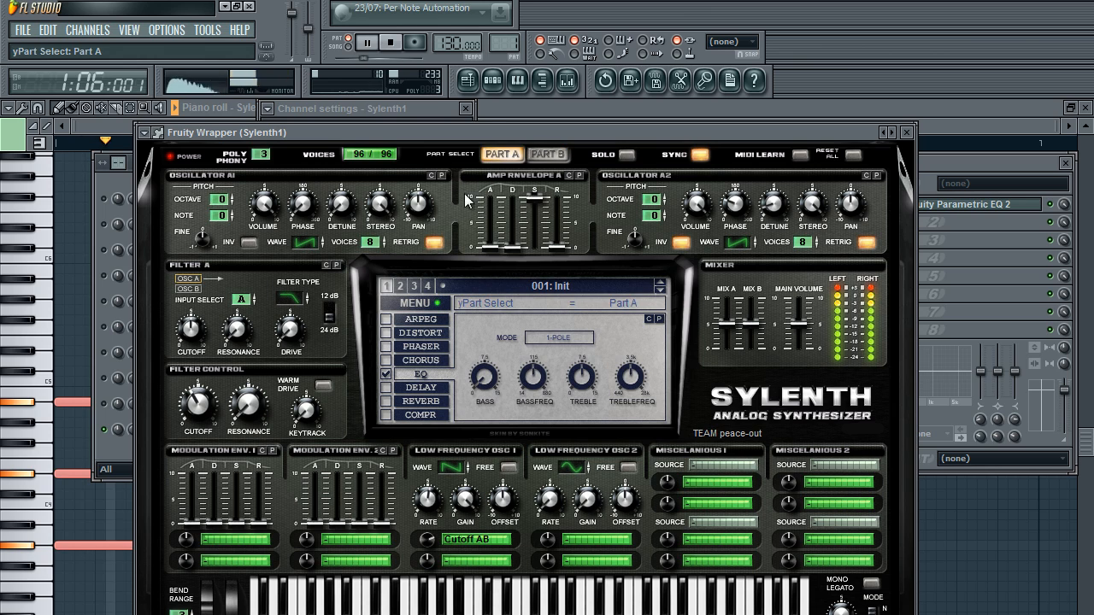
left_click(327, 316)
left_click(198, 338)
left_click_drag(195, 351, 203, 327)
left_click_drag(202, 399, 206, 408)
left_click(322, 386)
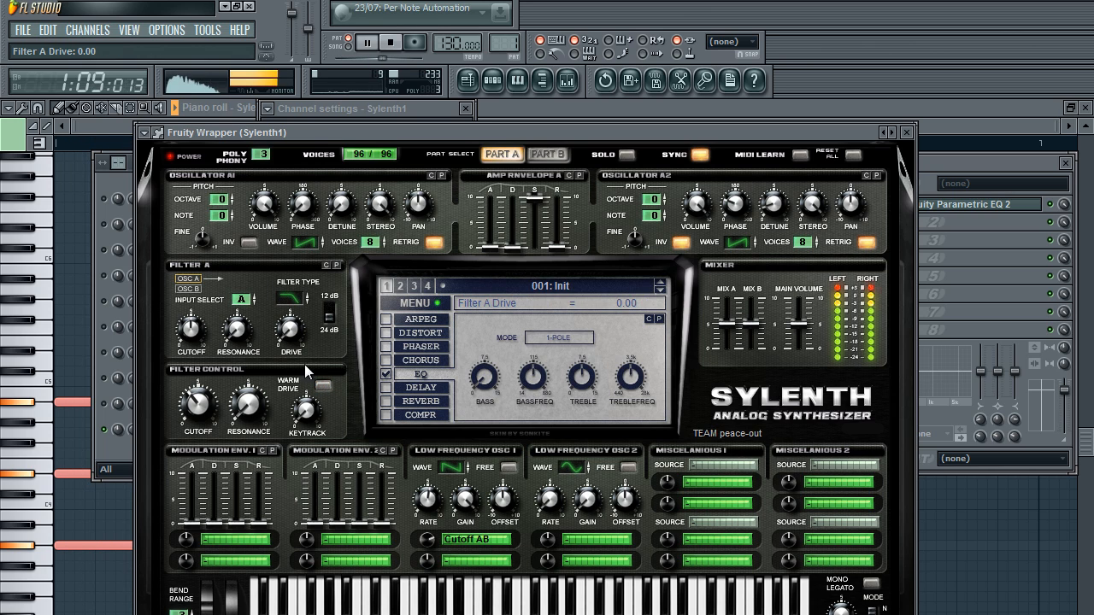
On Part B, set Filter B's drive to 8.38 and cutoff to 153.26 Hz, with filter control key tracking 2.05 and cutoff 25.24 Hz
left_click(547, 155)
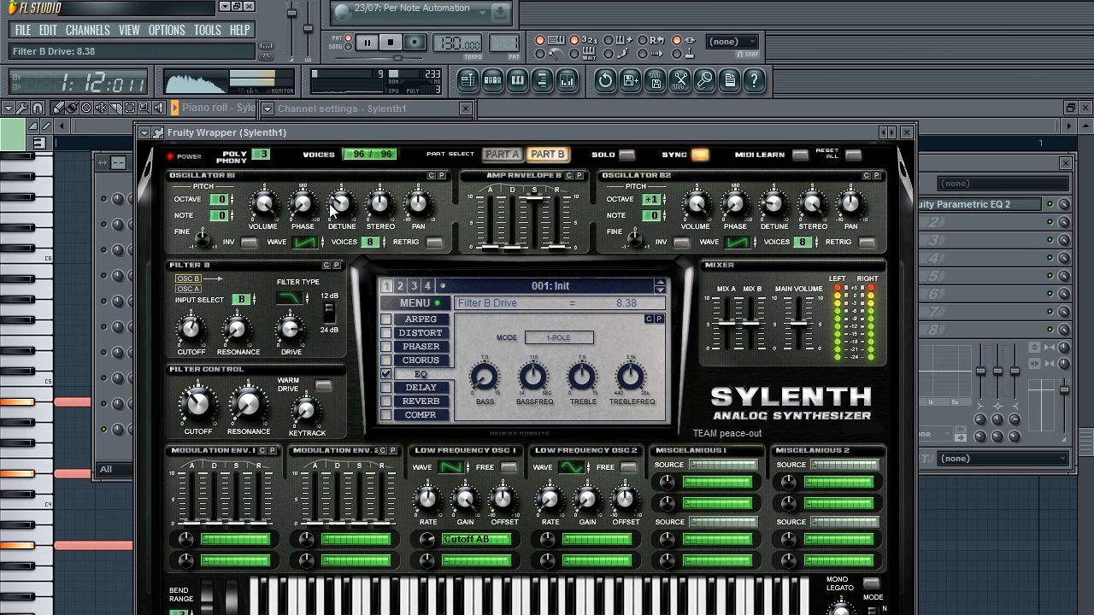
left_click(322, 386)
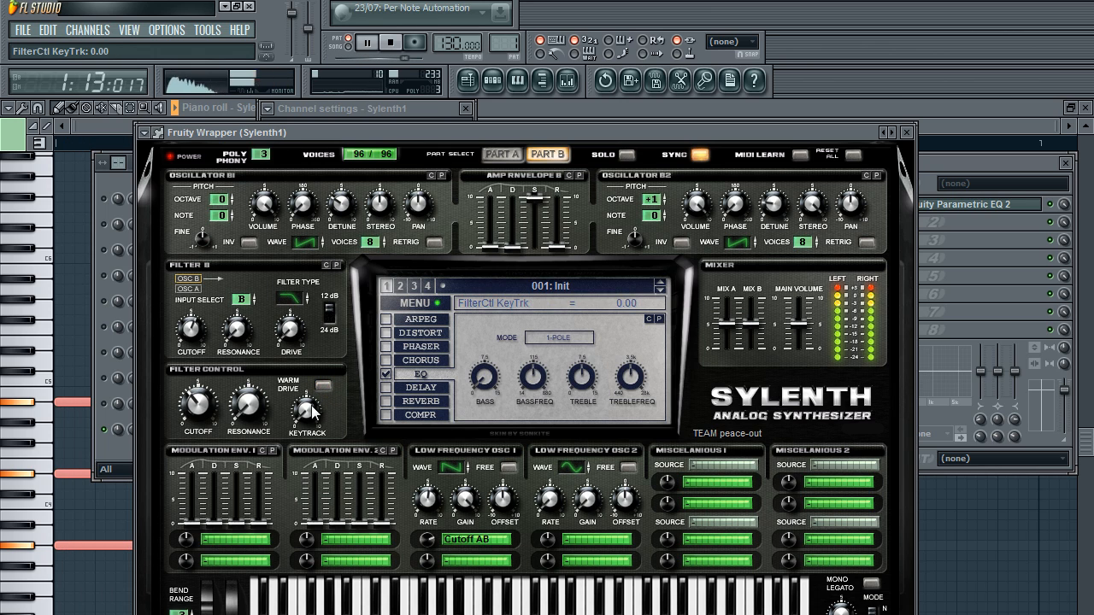
left_click_drag(313, 411, 322, 386)
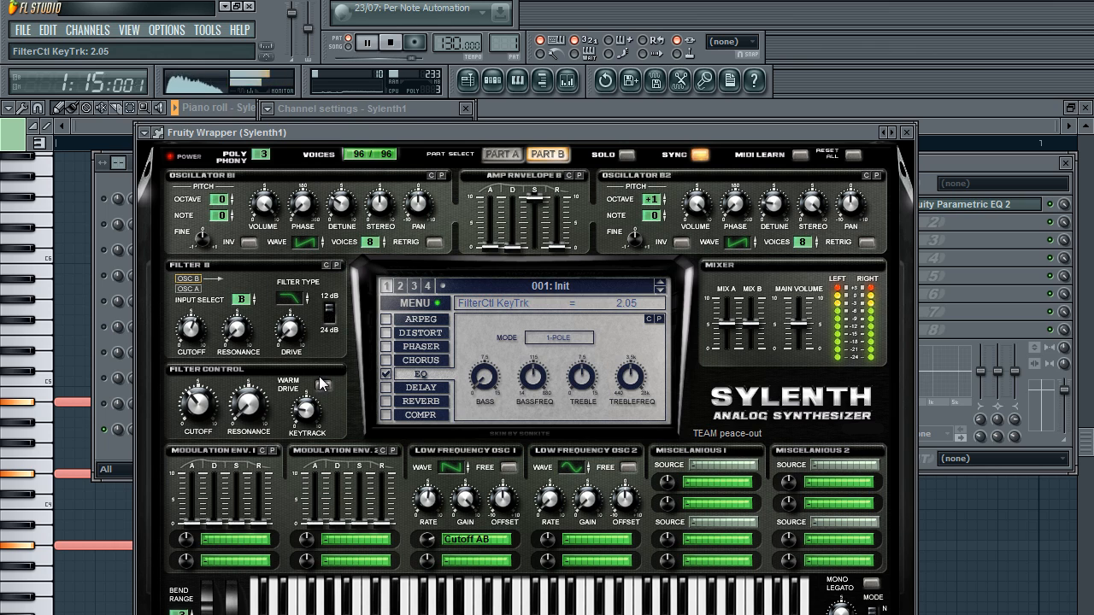
left_click_drag(193, 398, 192, 405)
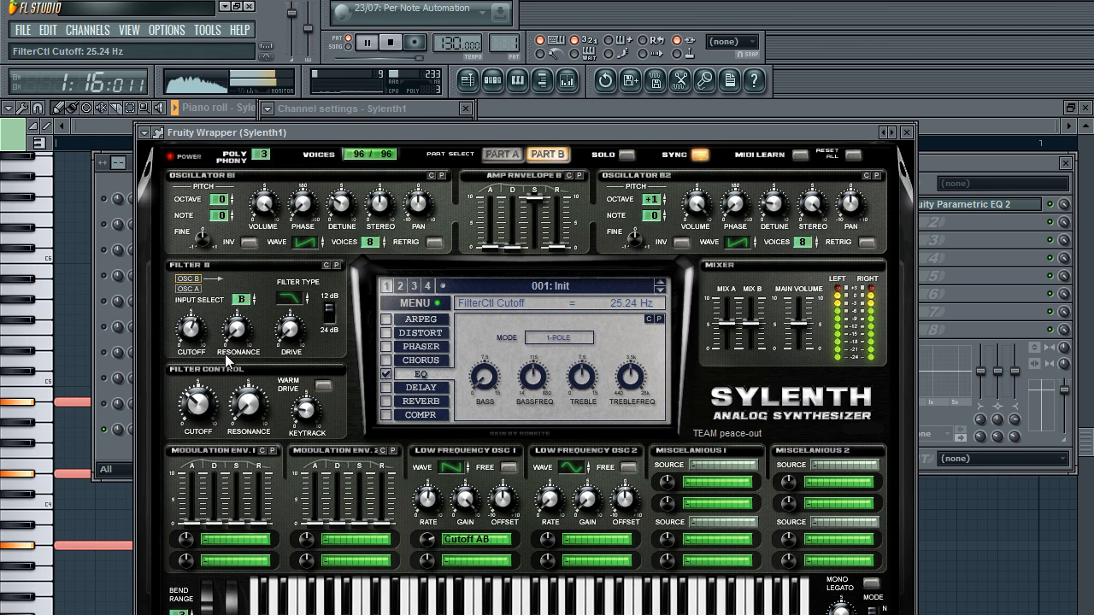
left_click_drag(194, 326, 195, 354)
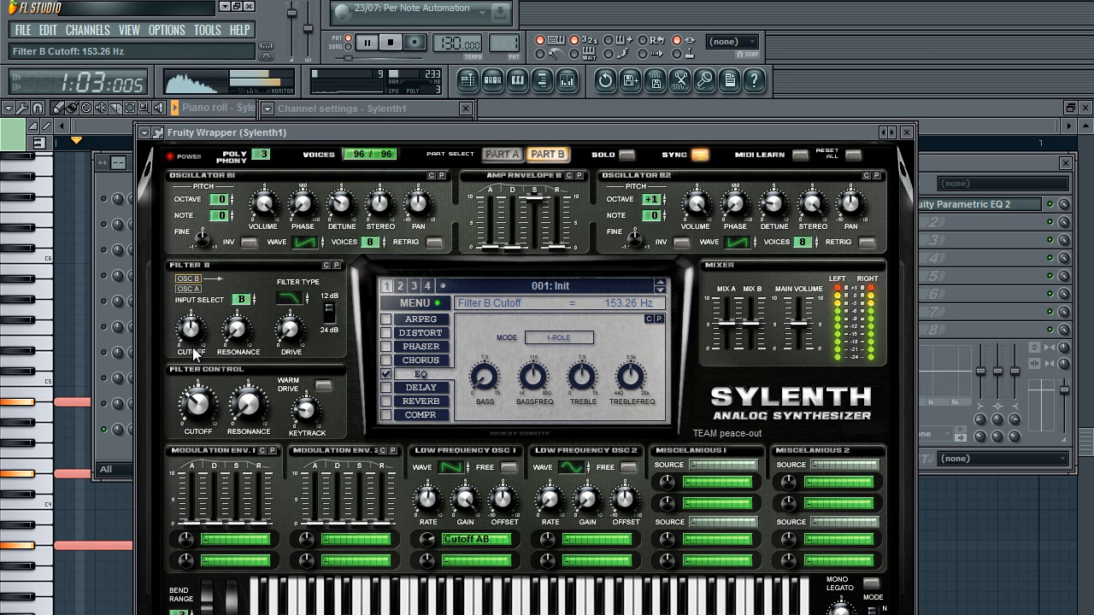
Bring back the Sylenth1 track's parametric EQ, cut band 3 further and reset band 4 after adjusting it
left_click(959, 210)
left_click(936, 209)
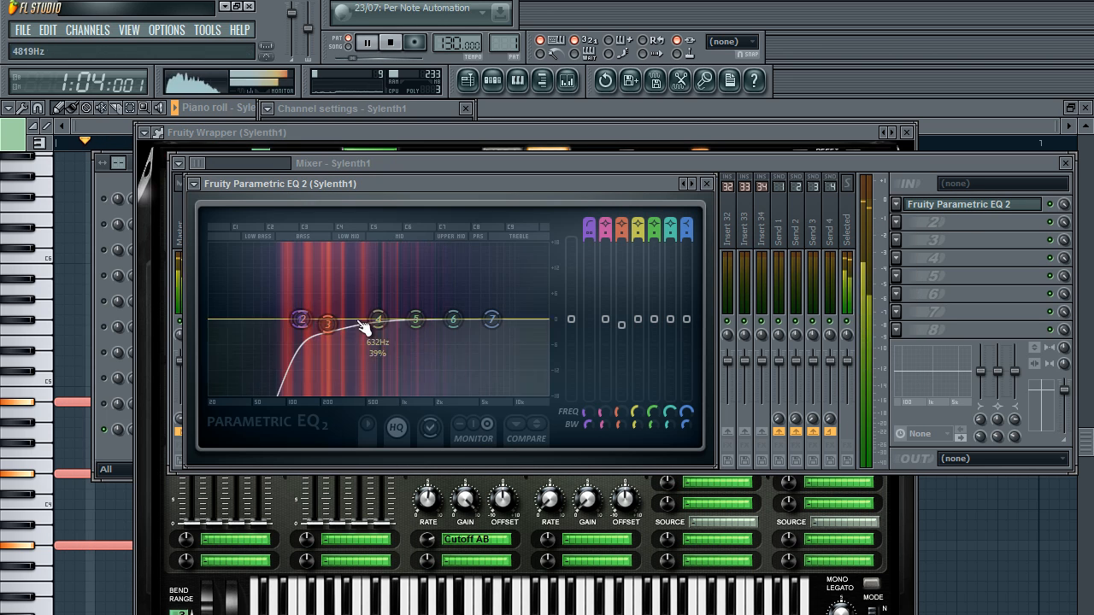
mouse_move(373, 323)
left_mouse_down()
mouse_move(313, 342)
mouse_move(297, 368)
mouse_move(312, 342)
mouse_move(386, 338)
mouse_move(306, 339)
mouse_move(360, 333)
mouse_move(361, 364)
mouse_move(376, 306)
mouse_move(385, 314)
left_mouse_up()
right_click(384, 313)
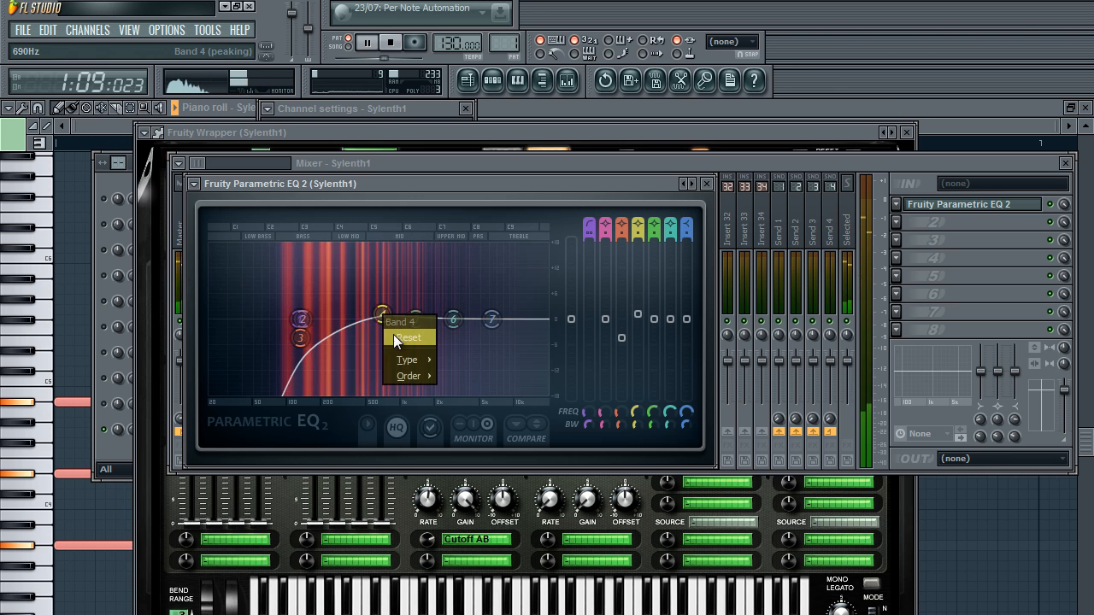
left_click(394, 335)
Set LFO 1's gain to 7.67 and its Cutoff AB modulation amount to 4.19, and return to the piano roll
left_click_drag(465, 497, 464, 539)
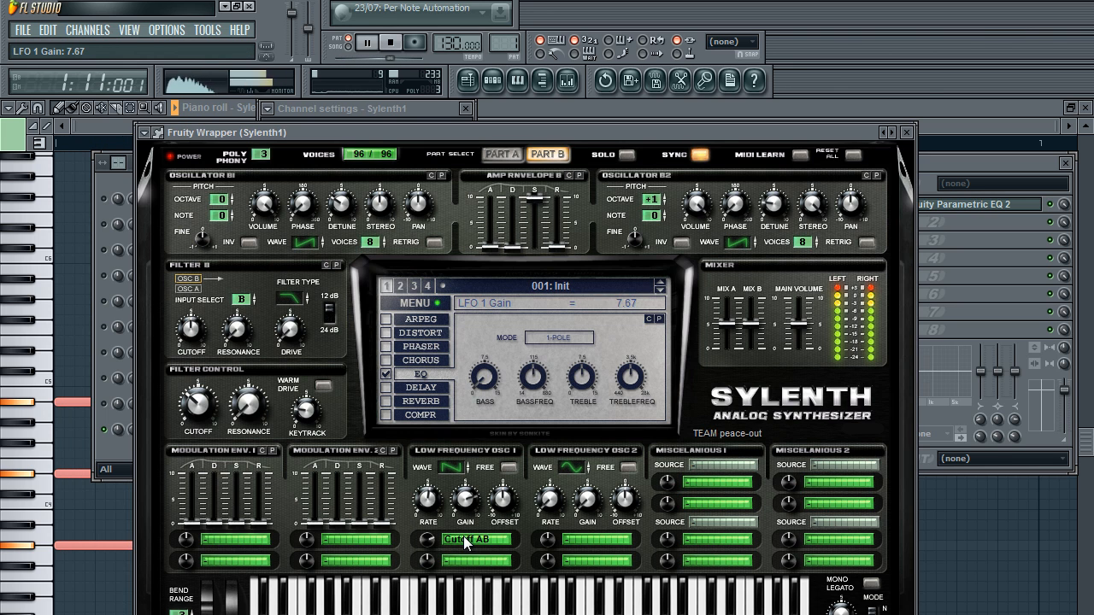
left_click_drag(503, 502, 425, 557)
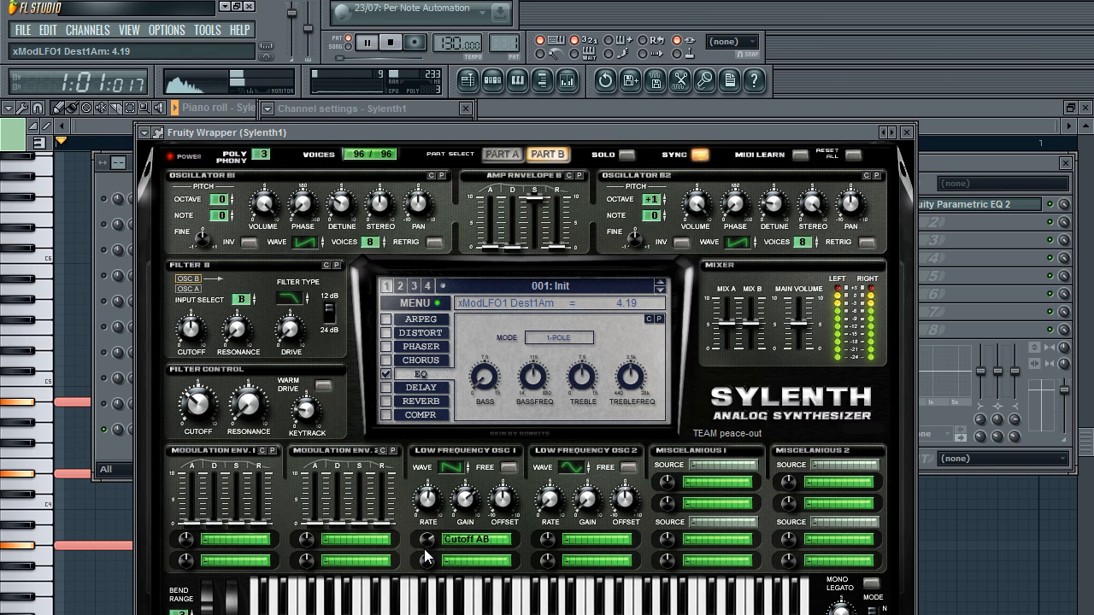
left_click(130, 586)
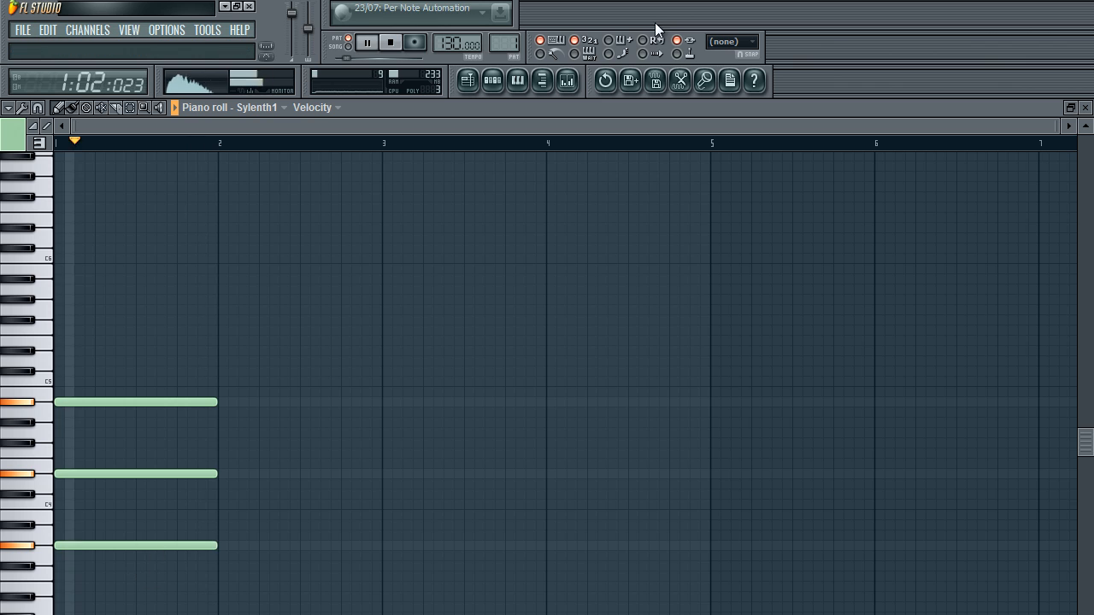
Reopen the Sylenth1 track's EQ, lower band 3 and boost band 4 by 3.4 dB at 483 Hz
left_click(567, 80)
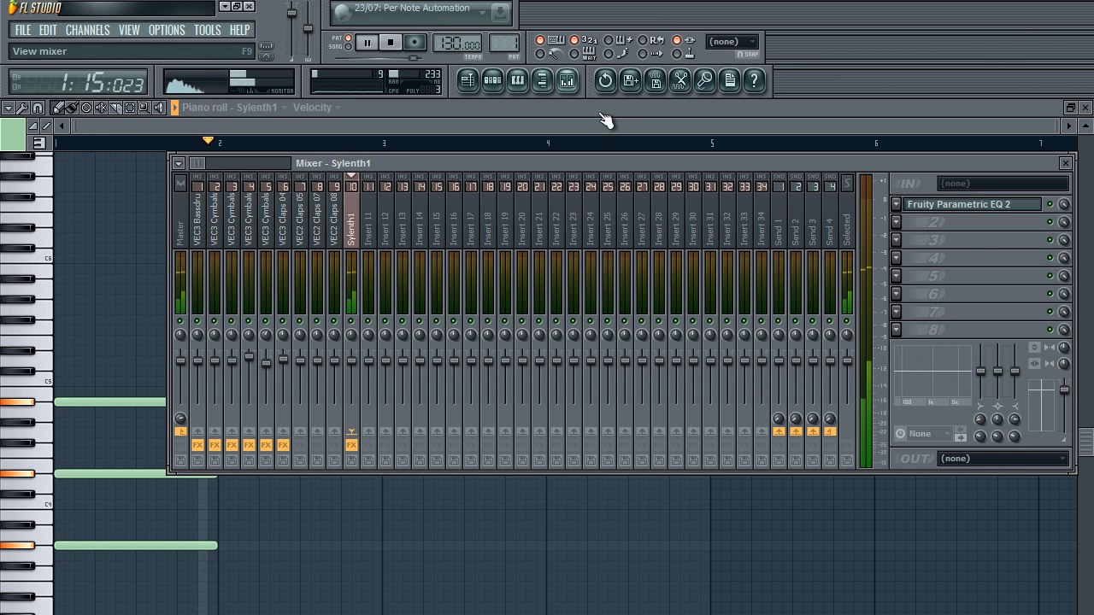
left_click(915, 205)
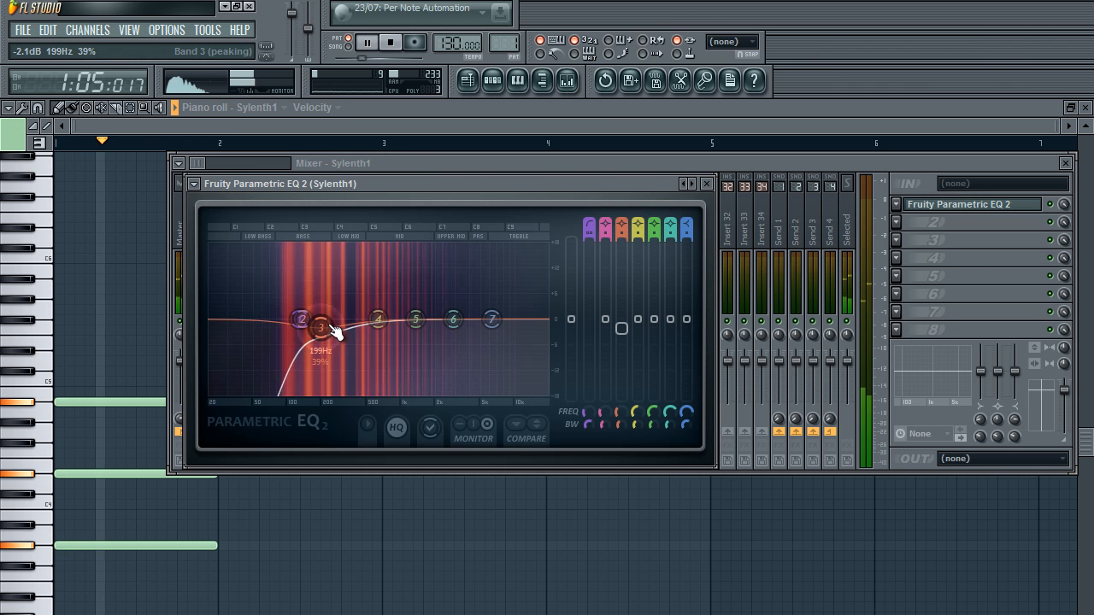
left_click_drag(378, 320, 357, 297)
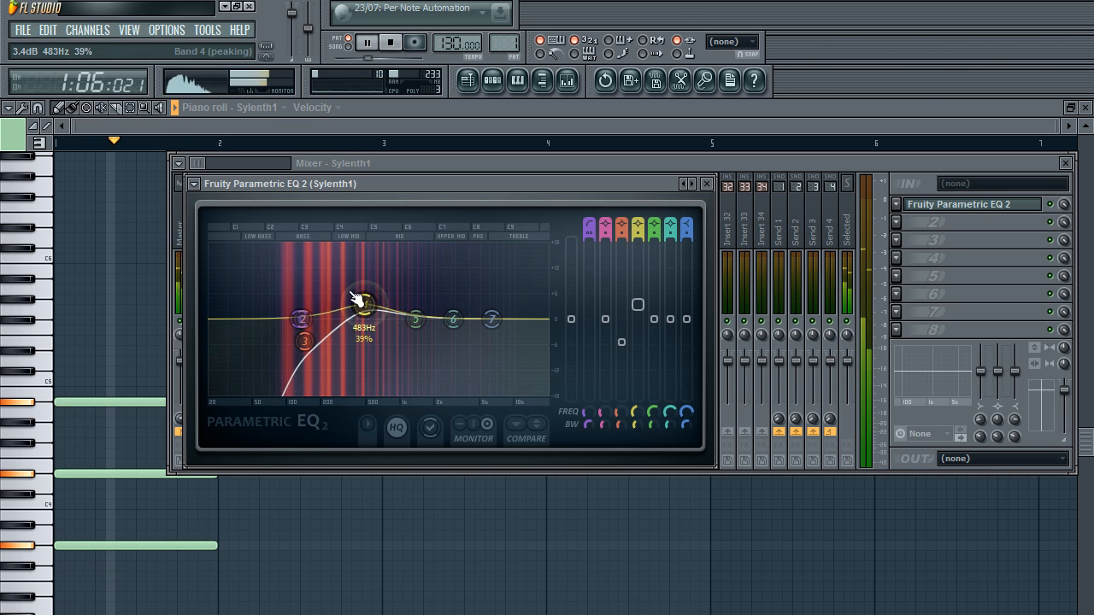
Narrow band 4 of the Sylenth1 track's EQ, raise high-shelf band 7 to 3.1 dB at 2853 Hz, and return to the piano roll
scroll(365, 306, "down", 5)
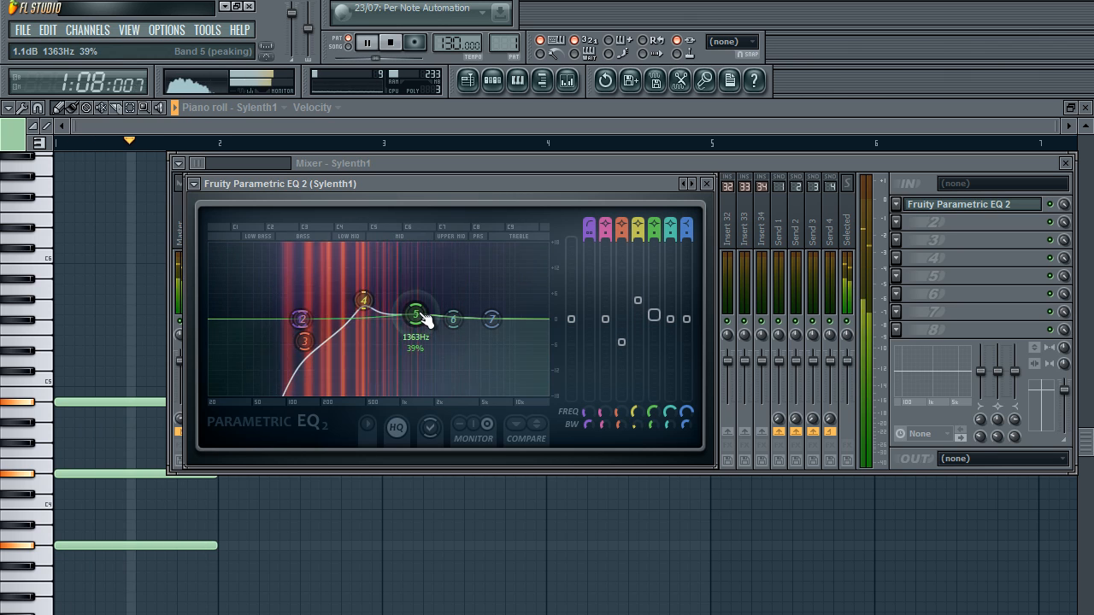
left_click_drag(491, 319, 452, 299)
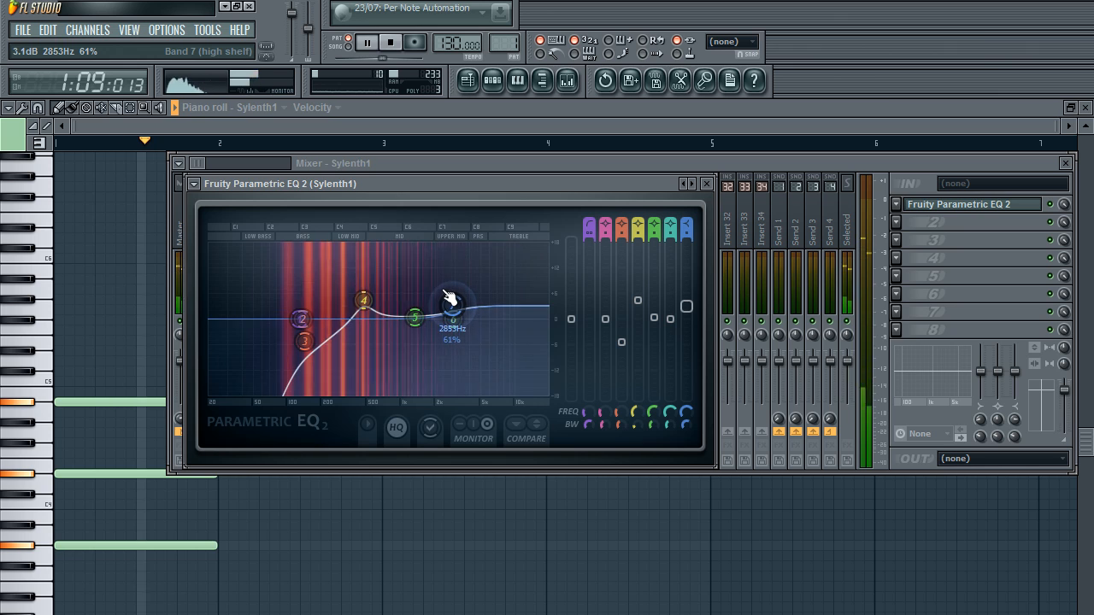
right_click(449, 301)
left_click(476, 332)
key("space")
key("F9")
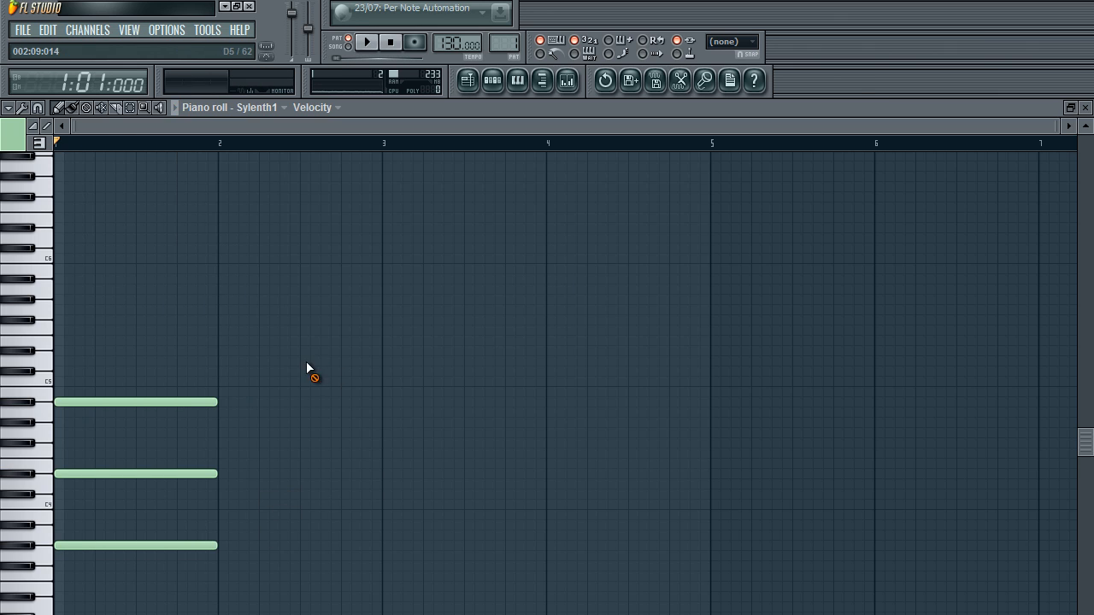
key("space")
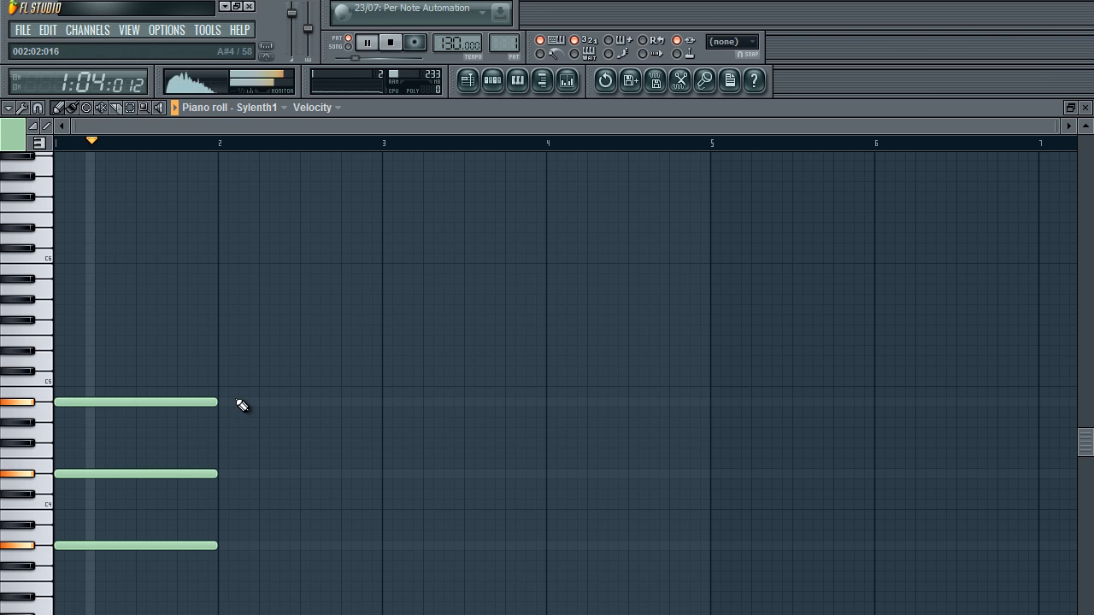
Add a one-bar G5 note on top of the chord and check Sylenth1's polyphony setting
left_click(61, 309)
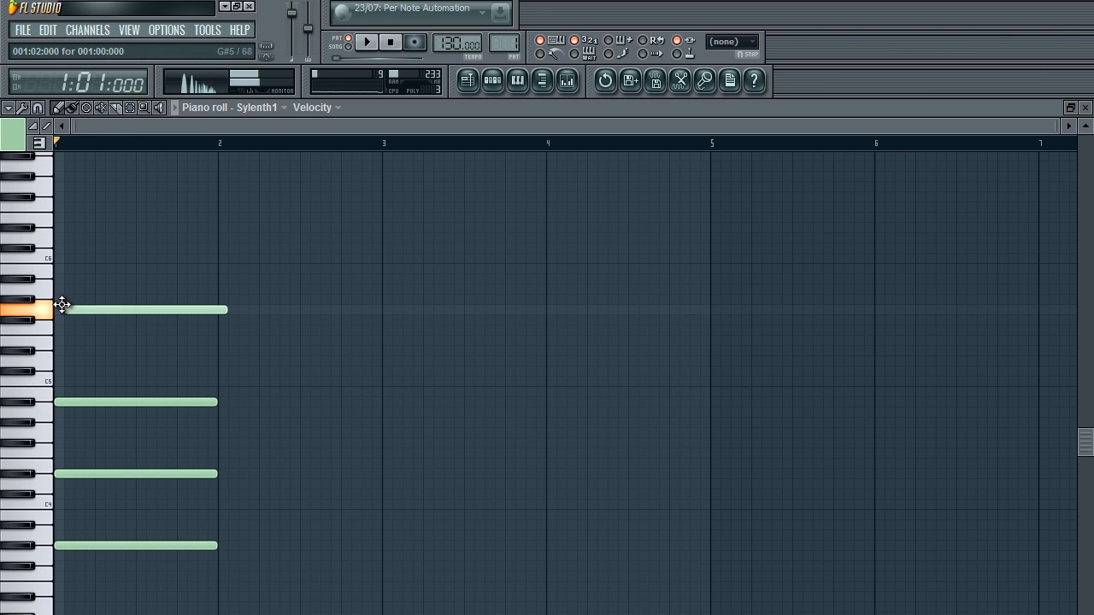
key("space")
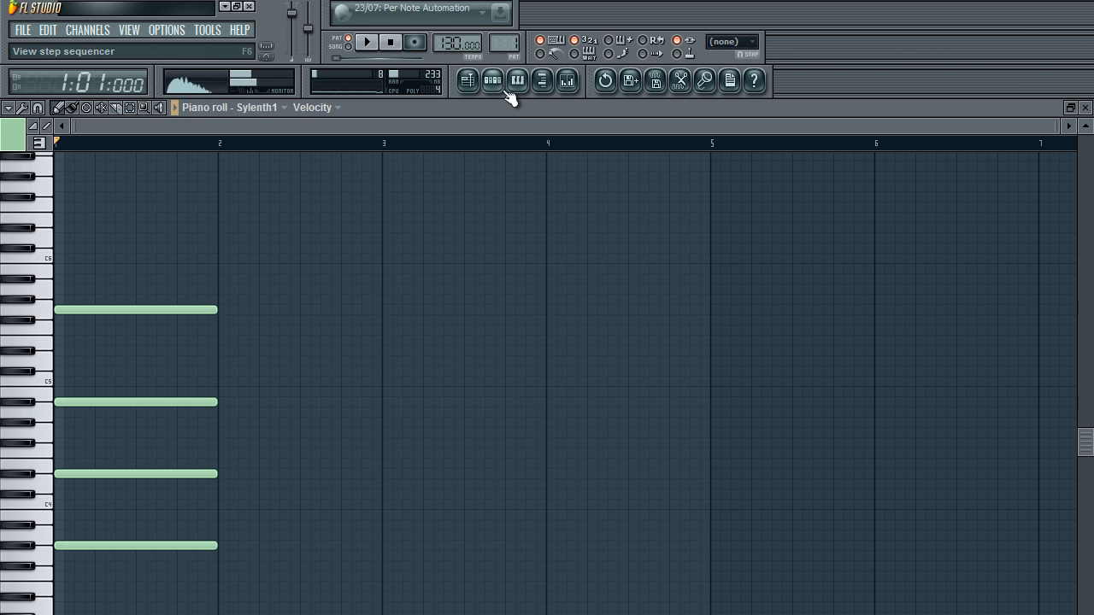
left_click(495, 81)
left_click(169, 435)
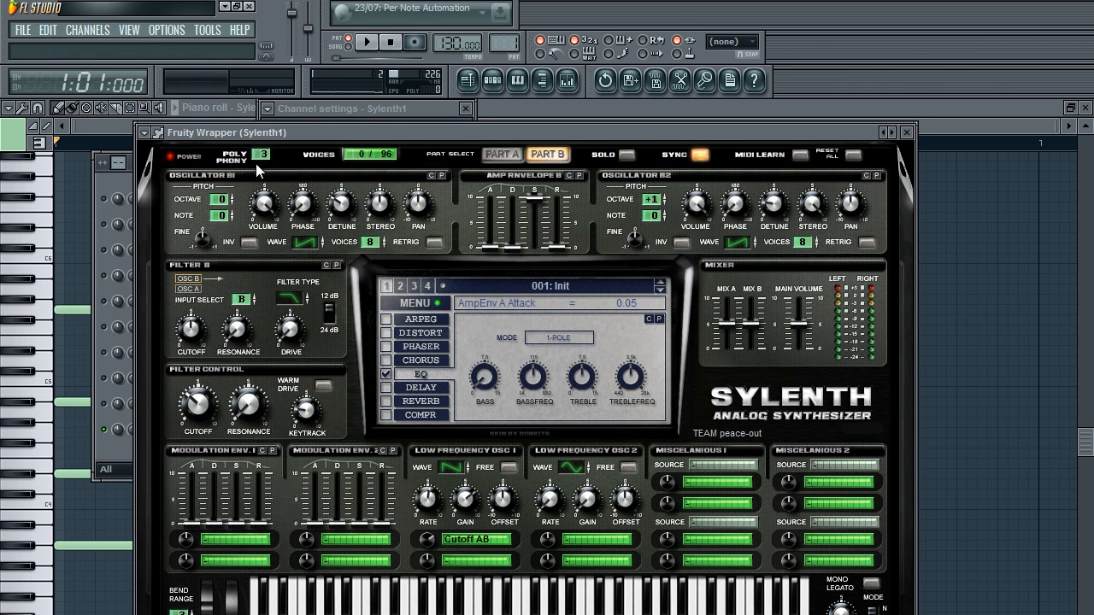
left_click(551, 107)
Try the chord's top note at F5, settle it on D#5, and audition the chord after each change
key("space")
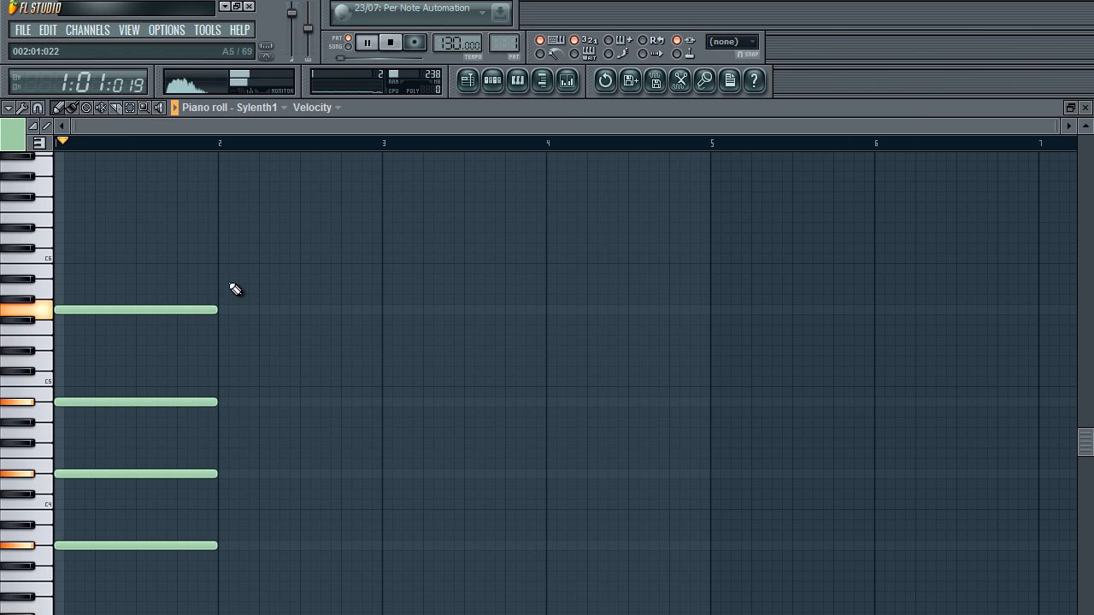
key("space")
left_click_drag(187, 308, 183, 330)
key("space")
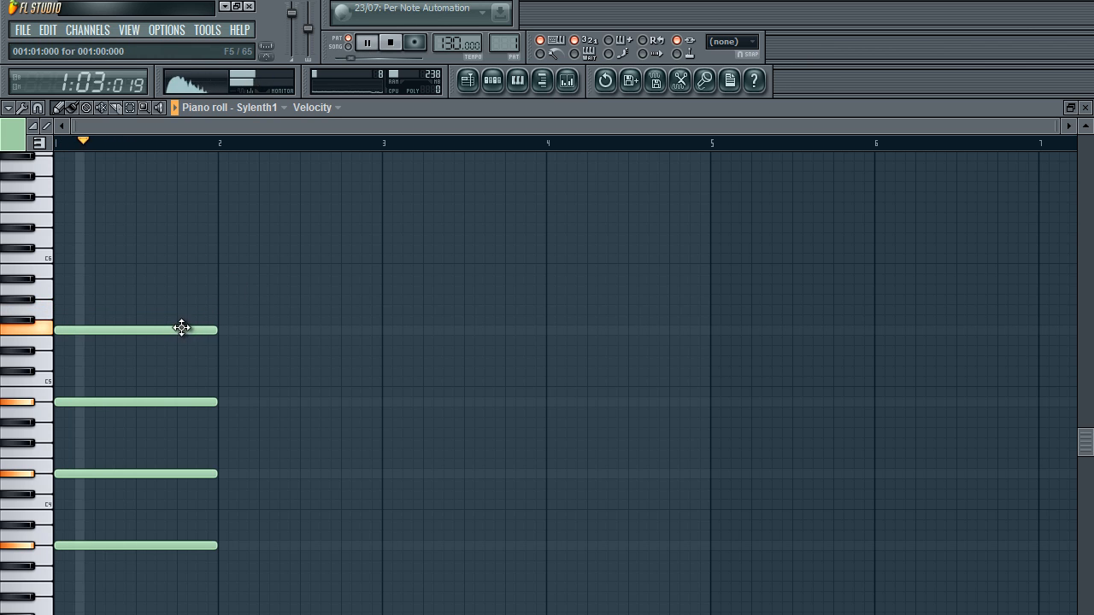
key("space")
left_click_drag(217, 295, 183, 352)
key("space")
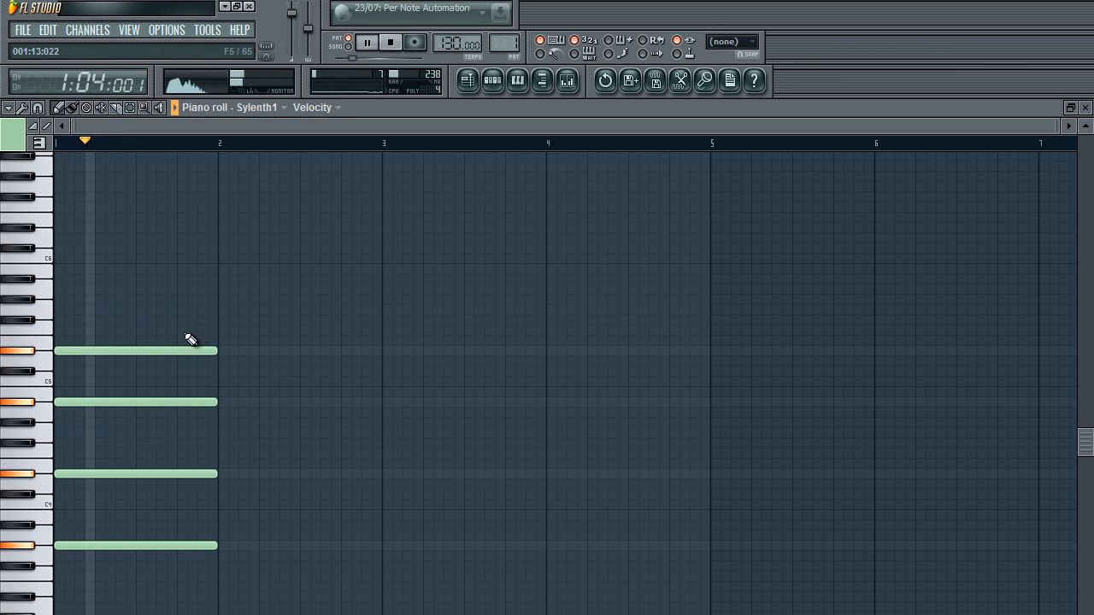
left_click_drag(95, 547, 258, 549)
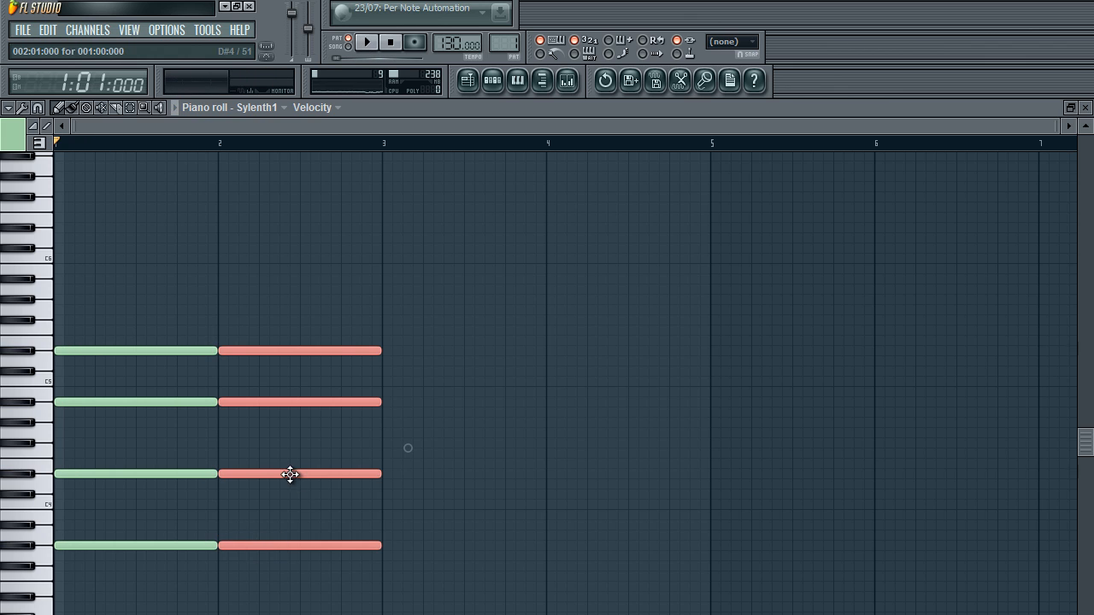
left_click_drag(298, 307, 262, 577)
key("Delete")
Select the four chord notes and lengthen them to one and a half bars
left_click_drag(206, 317, 202, 523)
key("space")
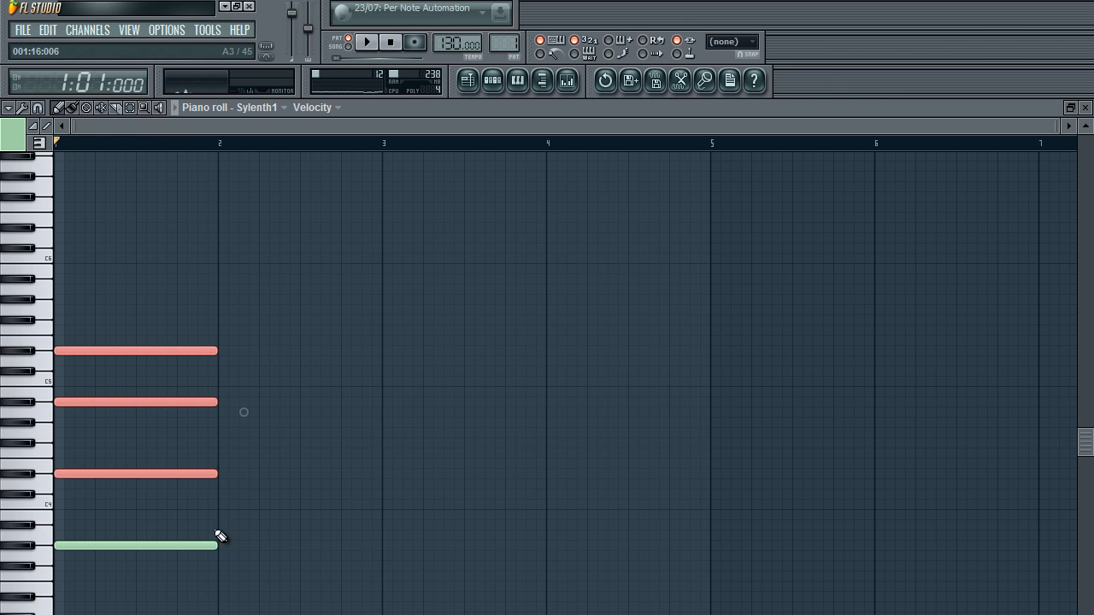
left_click_drag(214, 275, 302, 551)
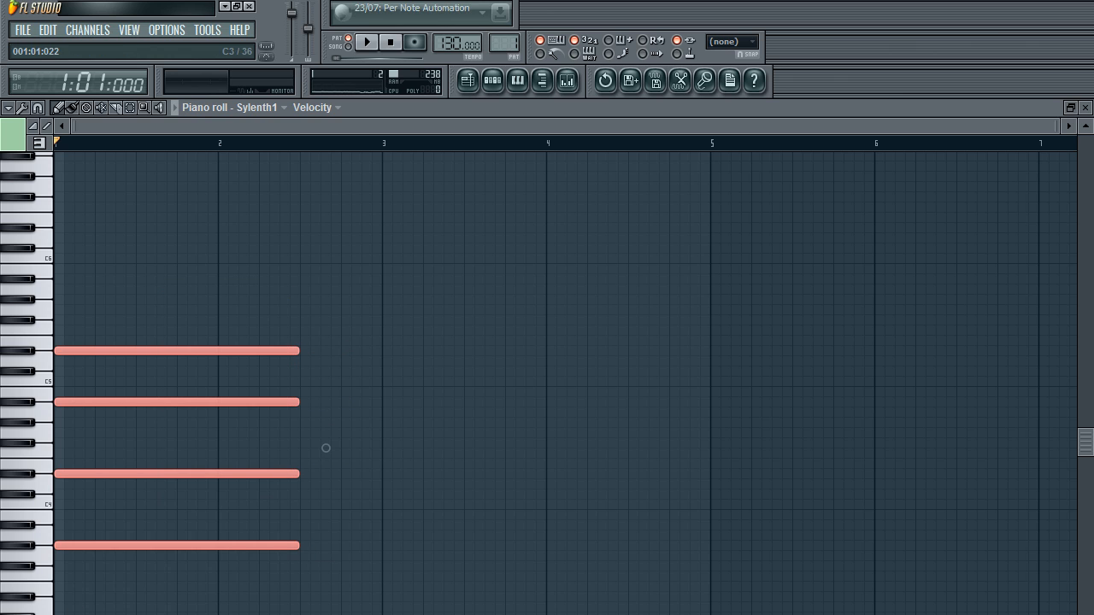
scroll(408, 387, "down", 3)
left_click(418, 382, "ctrl")
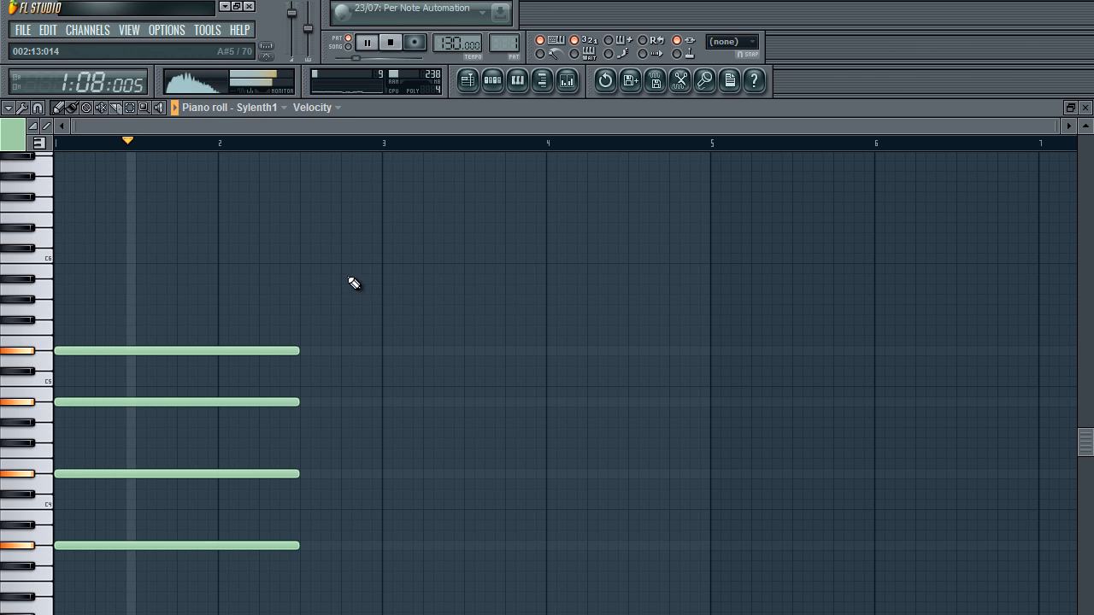
Duplicate the whole four-note chord directly after itself, starting at step 9 of bar 2
key("space")
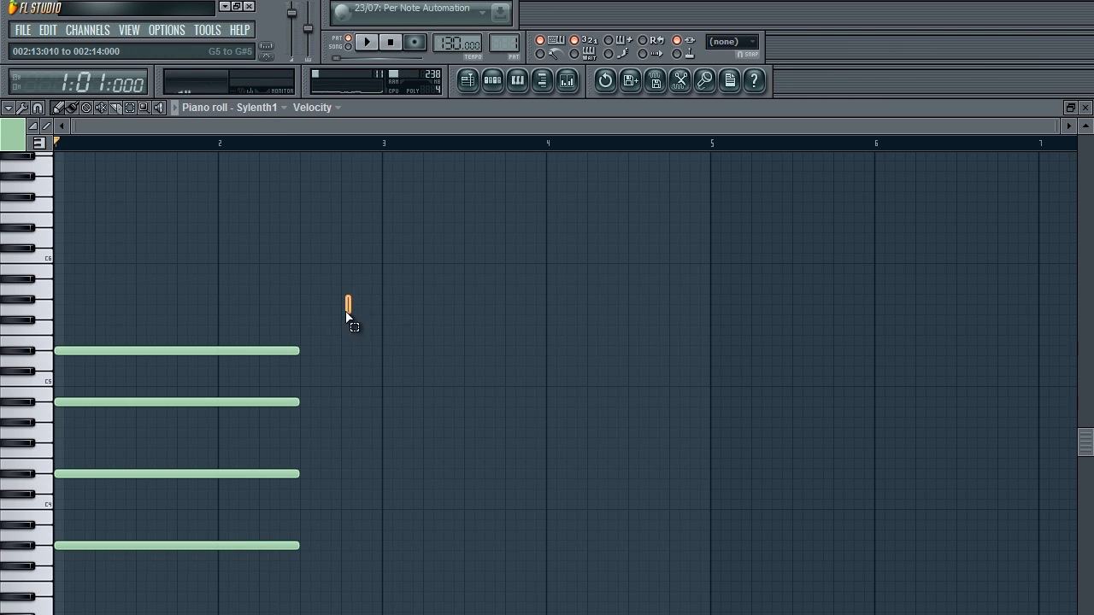
left_click_drag(287, 306, 134, 598)
left_click(137, 592, "ctrl")
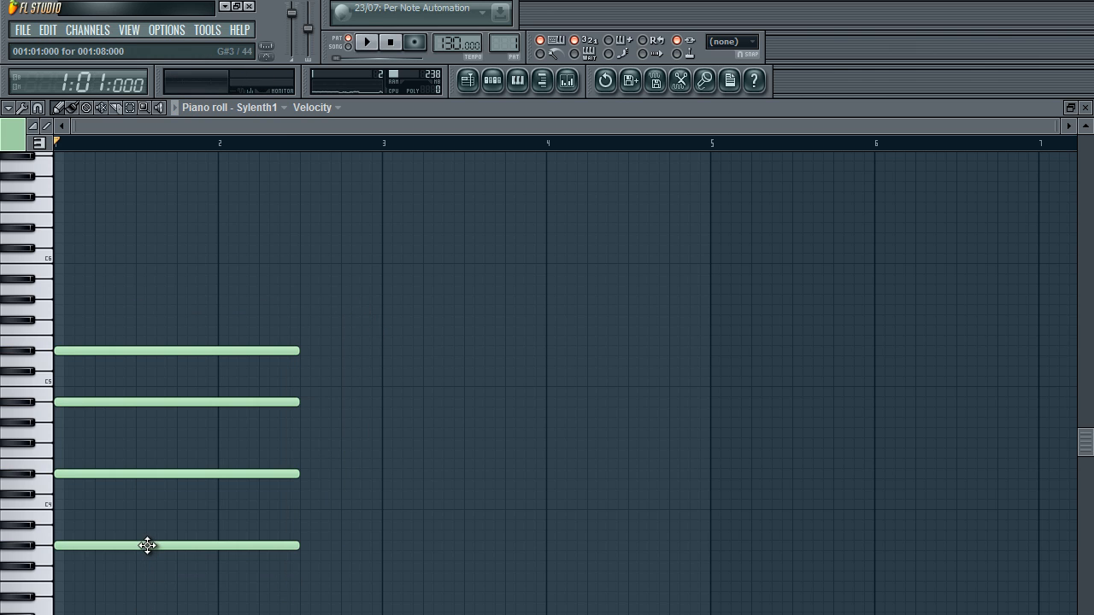
left_click_drag(147, 546, 366, 547)
key("ctrl+z")
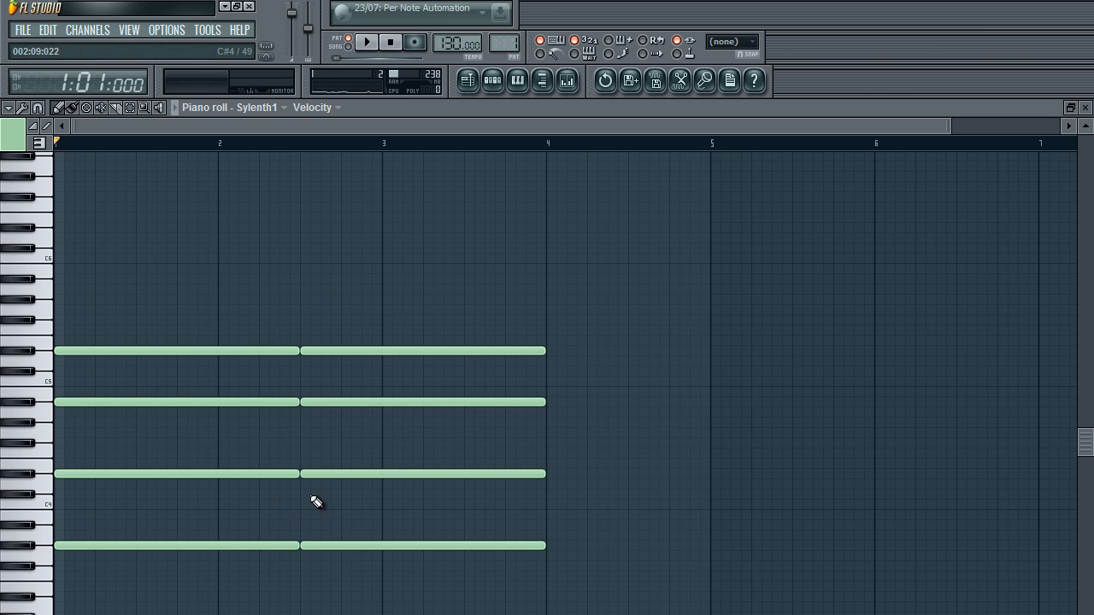
Set the second chord's bass note to C4 for 8 steps, add a two-bar A#3 note at bar 3, and audition from bar 2, step 9
left_click_drag(326, 541, 330, 500)
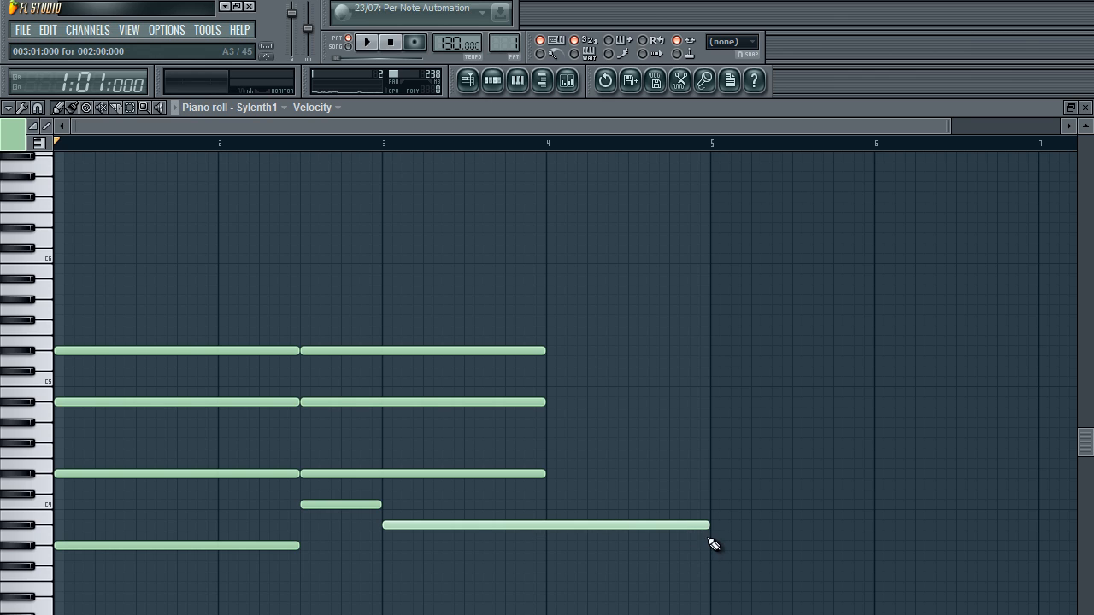
left_click_drag(444, 305, 363, 479)
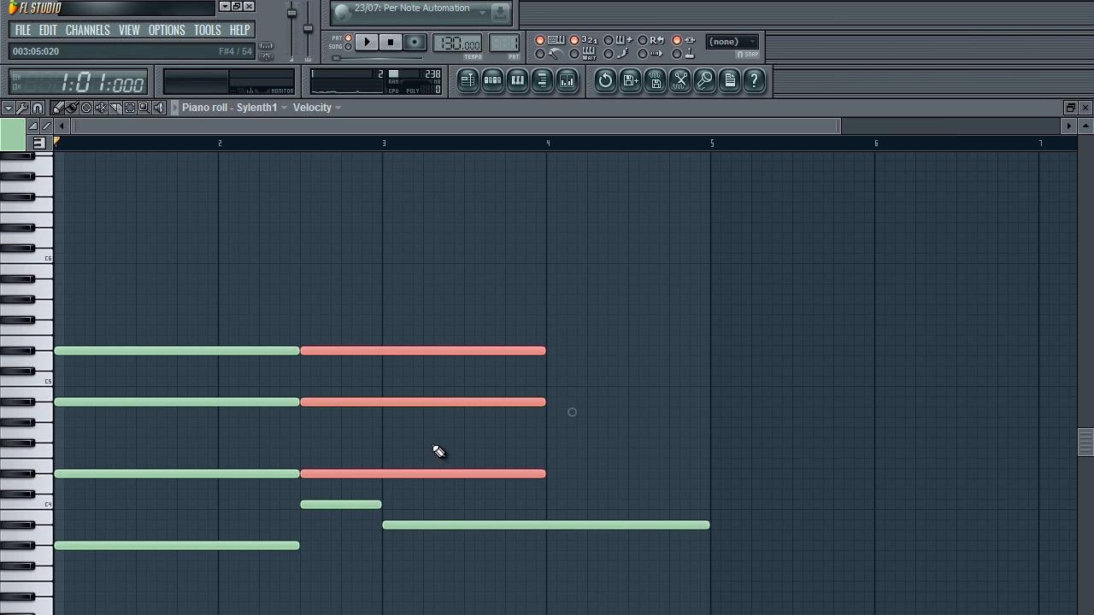
left_click(438, 451)
left_click(310, 150)
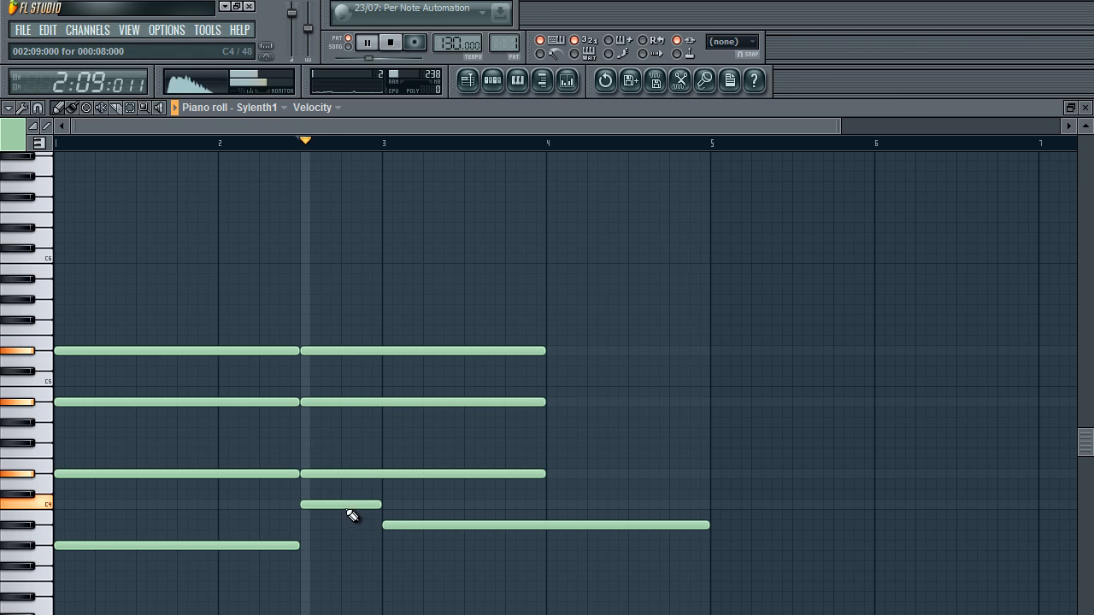
key("space")
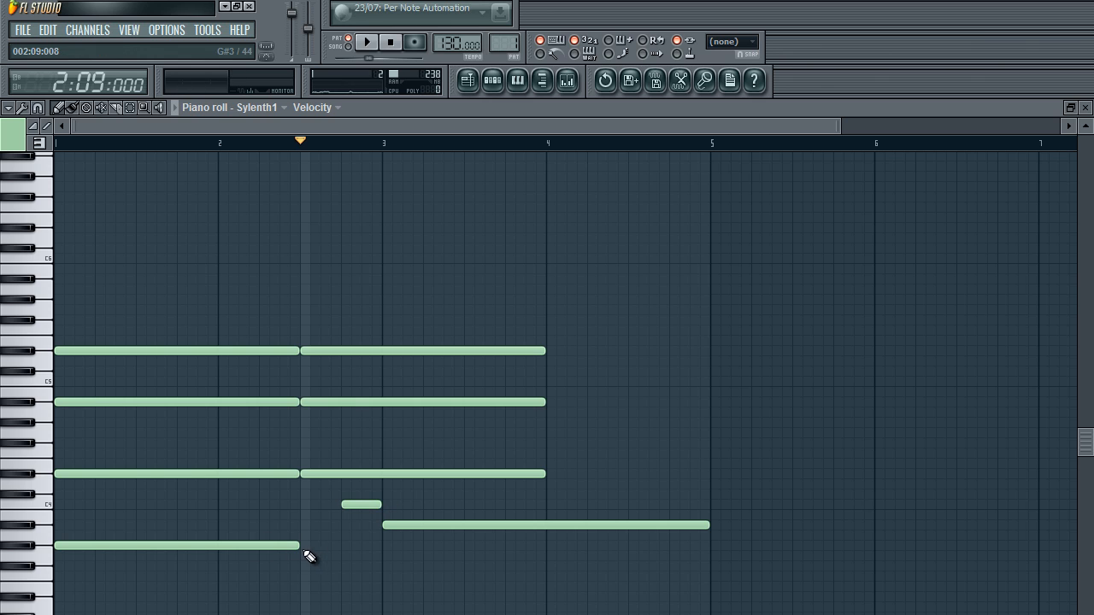
Move the second chord's upper notes to step 13 of bar 2 and raise its top note to G5
left_click_drag(374, 352, 403, 453)
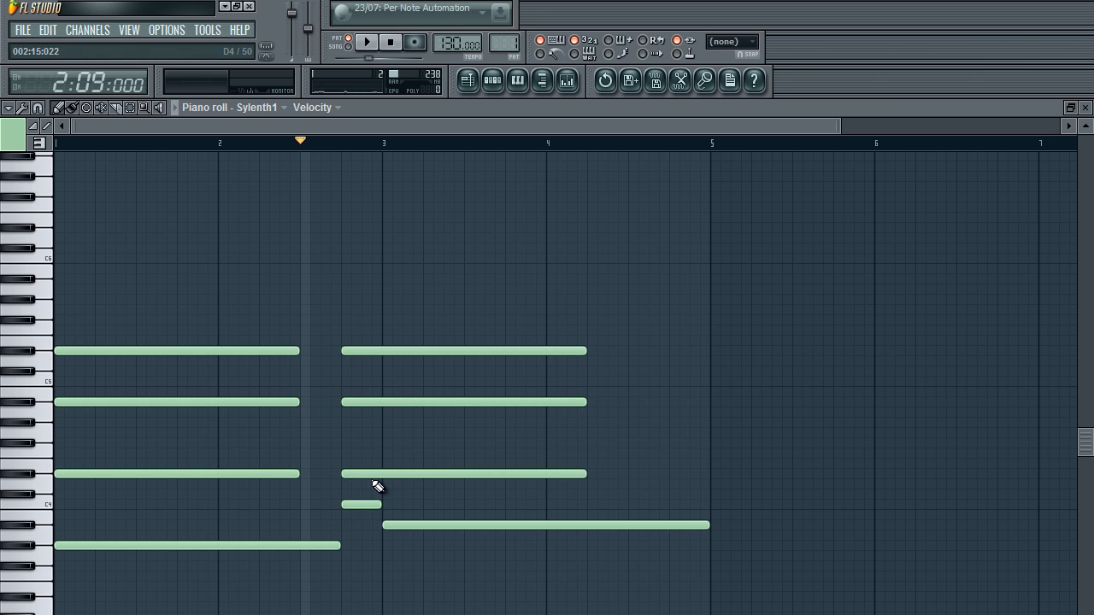
left_click_drag(365, 402, 405, 409)
key("space")
key("space")
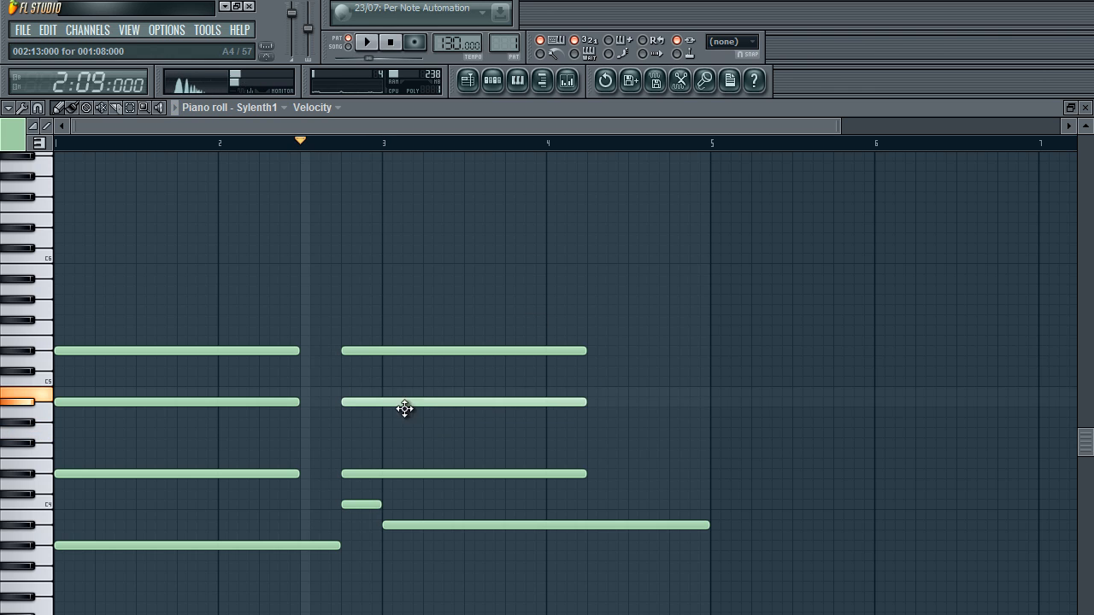
left_click_drag(403, 350, 396, 306)
key("space")
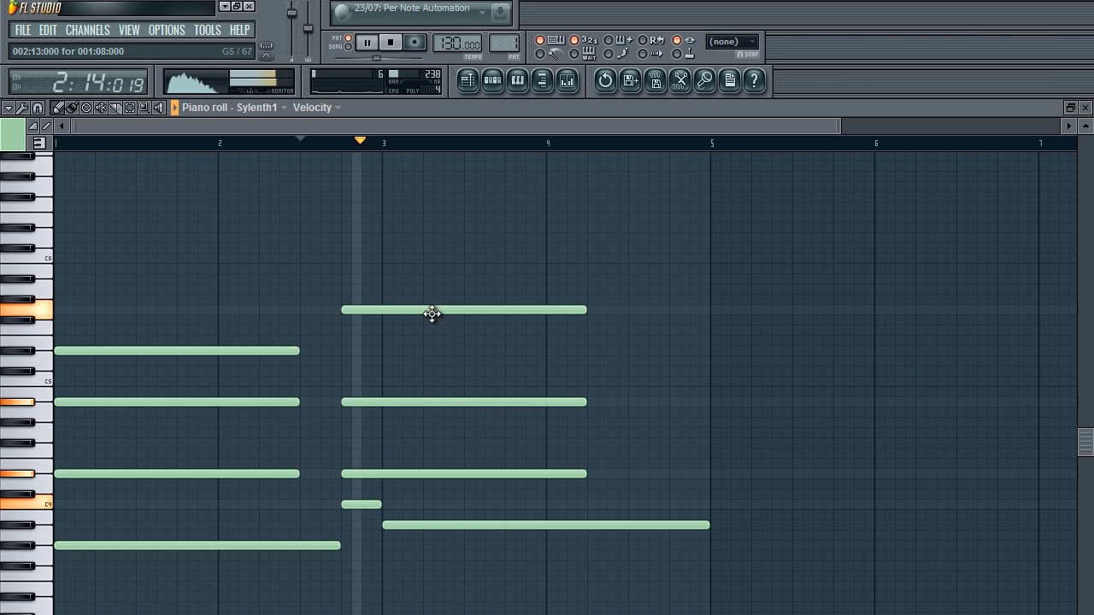
key("space")
Trim the second chord's upper notes to end at bar 3 and extend the first chord's upper notes to bar 2, step 13
left_click_drag(549, 276, 551, 470)
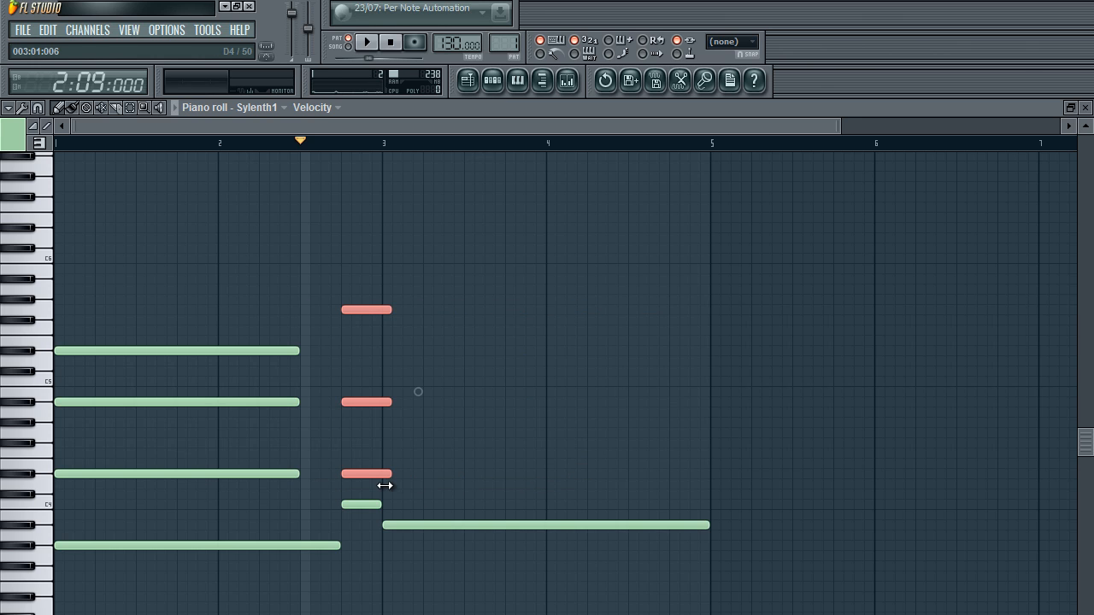
left_click_drag(248, 315, 265, 472)
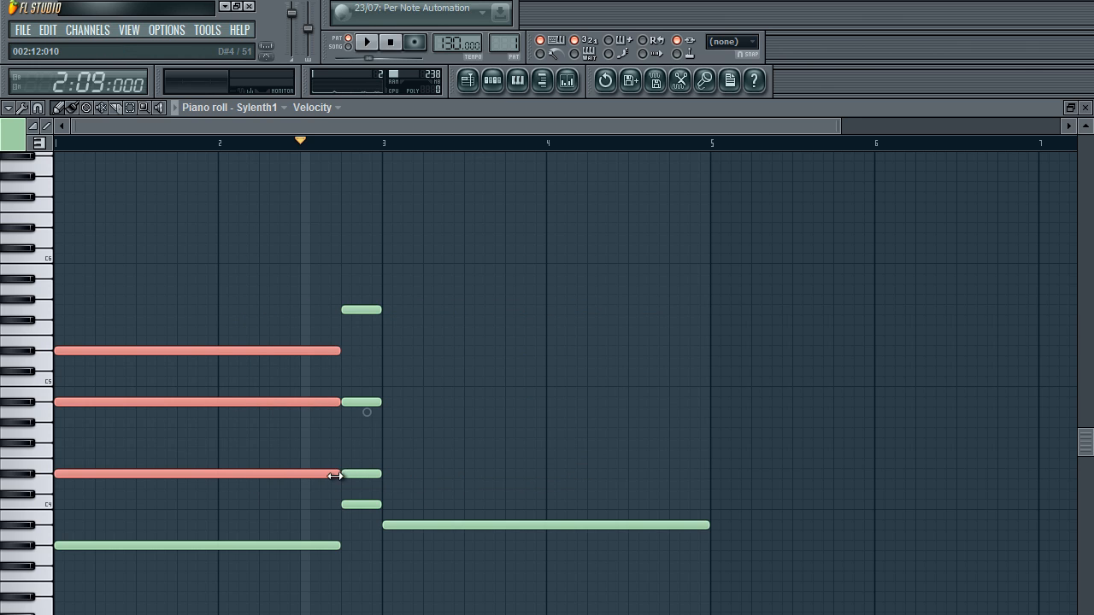
left_click(395, 42)
key("space")
left_click(455, 265, "ctrl")
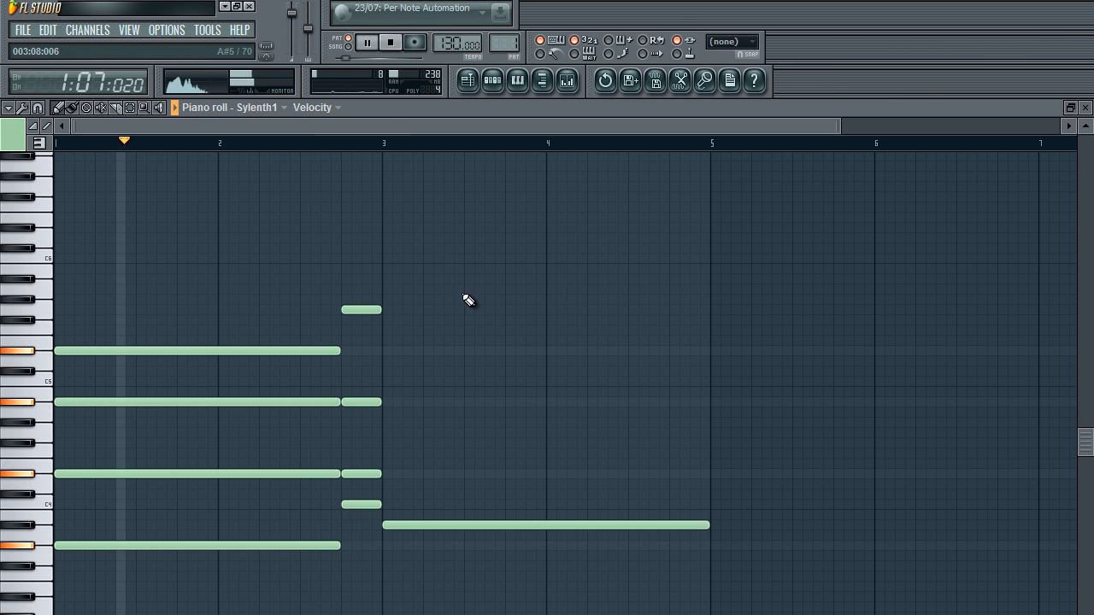
Copy the first chord's three upper notes to bar 3 above the A#3 bass note and play the progression
left_click_drag(302, 330, 523, 470)
key("space")
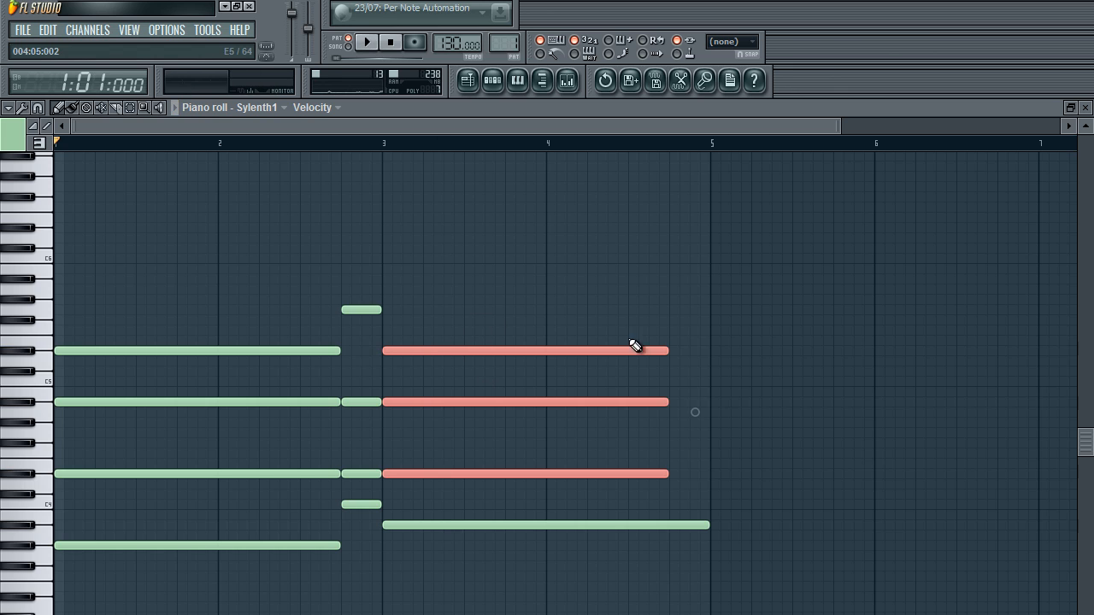
left_click(452, 373, "ctrl")
key("space")
left_click_drag(319, 325, 338, 480)
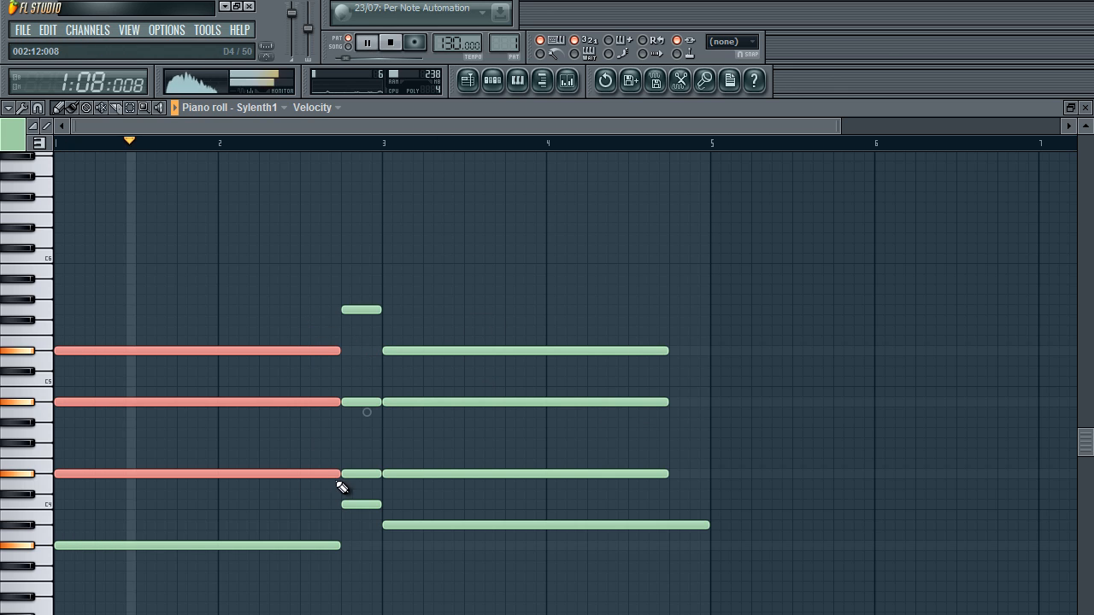
left_click(486, 298, "ctrl")
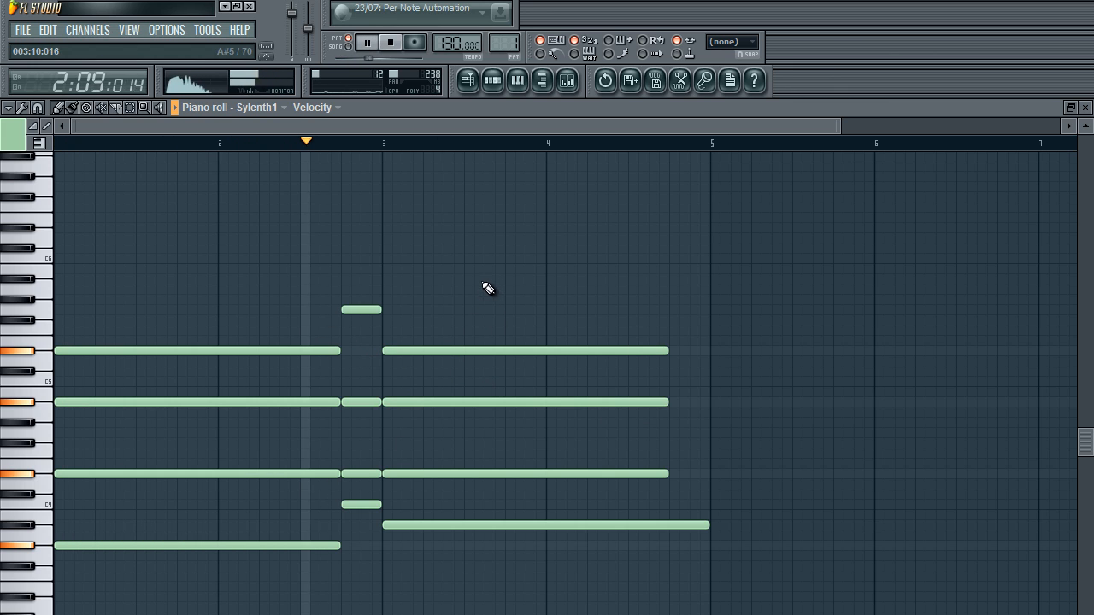
key("space")
left_click_drag(480, 257, 426, 529)
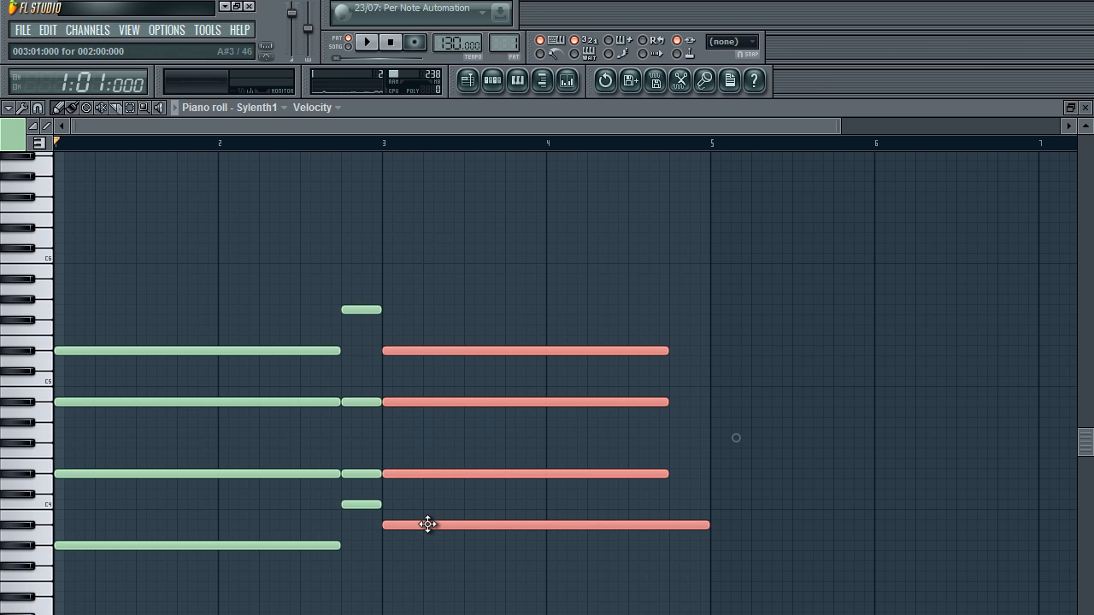
key("space")
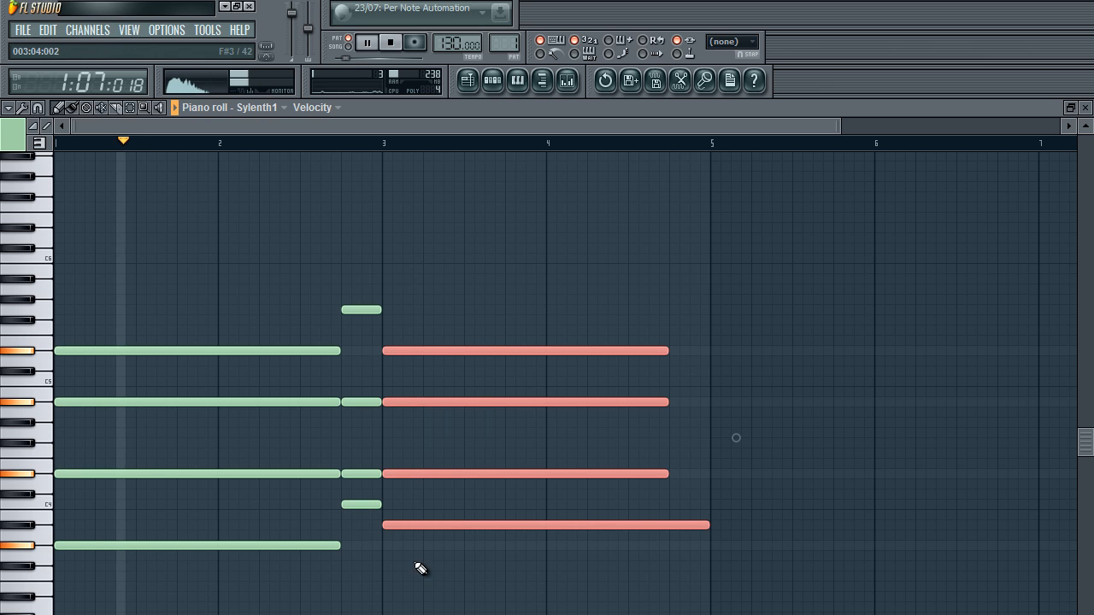
left_click(419, 566, "ctrl")
key("space")
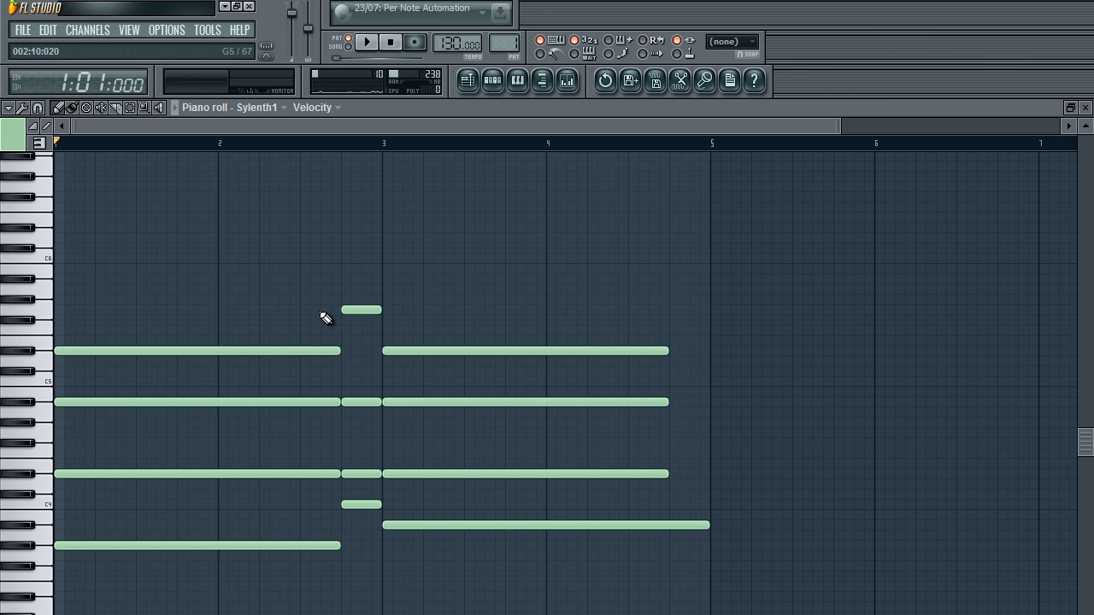
Shorten the first chord to end at step 9 of bar 2 and extend the second chord's start back to that point
left_click_drag(320, 315, 314, 609)
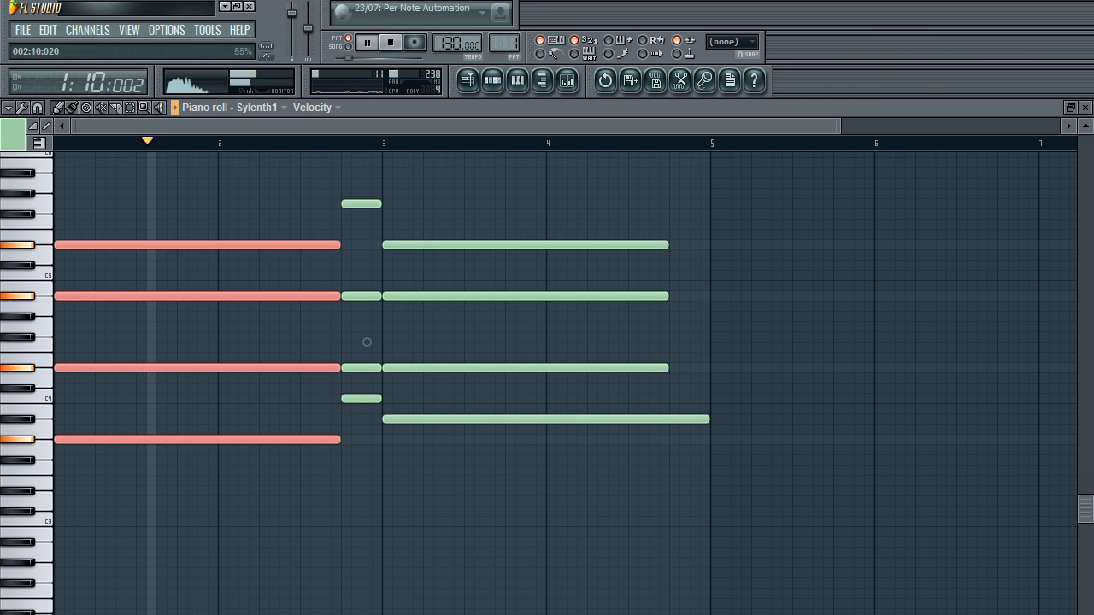
key("space")
left_click_drag(362, 181, 367, 404, "ctrl")
key("space")
left_click(364, 399)
right_click(364, 398)
left_click_drag(364, 188, 375, 385, "ctrl")
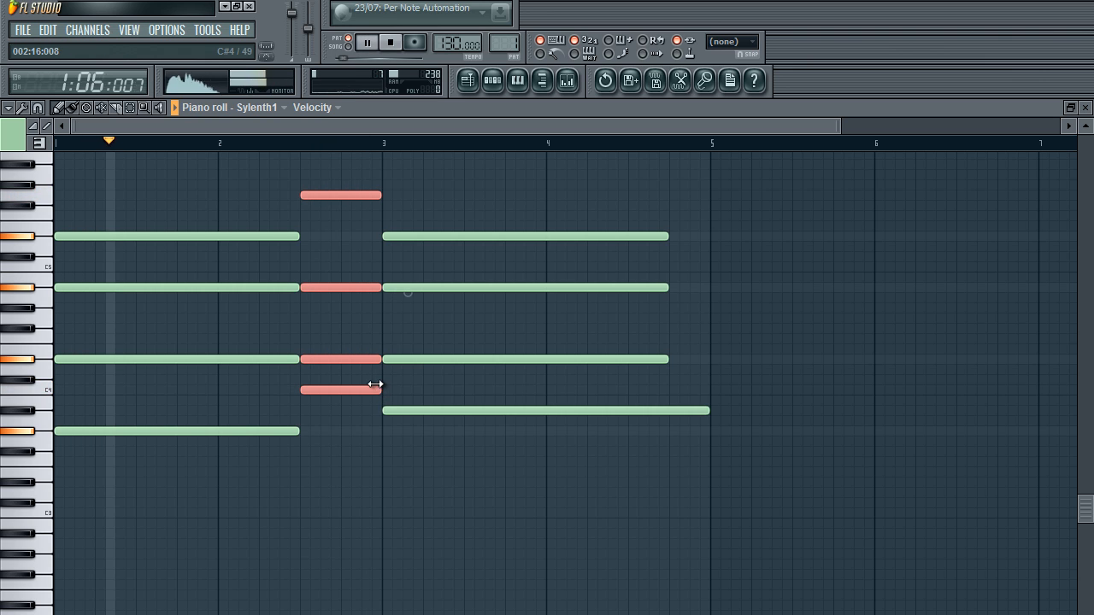
Raise the third chord's top note to F5 and extend its three upper notes to bar 5
left_click(342, 320)
scroll(349, 288, "up", 3)
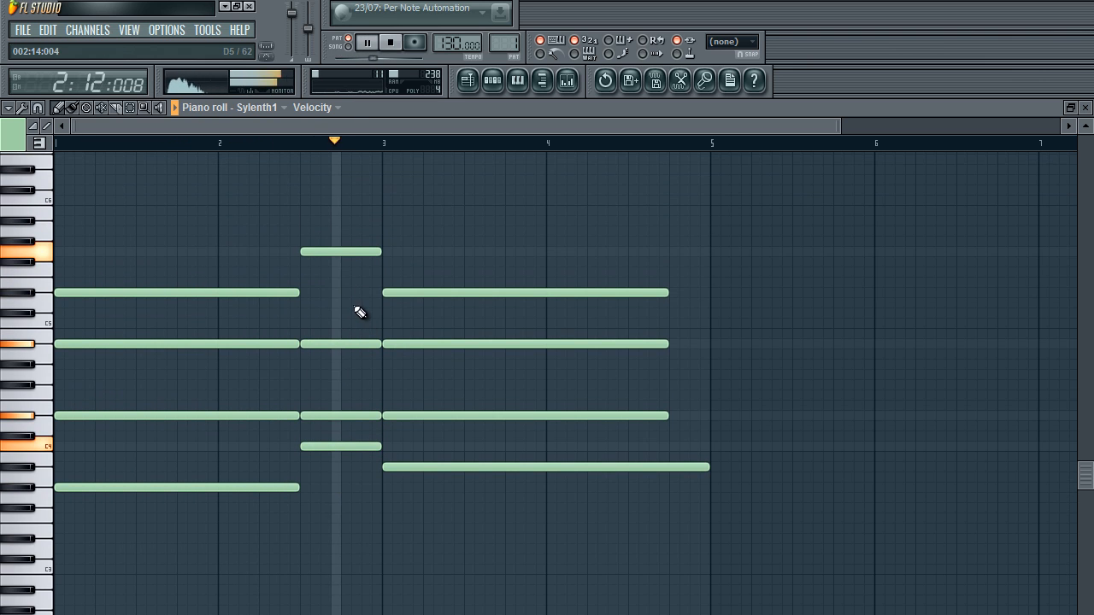
key("space")
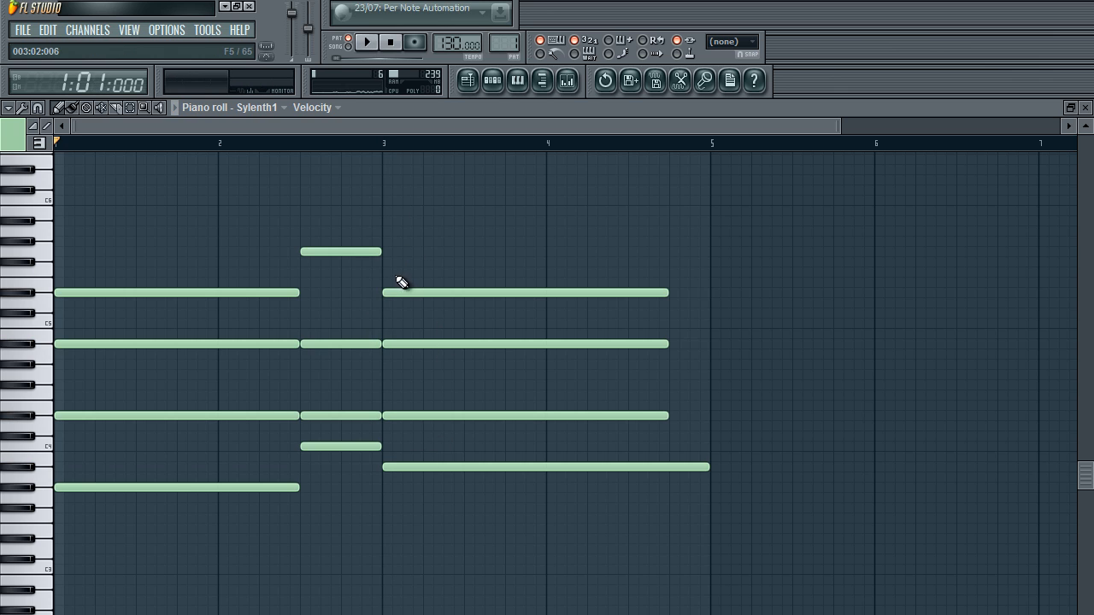
key("space")
mouse_move(407, 288)
left_mouse_down()
mouse_move(396, 286)
mouse_move(398, 268)
left_mouse_up()
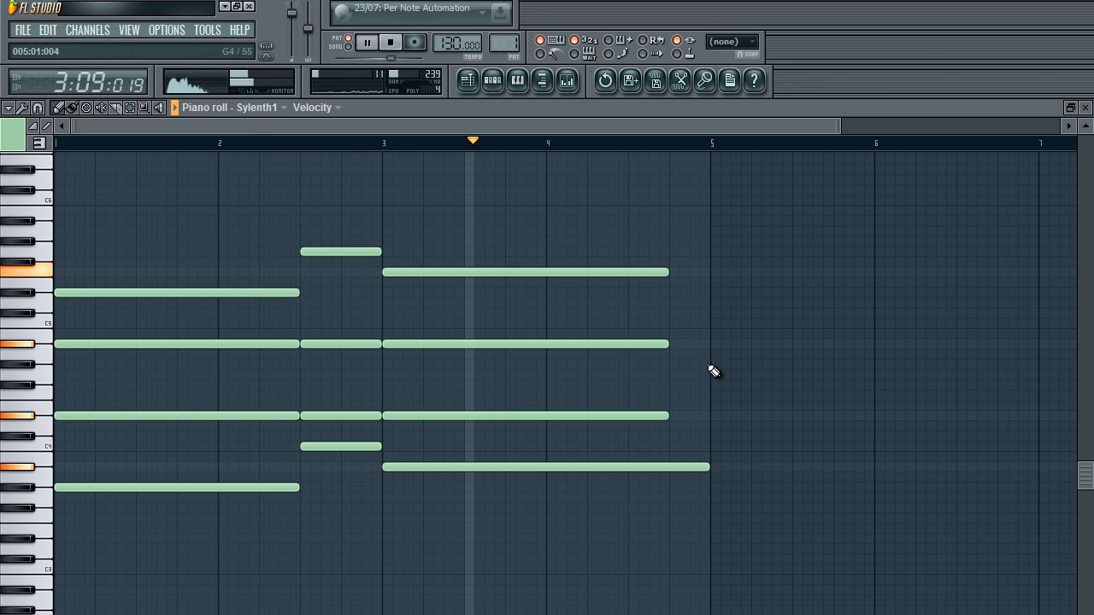
left_click_drag(706, 242, 641, 433)
key("space")
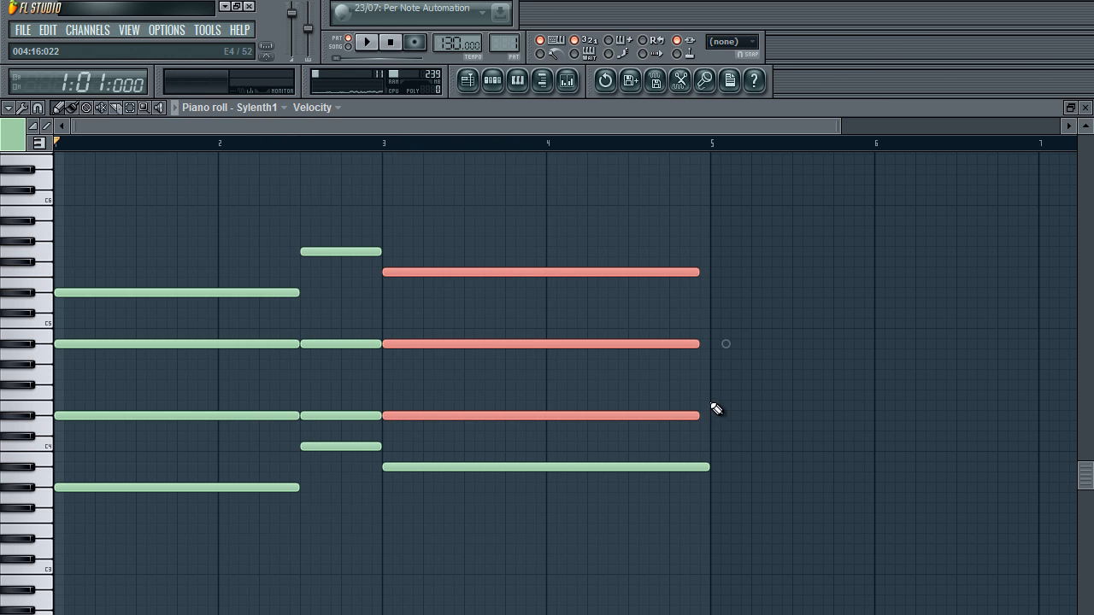
Select the top line, the middle notes and the bass line in turn, and play the progression to review it
left_click_drag(699, 216, 256, 329)
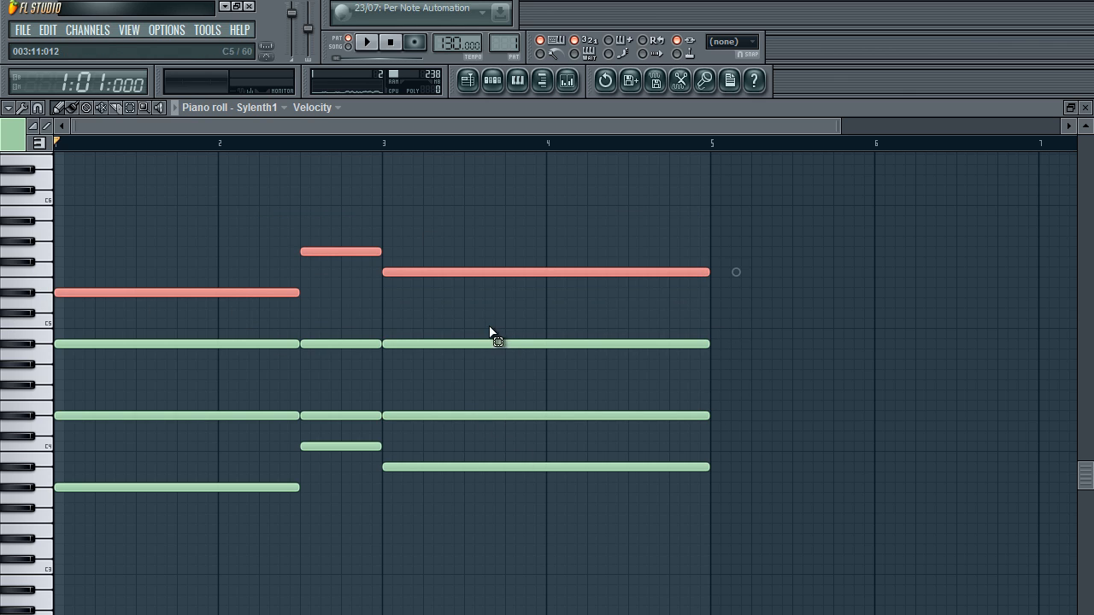
left_click_drag(491, 318, 122, 415)
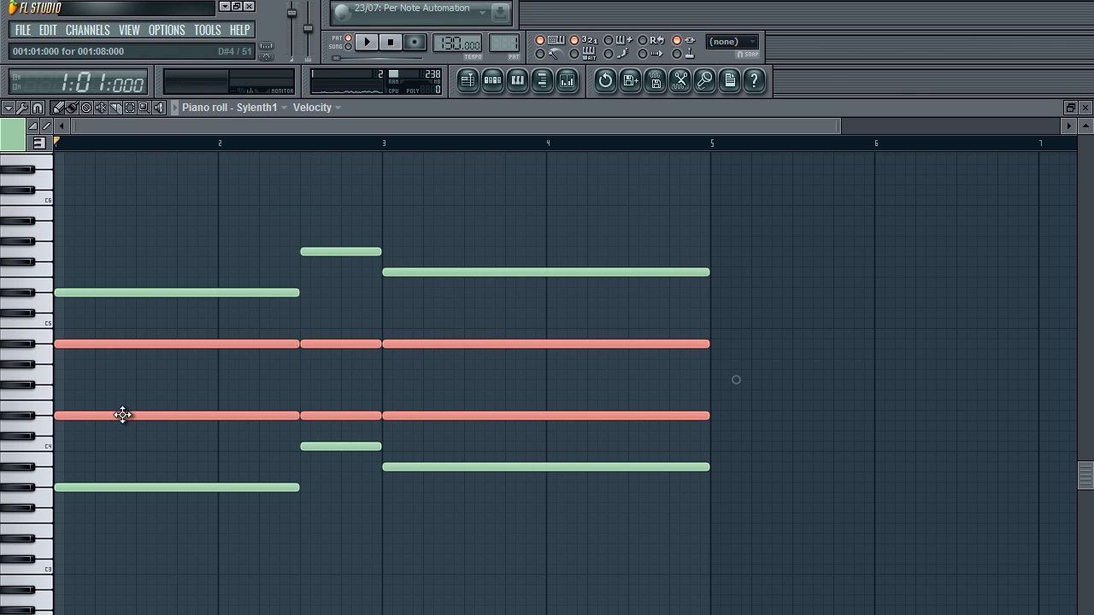
left_click(220, 396)
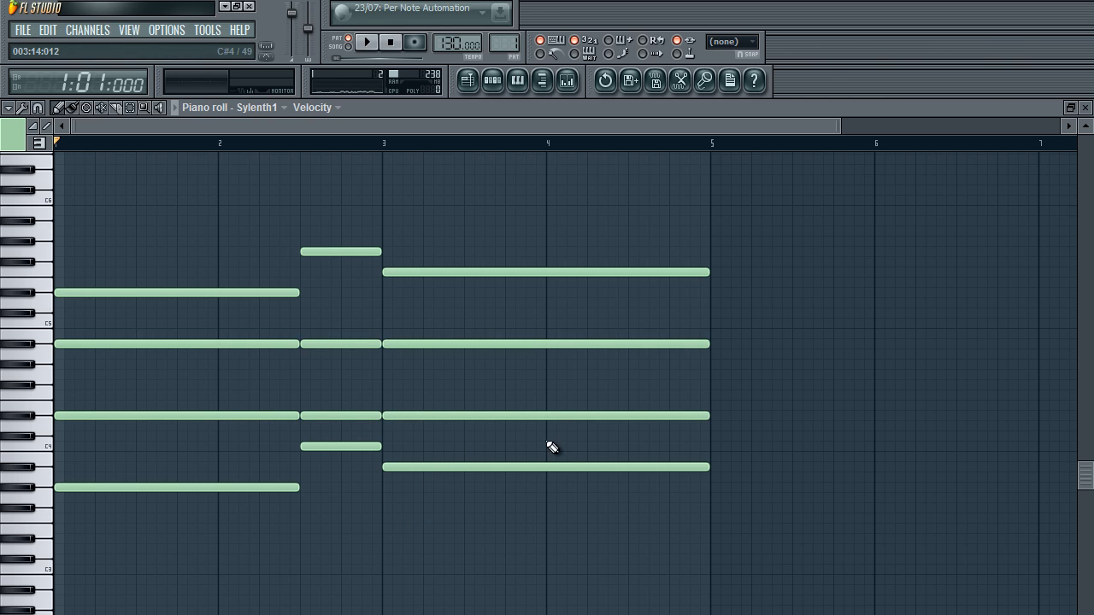
left_click_drag(592, 443, 70, 516)
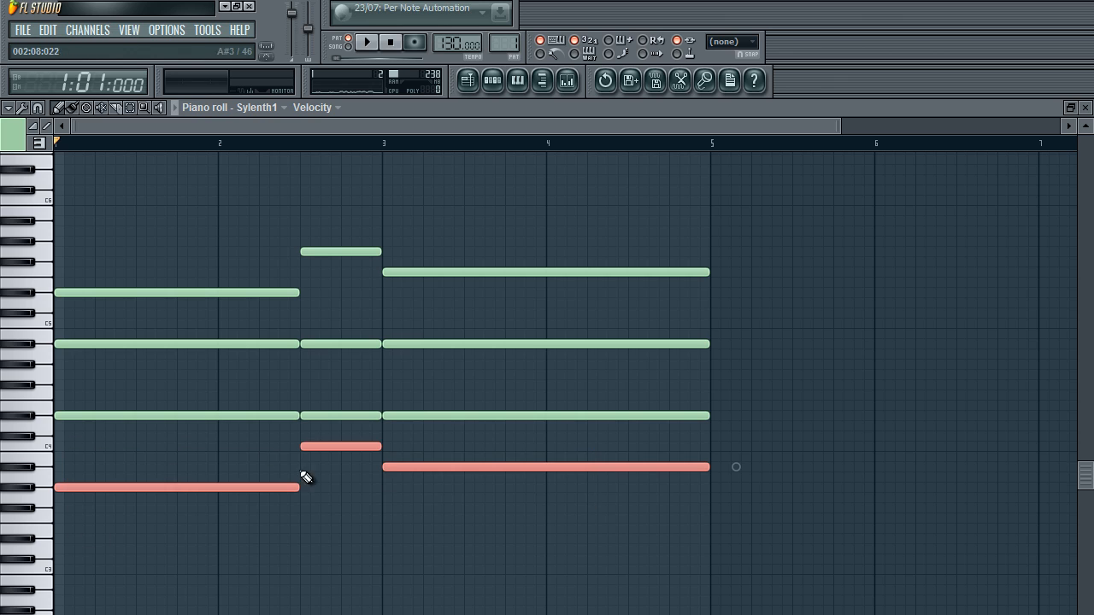
left_click(381, 548)
left_click_drag(498, 444, 152, 520)
left_click(418, 546)
key("space")
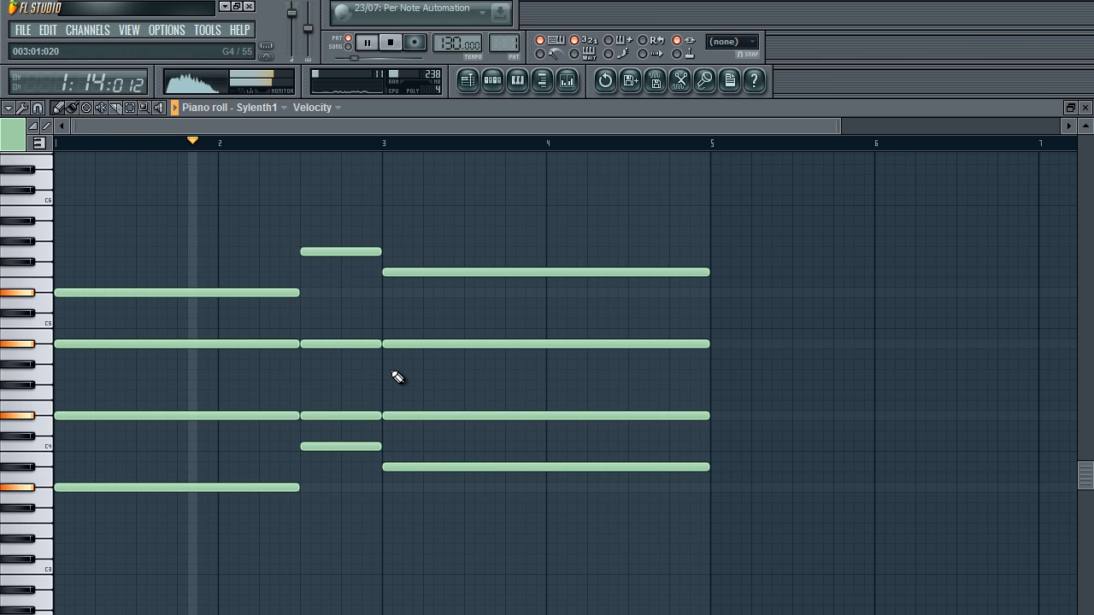
key("space")
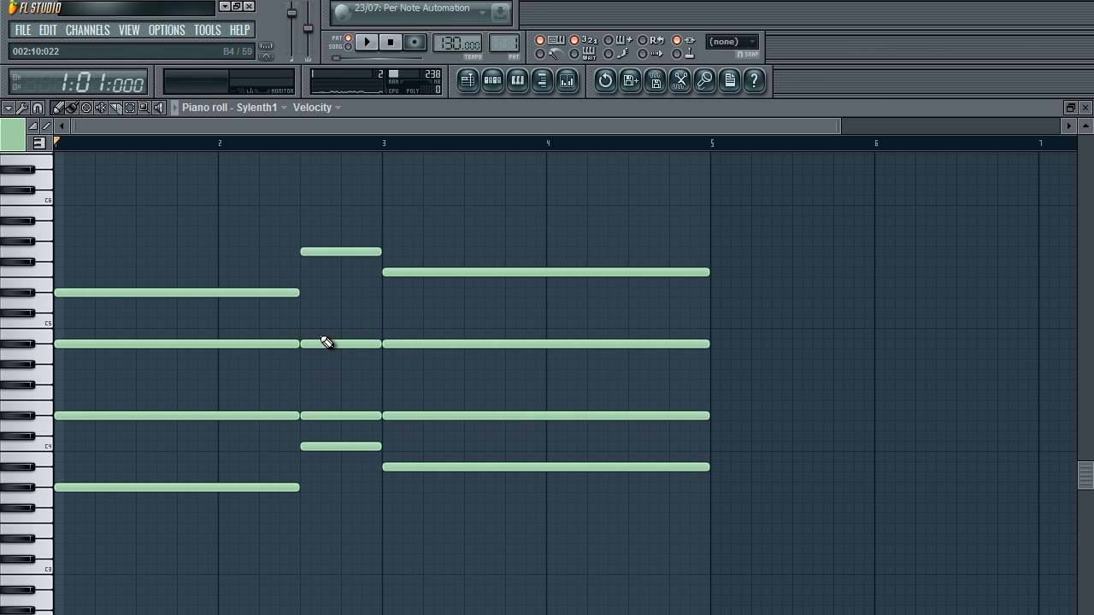
Raise the second chord's D#4 note to G4 and play the progression from that chord
key("space")
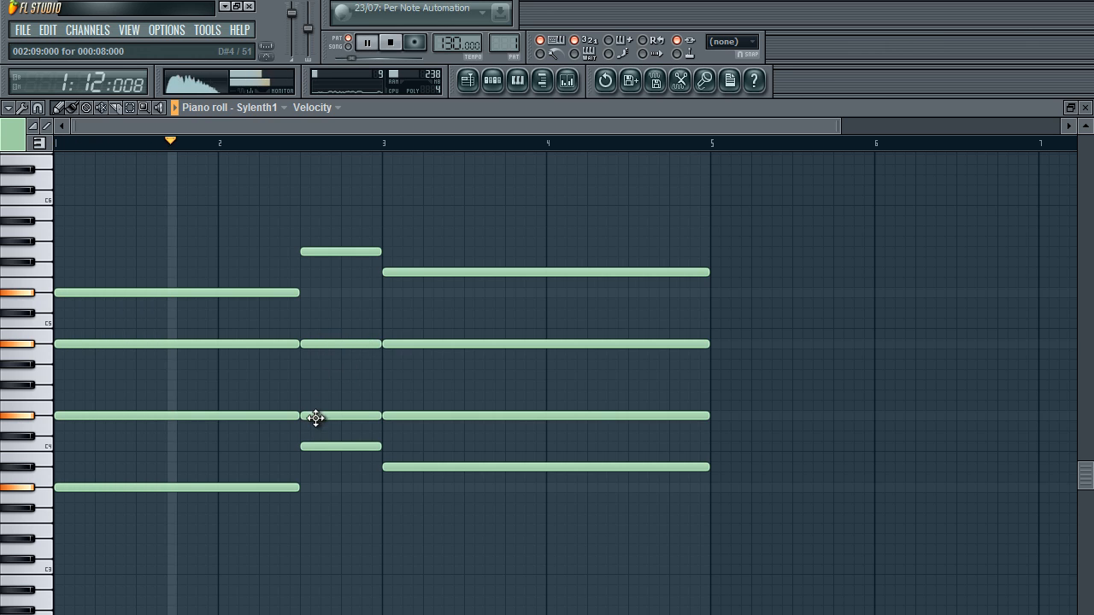
left_click_drag(313, 417, 318, 374)
key("space")
left_click(300, 143)
key("space")
key("space")
key("space")
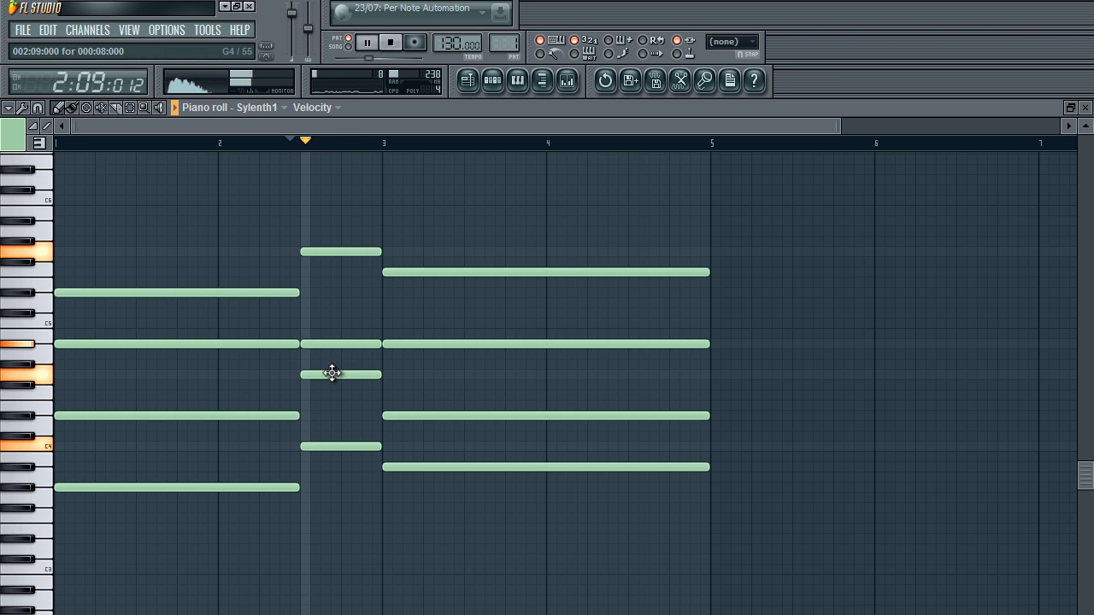
key("space")
left_click(390, 41)
Try the third chord with its D#4 raised to F4 and its A#4 raised to D5 during playback
key("space")
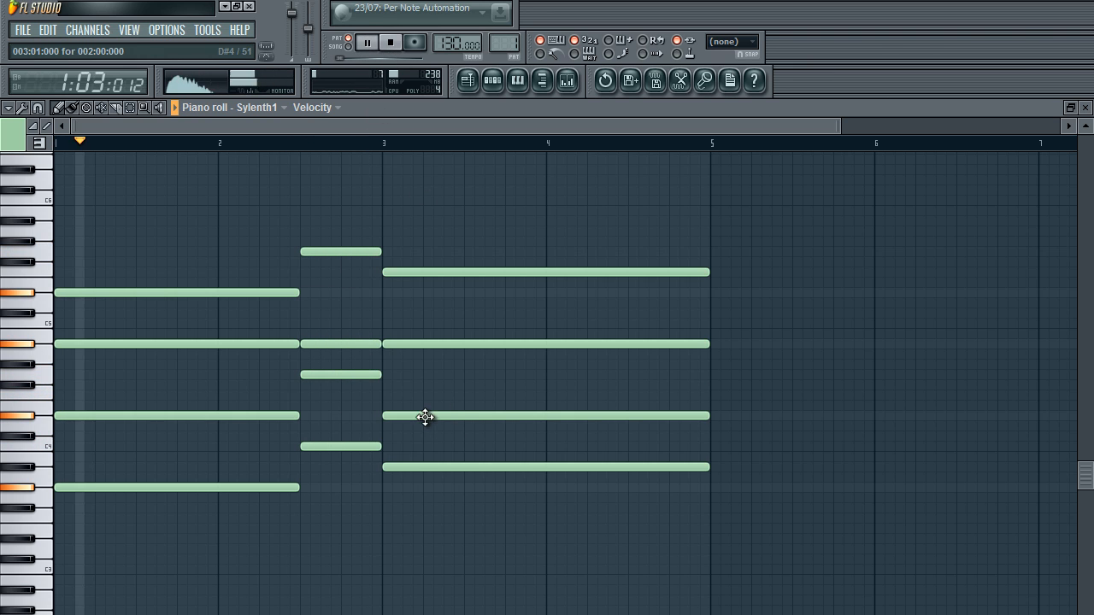
left_click_drag(422, 417, 418, 385)
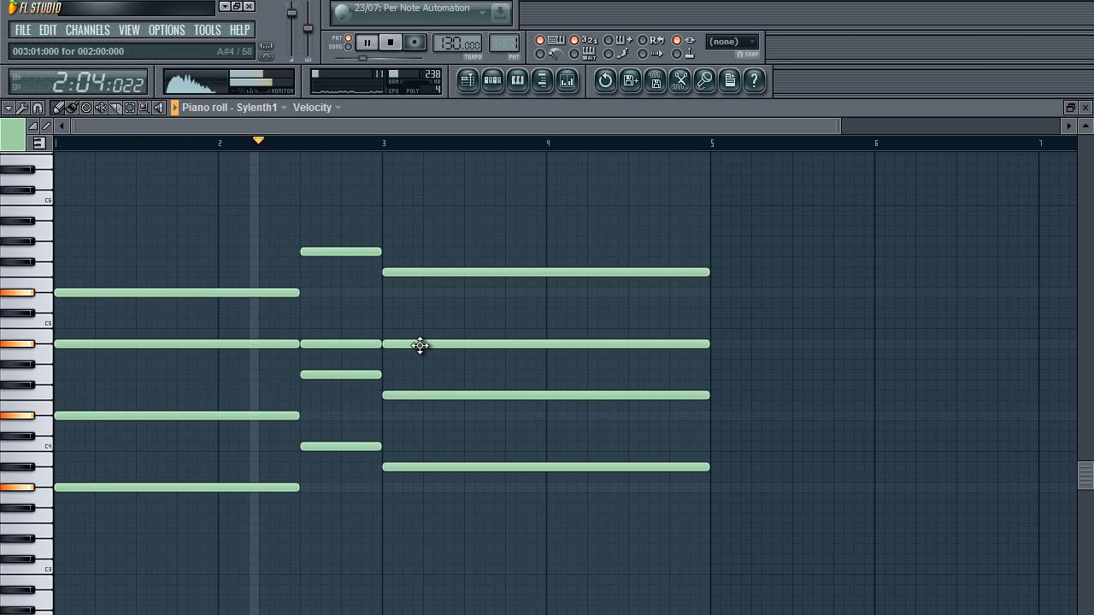
left_click_drag(419, 343, 418, 302)
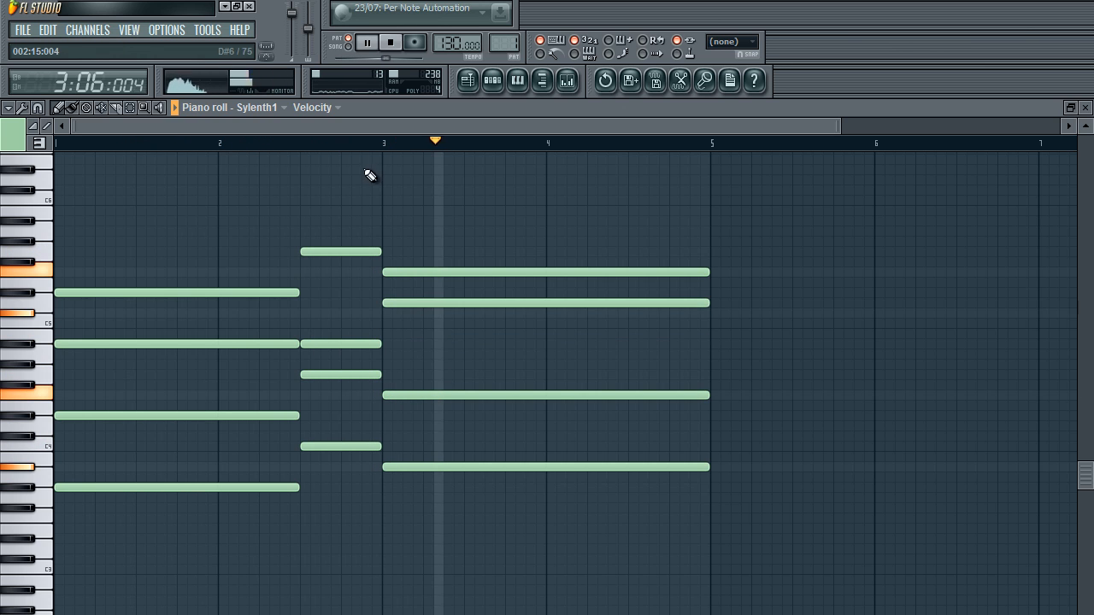
key("space")
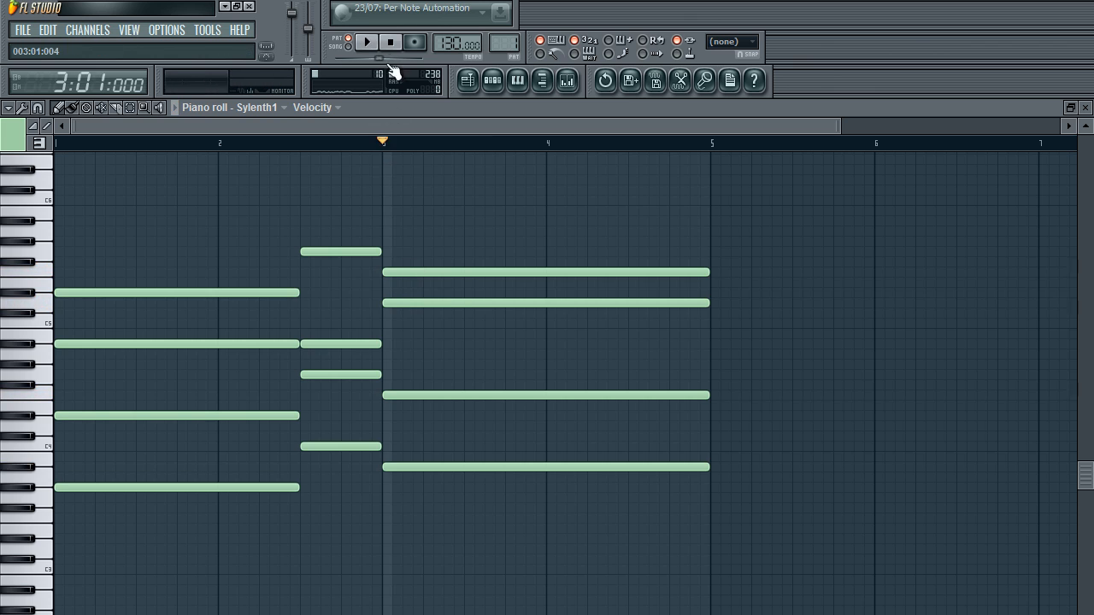
left_click(391, 43)
Lower the third chord's F4 to D4 and its D5 to A#4, and play from bar 3
key("space")
left_click_drag(418, 395, 417, 426)
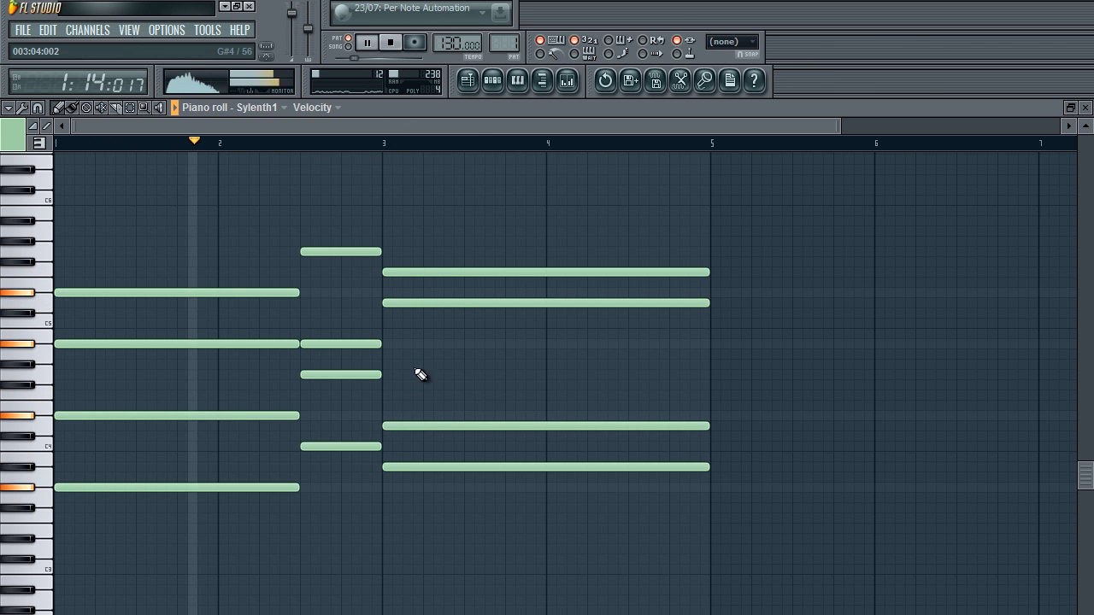
mouse_move(419, 304)
left_mouse_down()
mouse_move(408, 401)
mouse_move(390, 379)
mouse_move(400, 343)
left_mouse_up()
left_click(390, 145)
key("space")
key("space")
key("space")
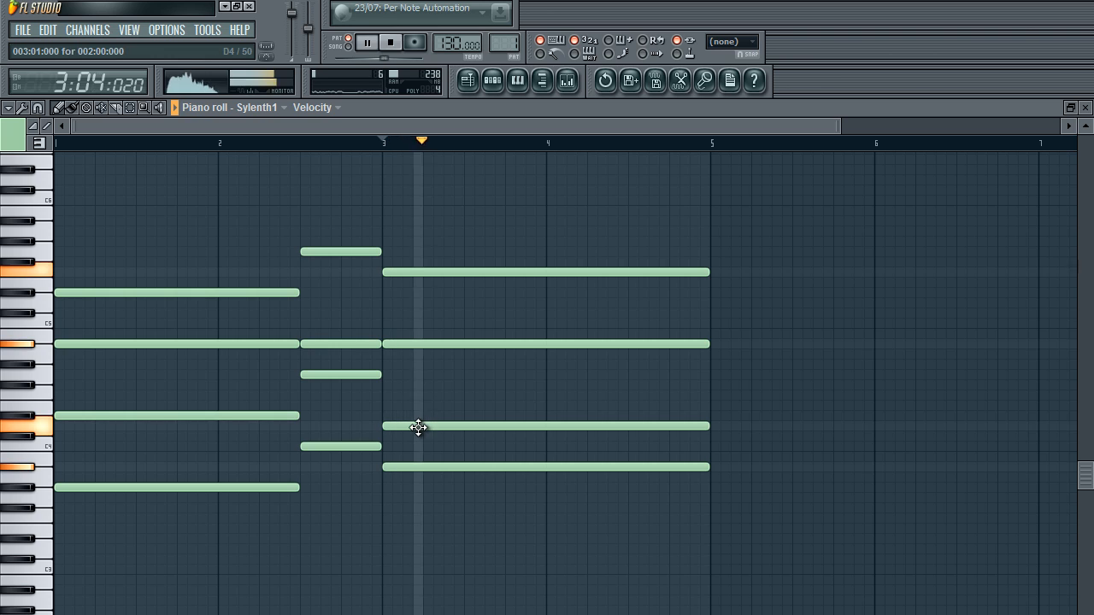
Try the third chord's D4 note at D#4 and play the progression from bar 3 and from the beginning
key("space")
mouse_move(417, 426)
left_mouse_down()
mouse_move(414, 392)
mouse_move(420, 416)
left_mouse_up()
key("space")
key("space")
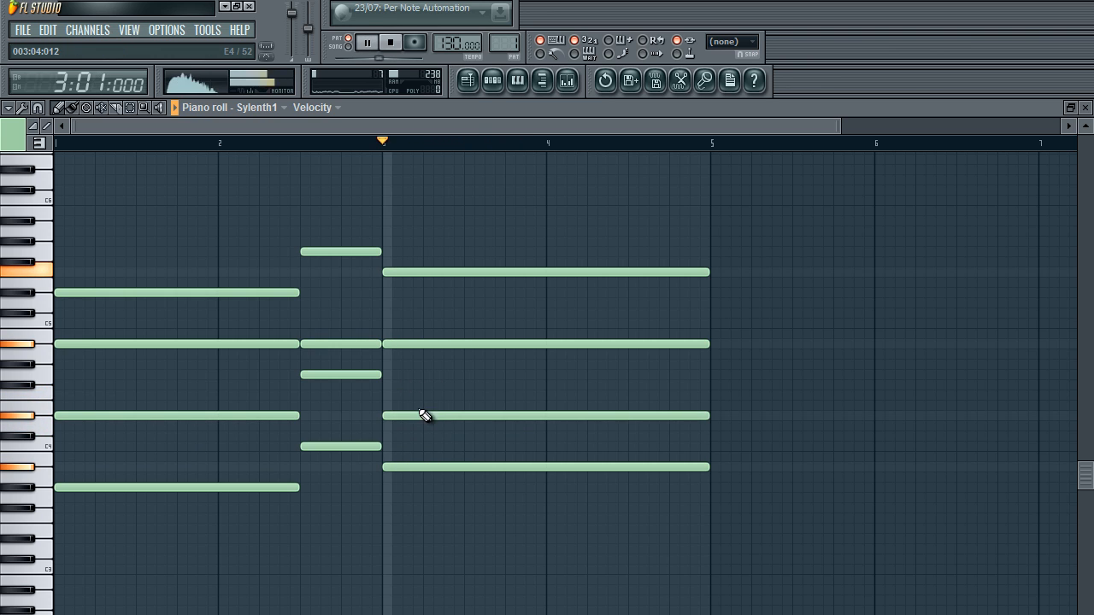
key("space")
left_click(390, 50)
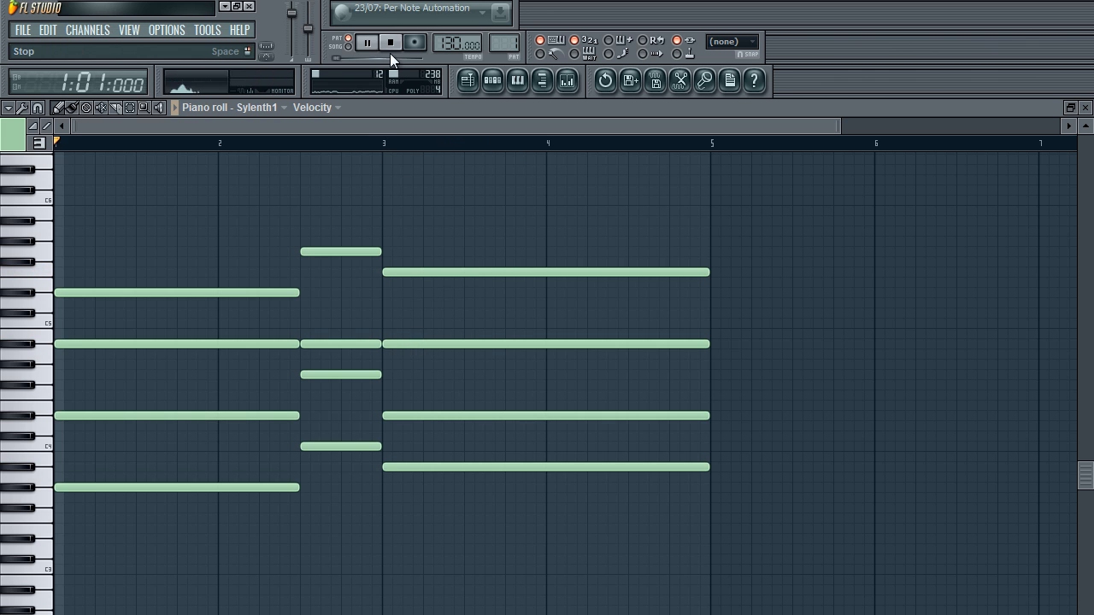
key("space")
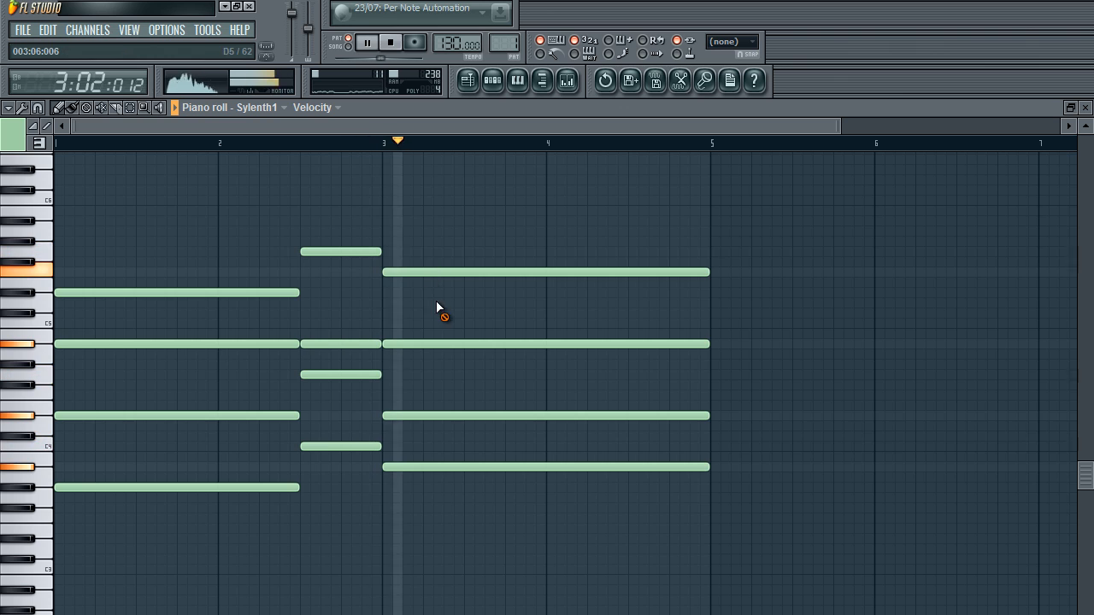
key("space")
Try the third chord's A#4 note at G4, and replace it with a new A#4 note from bar 3 to bar 5
key("space")
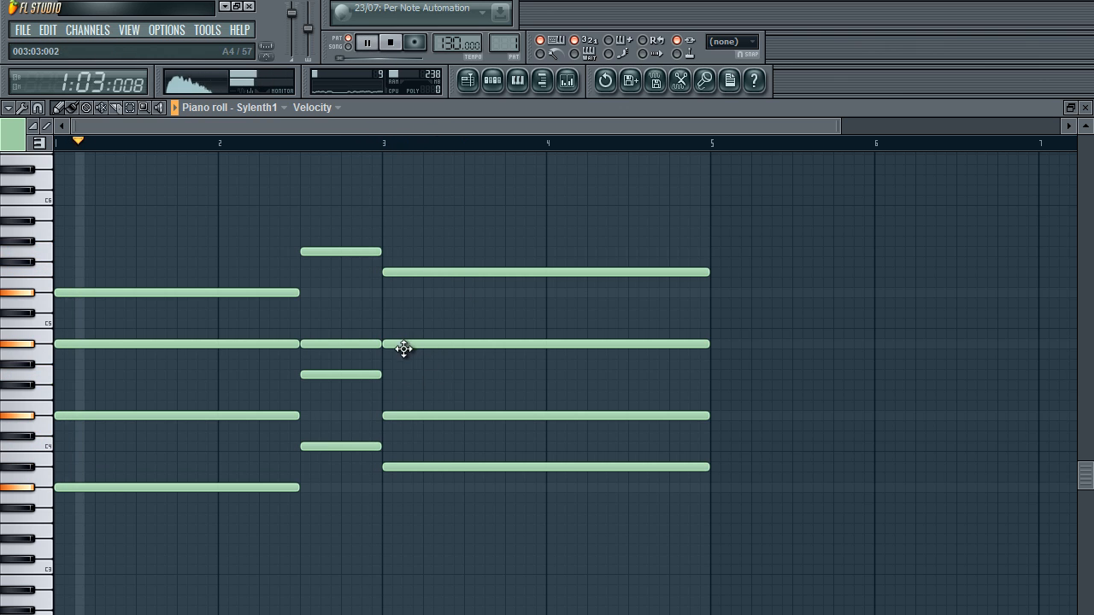
left_click_drag(402, 346, 403, 381)
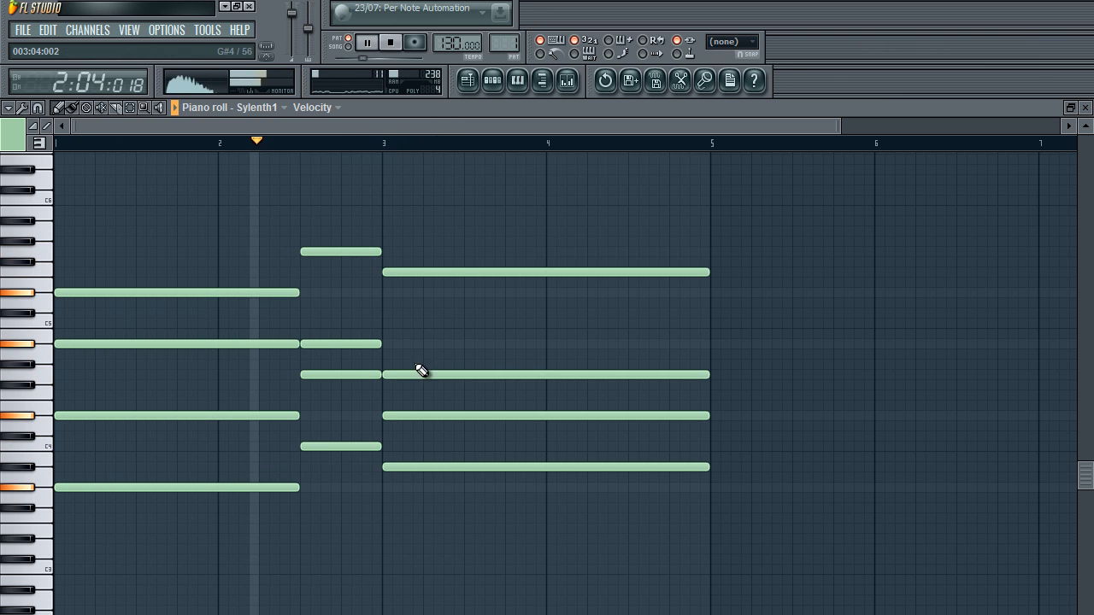
right_click(408, 376)
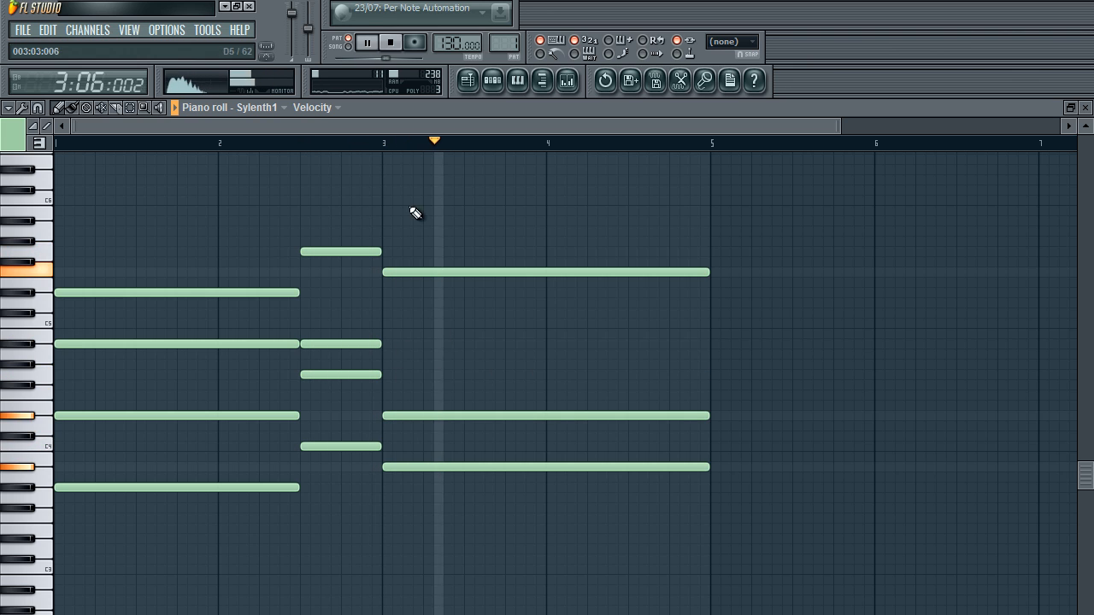
key("space")
left_click(388, 150)
left_click(391, 344)
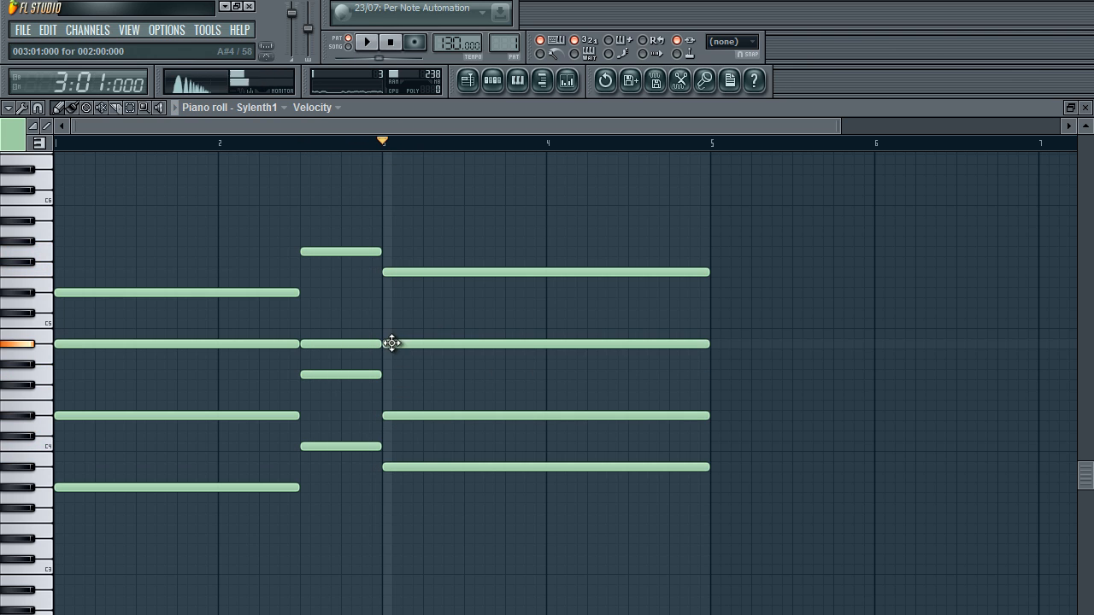
Lower the third chord's D#4 note to D4 and play it from bar 3 and within the full progression
key("space")
key("space")
mouse_move(393, 416)
left_mouse_down()
mouse_move(386, 428)
mouse_move(385, 394)
mouse_move(393, 426)
left_mouse_up()
key("space")
key("space")
key("space")
key("space")
key("space")
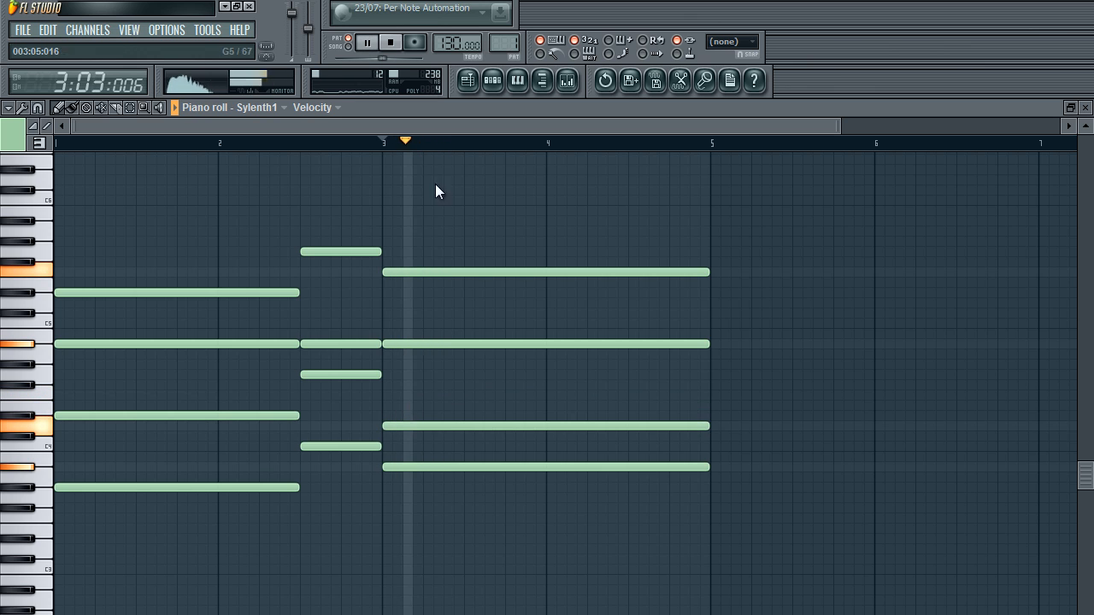
double_click(393, 44)
key("space")
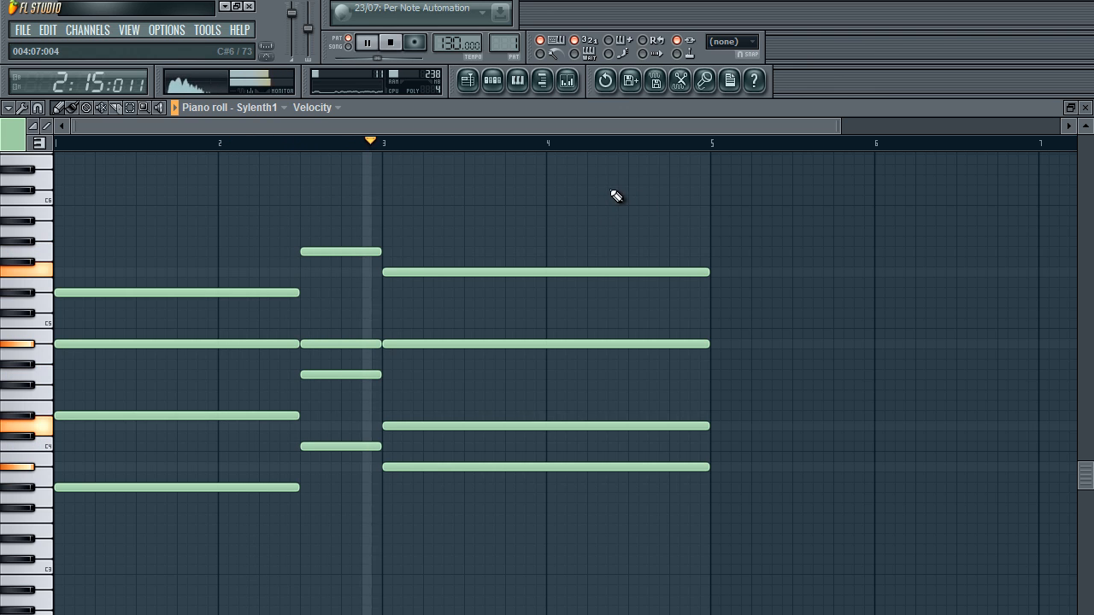
key("space")
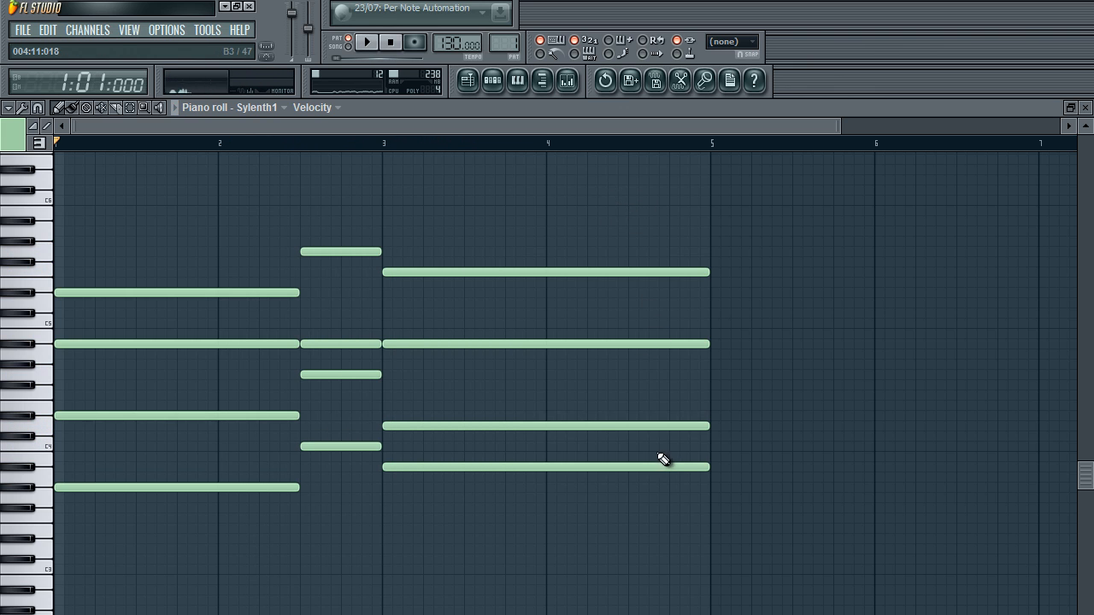
Shorten the third chord's D4 to end at step 9 of bar 3 and add a D#4 from there to bar 5
key("space")
left_click_drag(706, 428, 464, 428)
left_click(472, 416)
left_click_drag(543, 416, 705, 416)
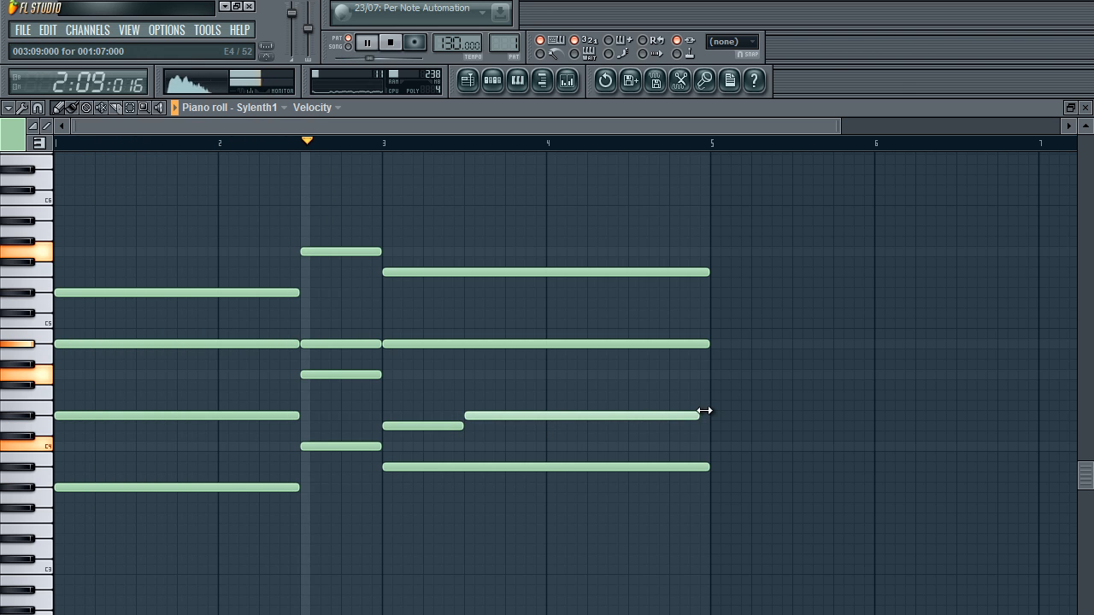
key("space")
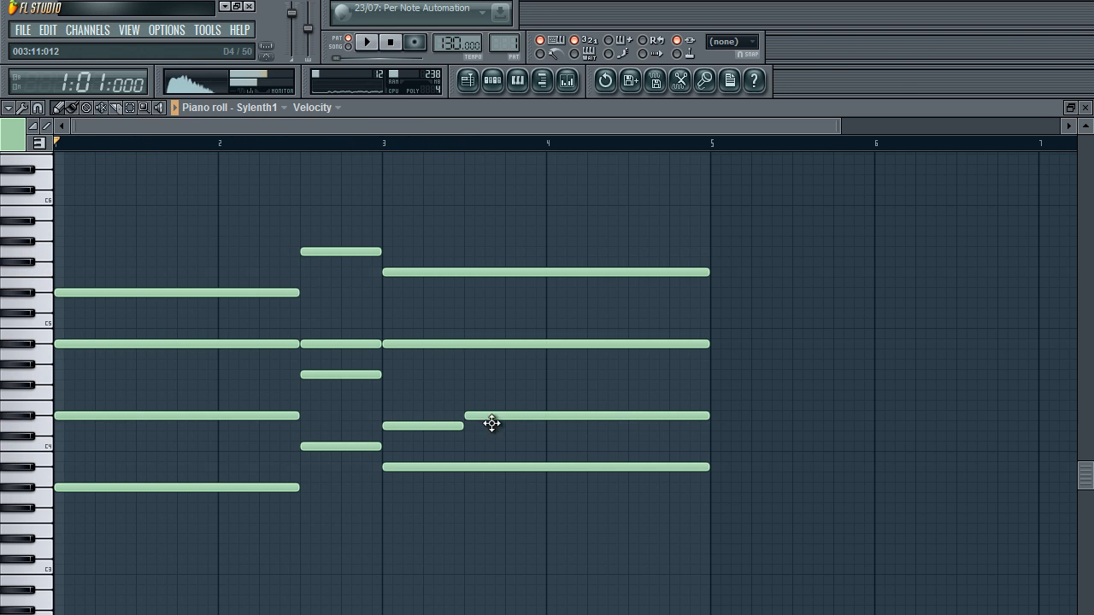
Move the third chord's D4-to-D#4 change to bar 4, and end its F5 at step 9 of bar 4 with a G5 following to bar 5
key("space")
right_click(487, 417)
left_click_drag(464, 425, 574, 415)
left_click(540, 416)
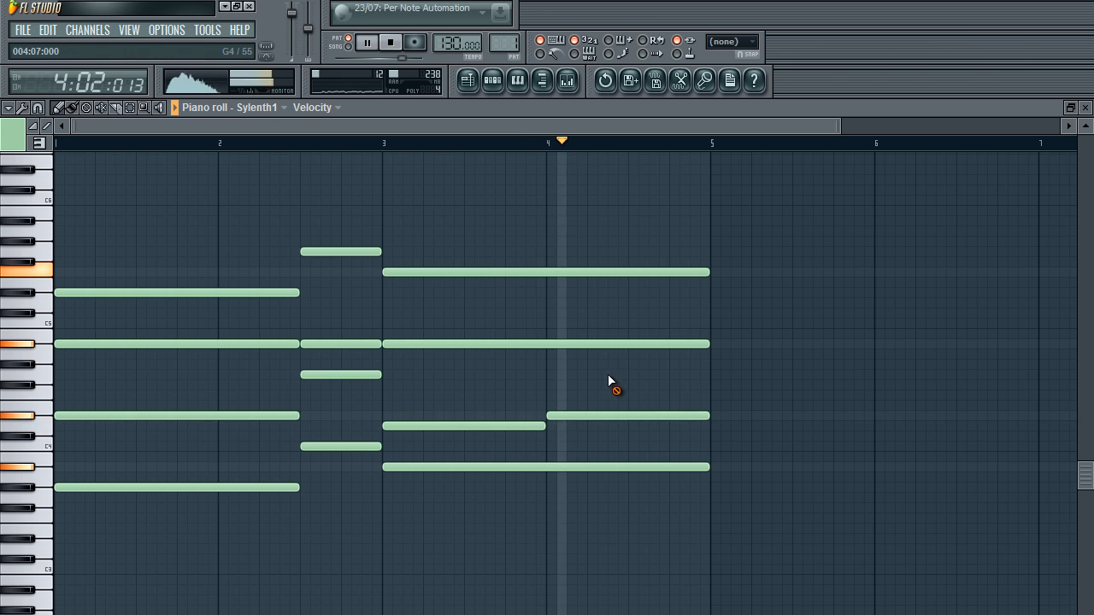
key("space")
left_click_drag(706, 274, 656, 274)
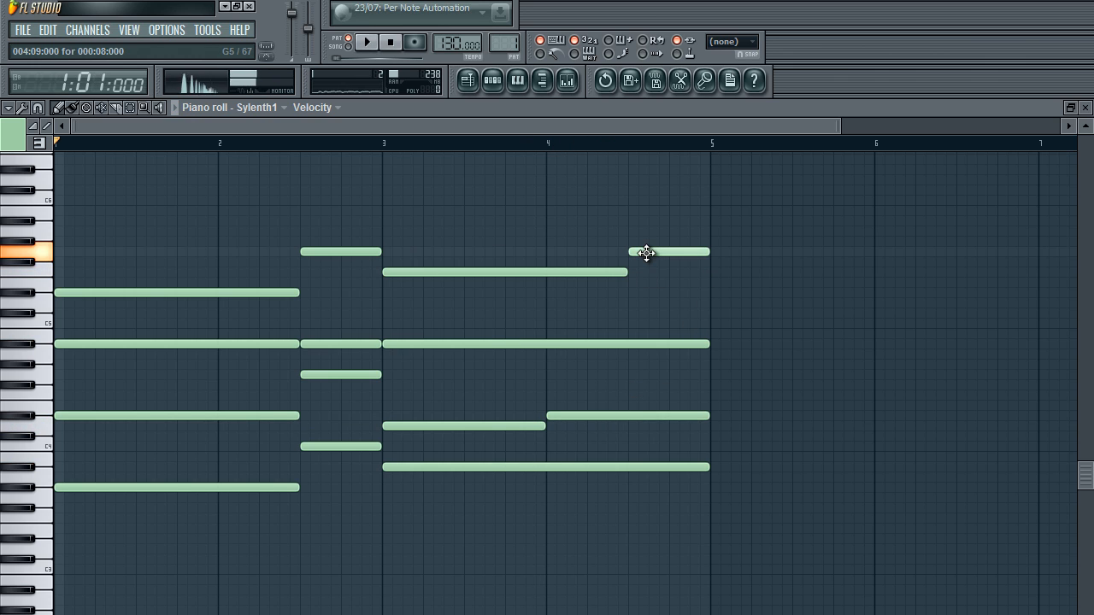
Duplicate the entire four-bar progression into bars 5 to 8 and play it from bar 3
key("ctrl+a")
key("space")
left_click_drag(205, 126, 236, 130)
key("ctrl+b")
left_click(166, 195, "ctrl")
key("space")
left_click(183, 147)
key("space")
key("space")
left_click(194, 147)
key("space")
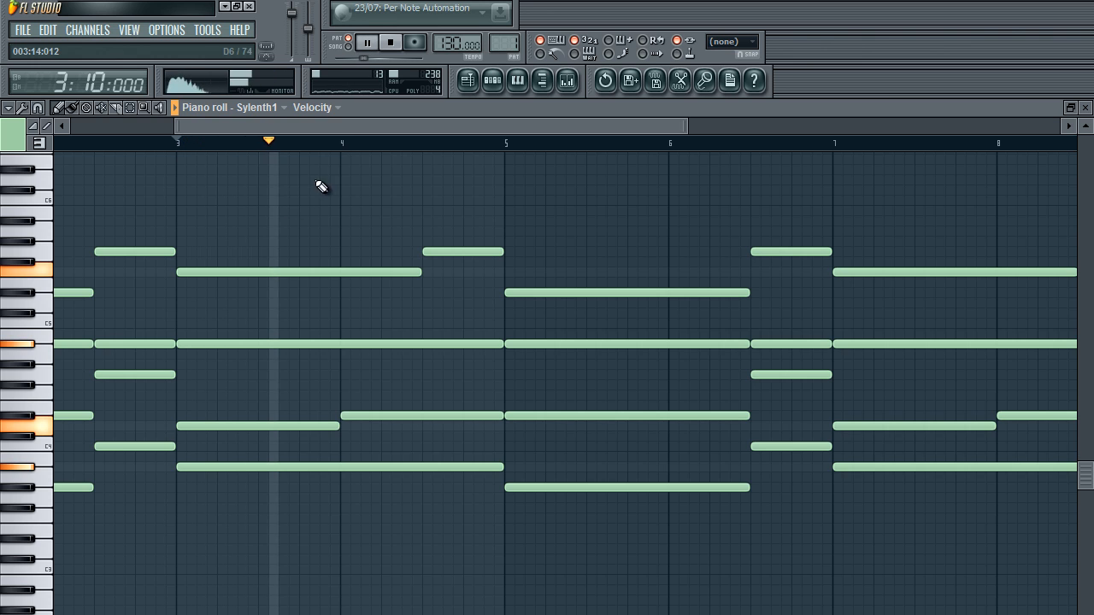
Shorten bar 4's D#4 to end at step 9 and add a D4 from there to bar 5
left_click_drag(328, 127, 380, 127)
key("space")
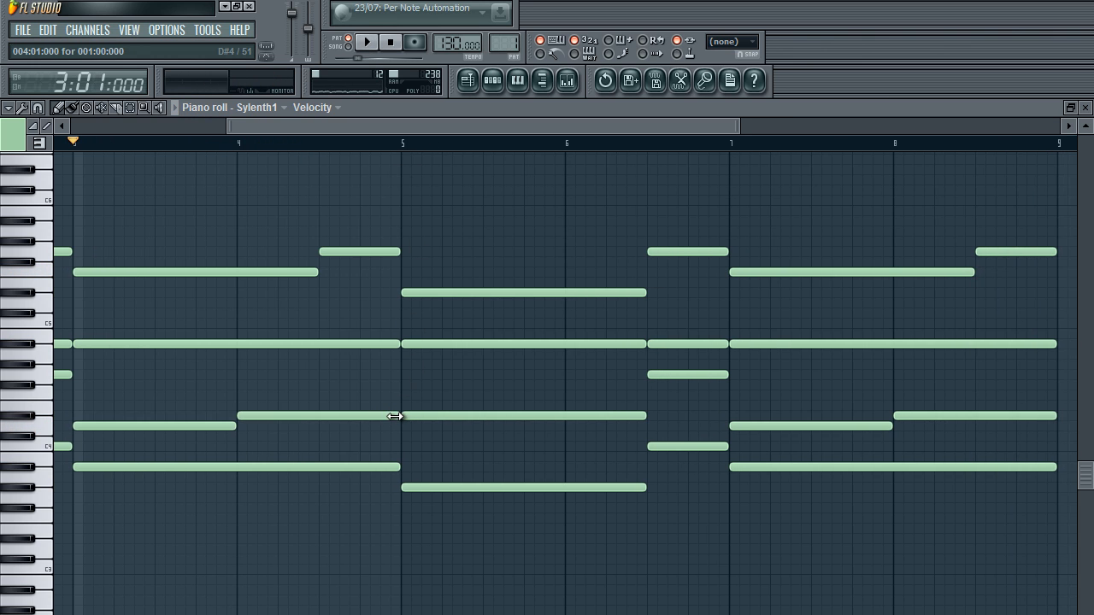
key("space")
left_click_drag(325, 417, 317, 418)
left_click(324, 427)
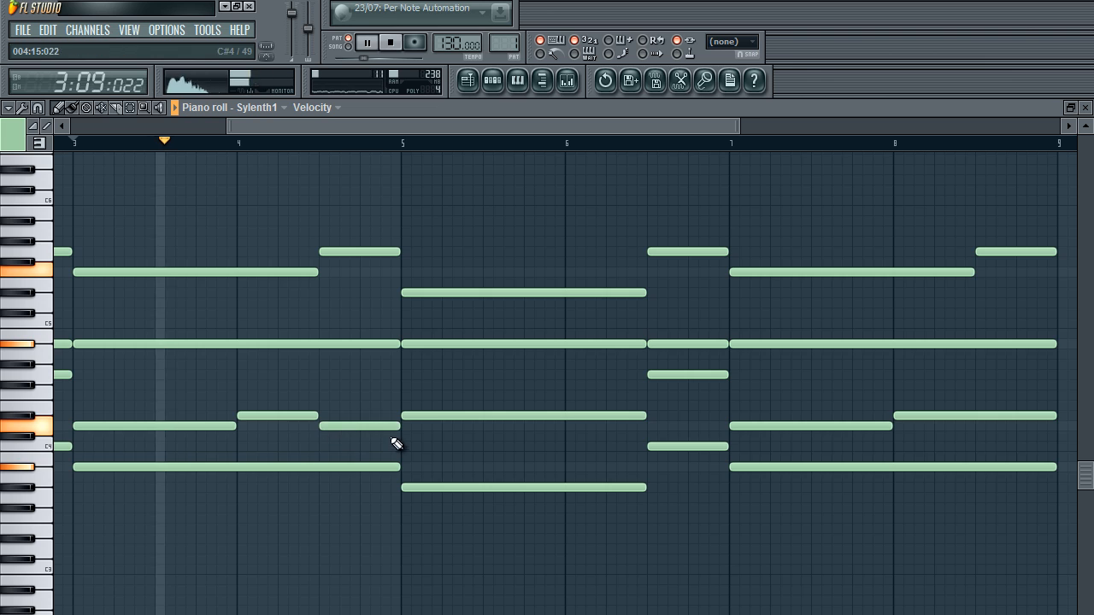
Shorten the third chord's A#3 to end at step 9 of bar 4 and add a G3 from there to bar 5
key("space")
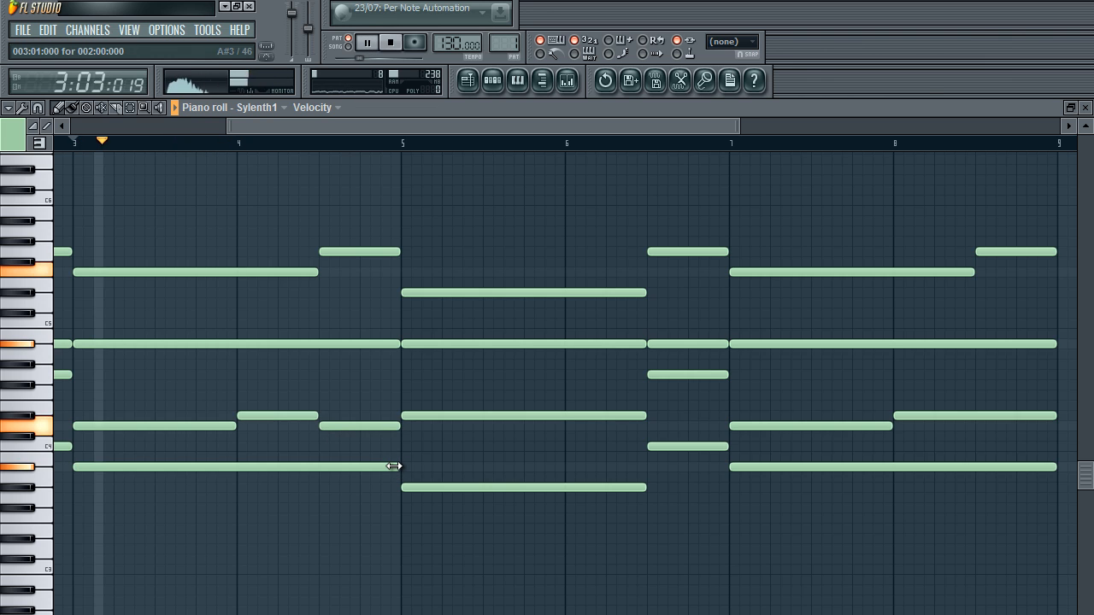
left_click_drag(393, 467, 318, 467)
key("space")
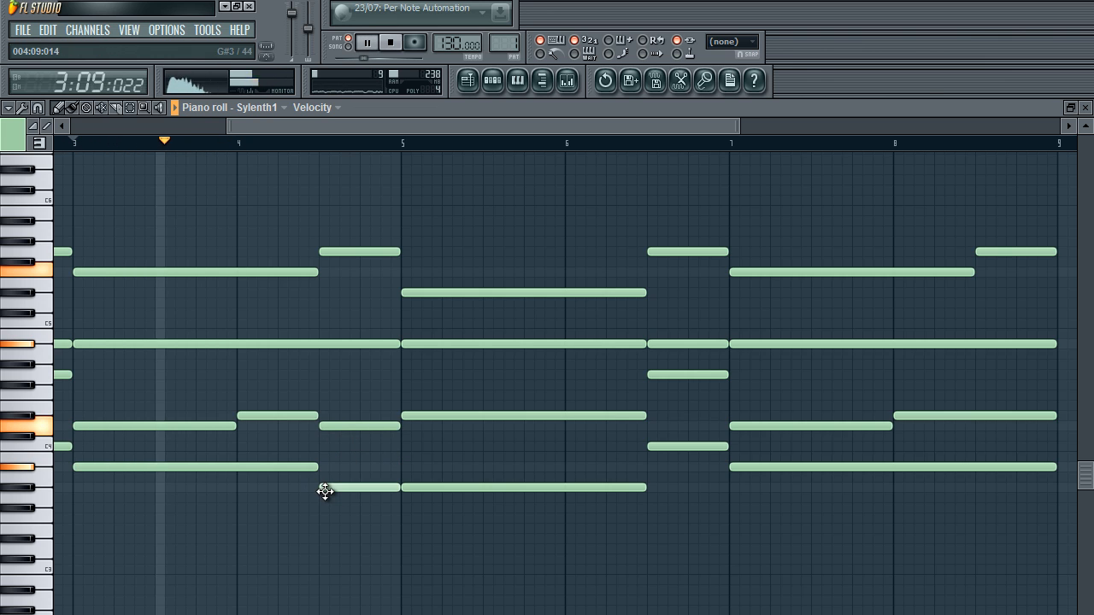
left_click(321, 499)
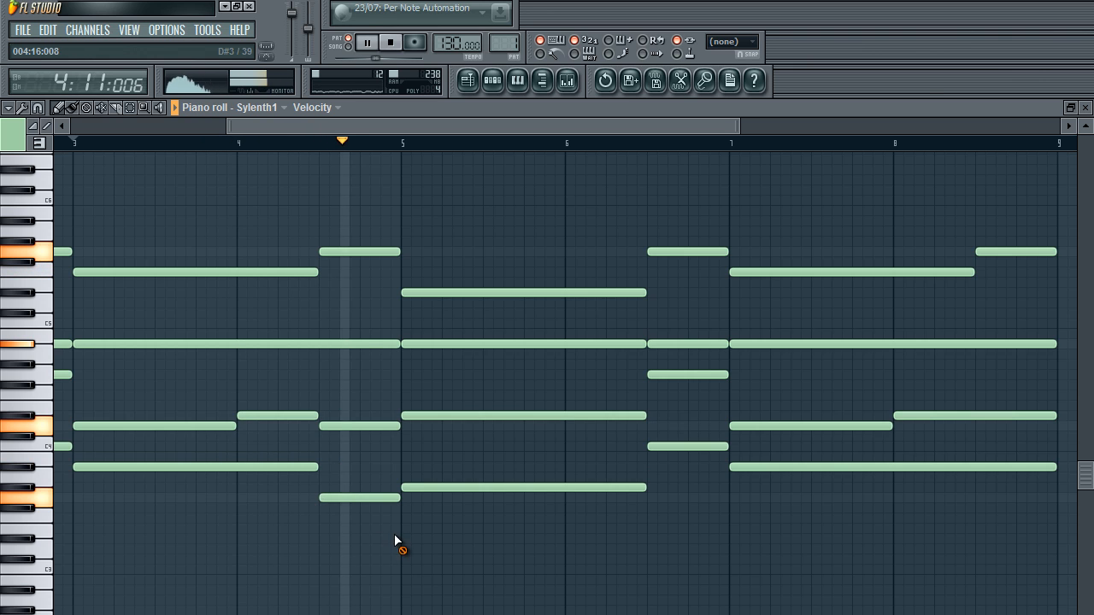
Replace bar 4's closing D4 by extending the D#4 through to bar 5, and play the progression from bar 3
key("space")
key("space")
left_click_drag(353, 426, 352, 416)
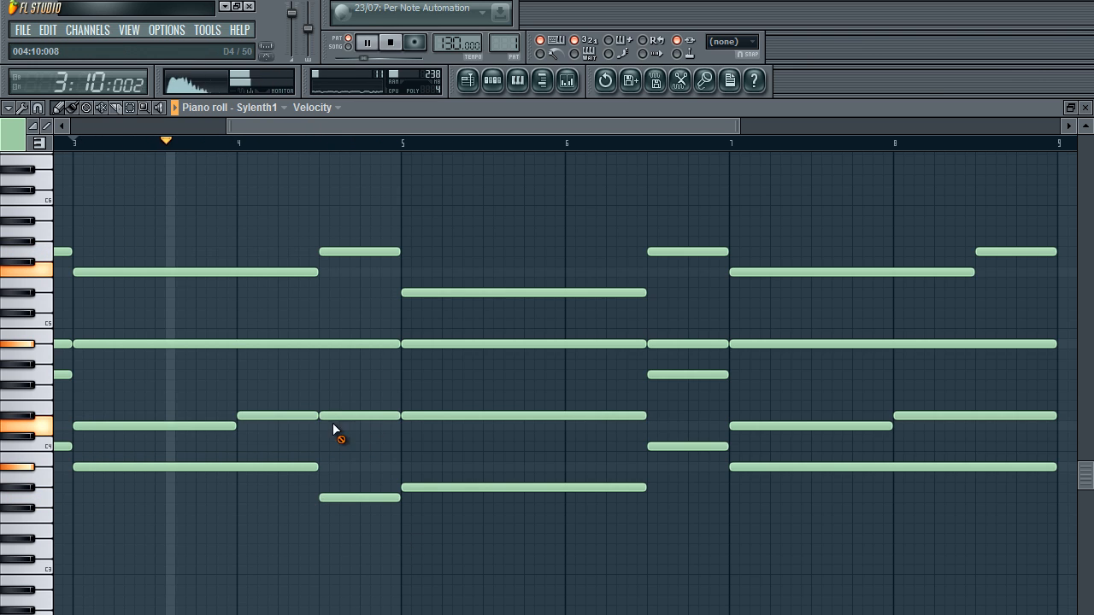
right_click(333, 417)
key("space")
key("space")
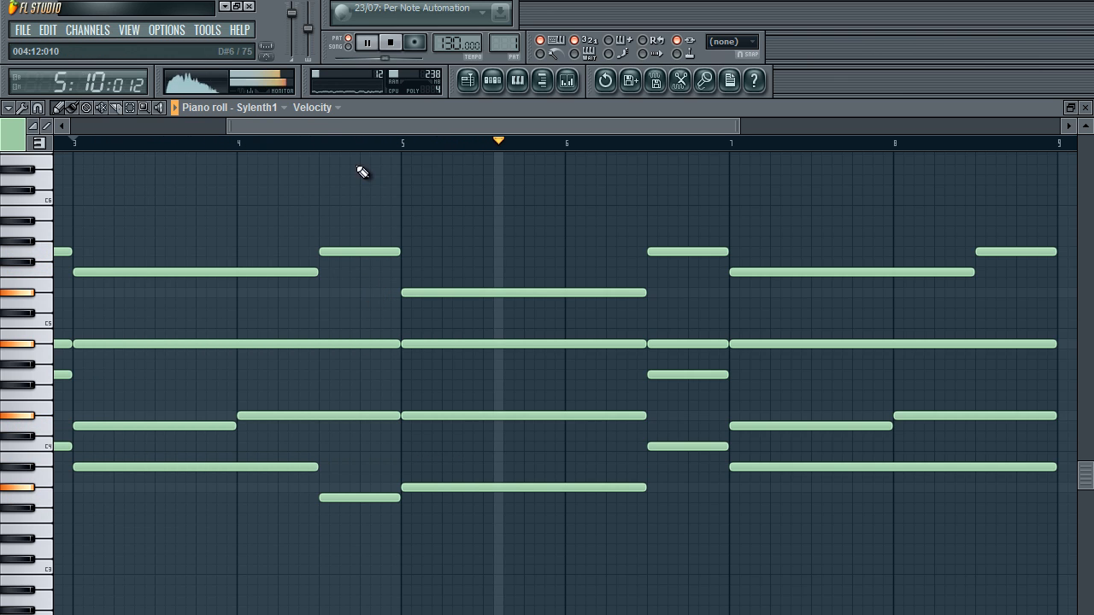
Delete the notes in bars 5 to 8, duplicate the revised first four bars into their place, and reset playback to bar 1
left_click_drag(377, 126, 132, 121)
key("space")
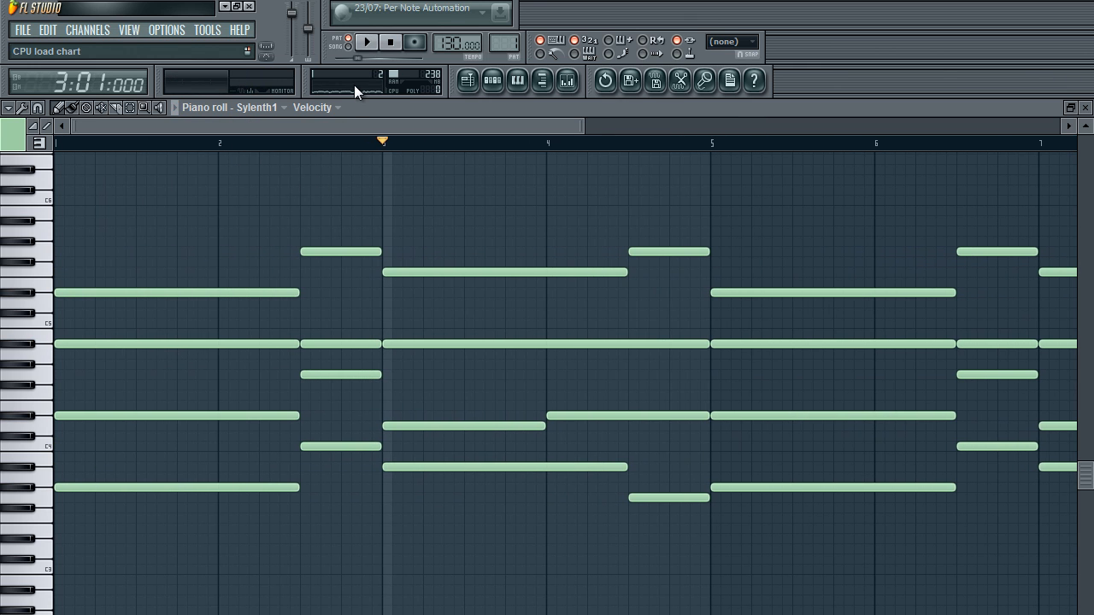
left_click_drag(366, 126, 564, 127)
left_click_drag(970, 206, 316, 537)
key("Delete")
left_click_drag(401, 199, 4, 561)
left_click_drag(248, 127, 325, 107)
key("ctrl+b")
scroll(67, 179, "down", 4)
scroll(73, 184, "down", 1)
left_click(175, 216)
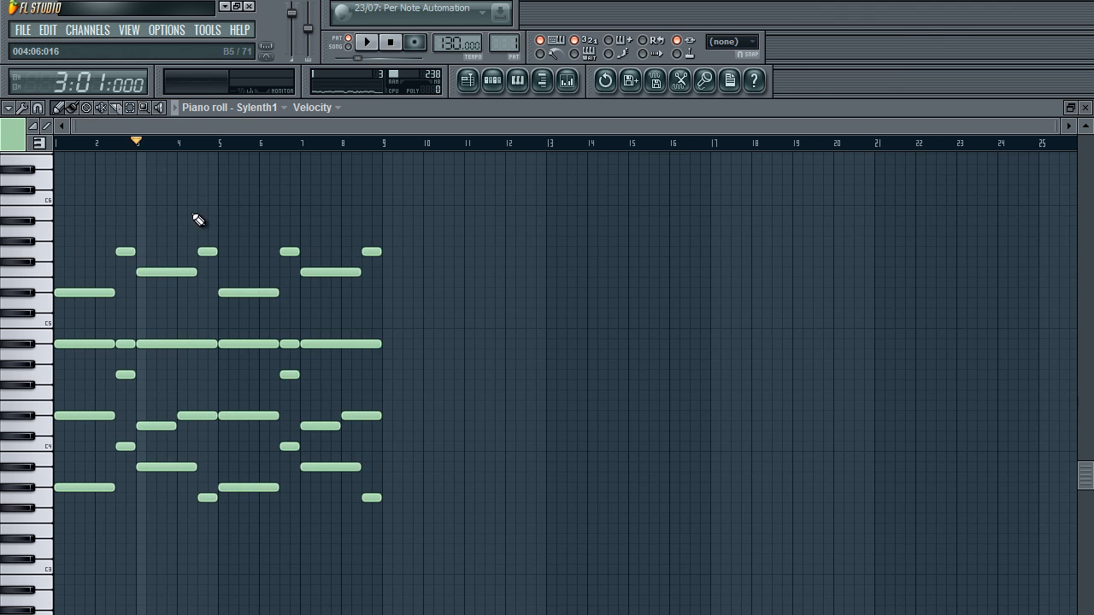
scroll(169, 219, "up", 3)
left_click(392, 43)
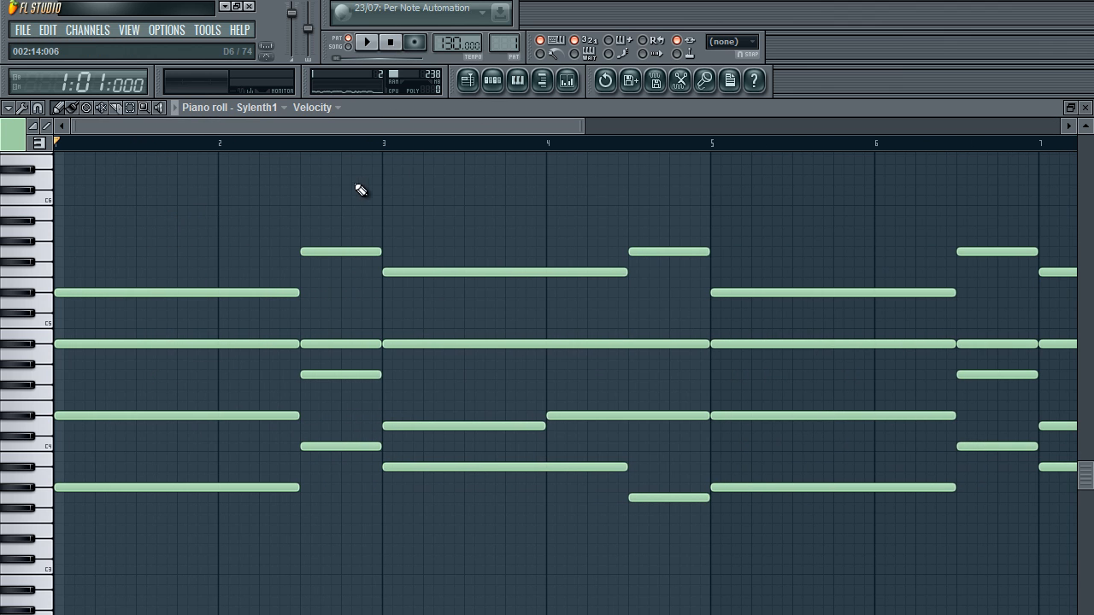
Reshape the low bands of the Sylenth1 mixer track's Parametric EQ 2 during playback and set band 4 to -3.0 dB at 724 Hz
scroll(361, 188, "down", 4)
scroll(367, 185, "up", 4)
scroll(366, 188, "up", 1)
left_click(567, 80)
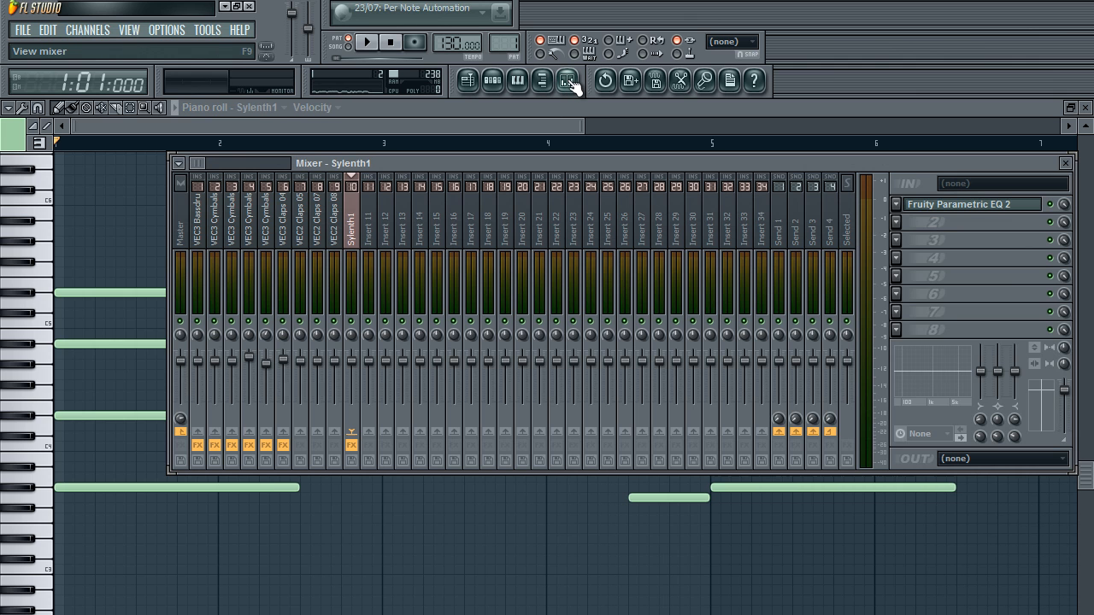
left_click(951, 208)
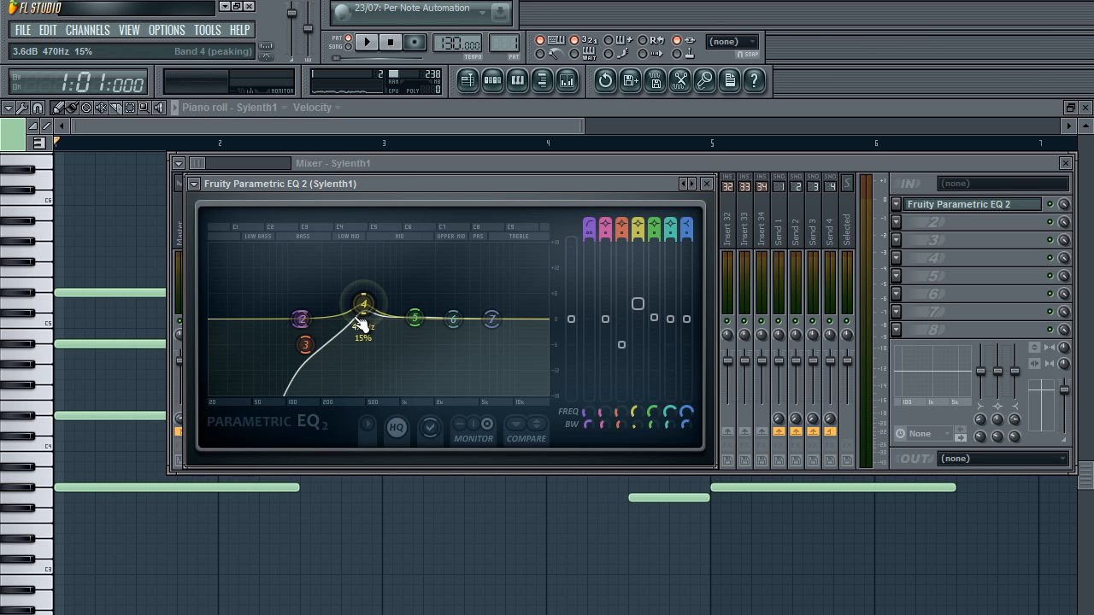
key("space")
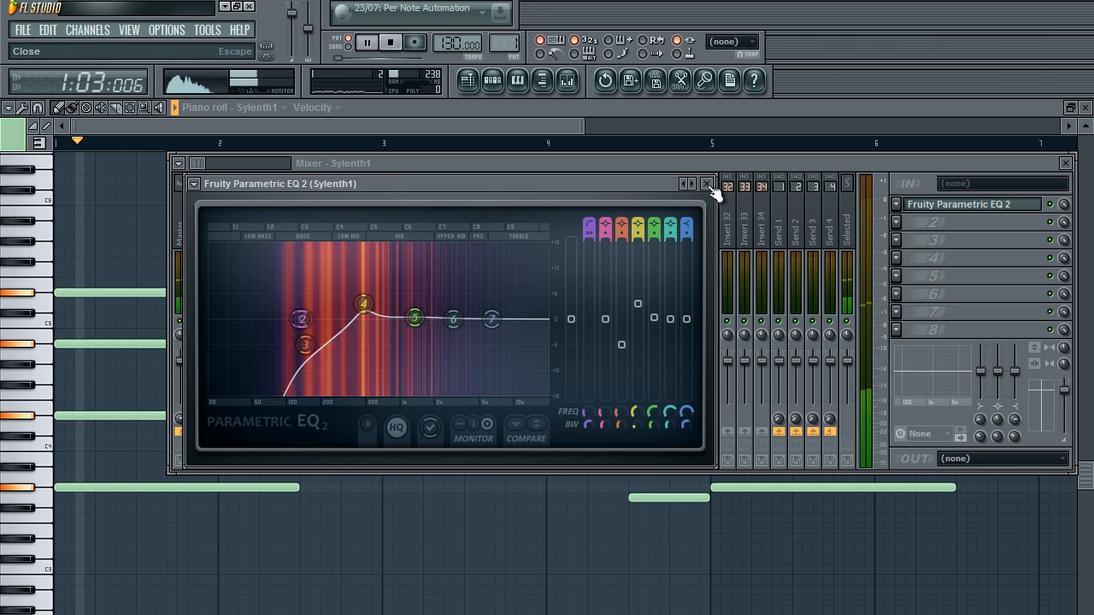
left_click_drag(327, 349, 279, 327)
left_click_drag(307, 325, 406, 340)
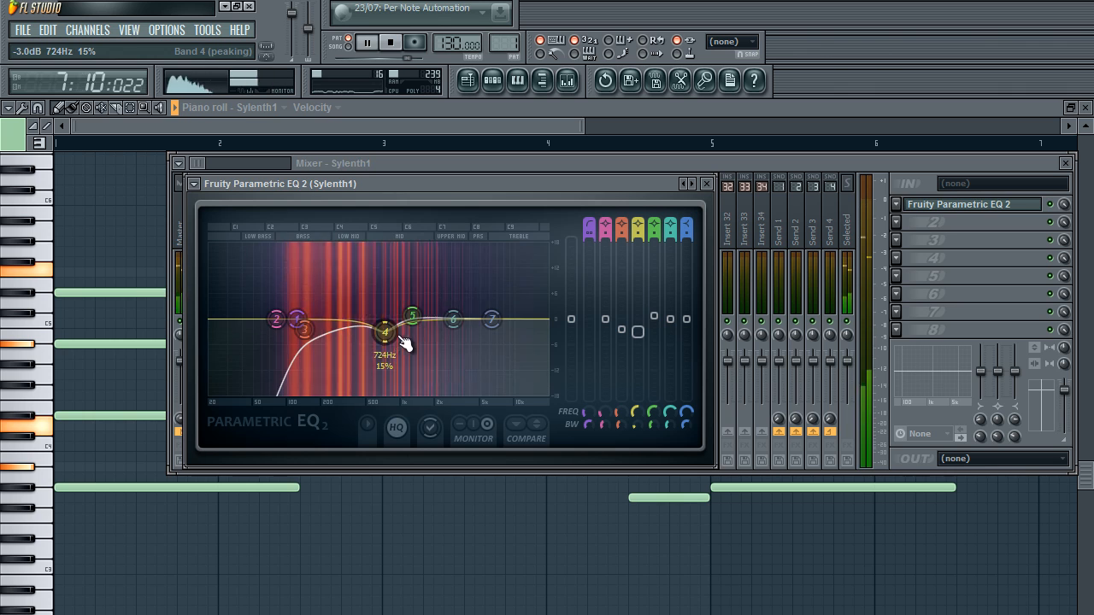
Open the Sylenth1 instrument from the channel list and lower its main volume
left_click(505, 89)
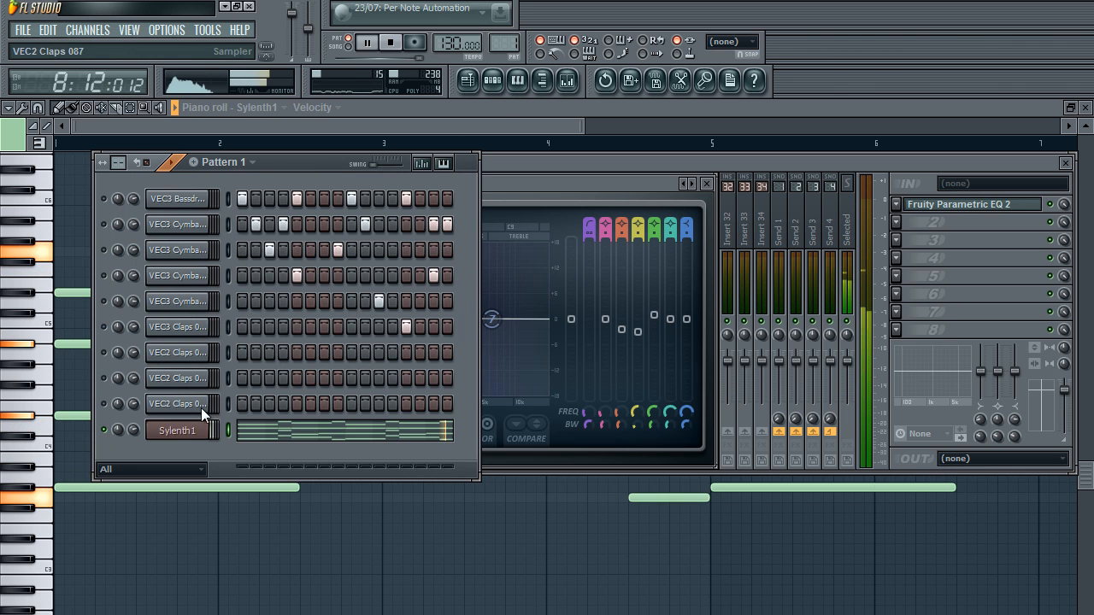
left_click(195, 436)
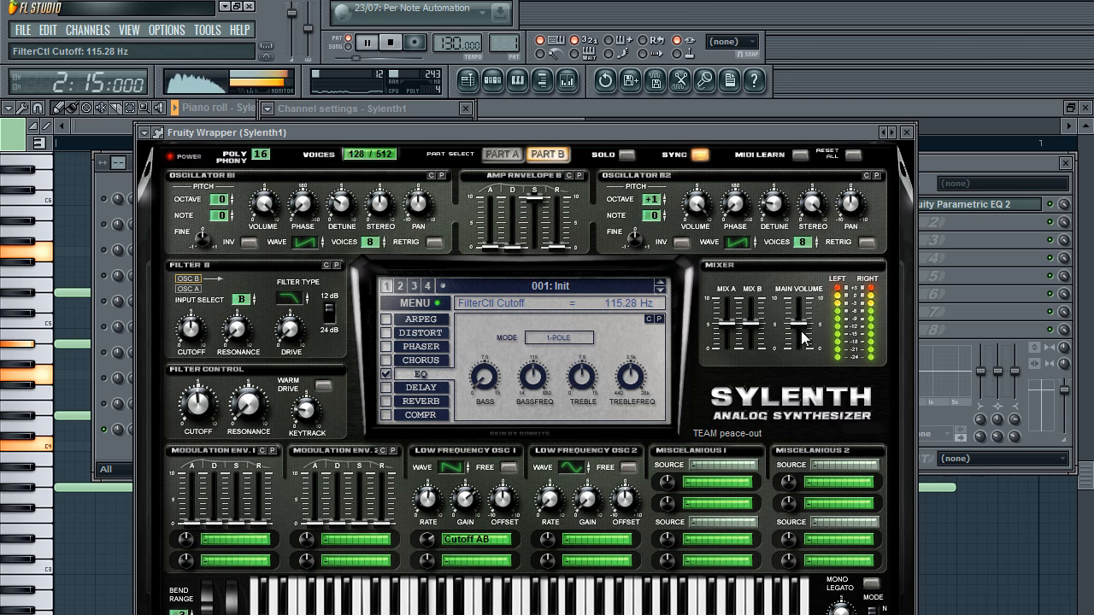
left_click_drag(803, 338, 803, 356)
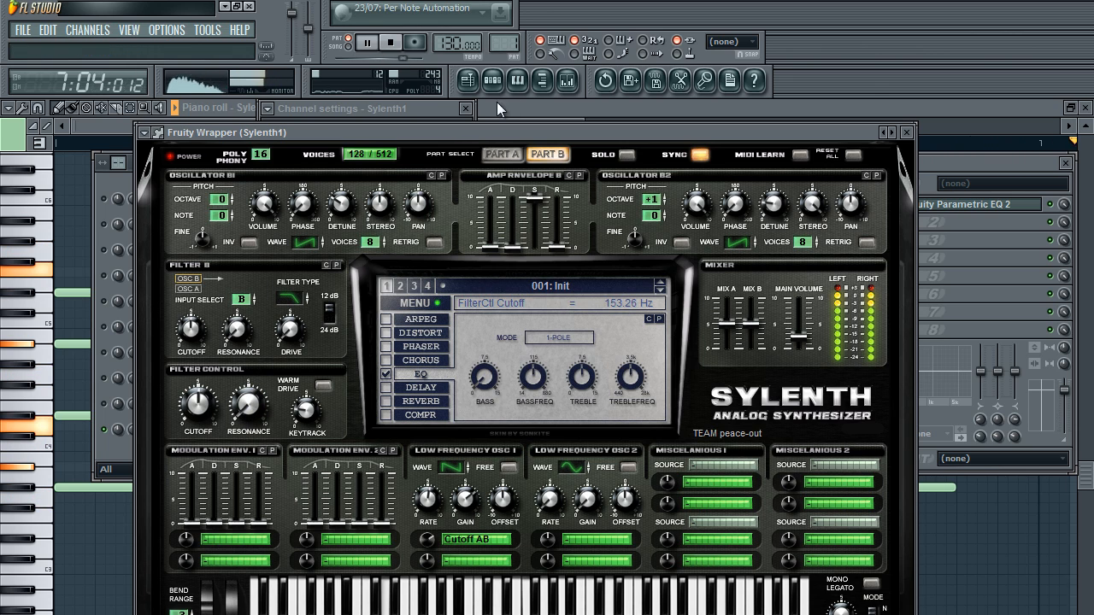
Take the Sylenth1 channel out of solo so the drums play along, then close the synth and stop playback
key("F6")
right_click(113, 436)
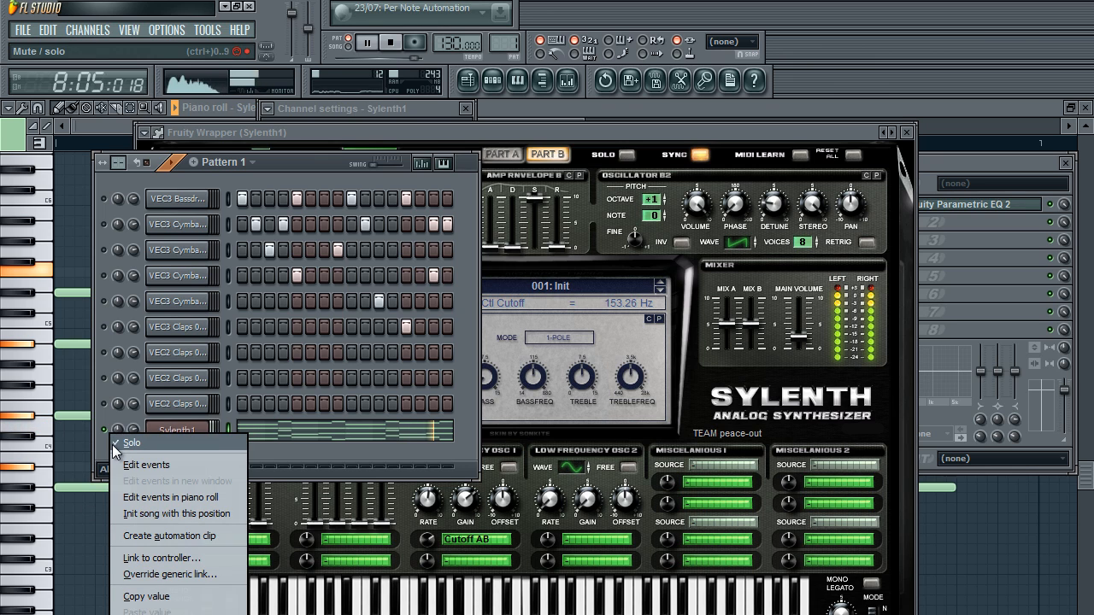
left_click(119, 444)
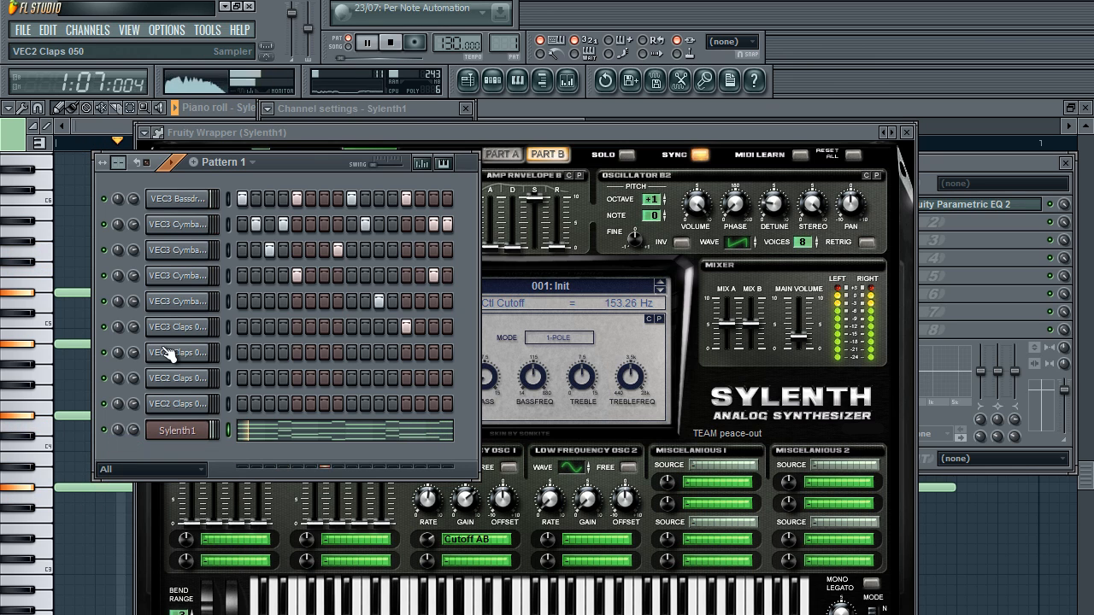
left_click(906, 133)
key("space")
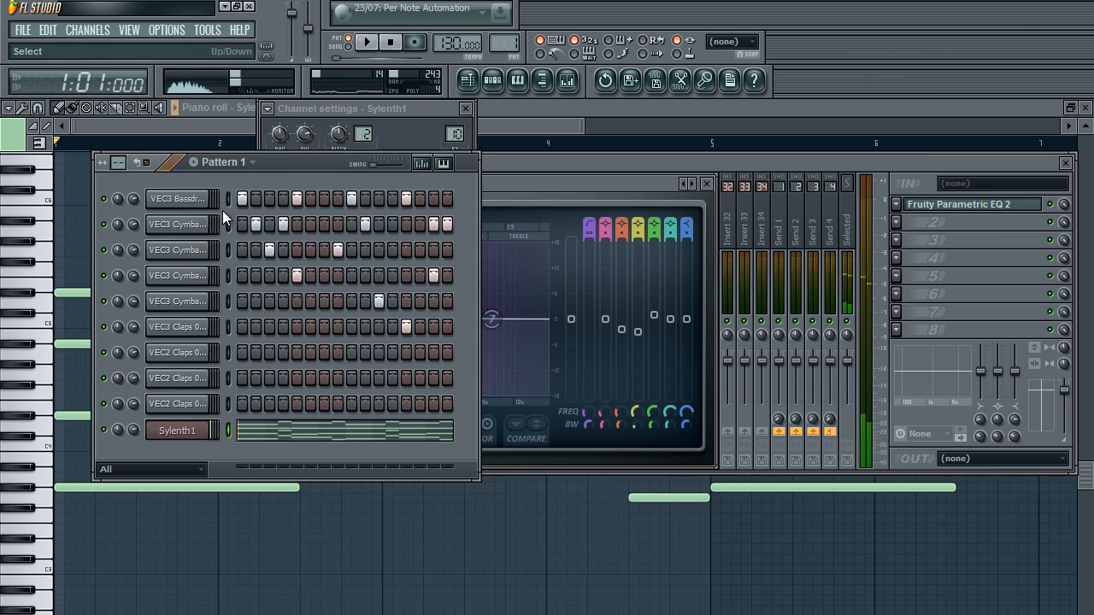
Play the full pattern from the start, close the equalizer, and adjust the Sylenth1 channel's volume against the drums
key("space")
left_click(706, 184)
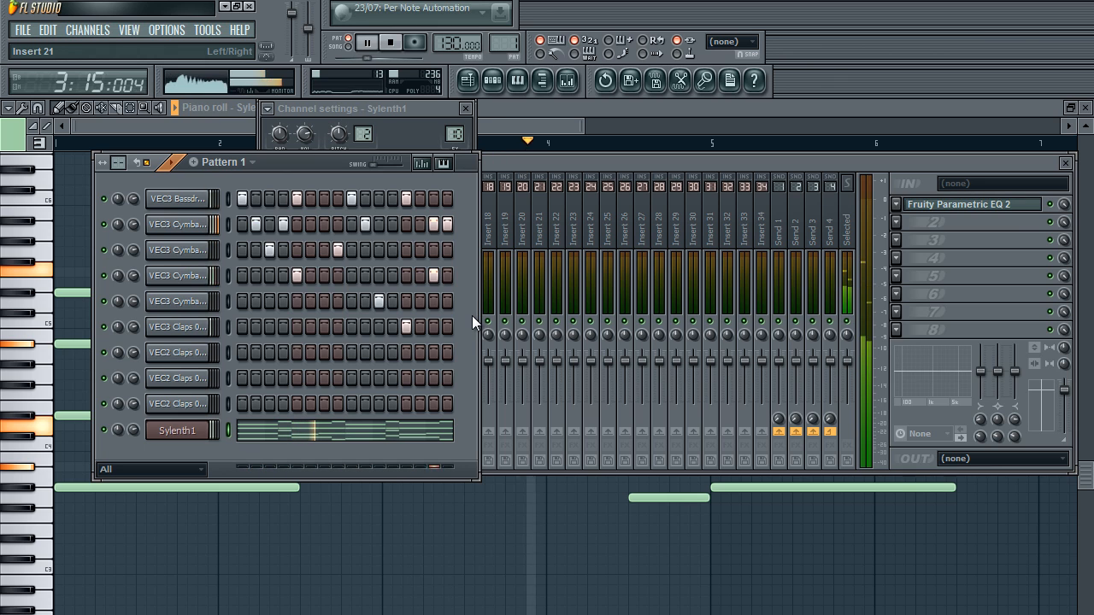
left_click_drag(135, 430, 157, 403)
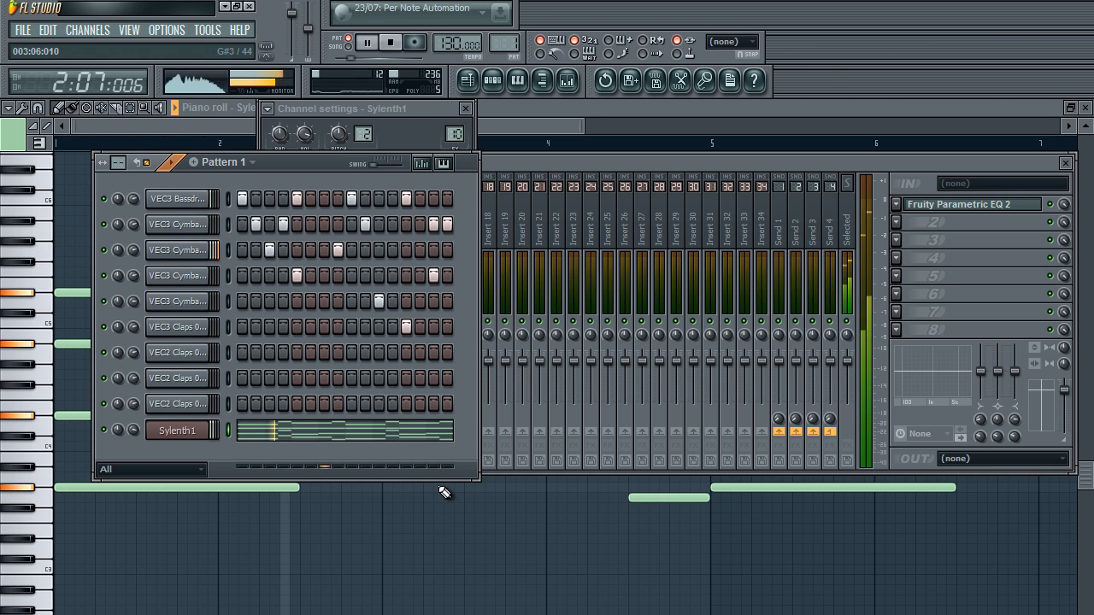
Adjust high-shelf band 7 of the Sylenth1 track's equalizer, trying boosts up to about 15.8 dB at 9353 Hz, and close the equalizer
left_click(179, 432)
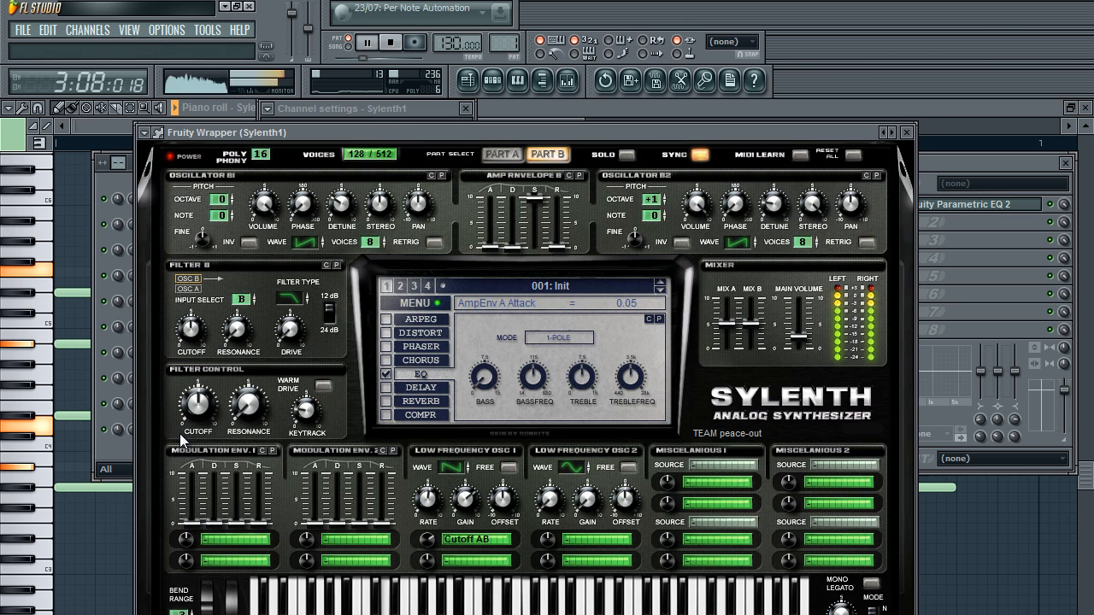
left_click(976, 257)
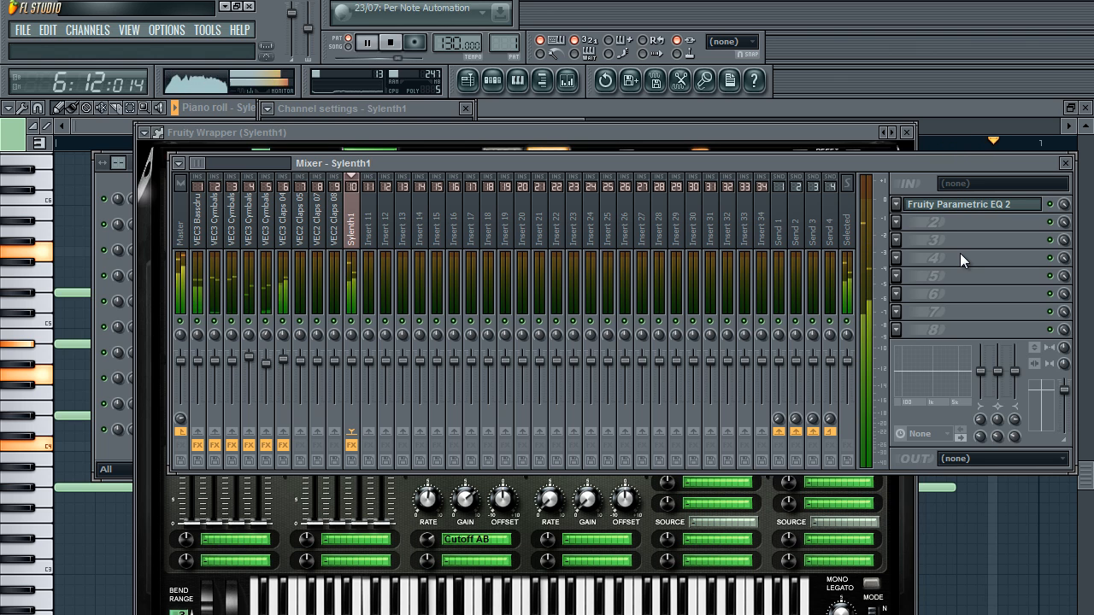
left_click(983, 210)
left_click_drag(512, 320, 506, 309)
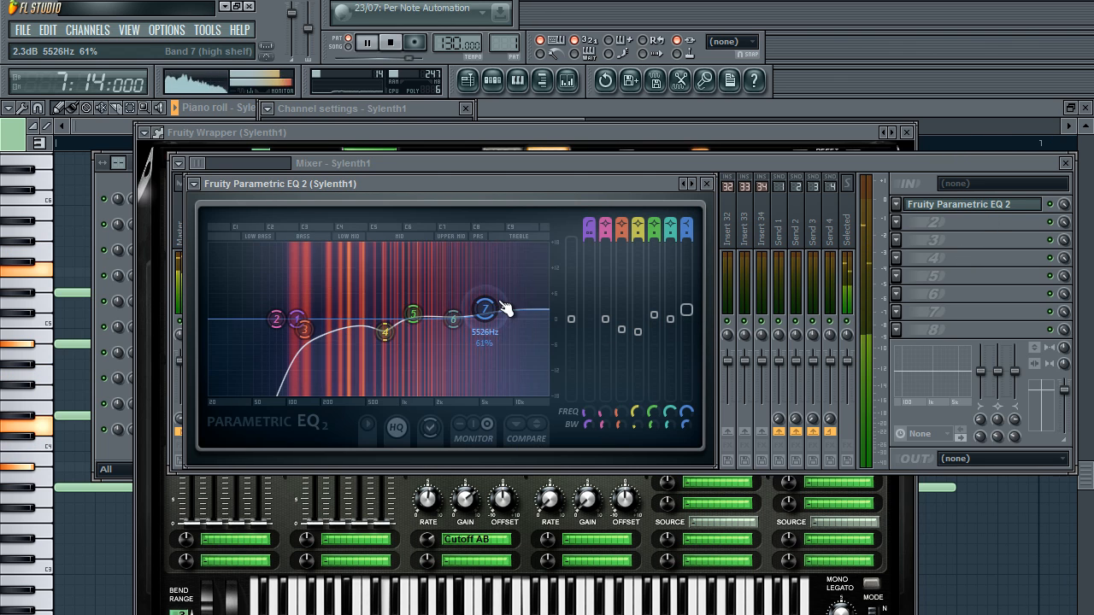
left_click_drag(495, 260, 506, 208)
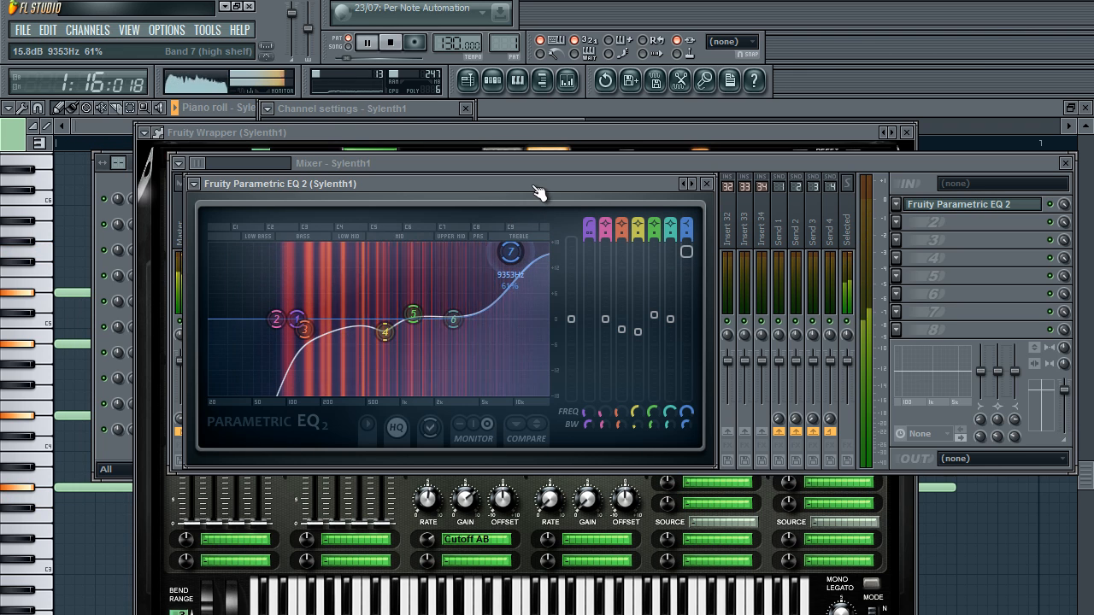
left_click_drag(517, 247, 513, 244)
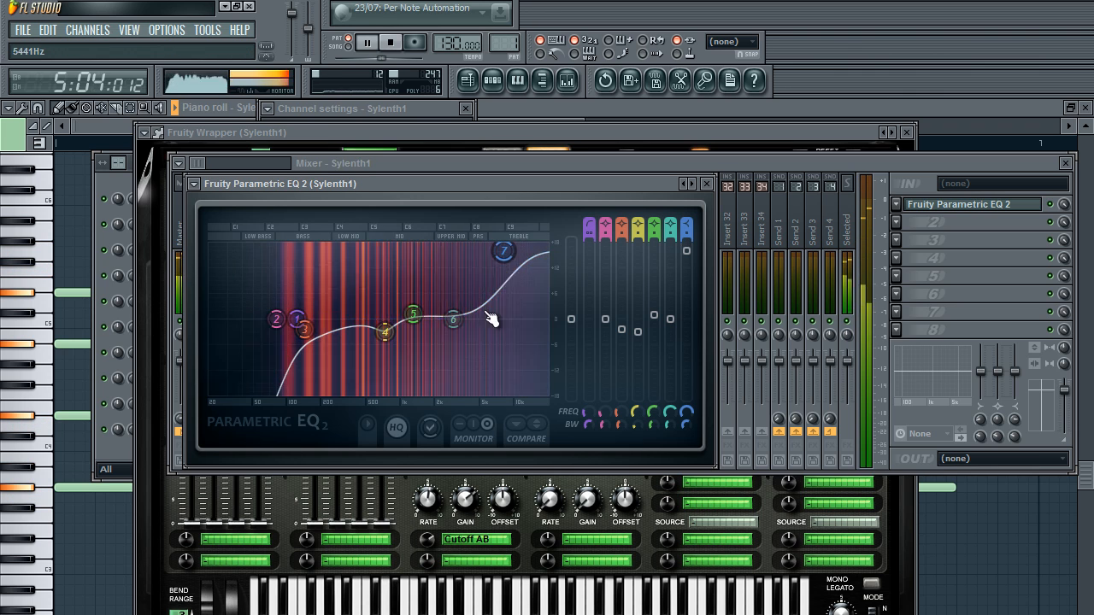
left_click_drag(499, 267, 517, 366)
left_click(706, 184)
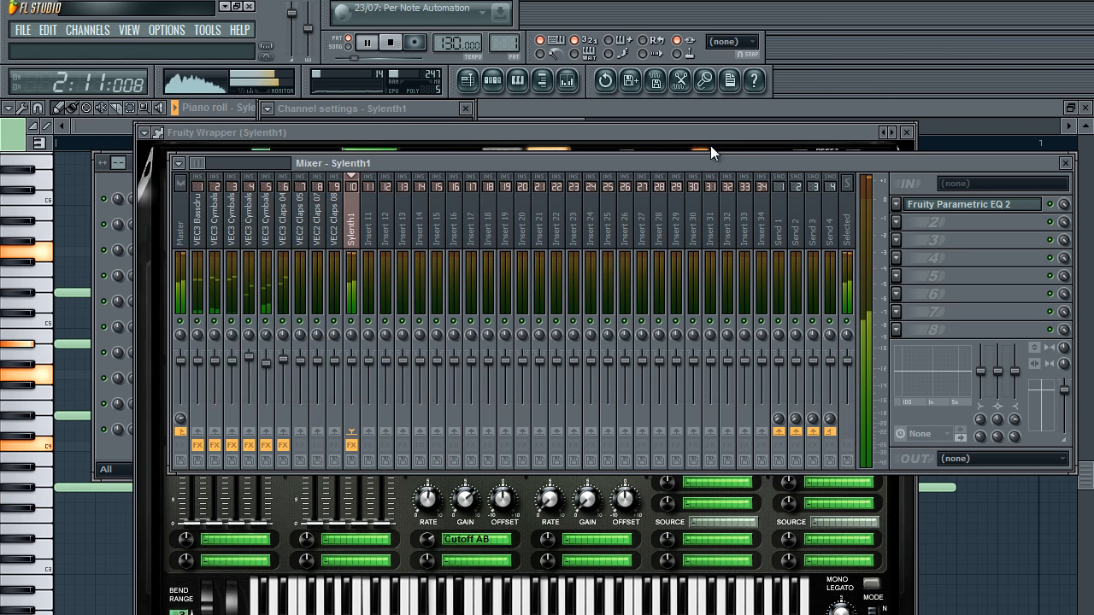
Enable the chorus effect in Sylenth1 and set its dry/wet mix to 30%
left_click(713, 137)
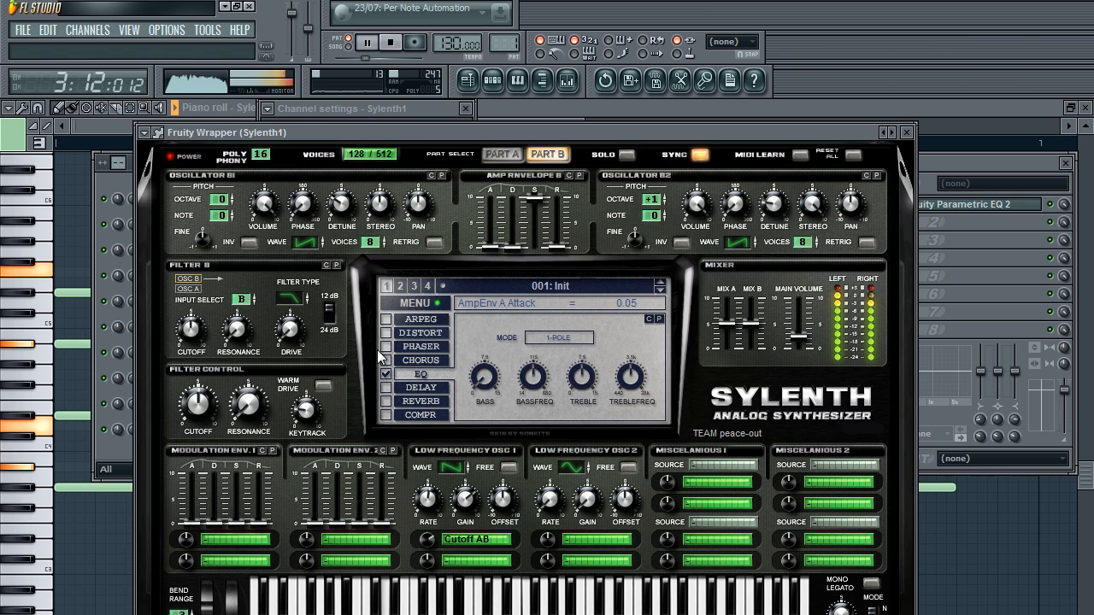
left_click(410, 362)
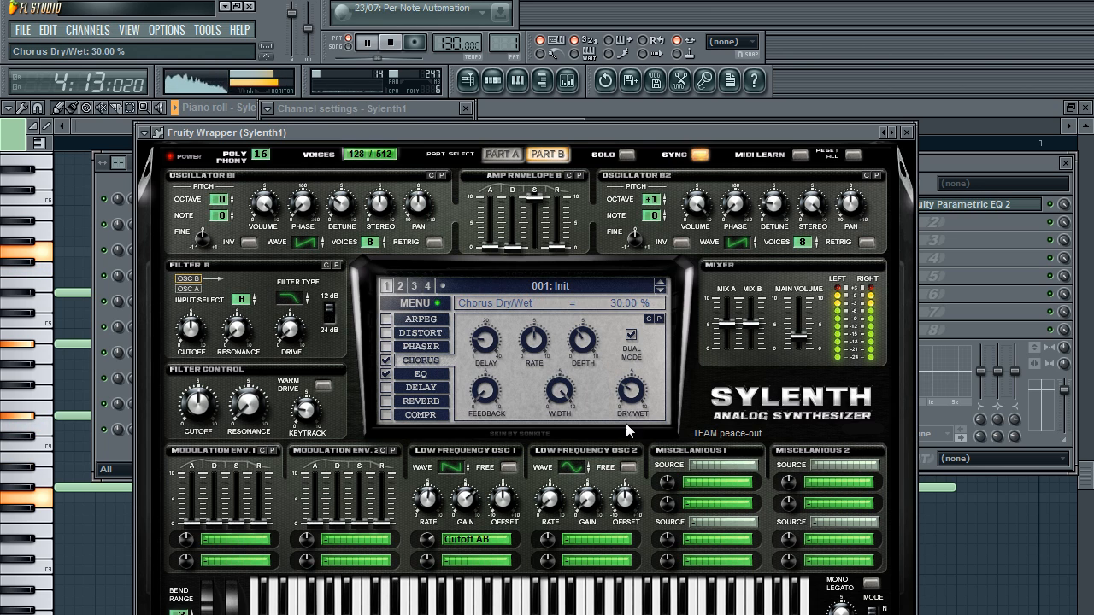
left_click_drag(626, 423, 607, 454)
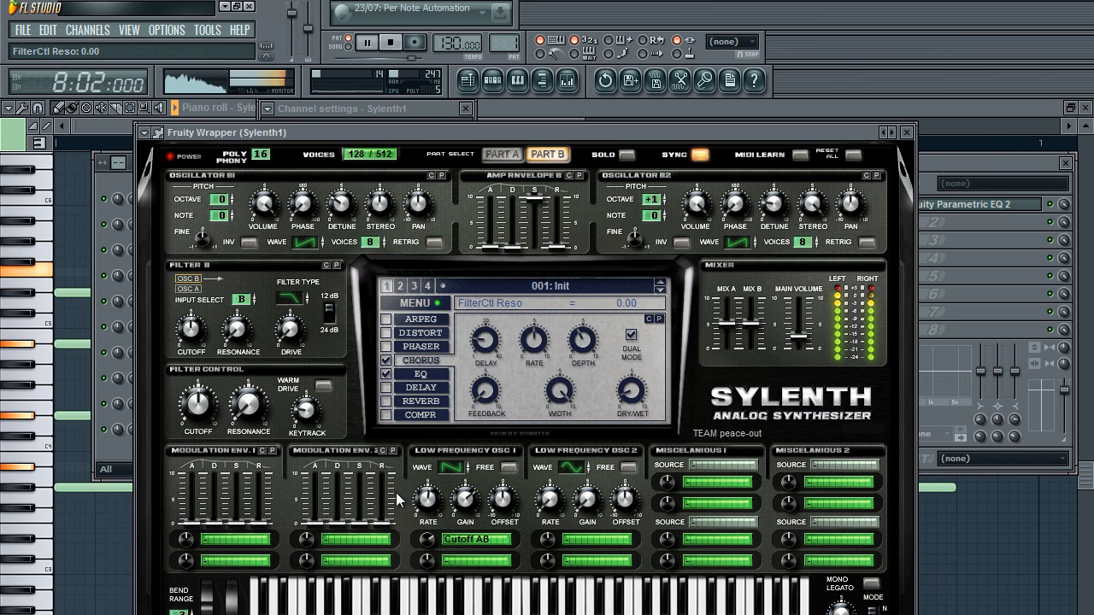
Set LFO 1's modulation amount on Cutoff AB to 6.00 in Sylenth1
left_click_drag(420, 557, 416, 563)
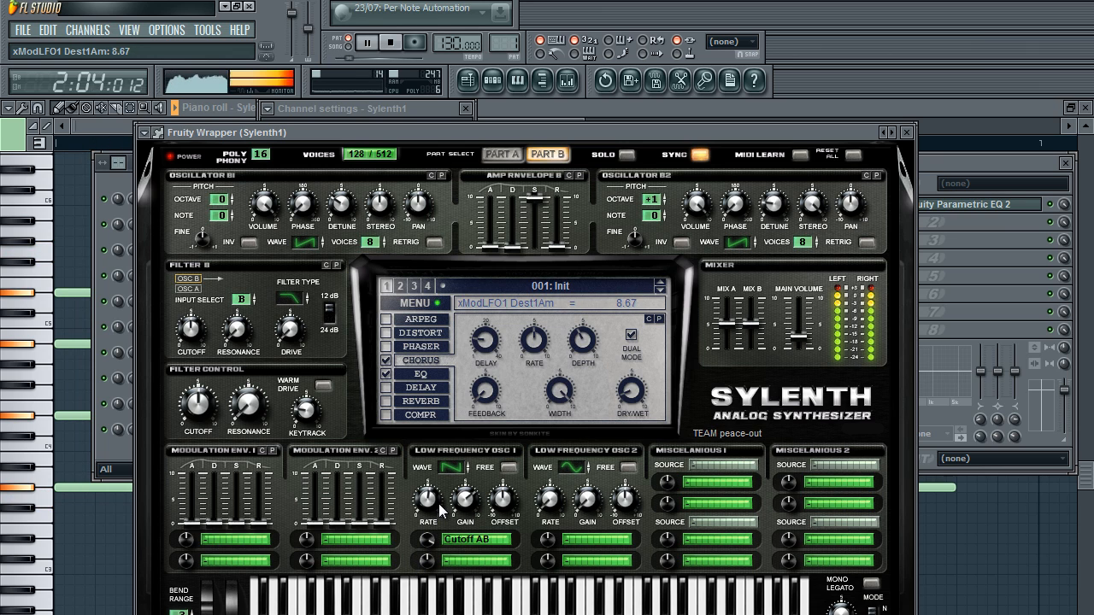
left_click_drag(440, 510, 418, 563)
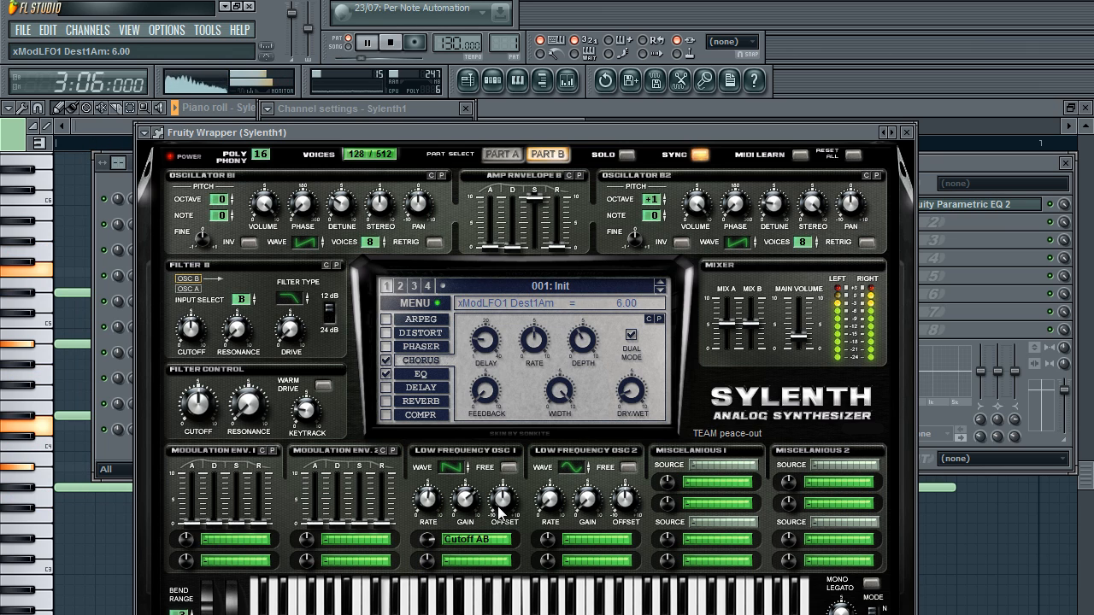
left_click_drag(489, 541, 469, 579)
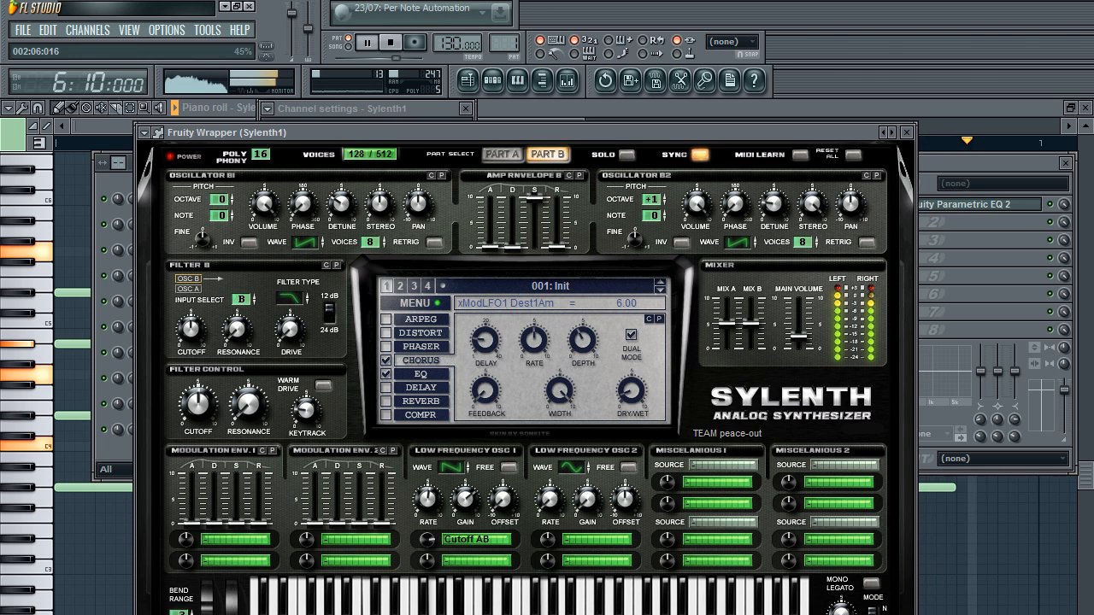
Close the Sylenth1, mixer and channel settings windows while the pattern keeps playing
left_click(907, 133)
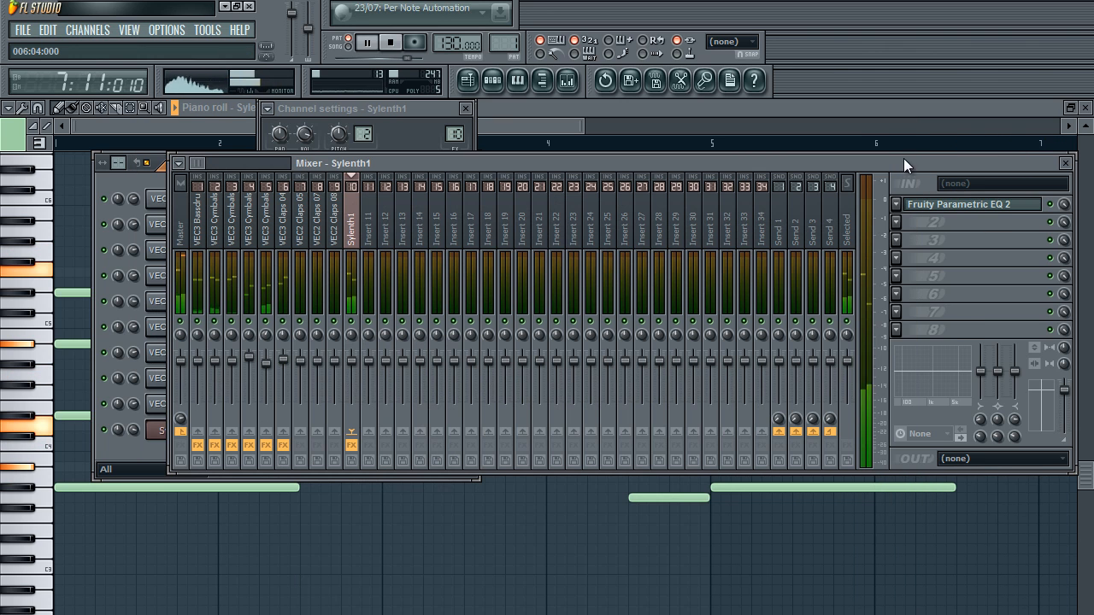
left_click_drag(917, 159, 866, 207)
left_click(1012, 209)
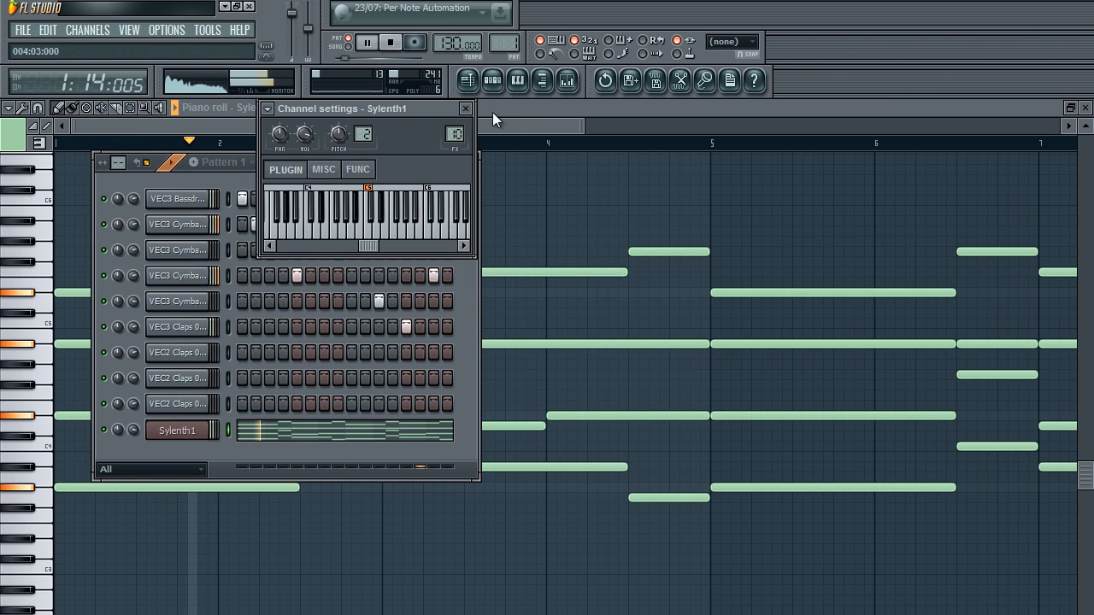
left_click(466, 110)
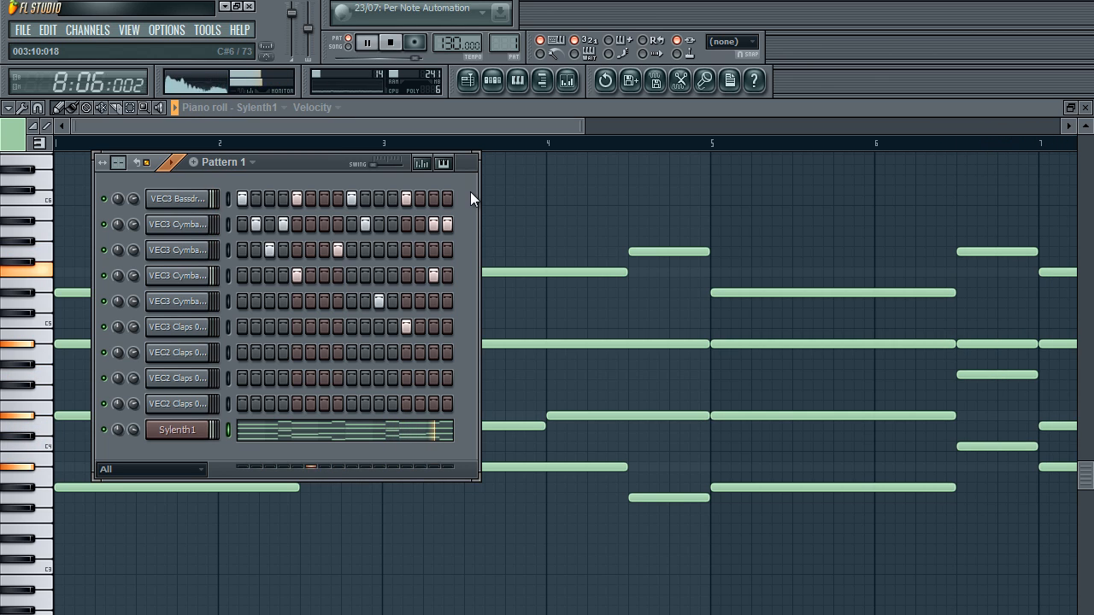
Stop the pattern playback and close the Sylenth1 piano roll to return to the playlist
key("space")
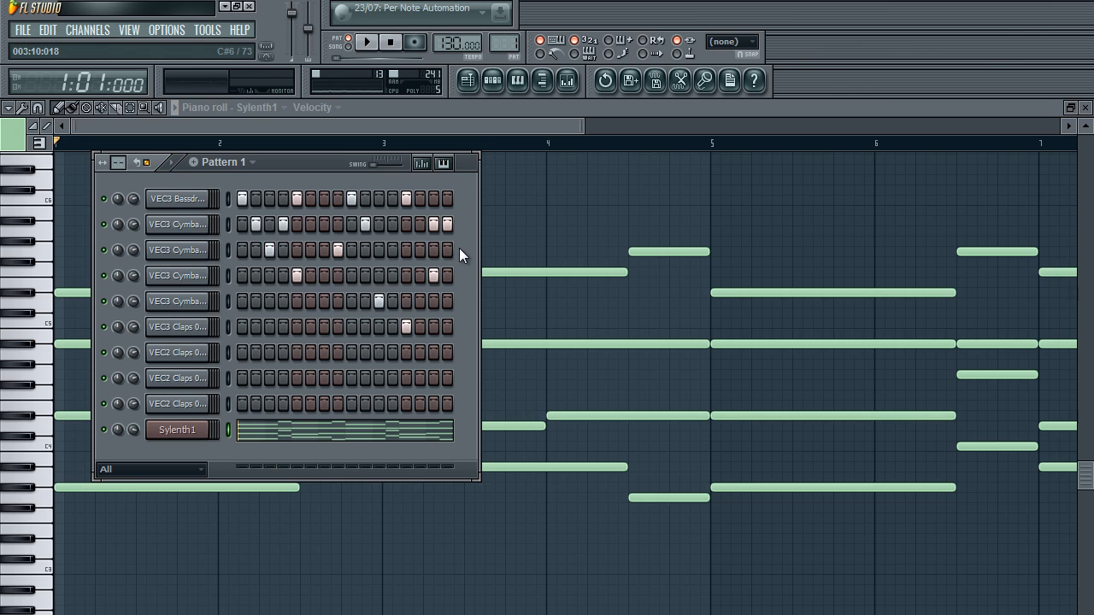
left_click(1086, 108)
left_click(676, 273)
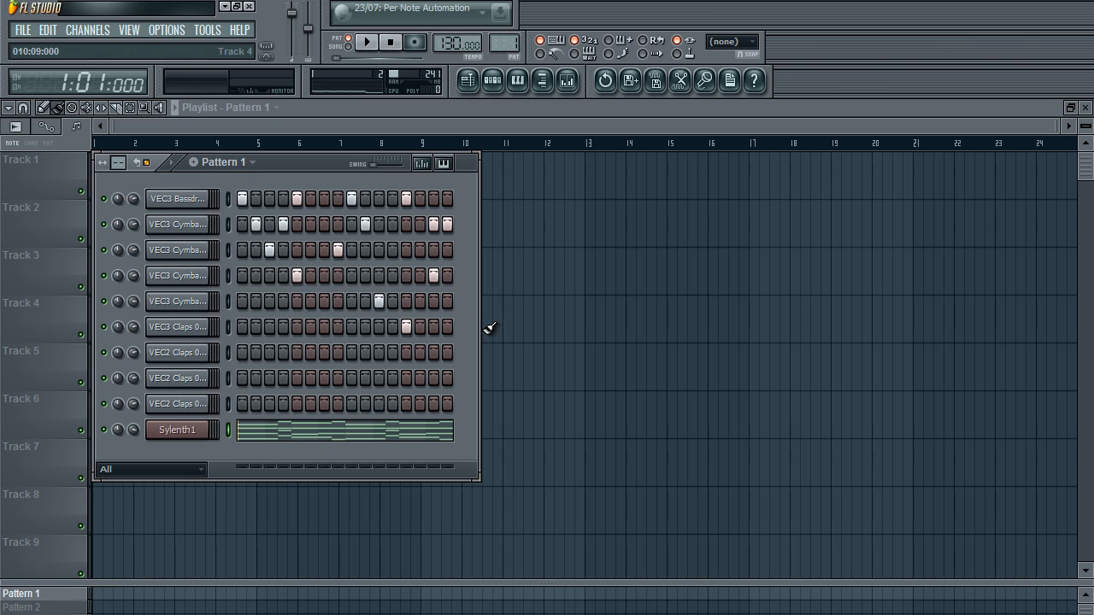
Adjust the beats per bar for Pattern 1 and review the full Sylenth1 chord progression in its piano roll
left_click_drag(118, 162, 116, 132)
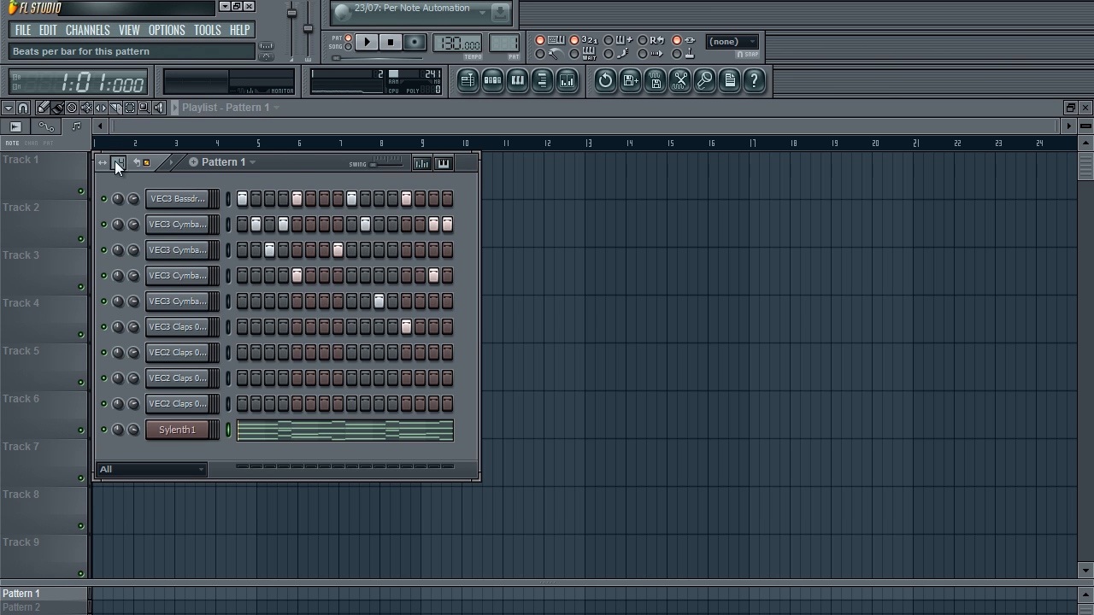
left_click(292, 433)
scroll(111, 147, "down", 5)
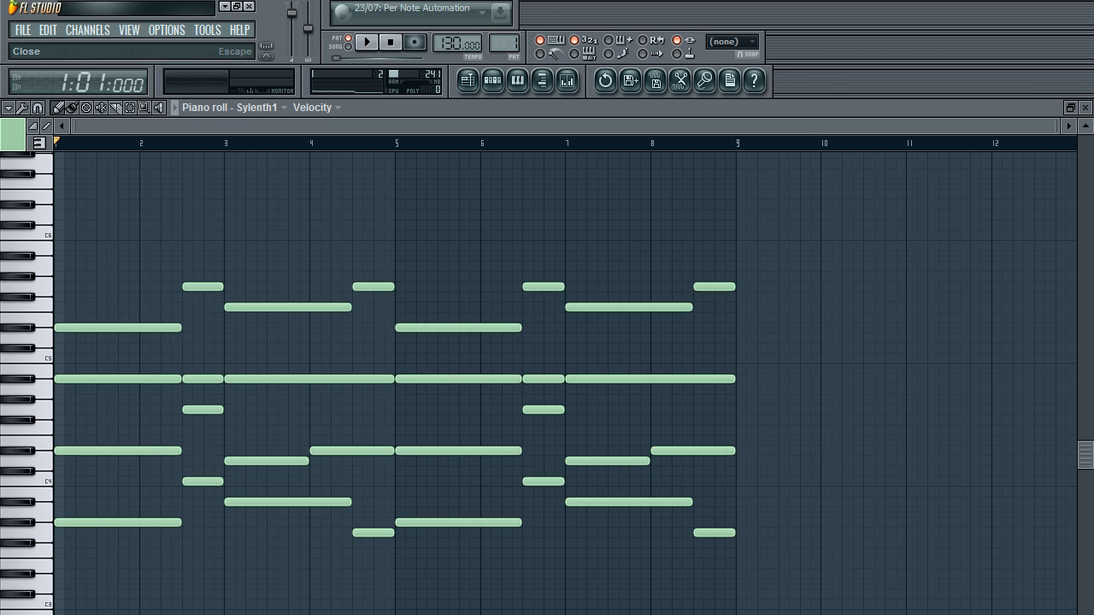
left_click(1087, 107)
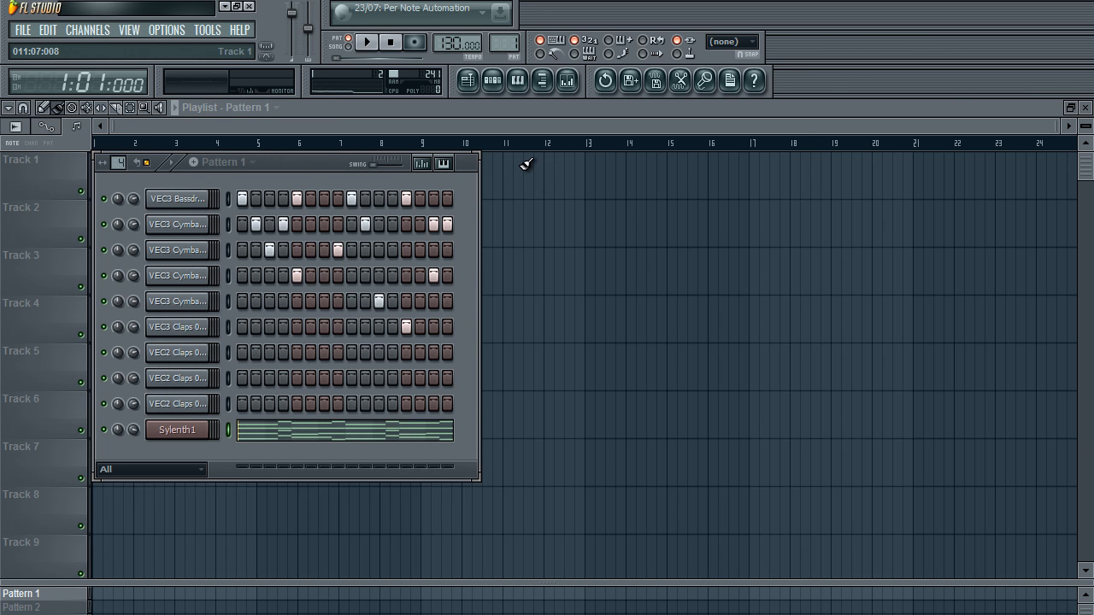
Save the project
key("ctrl+s")
left_click_drag(314, 168, 315, 167)
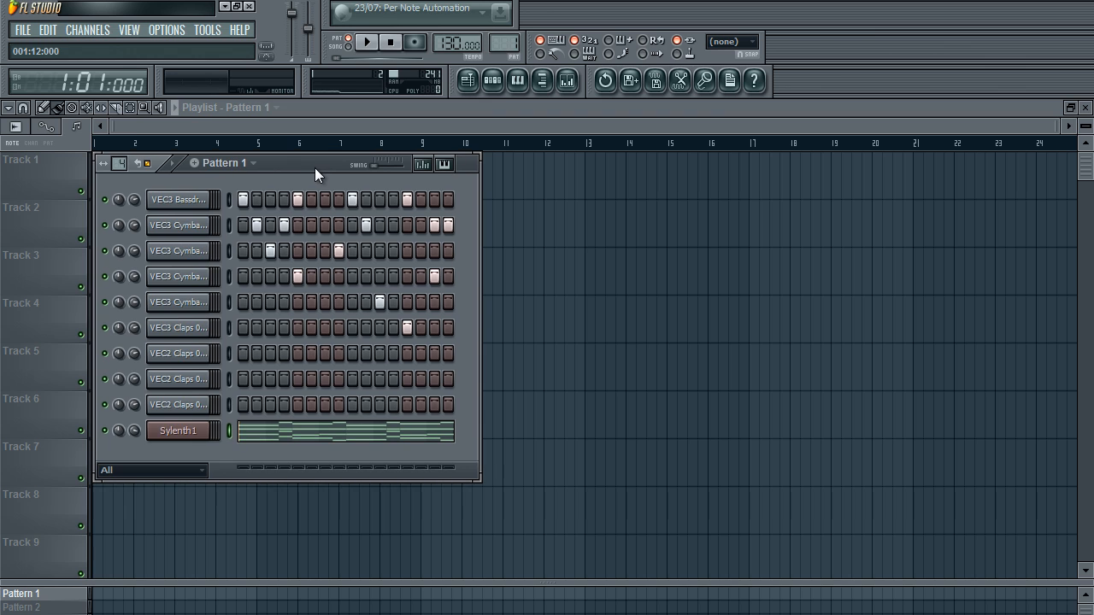
left_click(492, 82)
left_click(491, 85)
left_click(494, 83)
left_click(366, 271)
left_click(492, 82)
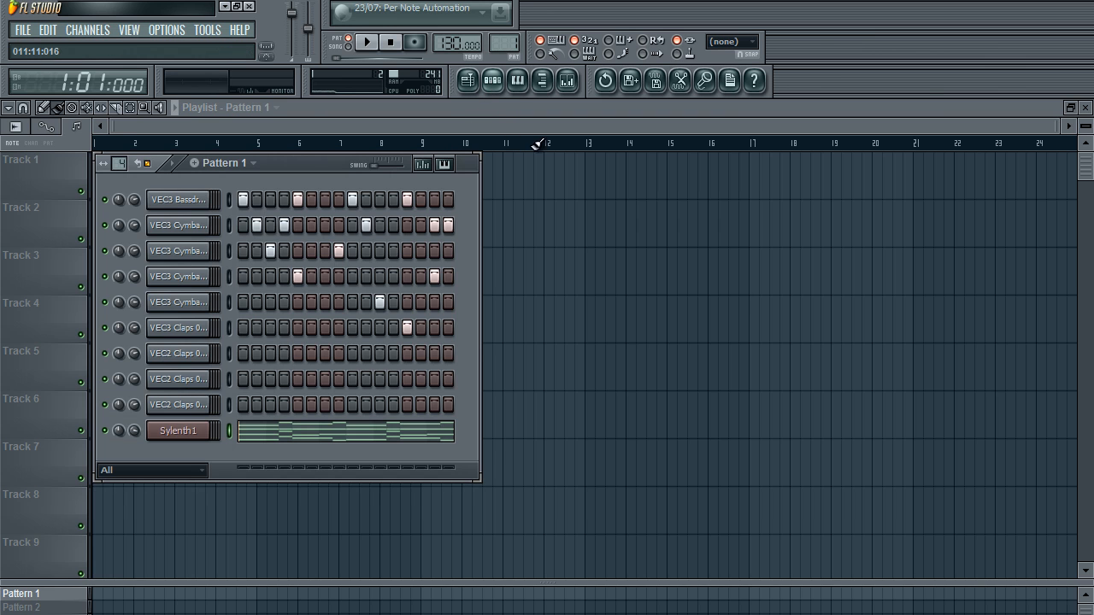